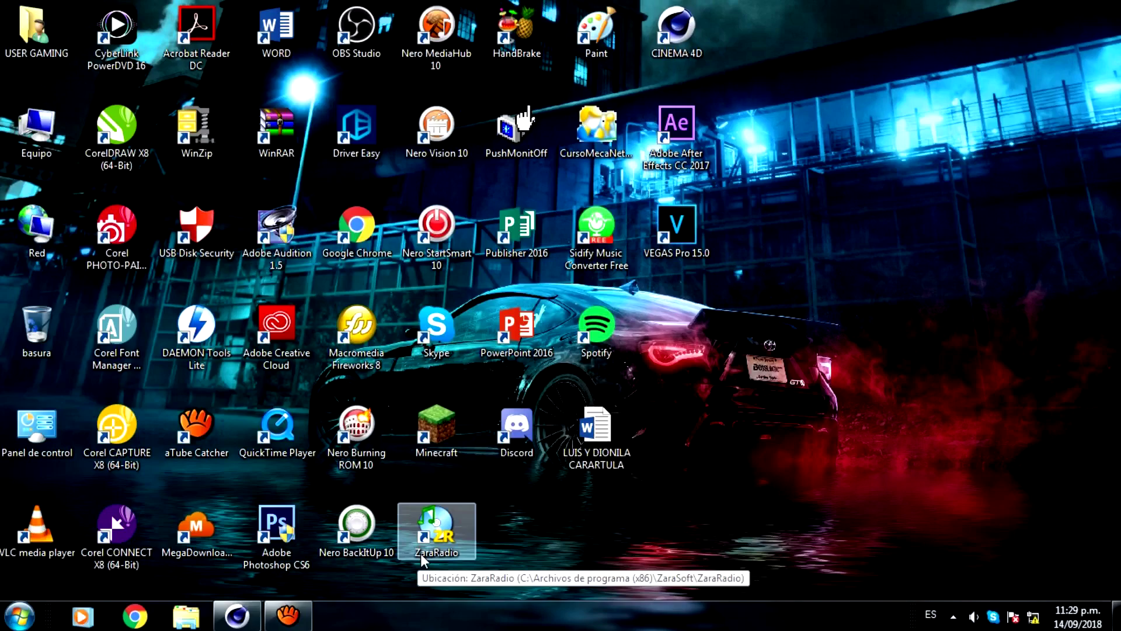
# Preview the pro.c4d animation and orbit down to a low view of the character.
pyautogui.rightClick(867, 139)
pyautogui.click(759, 335)
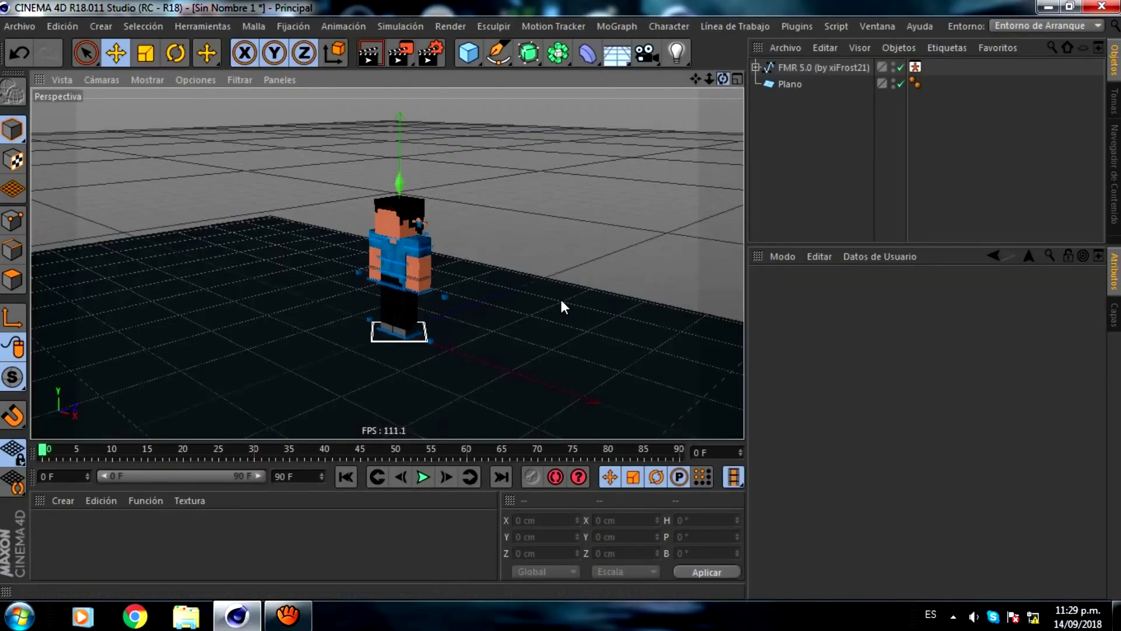
pyautogui.keyDown('alt'); pyautogui.moveTo(562, 299); pyautogui.dragTo(386, 258); pyautogui.keyUp('alt')
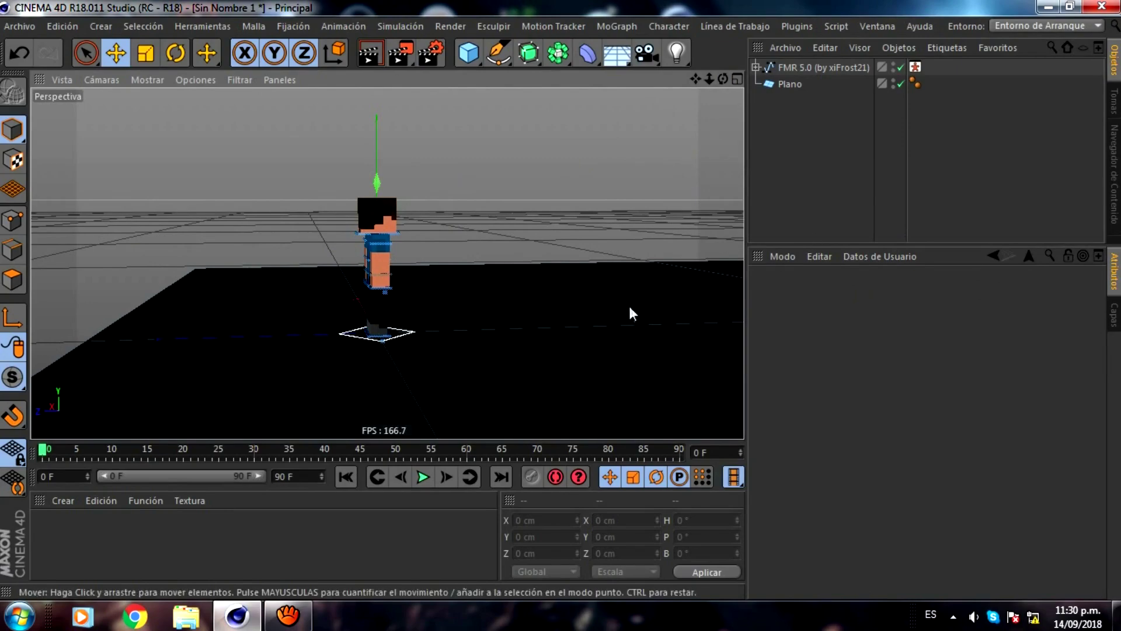
# Check the network status, minimize Cinema 4D and refresh the desktop several times.
pyautogui.click(1031, 616)
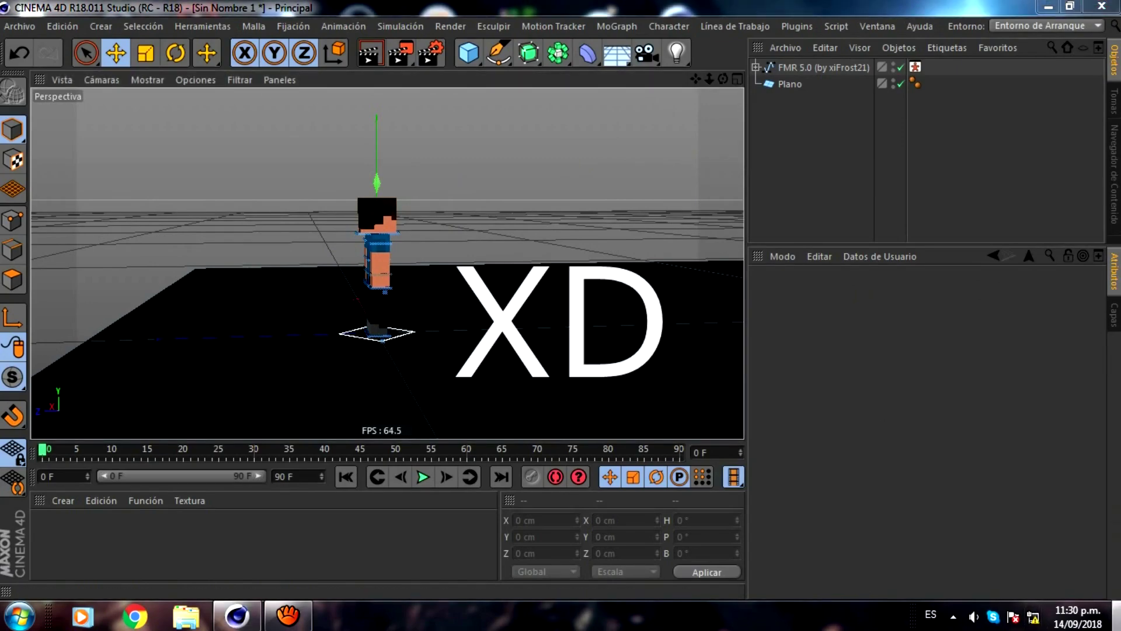
pyautogui.click(1116, 615)
pyautogui.rightClick(796, 271)
pyautogui.rightClick(869, 319)
pyautogui.click(918, 366)
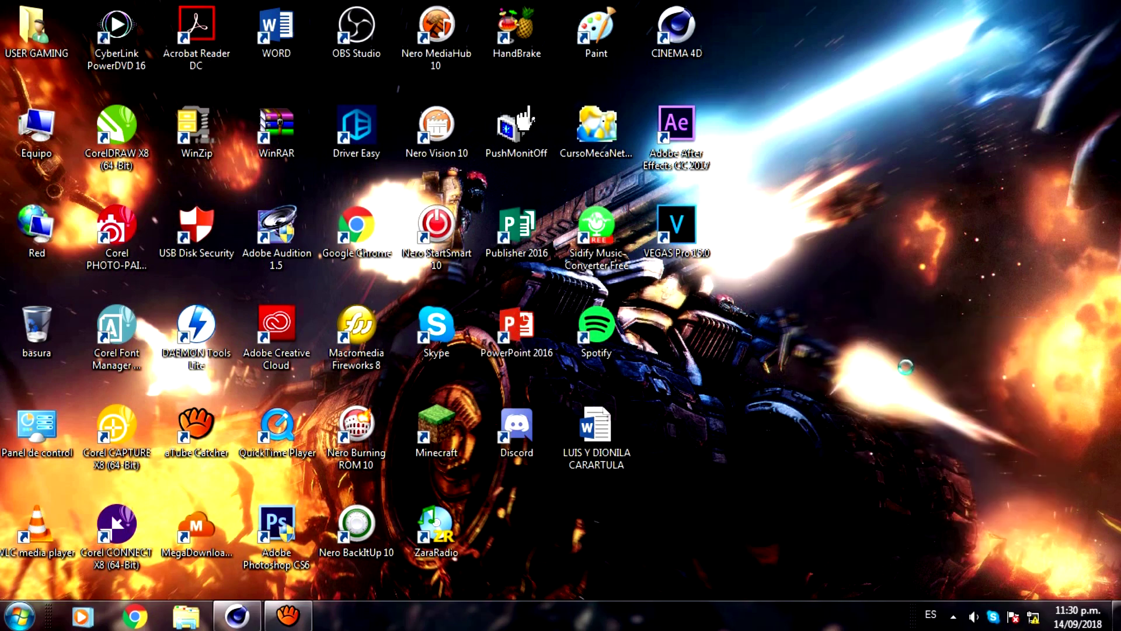
pyautogui.rightClick(905, 119)
pyautogui.click(958, 175)
pyautogui.rightClick(924, 175)
pyautogui.click(955, 223)
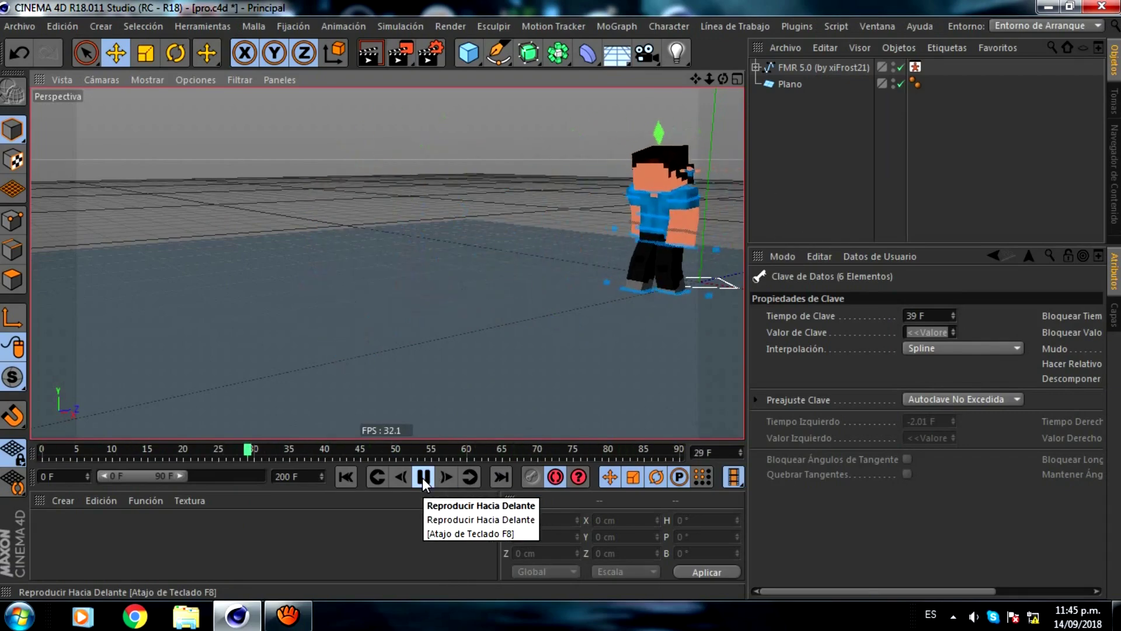
# Stop playback and select all rig controllers through the Visual Selector picker.
pyautogui.click(422, 478)
pyautogui.keyDown('alt'); pyautogui.moveTo(422, 405); pyautogui.dragTo(579, 175); pyautogui.keyUp('alt')
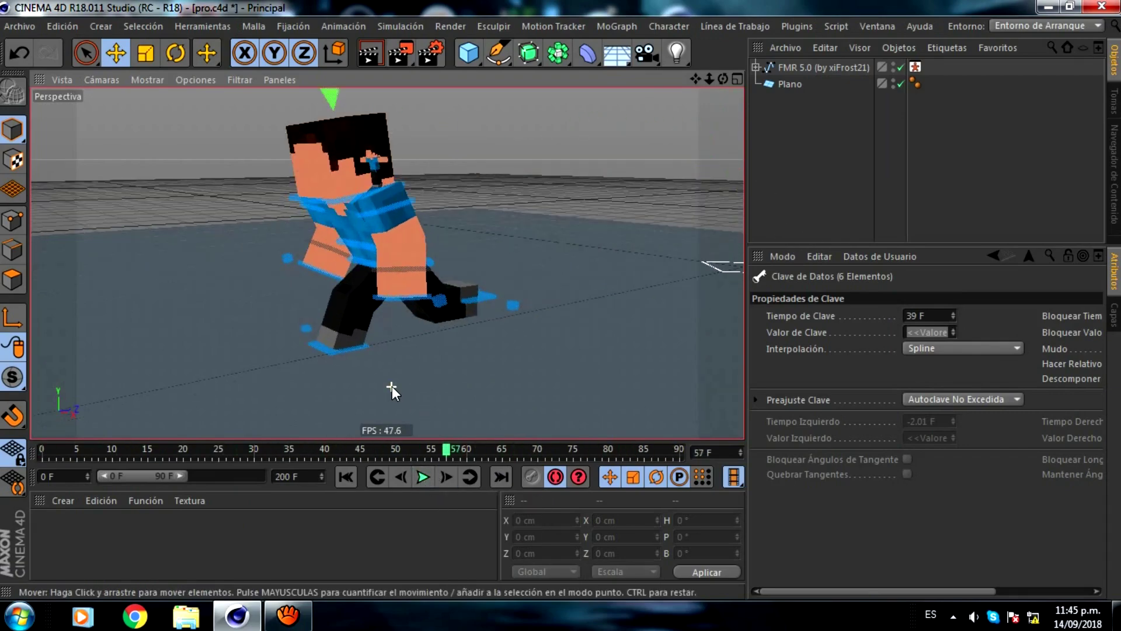
pyautogui.click(915, 69)
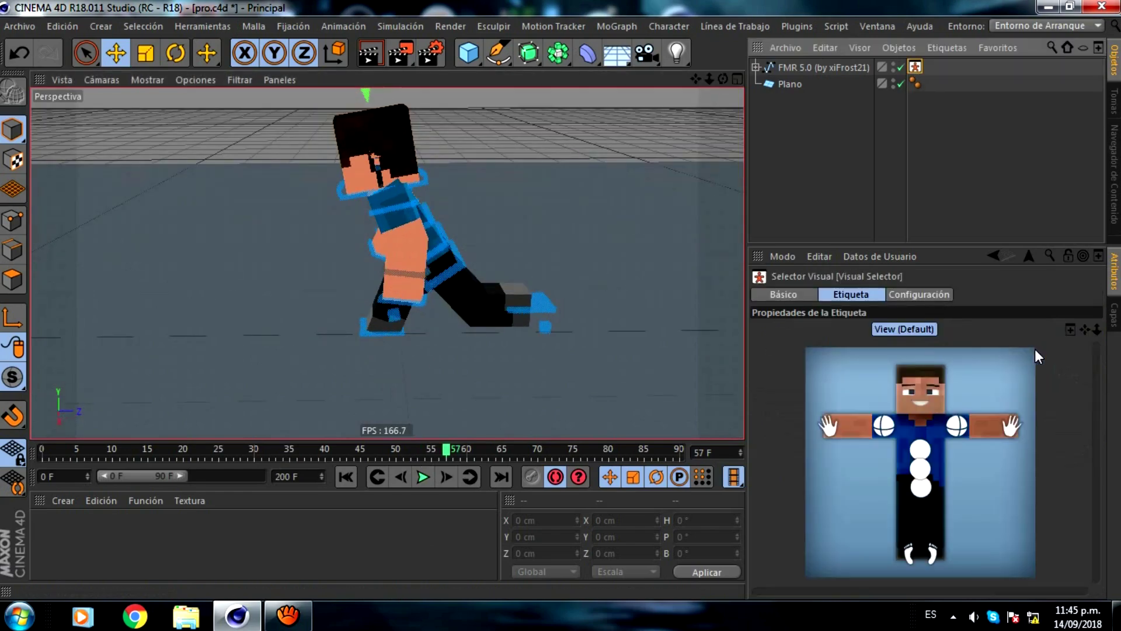
pyautogui.click(885, 450)
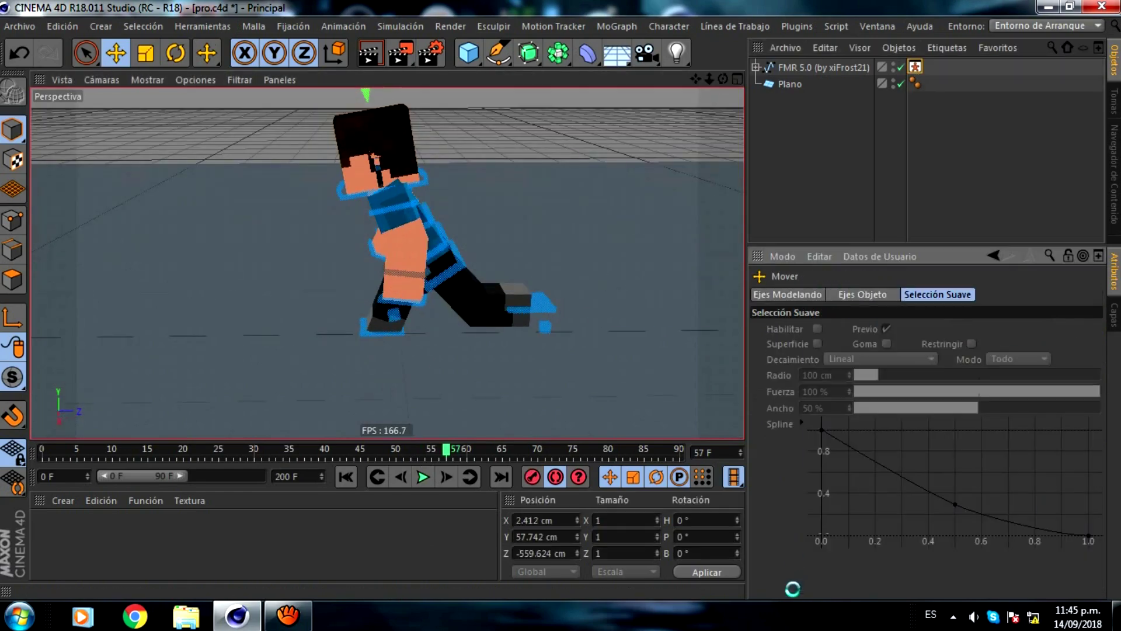
# Around frame 55, shift the body controller forward so the character lunges.
pyautogui.click(435, 452)
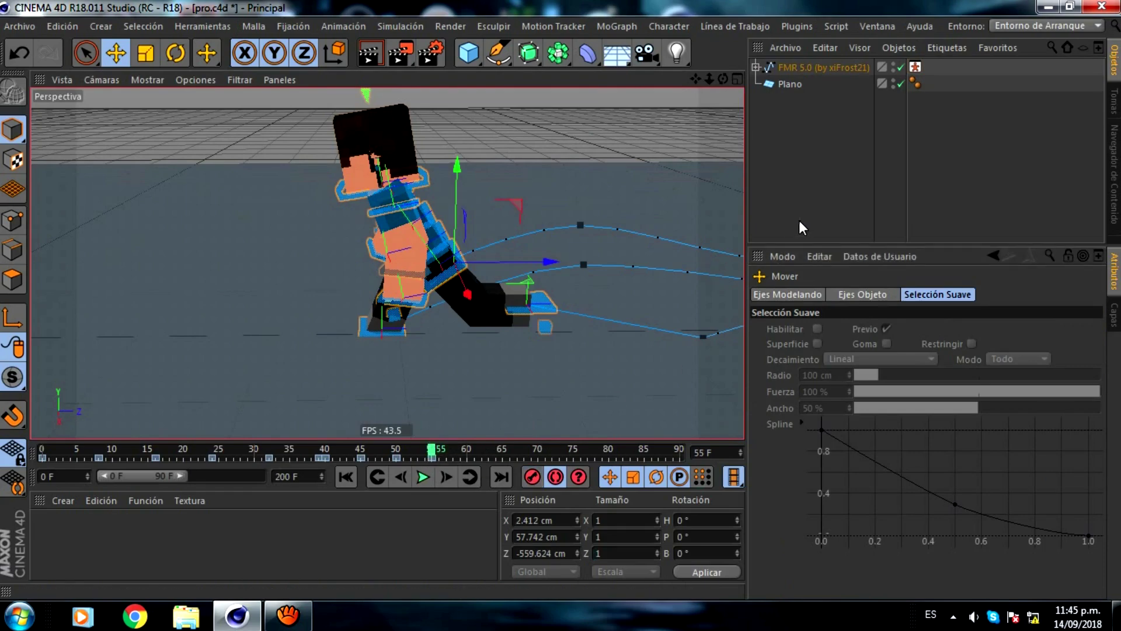
pyautogui.click(622, 316)
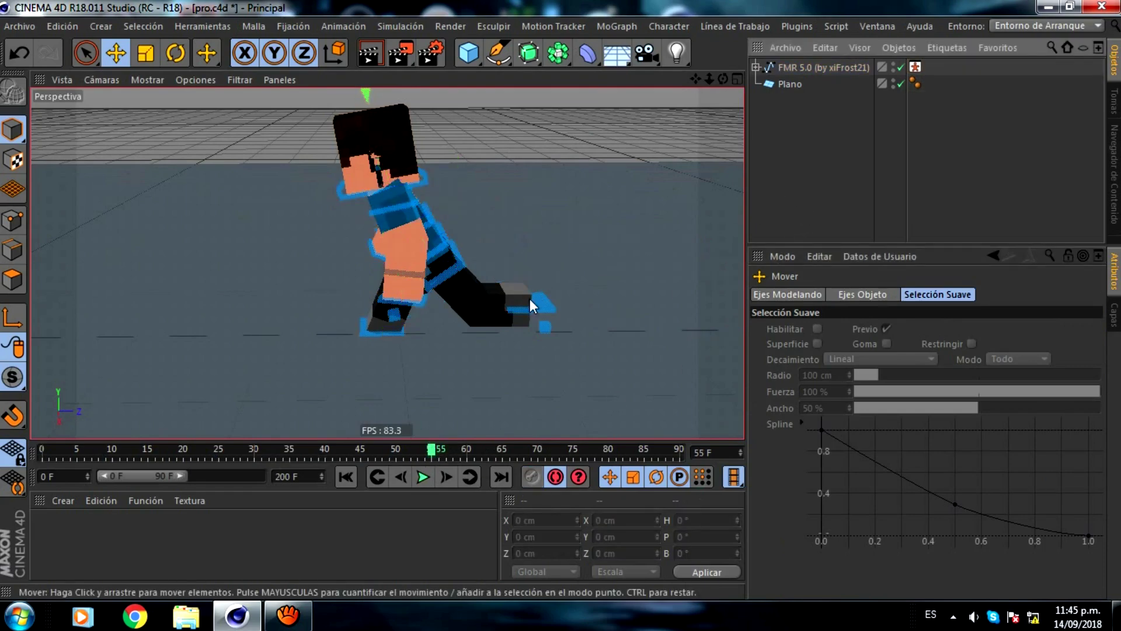
pyautogui.click(459, 268)
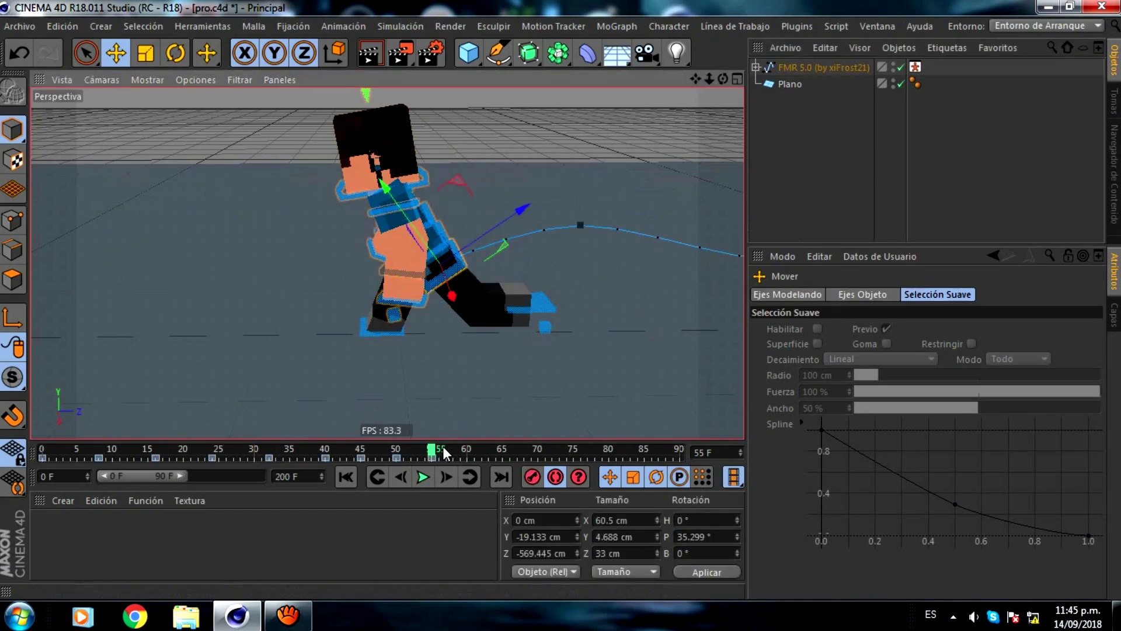
pyautogui.moveTo(434, 455)
pyautogui.mouseDown()
pyautogui.moveTo(366, 453)
pyautogui.moveTo(435, 454)
pyautogui.mouseUp()
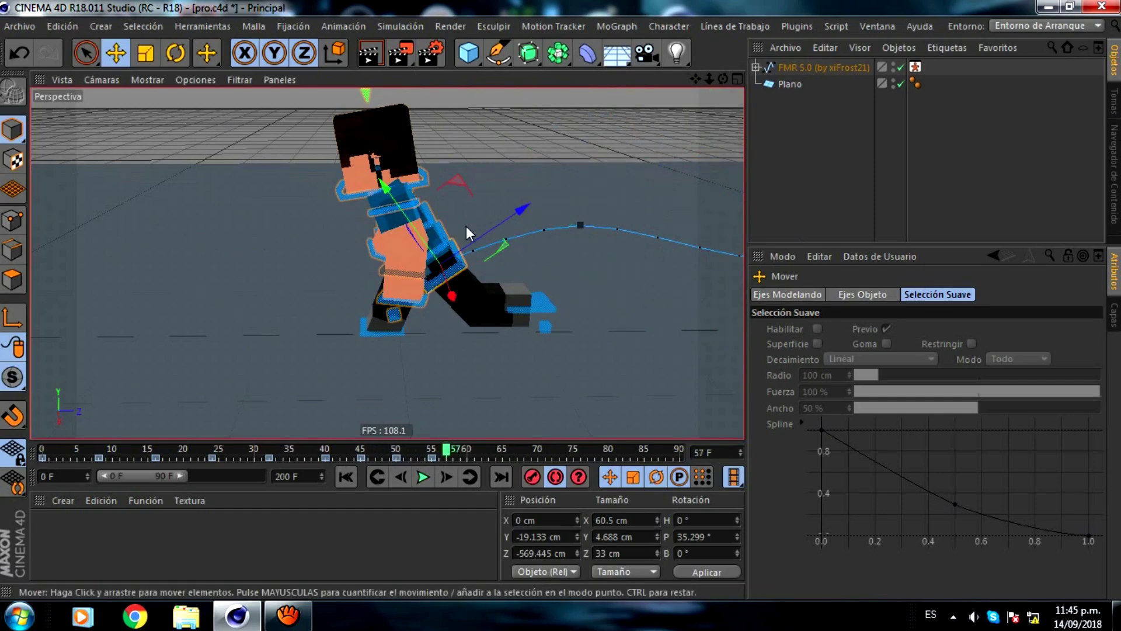
pyautogui.click(432, 455)
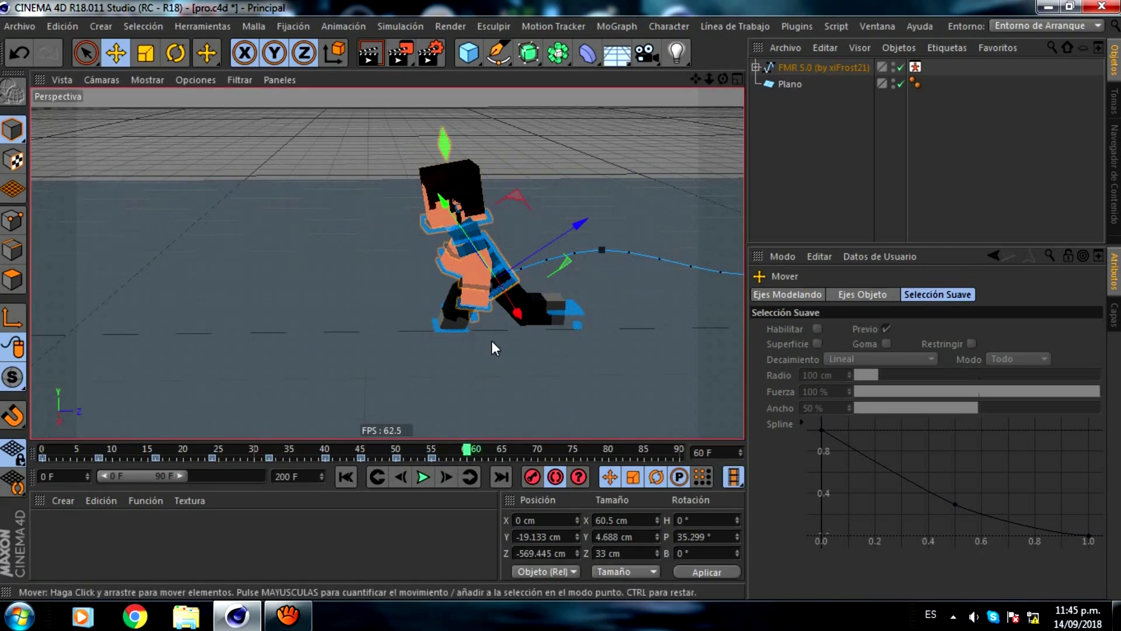
pyautogui.moveTo(517, 198)
pyautogui.mouseDown()
pyautogui.moveTo(434, 195)
pyautogui.moveTo(452, 197)
pyautogui.moveTo(427, 182)
pyautogui.moveTo(438, 183)
pyautogui.mouseUp()
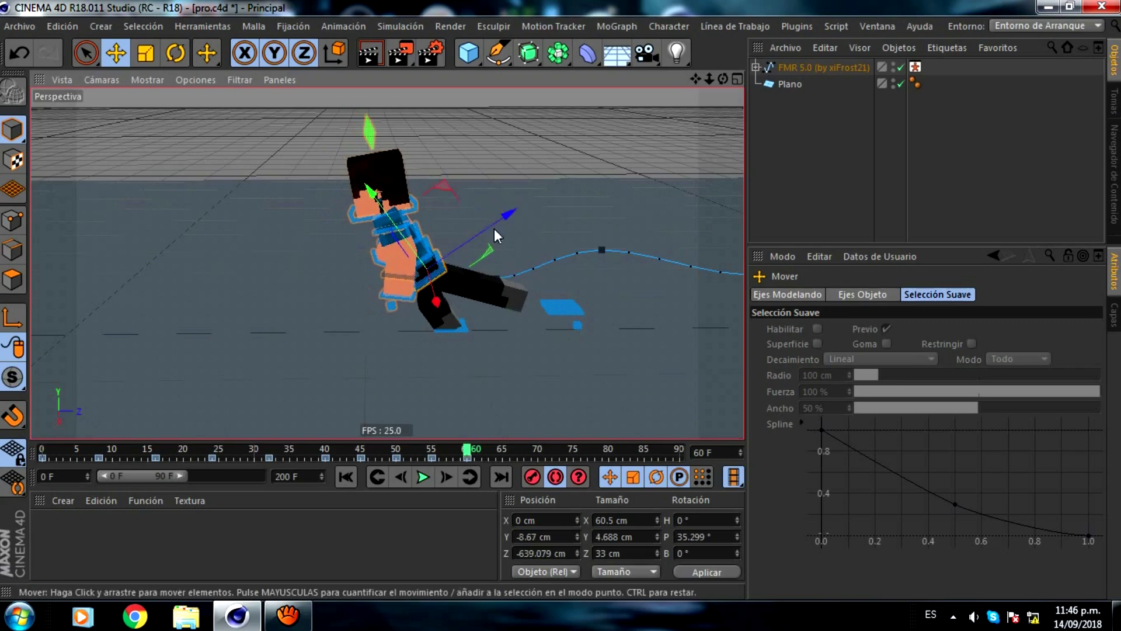
# Pull goalLegL back along the ground and tilt the torso forward.
pyautogui.click(559, 309)
pyautogui.moveTo(596, 249)
pyautogui.mouseDown()
pyautogui.moveTo(535, 244)
pyautogui.moveTo(548, 246)
pyautogui.mouseUp()
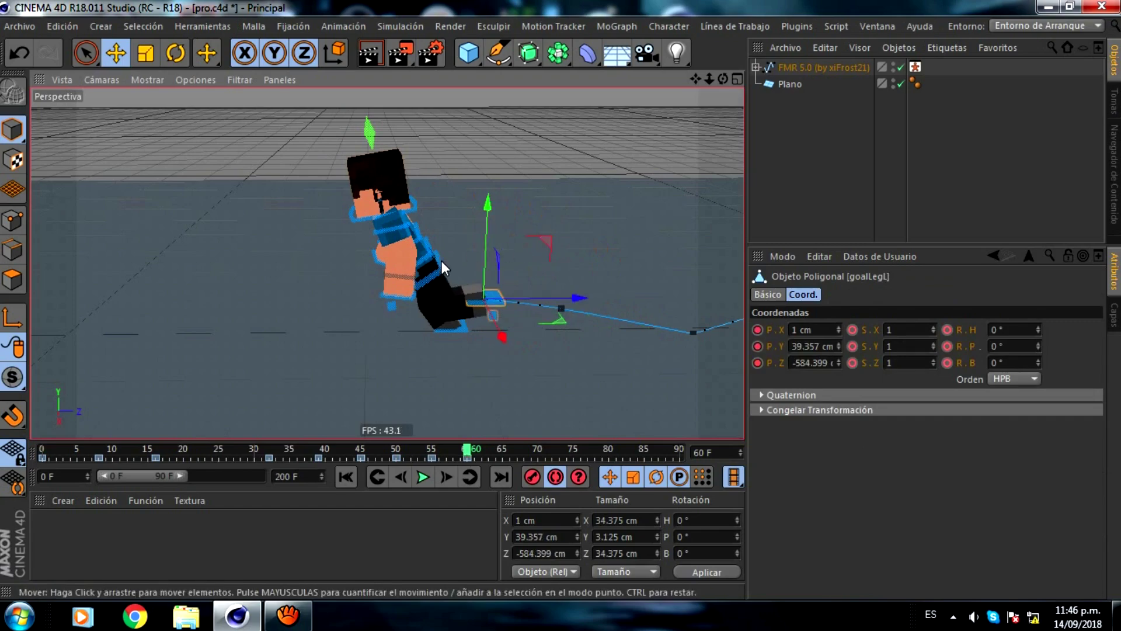
pyautogui.click(441, 269)
pyautogui.click(176, 52)
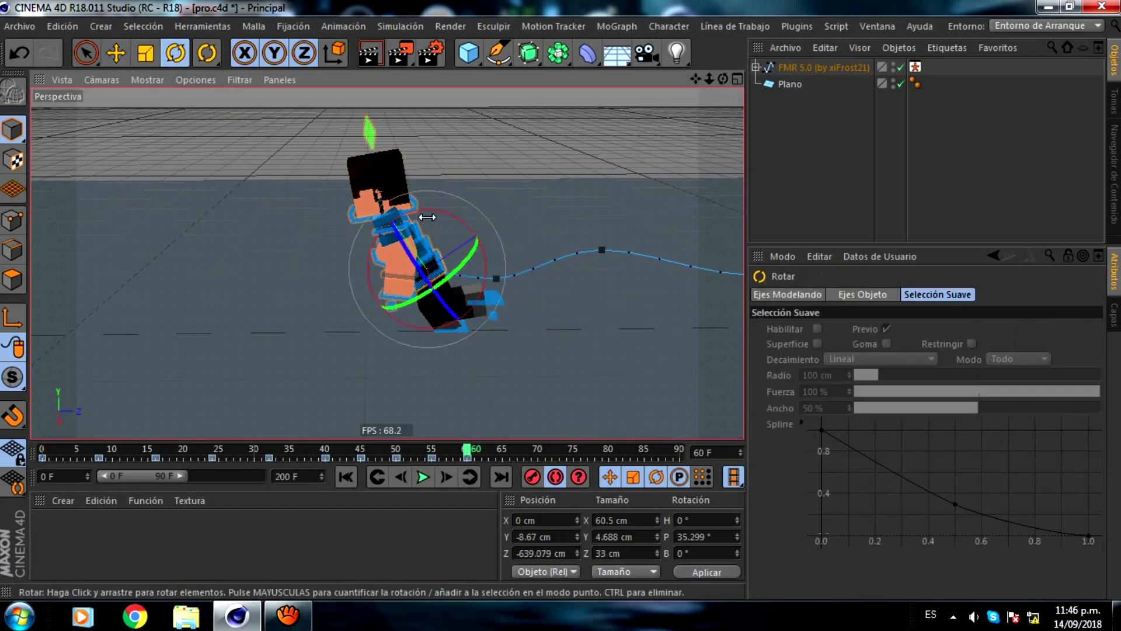
pyautogui.moveTo(430, 220)
pyautogui.mouseDown()
pyautogui.moveTo(400, 211)
pyautogui.moveTo(366, 224)
pyautogui.moveTo(362, 181)
pyautogui.moveTo(328, 189)
pyautogui.mouseUp()
# Bend controlBack about 32 degrees and tilt the head back at controlNeck.
pyautogui.scroll(3, 374, 286)
pyautogui.click(372, 197)
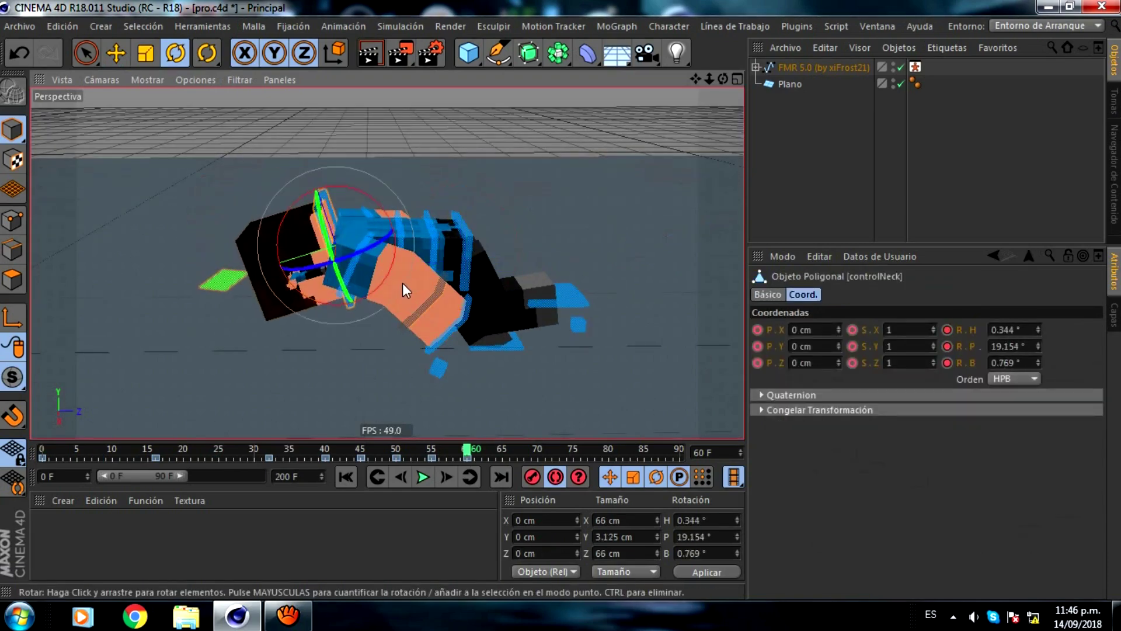
pyautogui.scroll(-2, 402, 283)
pyautogui.scroll(2, 401, 262)
pyautogui.click(406, 230)
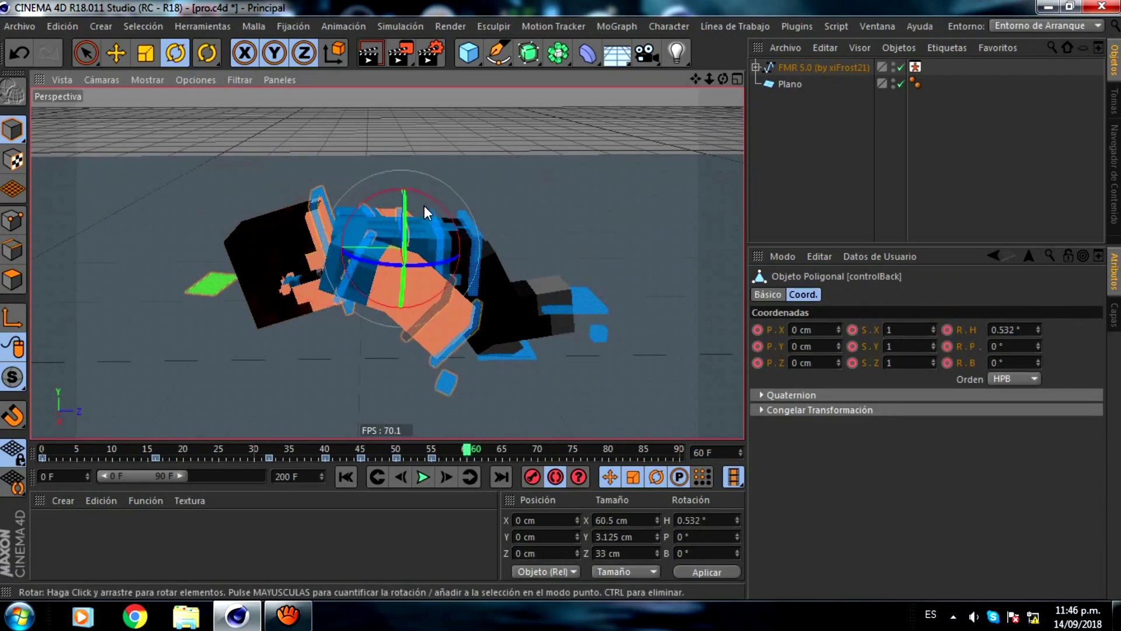
pyautogui.moveTo(433, 201); pyautogui.dragTo(402, 191)
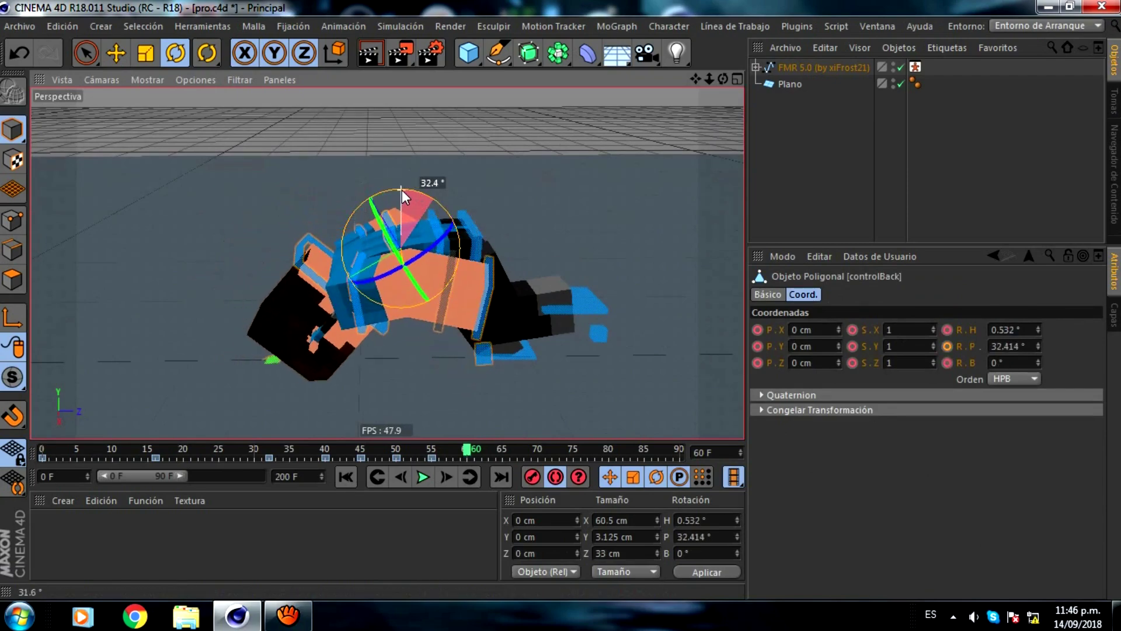
pyautogui.click(318, 251)
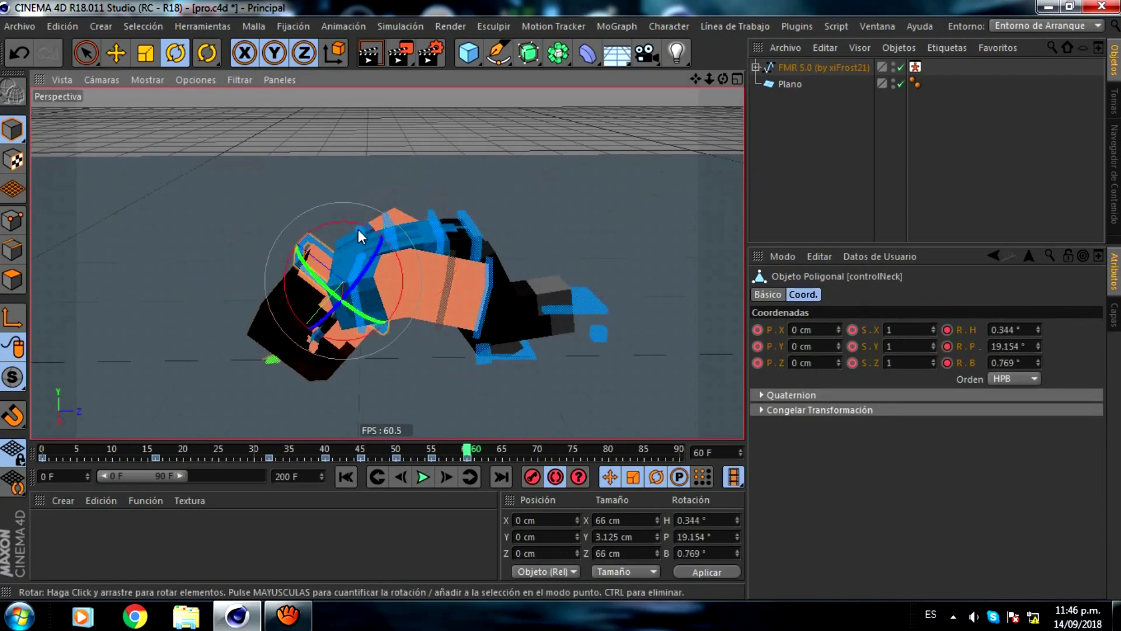
pyautogui.moveTo(359, 230); pyautogui.dragTo(359, 269)
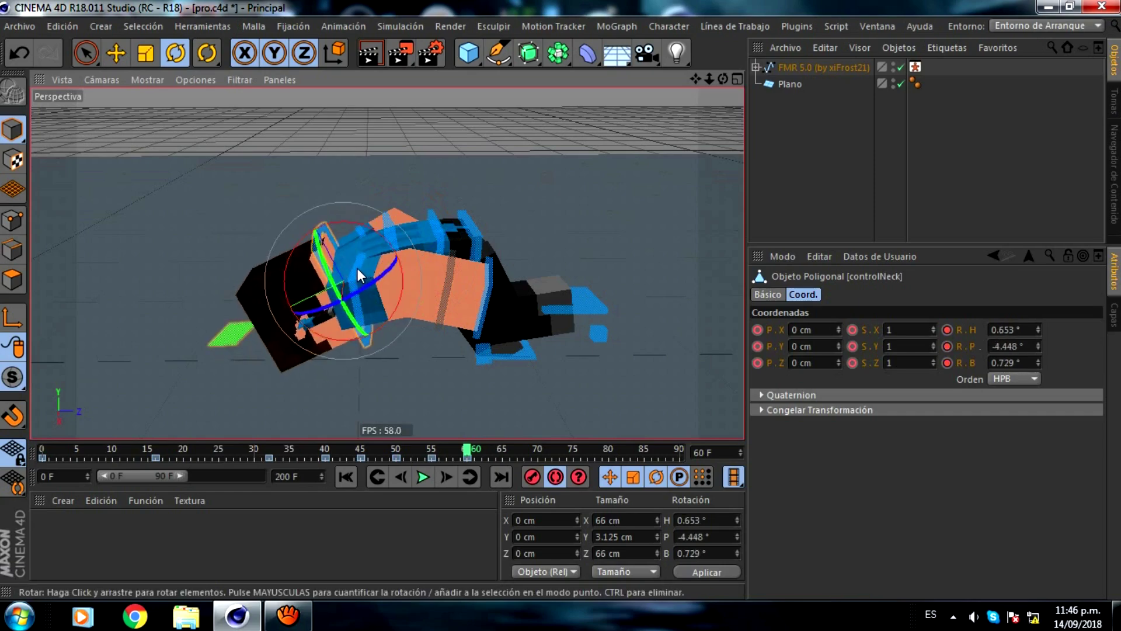
# Rotate controlArmL down and swing controlArmR into the fall.
pyautogui.click(388, 254)
pyautogui.moveTo(397, 250); pyautogui.dragTo(438, 339)
pyautogui.moveTo(372, 265)
pyautogui.mouseDown()
pyautogui.moveTo(380, 254)
pyautogui.moveTo(452, 326)
pyautogui.mouseUp()
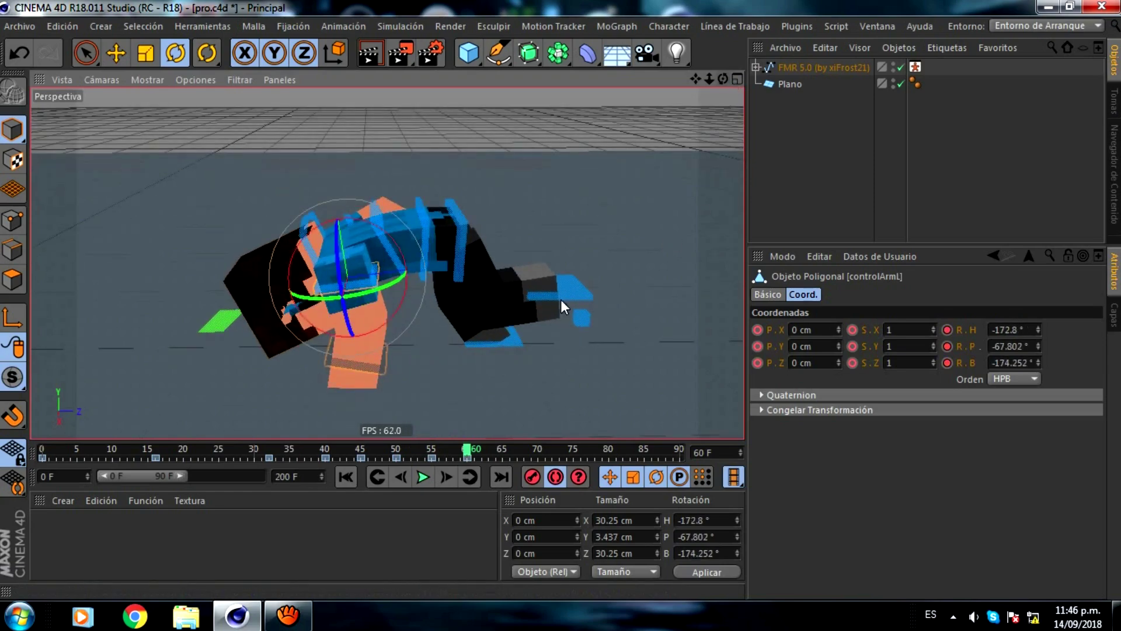
pyautogui.keyDown('alt'); pyautogui.moveTo(561, 299); pyautogui.dragTo(262, 322); pyautogui.keyUp('alt')
pyautogui.click(270, 280)
pyautogui.moveTo(269, 319)
pyautogui.mouseDown()
pyautogui.moveTo(343, 324)
pyautogui.moveTo(326, 330)
pyautogui.moveTo(306, 267)
pyautogui.mouseUp()
pyautogui.moveTo(315, 327); pyautogui.dragTo(563, 305)
# Fine-tune the right arm from a low side view, then select the FMR 5.0 rig object.
pyautogui.moveTo(695, 79)
pyautogui.mouseDown()
pyautogui.moveTo(565, 298)
pyautogui.moveTo(723, 84)
pyautogui.mouseUp()
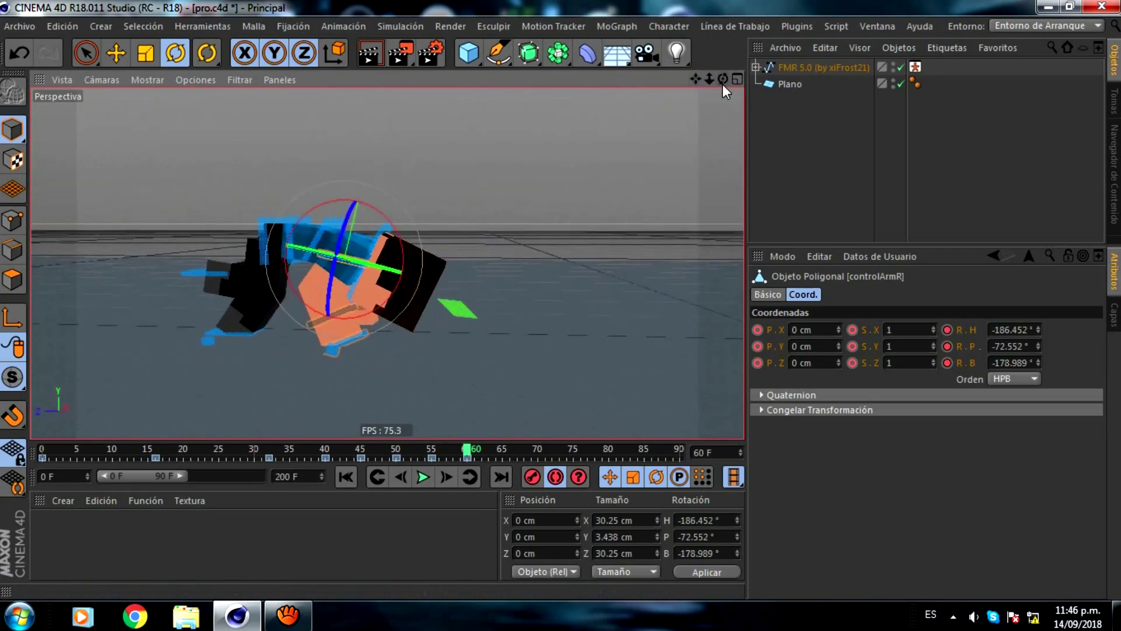
pyautogui.moveTo(401, 253)
pyautogui.mouseDown()
pyautogui.moveTo(401, 234)
pyautogui.moveTo(402, 243)
pyautogui.mouseUp()
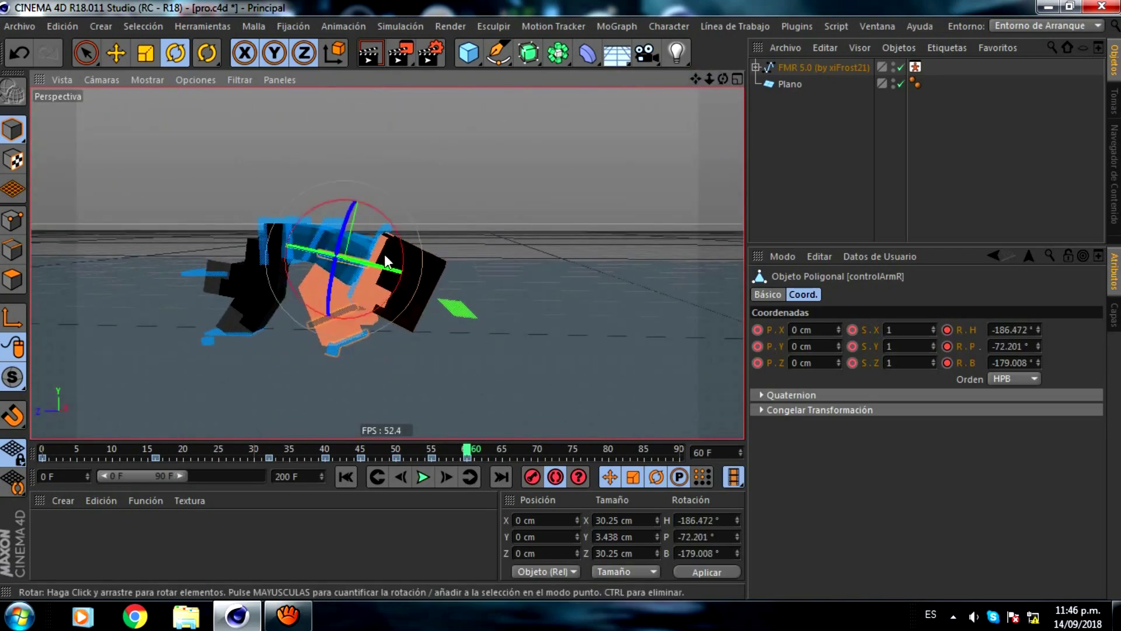
pyautogui.scroll(2, 346, 297)
pyautogui.moveTo(723, 80); pyautogui.dragTo(560, 297)
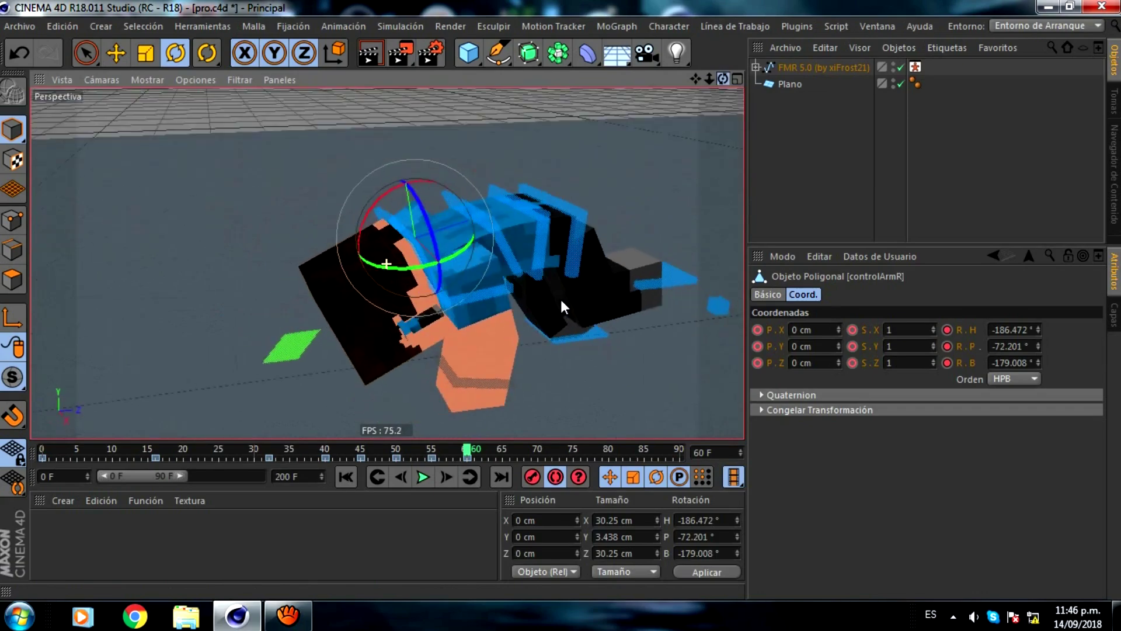
pyautogui.click(823, 68)
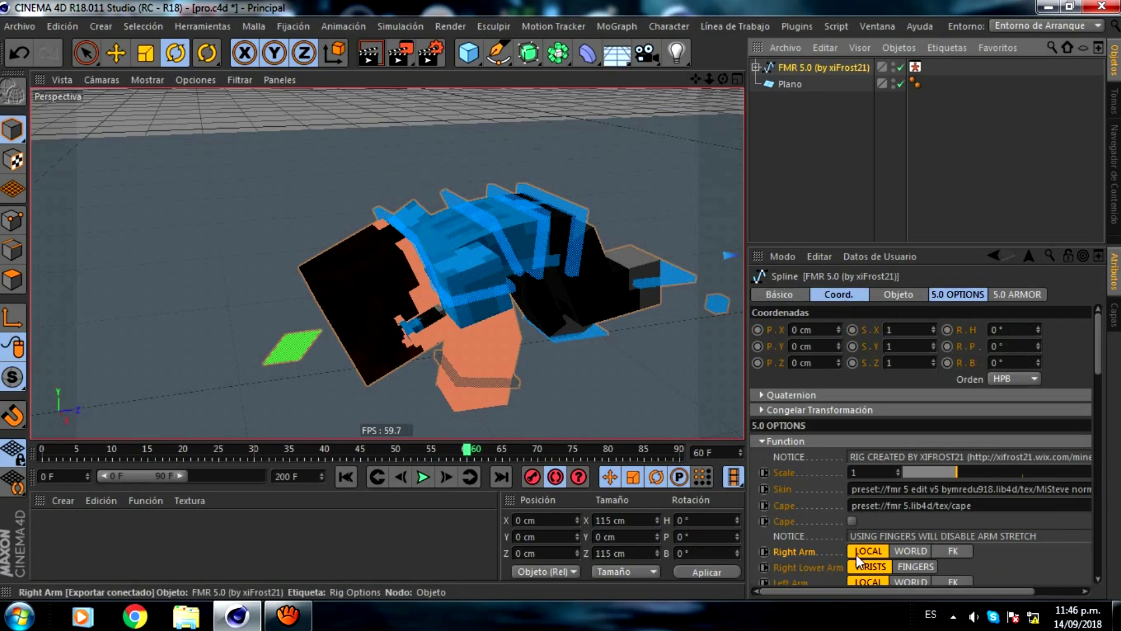
# At frame 61, set Right Arm and Left Arm to WORLD in the rig's 5.0 OPTIONS.
pyautogui.moveTo(1097, 368); pyautogui.dragTo(1093, 399)
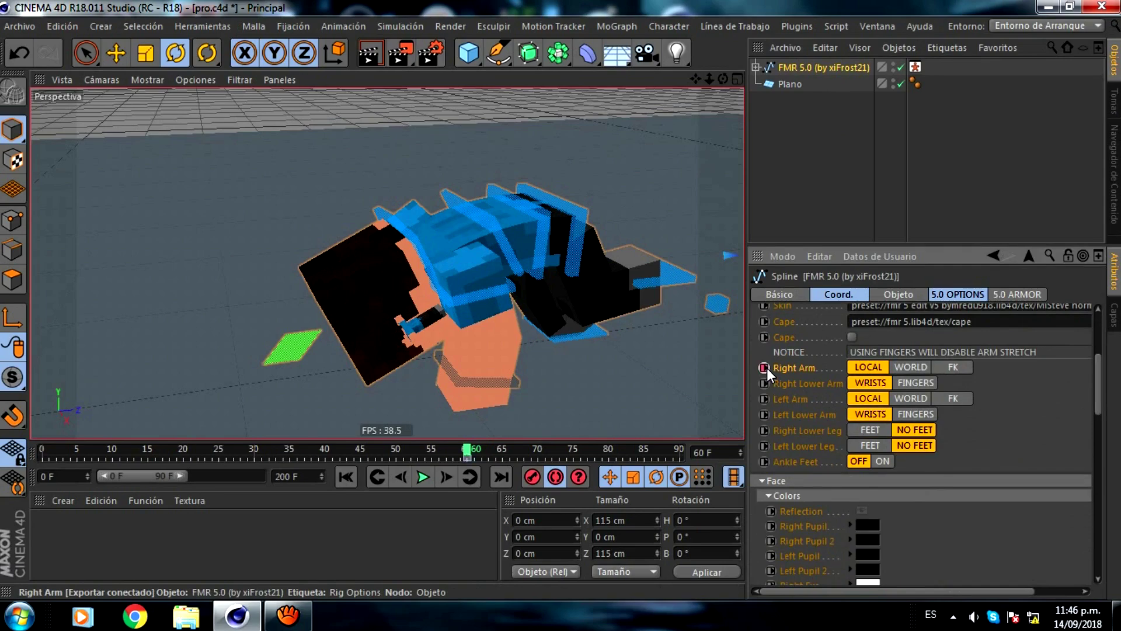
pyautogui.click(767, 400)
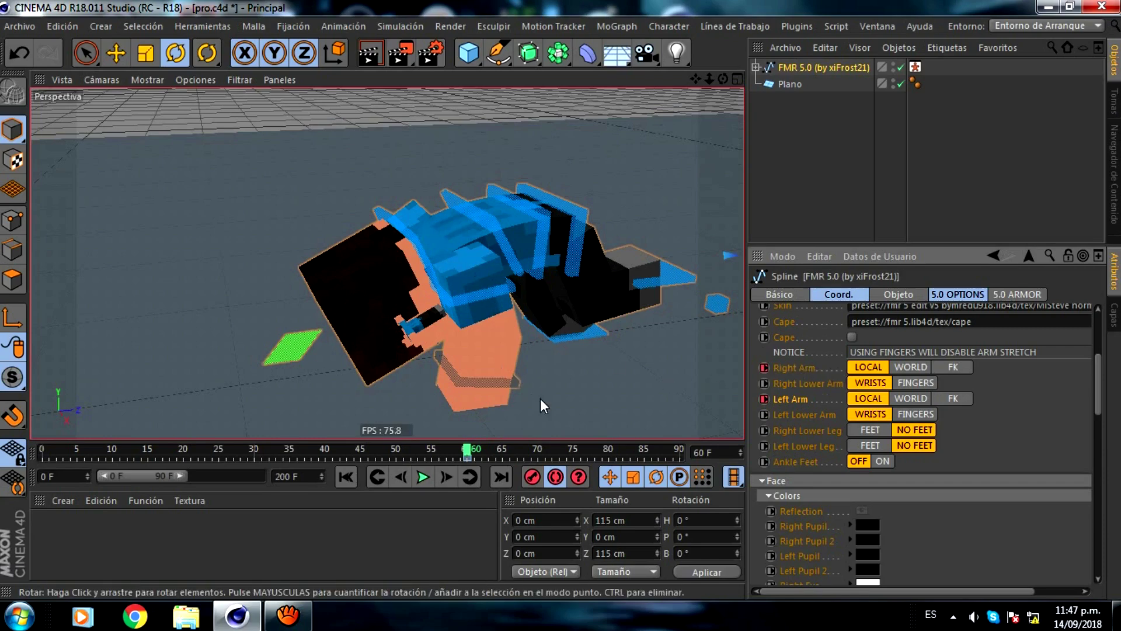
pyautogui.click(446, 472)
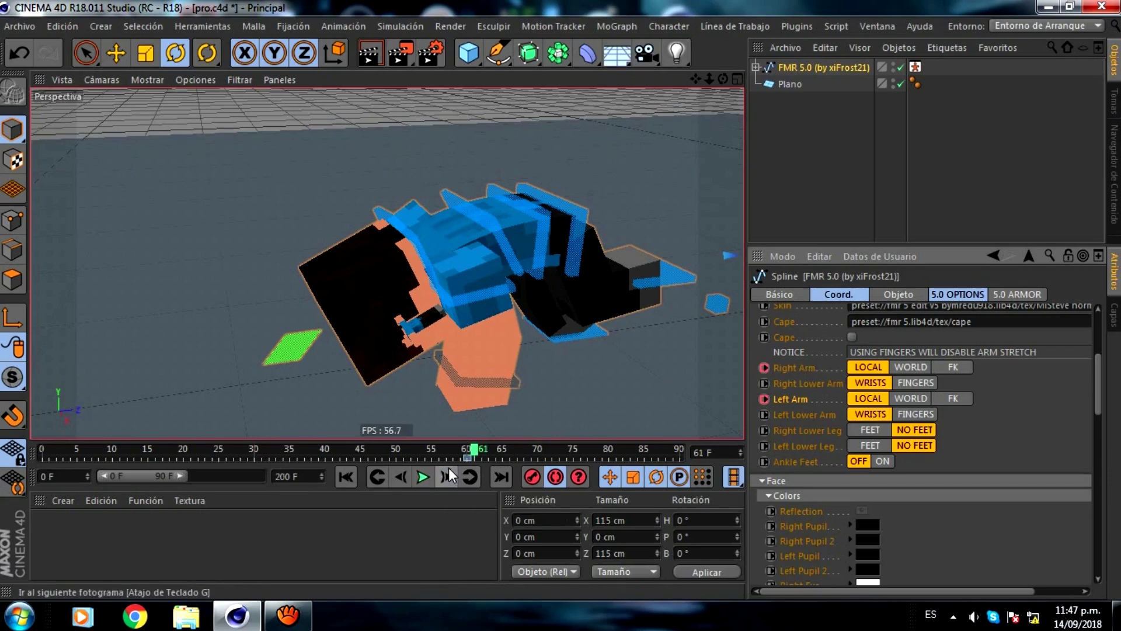
pyautogui.click(911, 368)
pyautogui.click(910, 400)
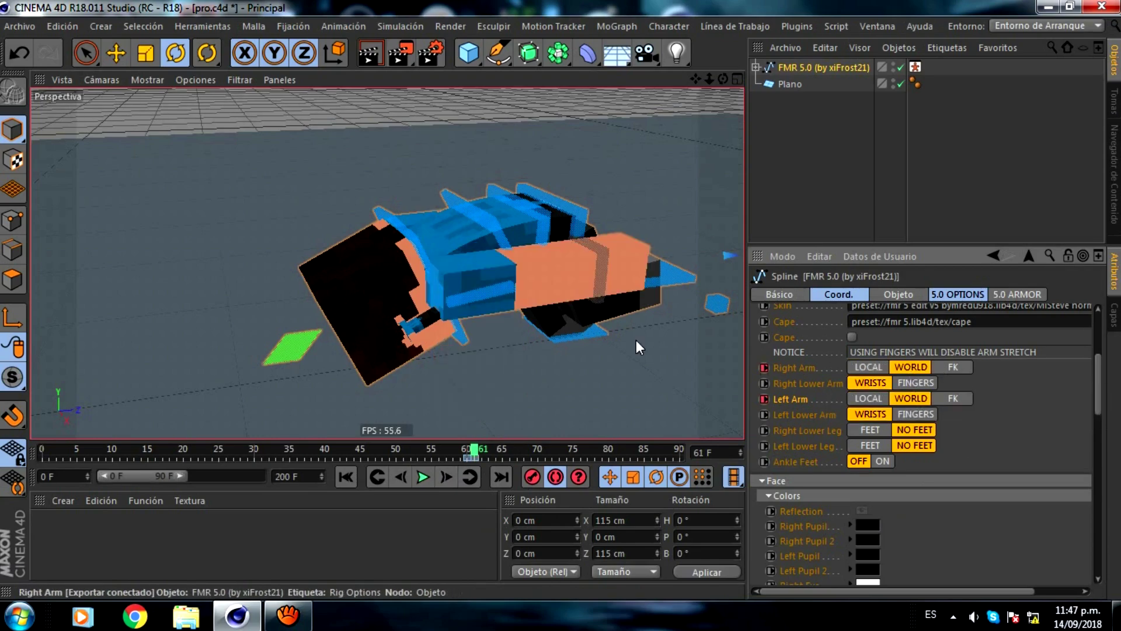
pyautogui.scroll(-5, 504, 309)
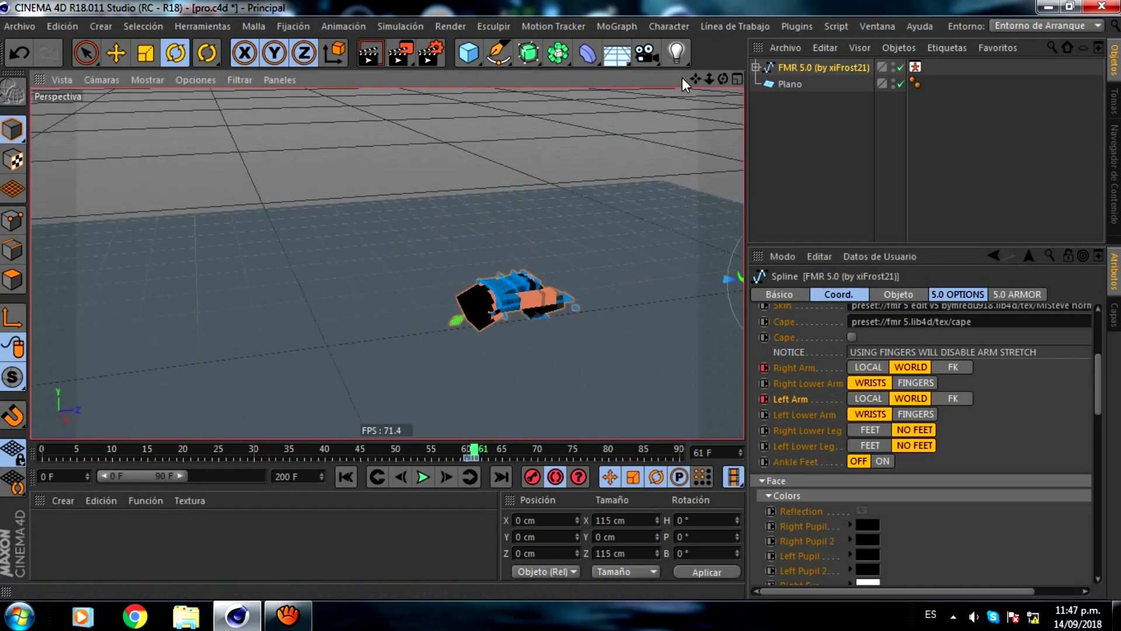
pyautogui.moveTo(682, 78)
pyautogui.keyDown('alt'); pyautogui.mouseDown()
pyautogui.moveTo(557, 303)
pyautogui.moveTo(631, 168)
pyautogui.mouseUp(); pyautogui.keyUp('alt')
pyautogui.click(652, 231)
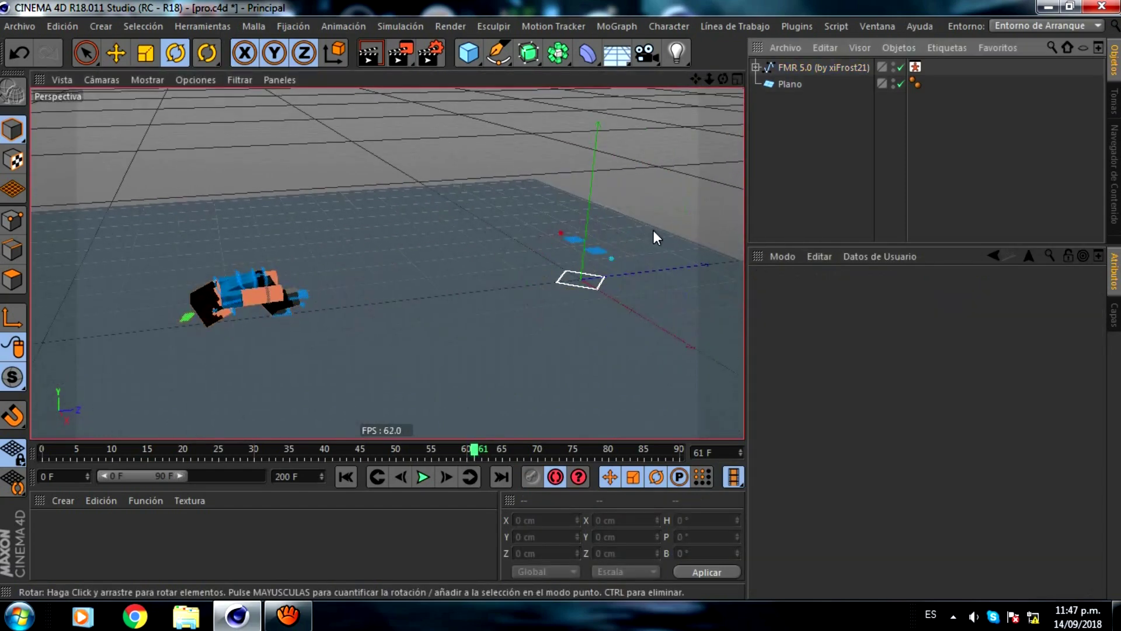
# Move goalArmL_G beside the character and delete its frame-0 key.
pyautogui.click(578, 239)
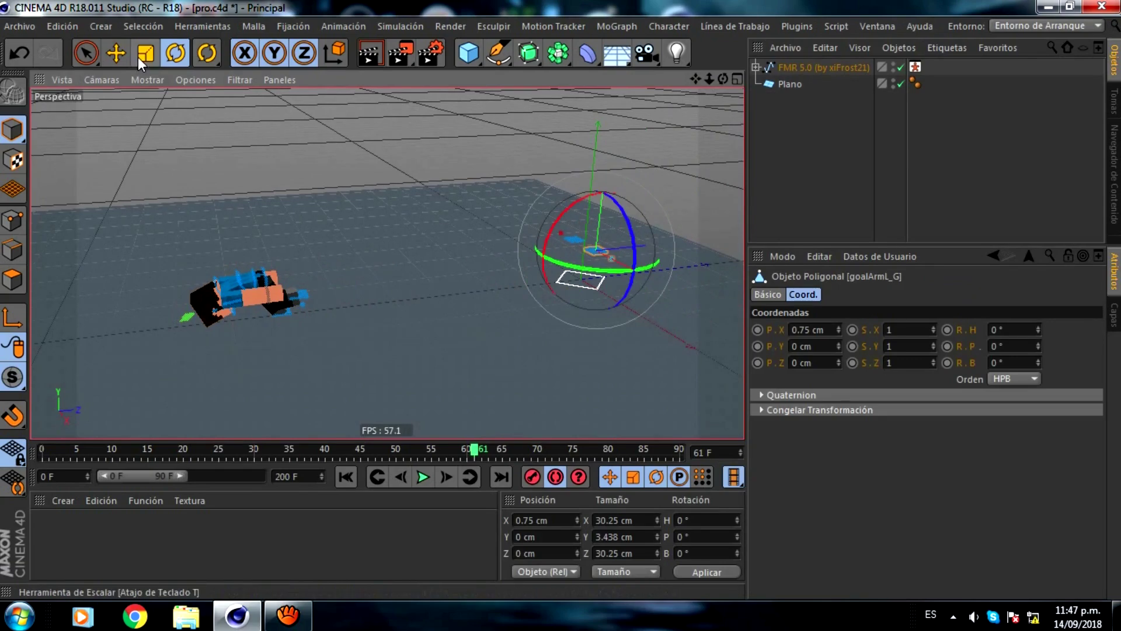
pyautogui.press('e')
pyautogui.moveTo(568, 204); pyautogui.dragTo(290, 273)
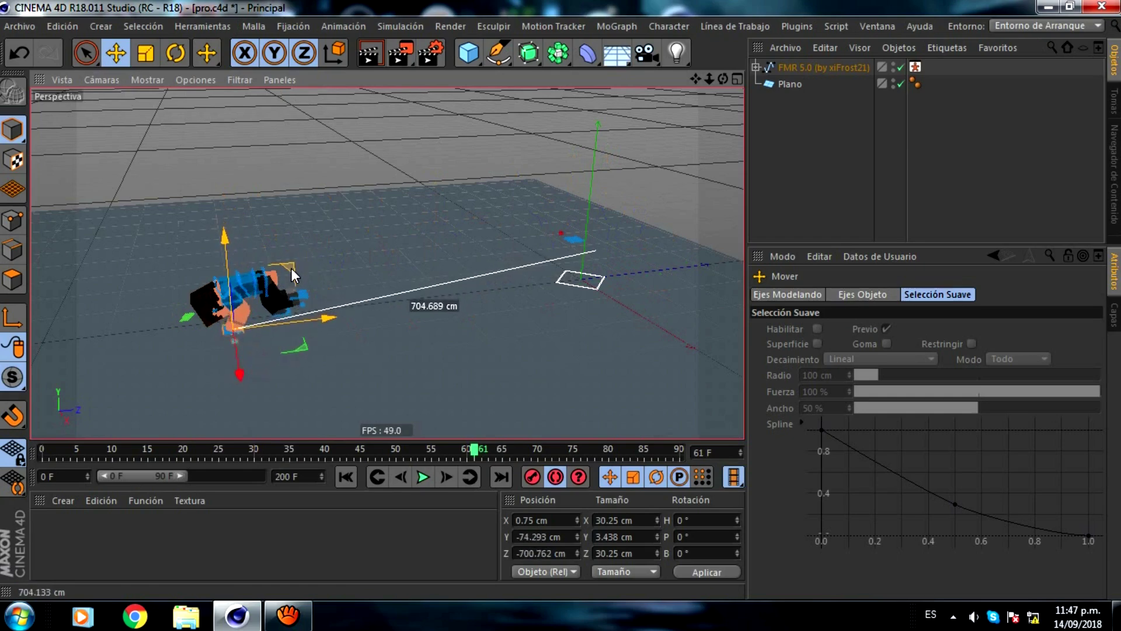
pyautogui.moveTo(290, 273); pyautogui.dragTo(292, 269)
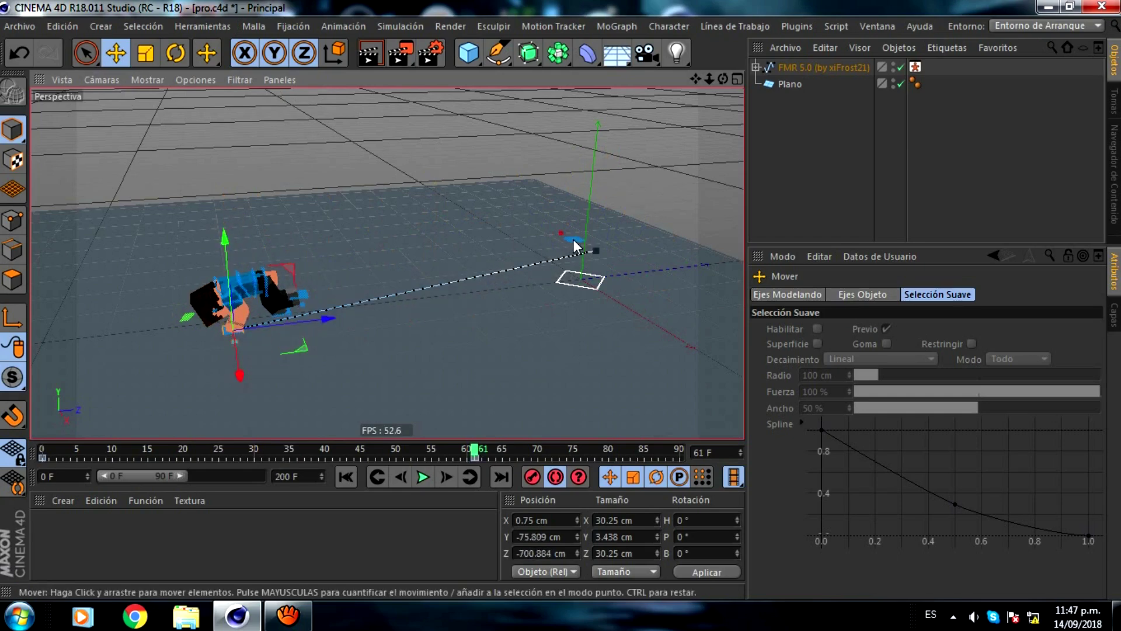
pyautogui.click(40, 460)
pyautogui.rightClick(41, 460)
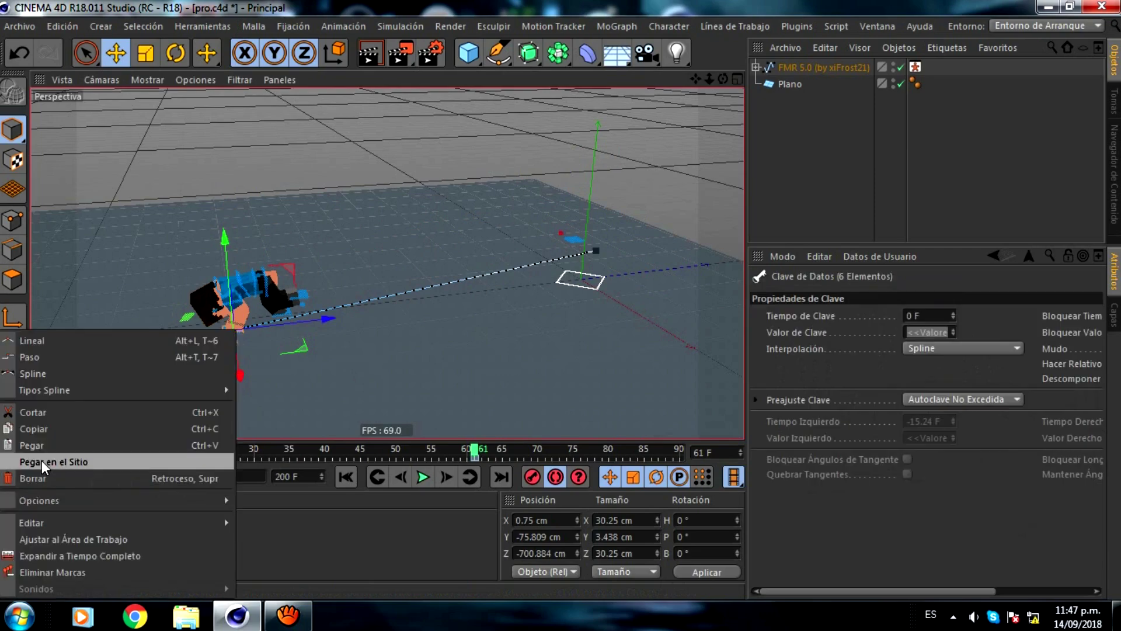
pyautogui.click(45, 478)
# Move the right arm goal next to the character; a trial right leg goal move is undone.
pyautogui.moveTo(571, 241); pyautogui.dragTo(287, 253)
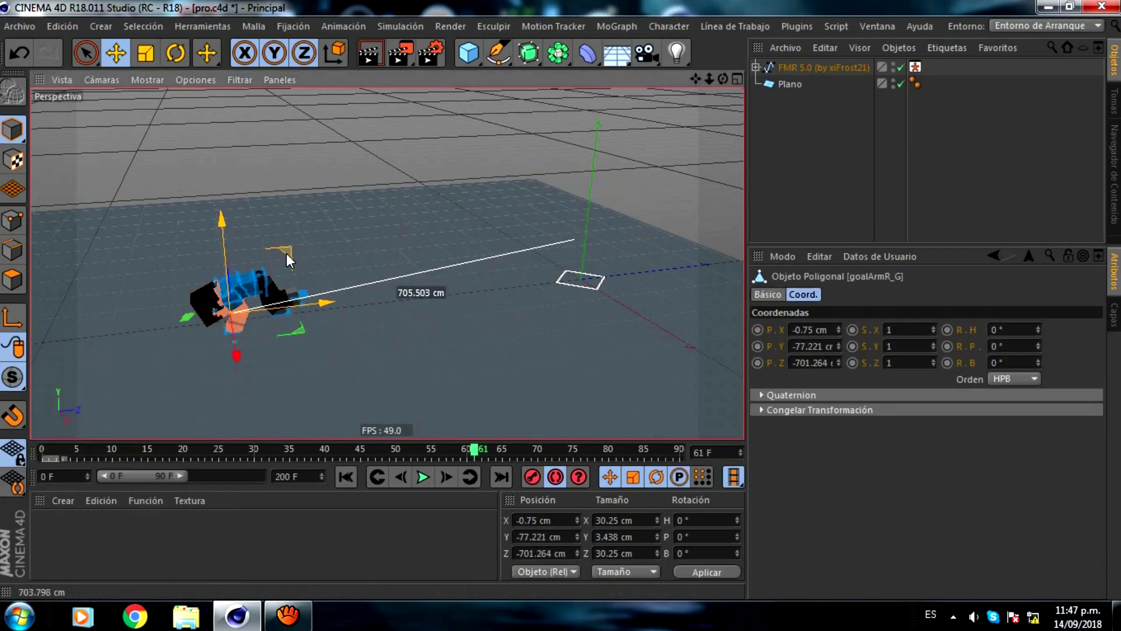
pyautogui.scroll(5, 159, 338)
pyautogui.click(454, 281)
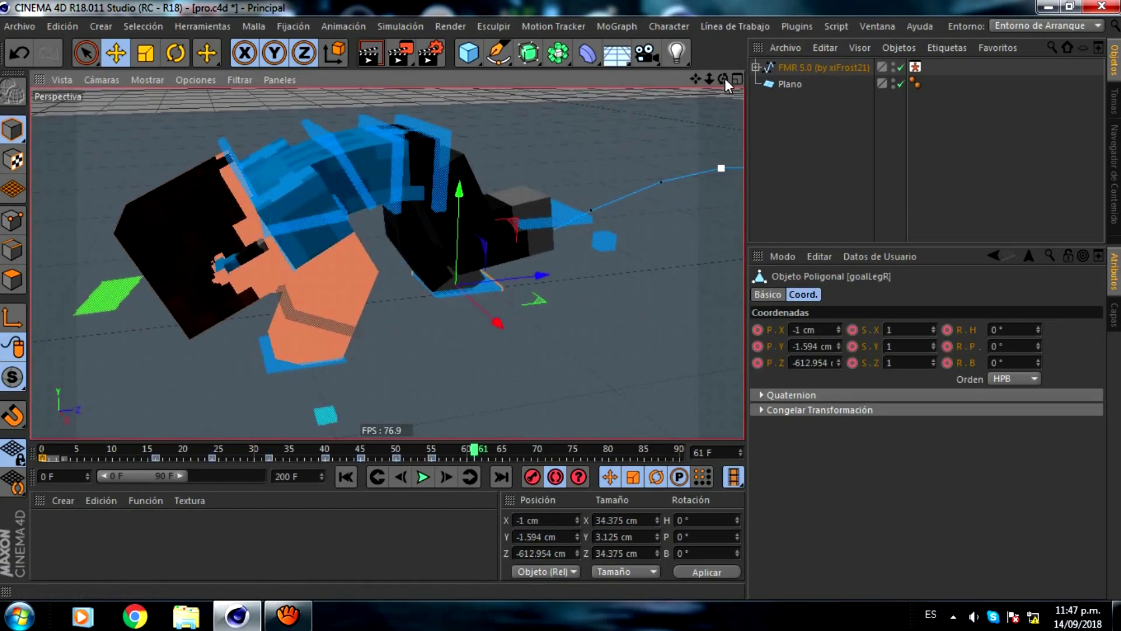
pyautogui.moveTo(725, 77); pyautogui.dragTo(158, 222)
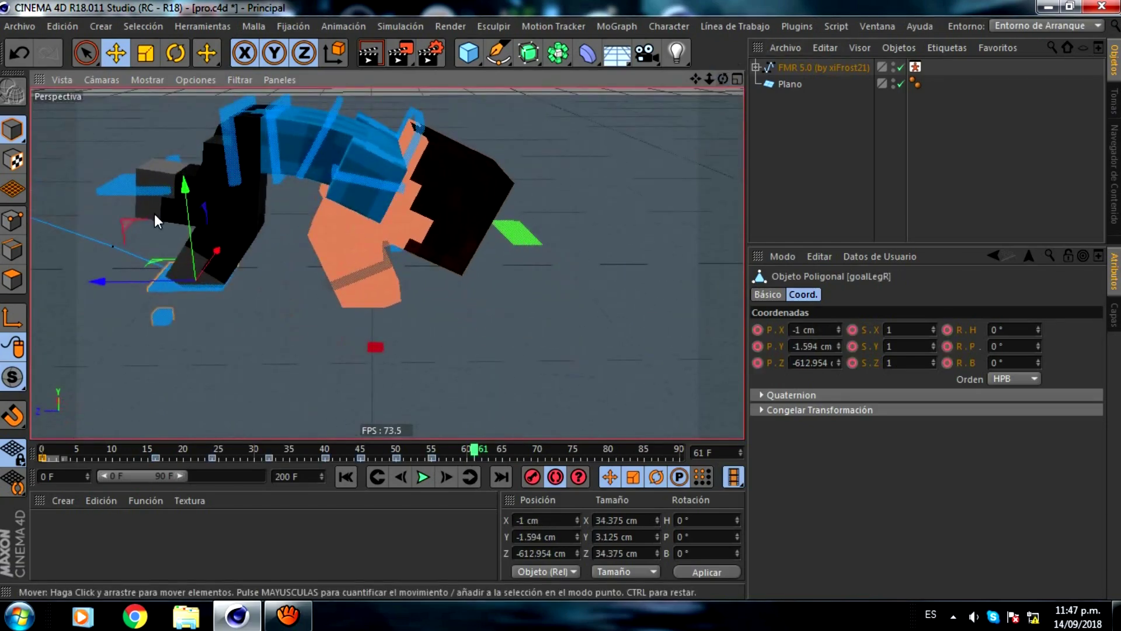
pyautogui.moveTo(126, 222); pyautogui.dragTo(177, 211)
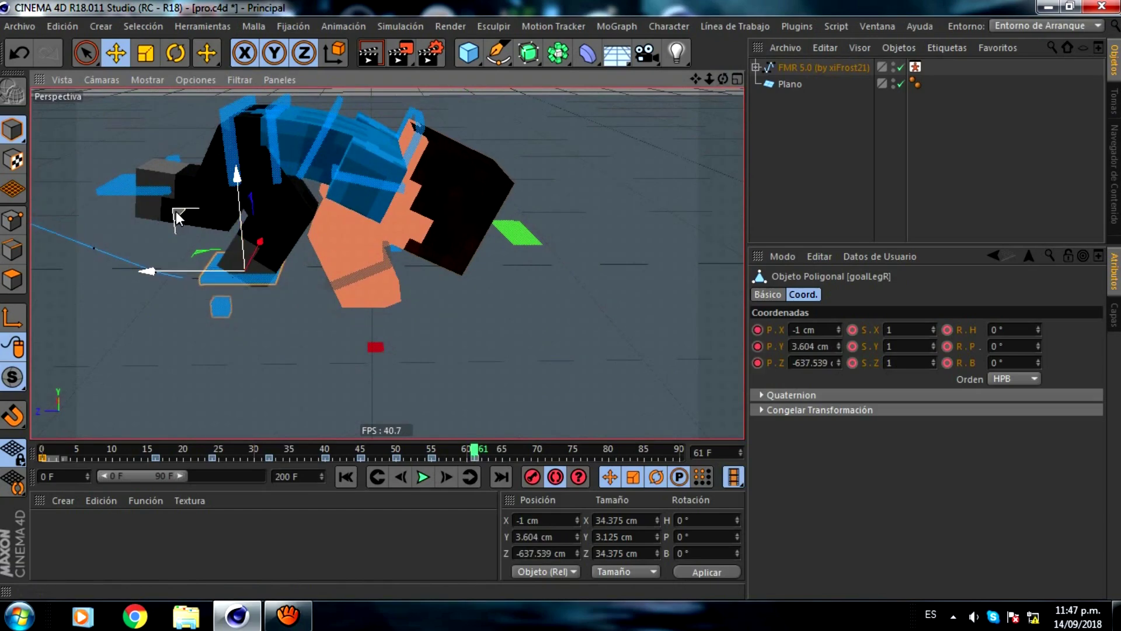
pyautogui.hotkey('ctrl', 'z')
pyautogui.scroll(-5, 486, 266)
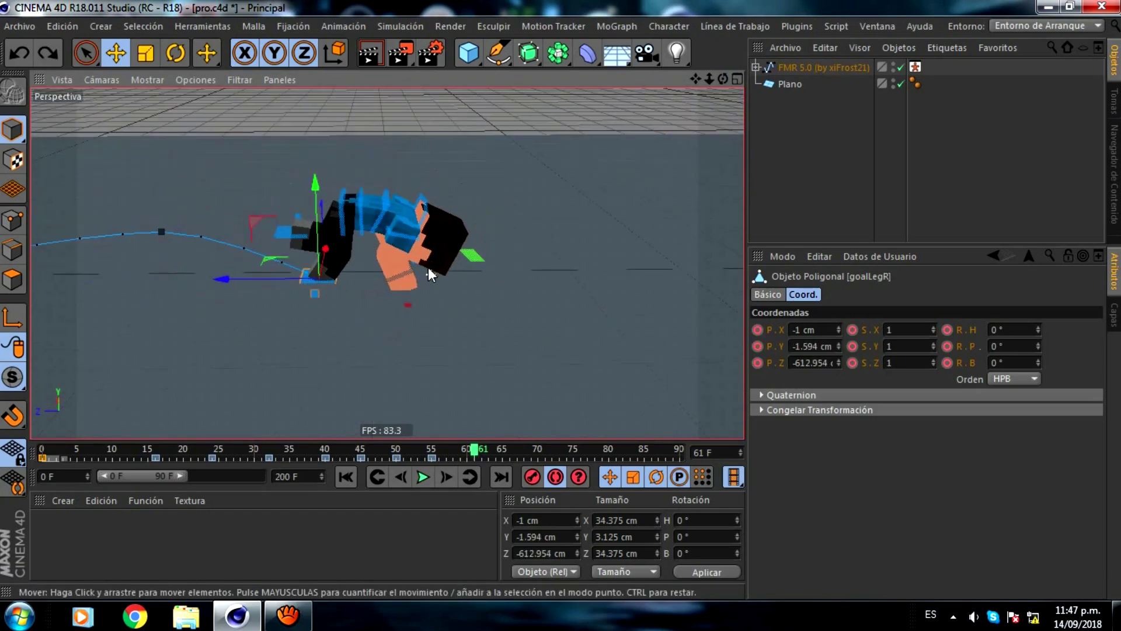
pyautogui.scroll(-3, 428, 268)
pyautogui.scroll(4, 401, 283)
pyautogui.scroll(4, 431, 268)
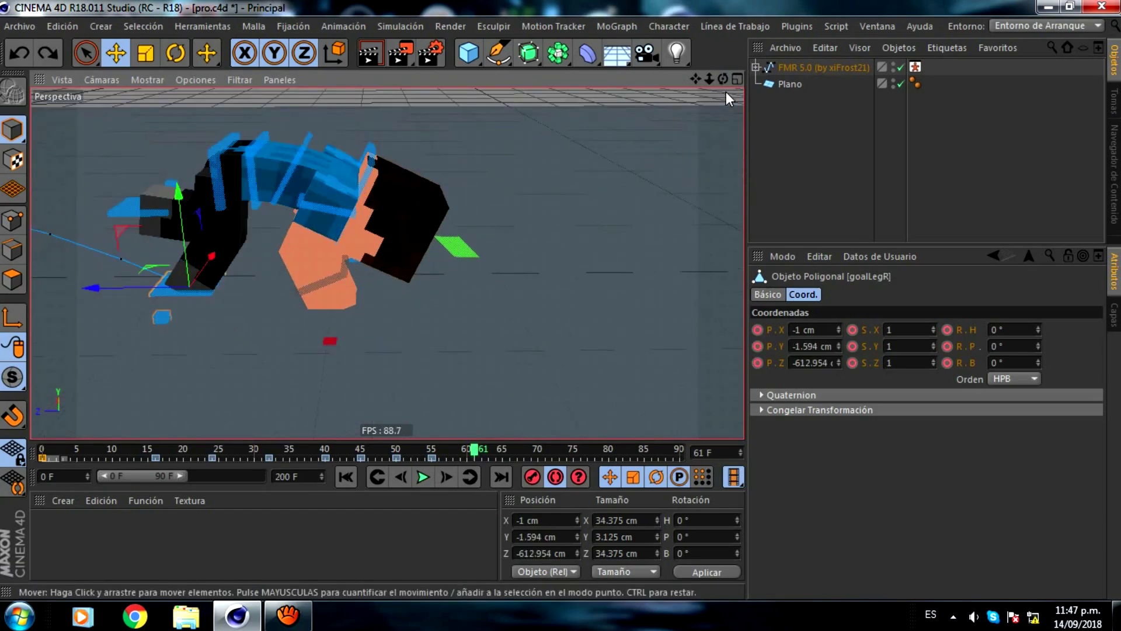
pyautogui.keyDown('alt'); pyautogui.moveTo(726, 100); pyautogui.dragTo(561, 299); pyautogui.keyUp('alt')
# Lower goalArmR_G into position and delete its frame-0 key.
pyautogui.click(346, 290)
pyautogui.moveTo(722, 78)
pyautogui.mouseDown()
pyautogui.moveTo(700, 73)
pyautogui.moveTo(673, 116)
pyautogui.mouseUp()
pyautogui.moveTo(347, 313)
pyautogui.mouseDown()
pyautogui.moveTo(407, 323)
pyautogui.moveTo(320, 302)
pyautogui.moveTo(339, 344)
pyautogui.mouseUp()
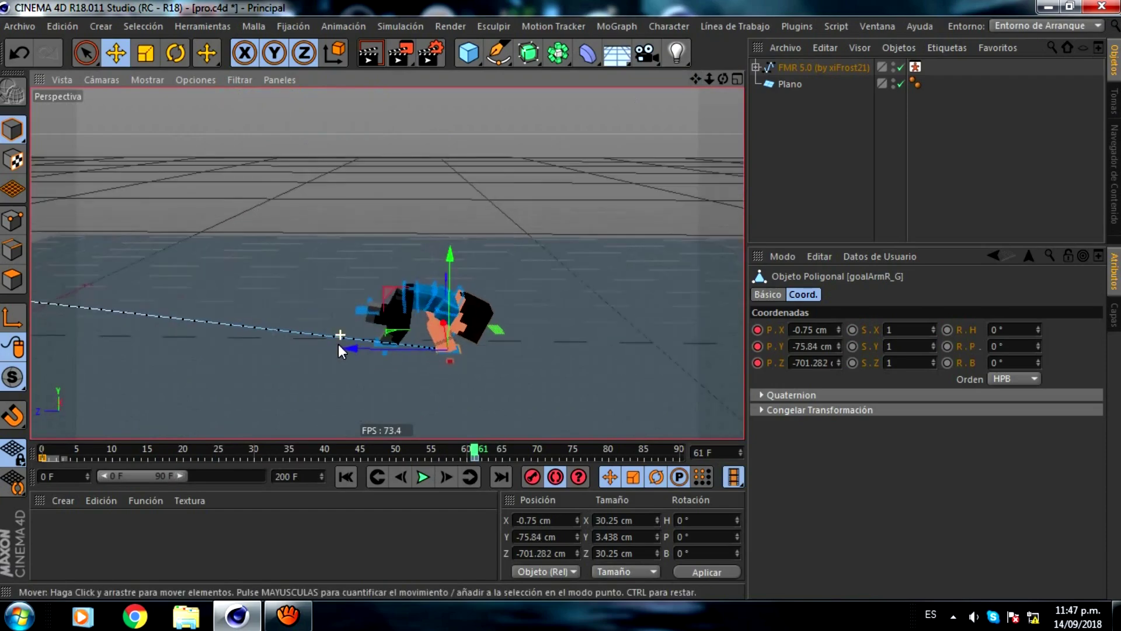
pyautogui.rightClick(56, 460)
pyautogui.click(55, 464)
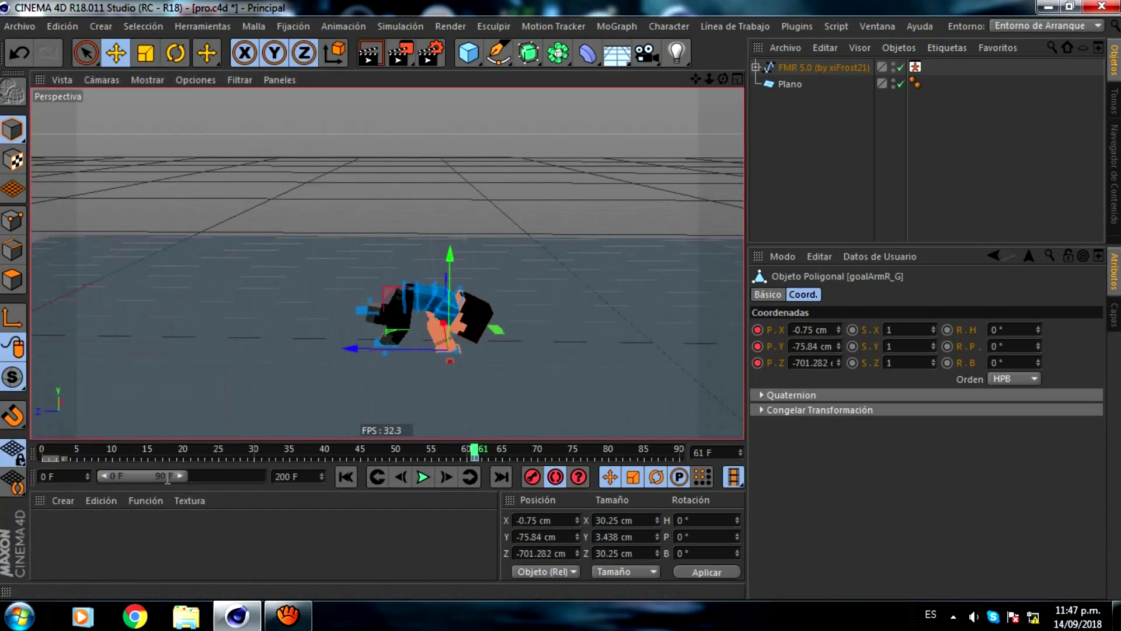
# Play the animation from an earlier frame to review the run and fall, then stop.
pyautogui.moveTo(417, 445); pyautogui.dragTo(283, 449)
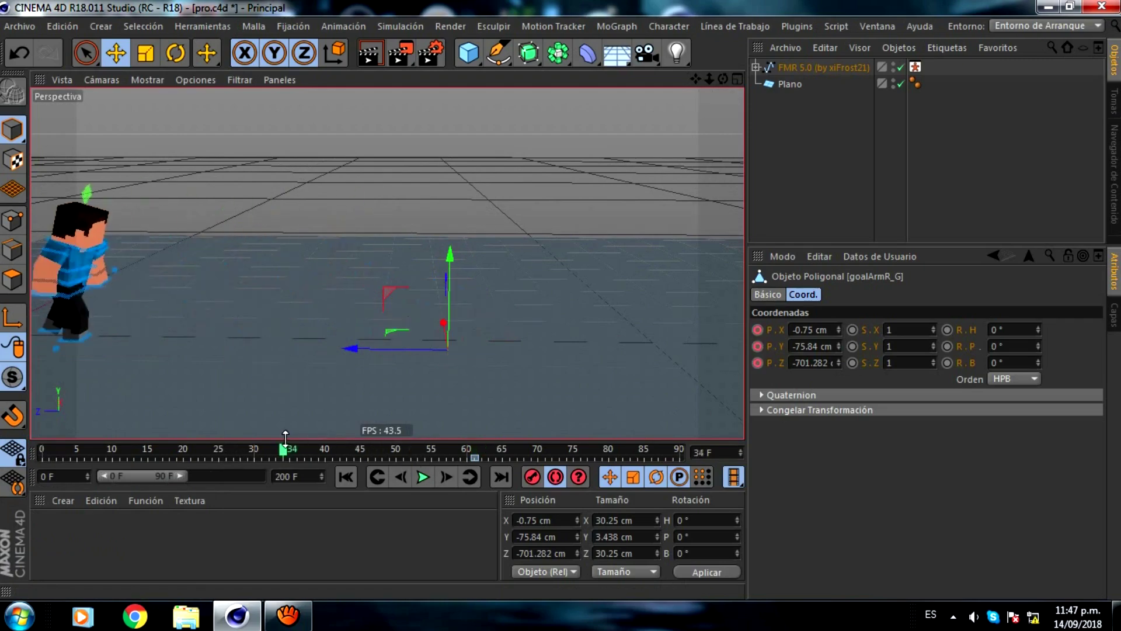
pyautogui.click(841, 169)
pyautogui.click(425, 478)
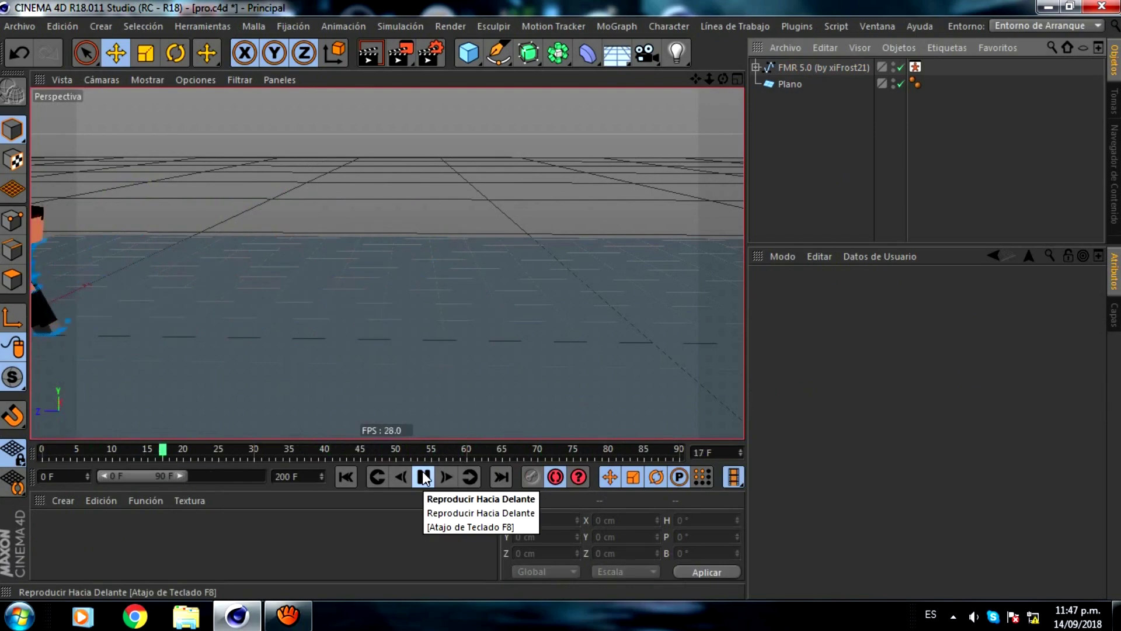
pyautogui.click(425, 477)
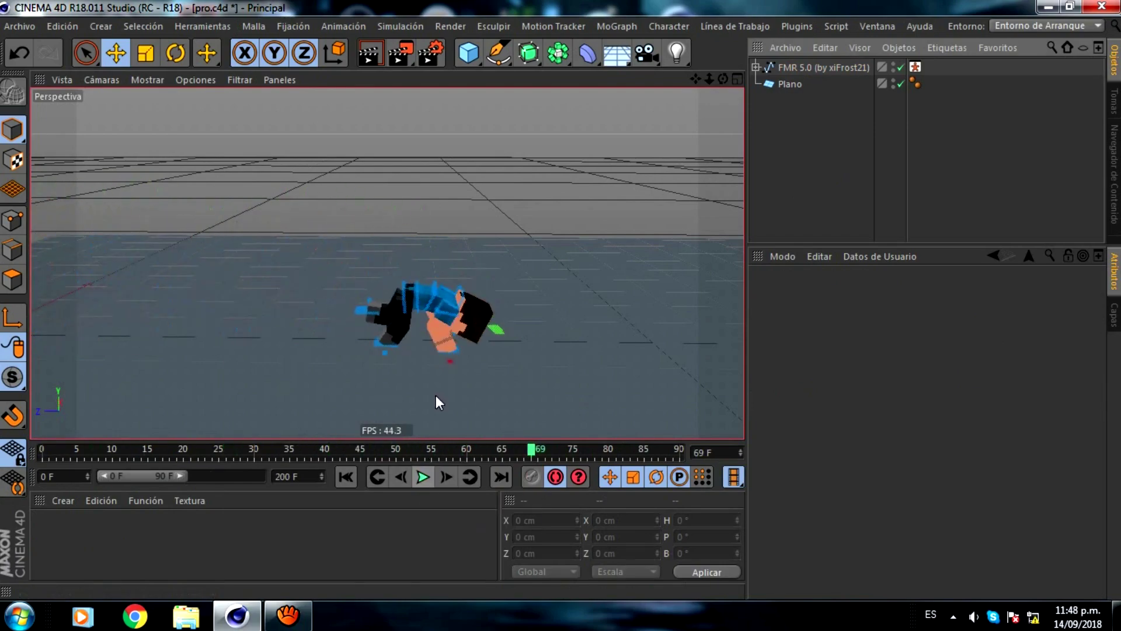
pyautogui.scroll(2, 381, 303)
pyautogui.click(323, 298)
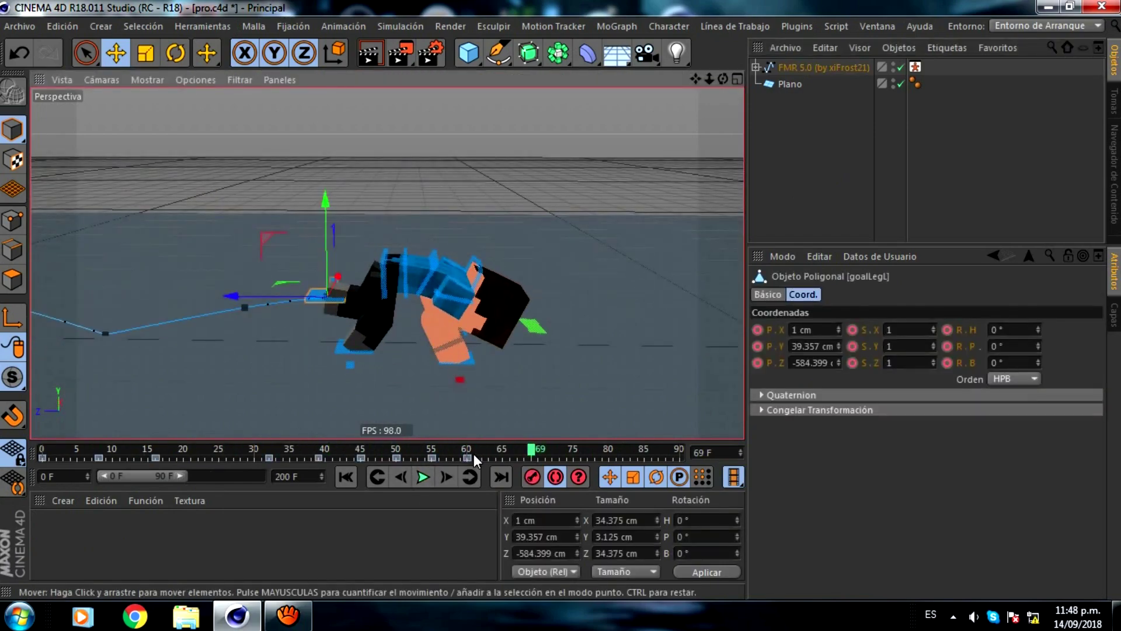
# At frame 60, raise goalLegL up and back.
pyautogui.click(467, 449)
pyautogui.moveTo(268, 236); pyautogui.dragTo(300, 146)
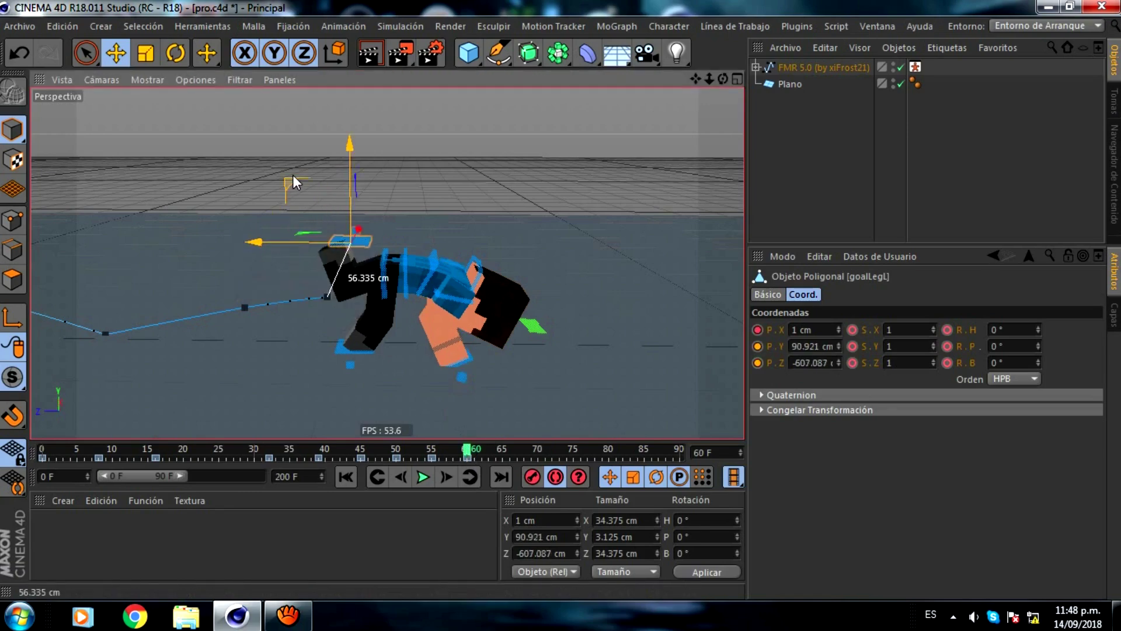
pyautogui.moveTo(299, 147); pyautogui.dragTo(302, 143)
pyautogui.moveTo(397, 445)
pyautogui.mouseDown()
pyautogui.moveTo(362, 450)
pyautogui.moveTo(467, 431)
pyautogui.mouseUp()
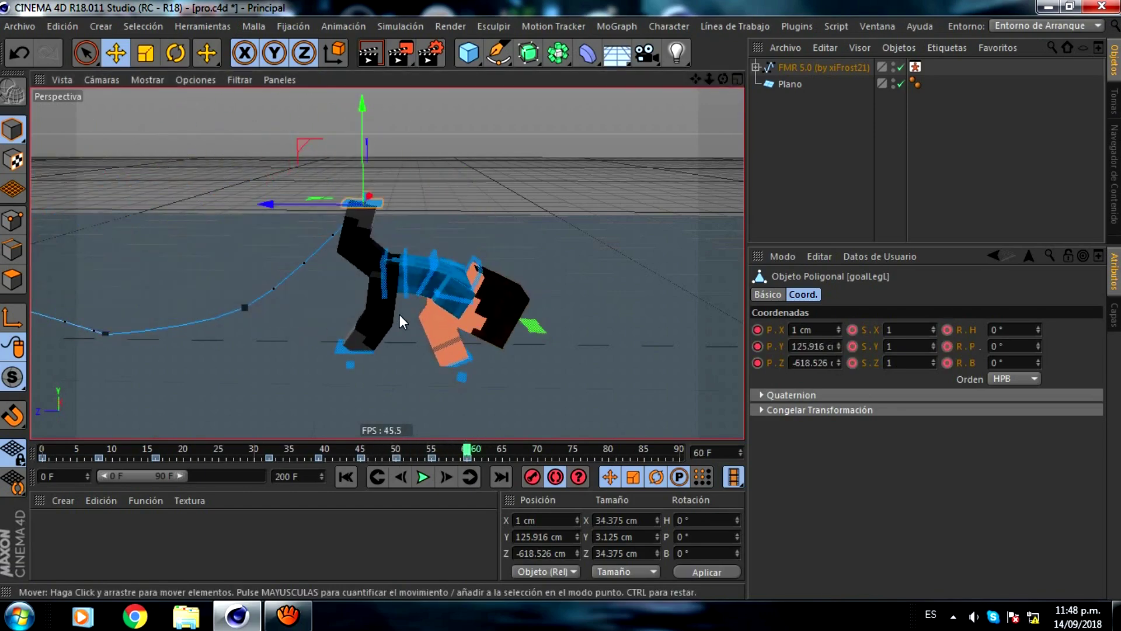
# At frame 65, lift controlWaist up and back and rotate it to flip the body.
pyautogui.click(380, 269)
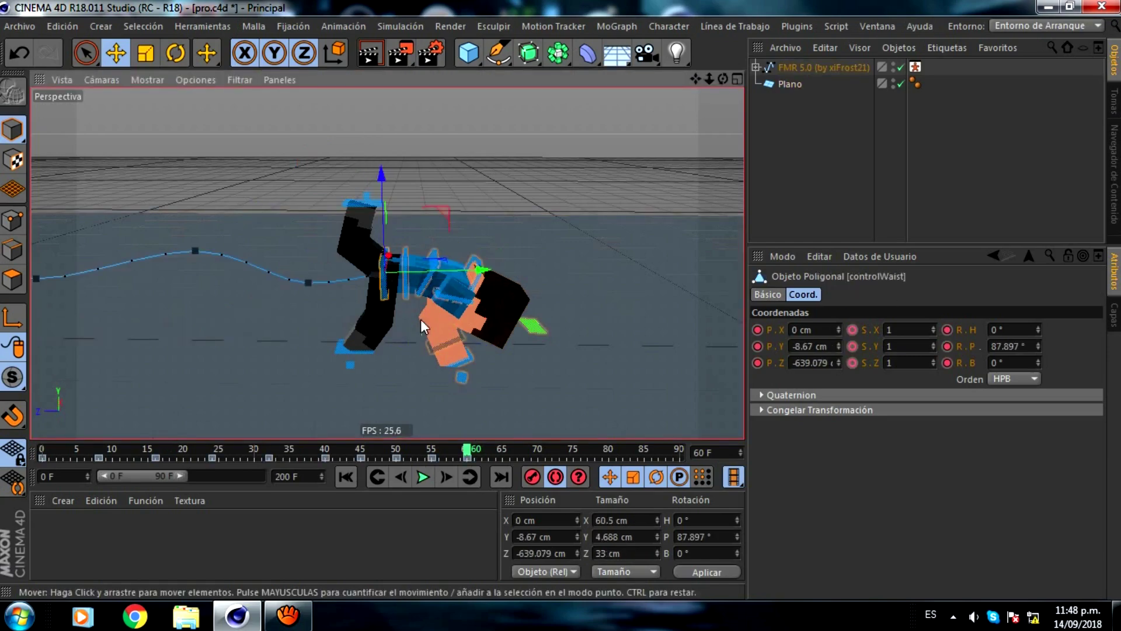
pyautogui.click(504, 446)
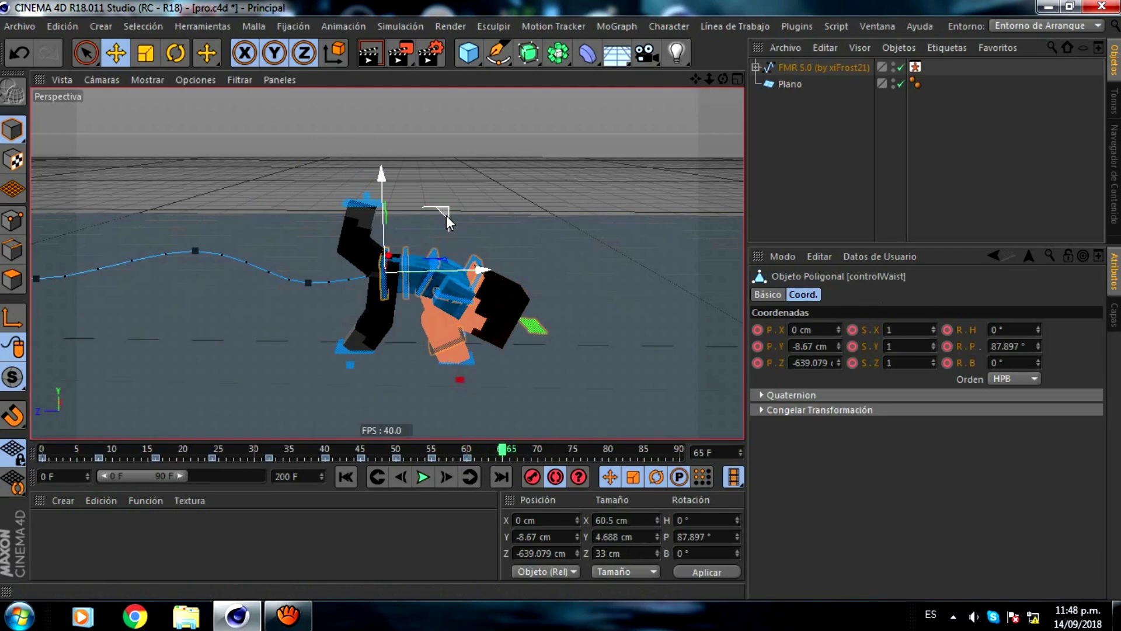
pyautogui.moveTo(446, 214)
pyautogui.mouseDown()
pyautogui.moveTo(532, 155)
pyautogui.moveTo(521, 163)
pyautogui.mouseUp()
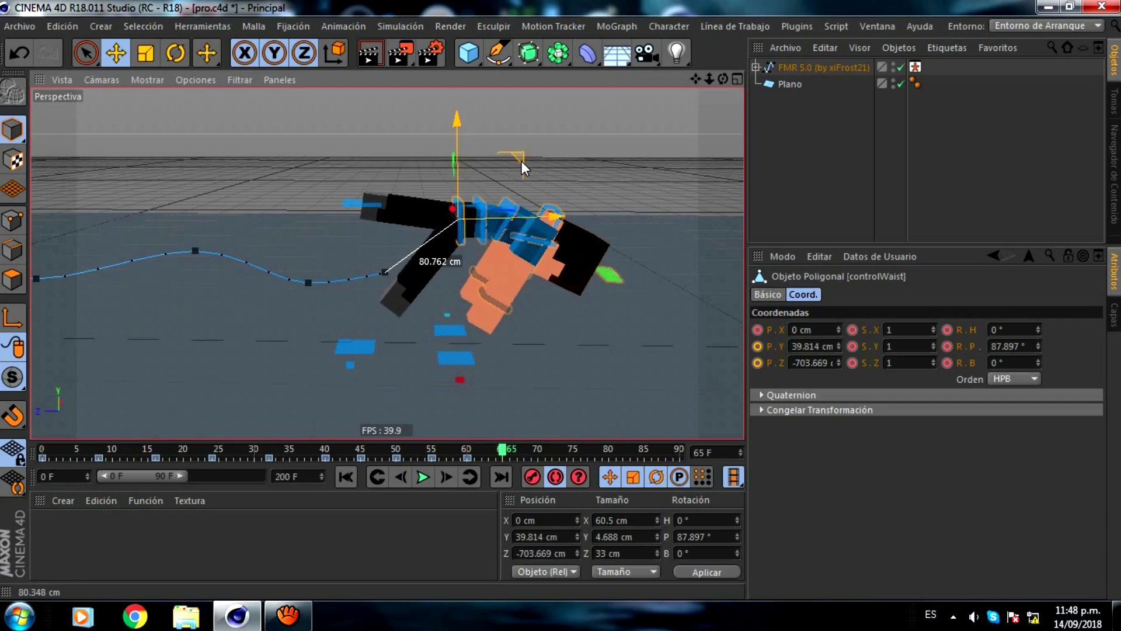
pyautogui.click(176, 53)
pyautogui.moveTo(485, 166)
pyautogui.mouseDown()
pyautogui.moveTo(504, 235)
pyautogui.moveTo(514, 225)
pyautogui.mouseUp()
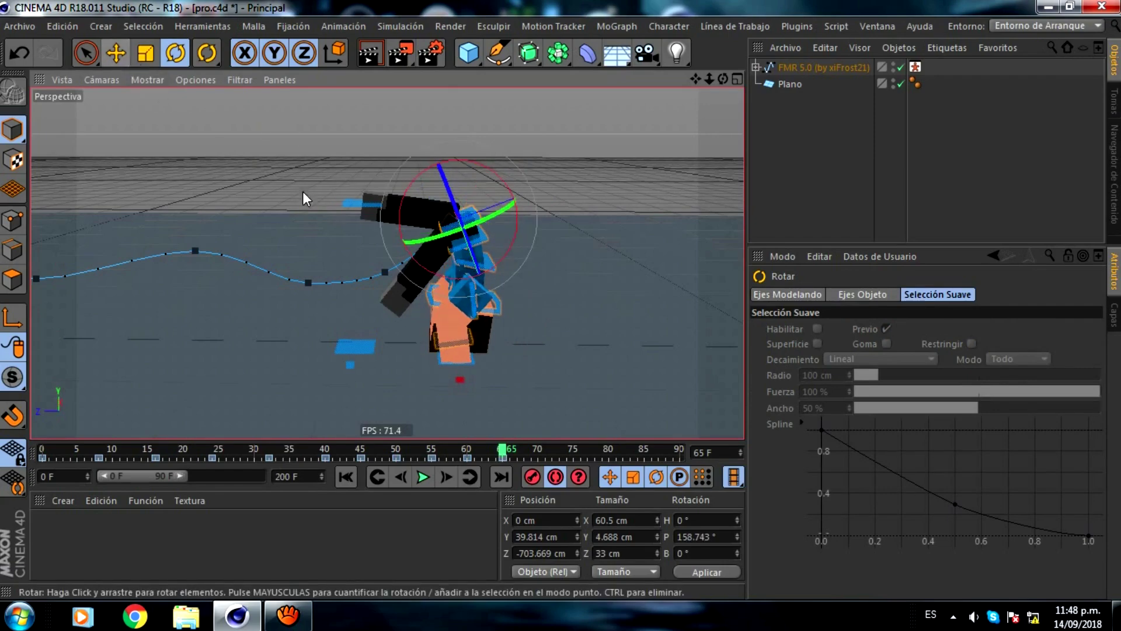
# At frame 65, raise the right foot goal and lift goalLegL higher.
pyautogui.click(360, 344)
pyautogui.click(117, 53)
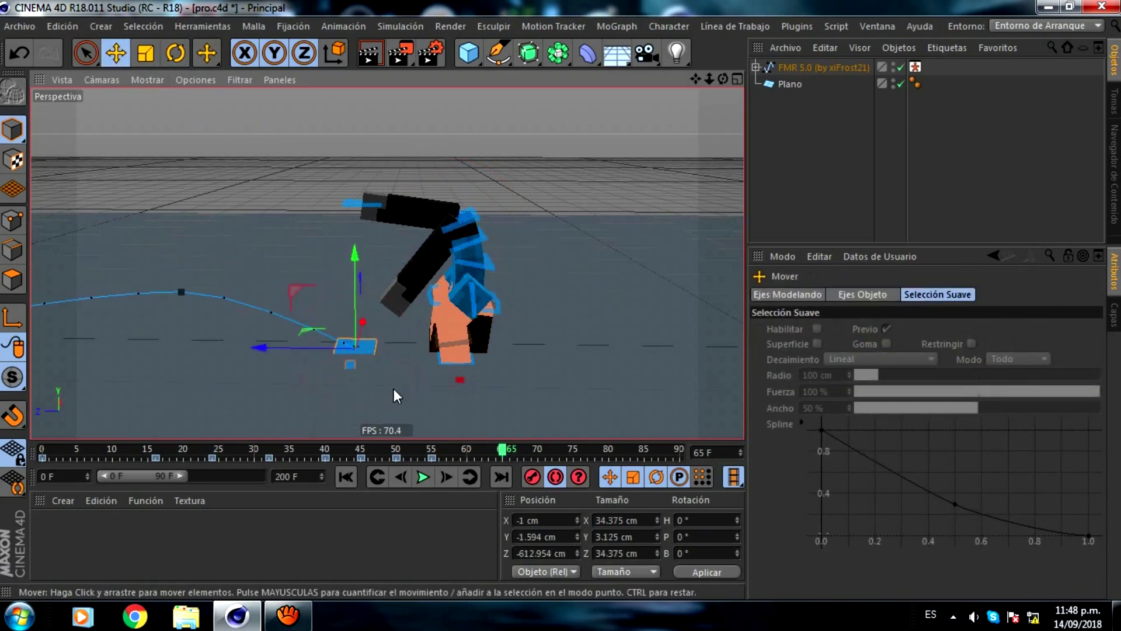
pyautogui.moveTo(436, 455)
pyautogui.mouseDown()
pyautogui.moveTo(477, 449)
pyautogui.moveTo(467, 452)
pyautogui.mouseUp()
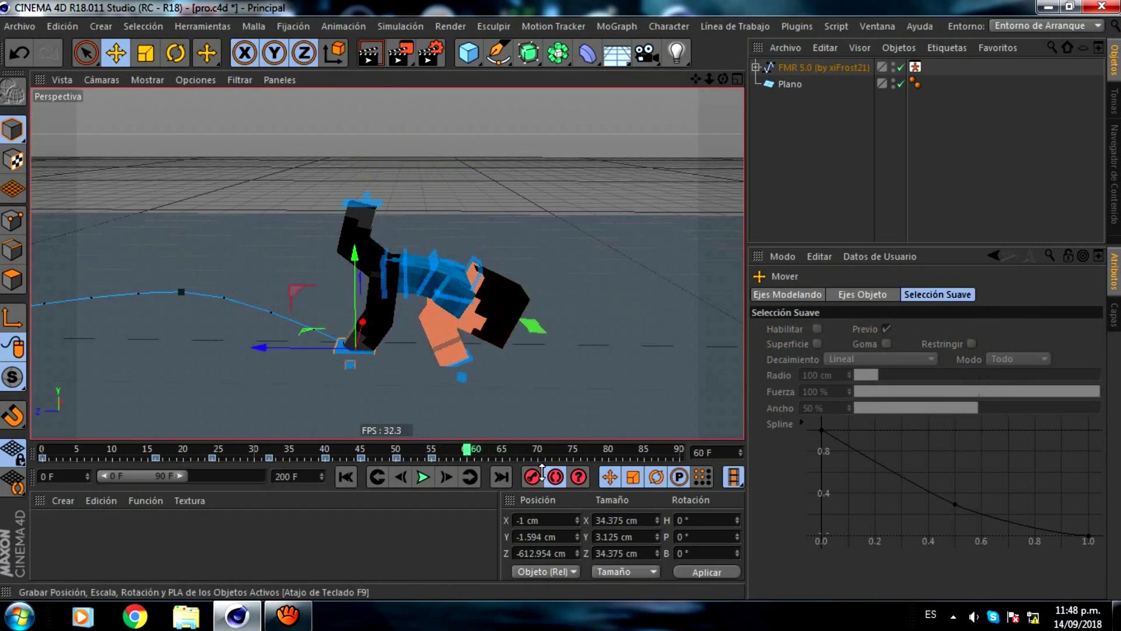
pyautogui.click(502, 451)
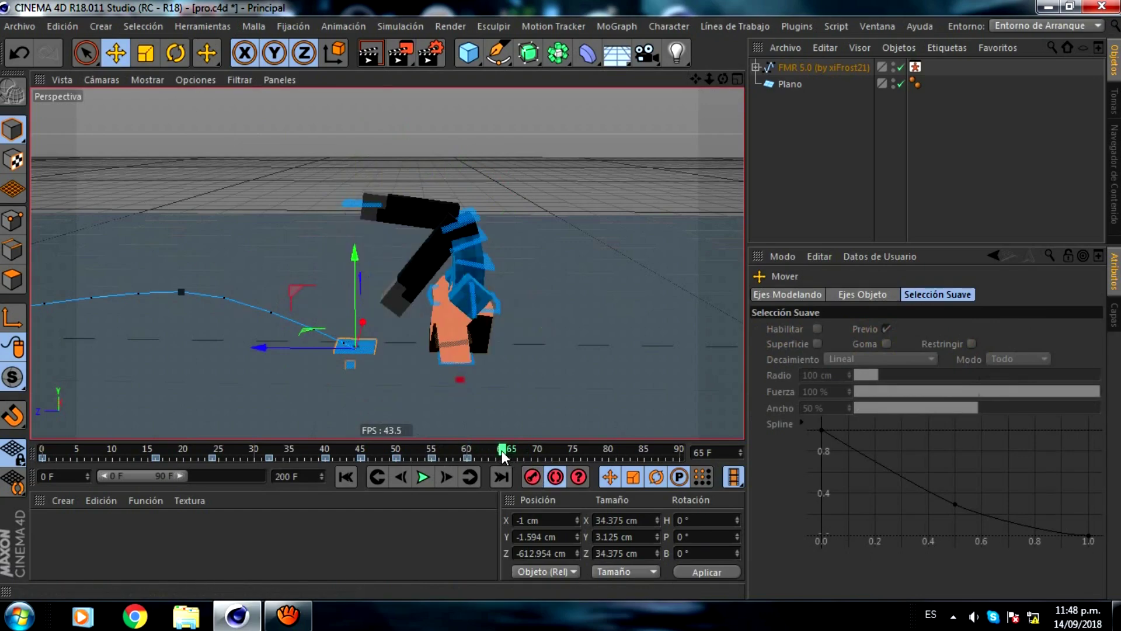
pyautogui.moveTo(293, 292); pyautogui.dragTo(365, 158)
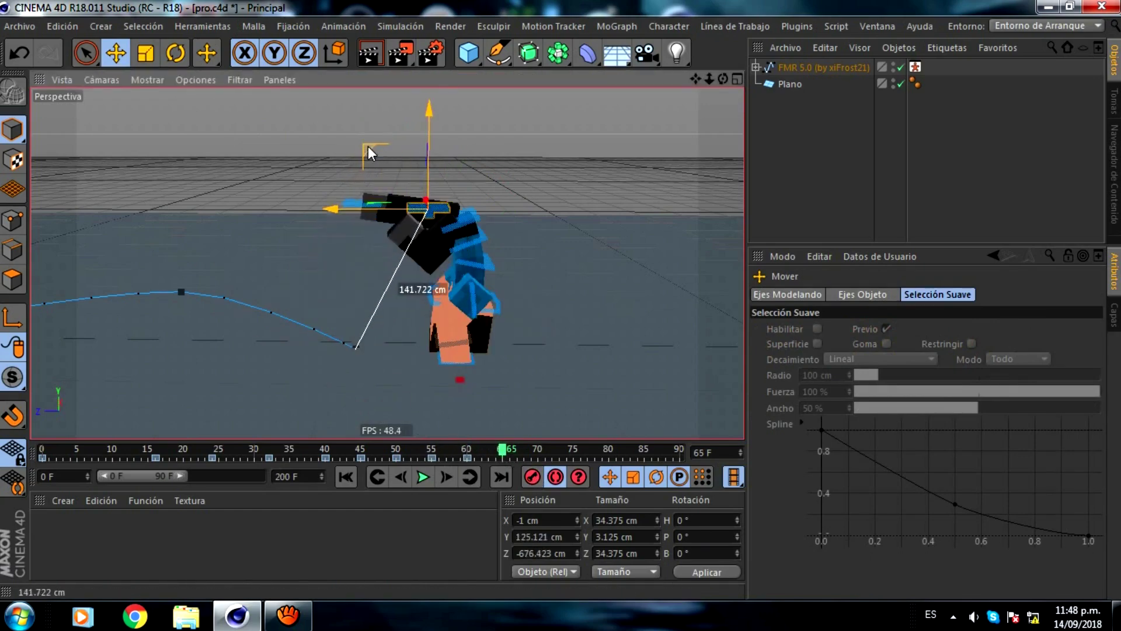
pyautogui.click(350, 206)
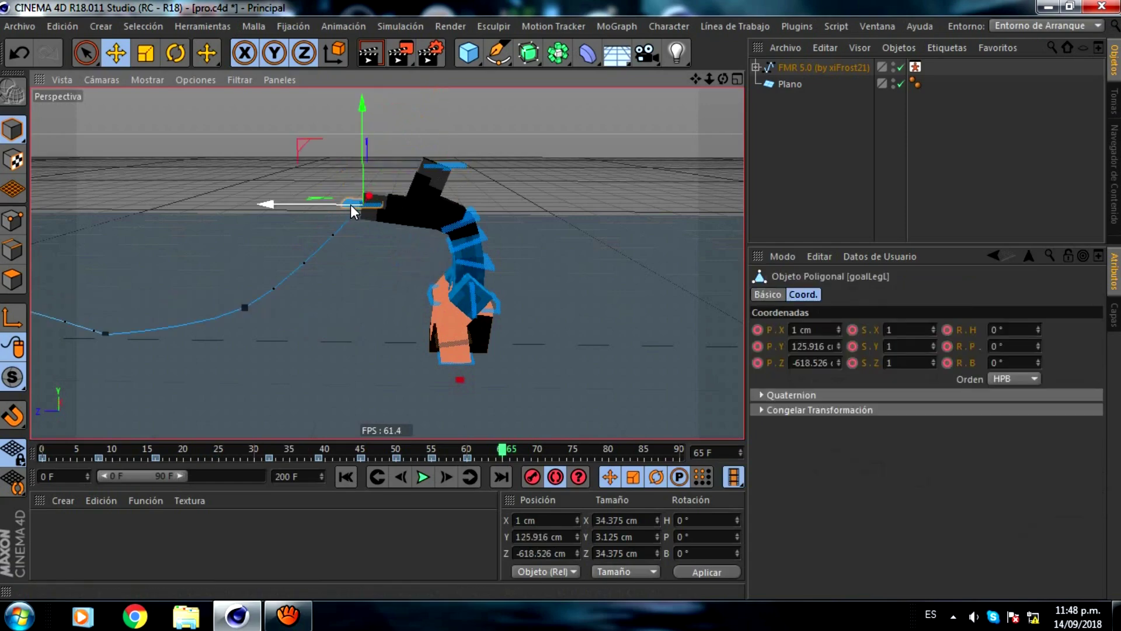
pyautogui.moveTo(311, 143); pyautogui.dragTo(451, 108)
pyautogui.moveTo(496, 451)
pyautogui.mouseDown()
pyautogui.moveTo(443, 449)
pyautogui.moveTo(443, 439)
pyautogui.moveTo(516, 408)
pyautogui.mouseUp()
pyautogui.click(538, 448)
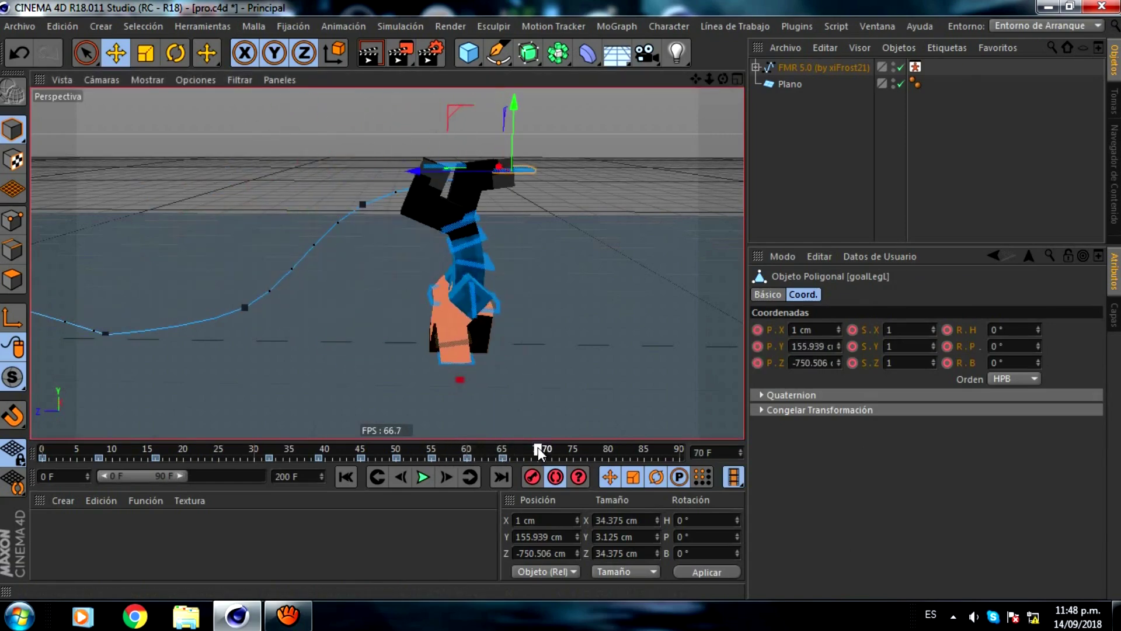
# At frame 70, raise goalLegL further and lower and tip controlWaist into a tumble.
pyautogui.moveTo(460, 113)
pyautogui.mouseDown()
pyautogui.moveTo(474, 109)
pyautogui.moveTo(533, 200)
pyautogui.moveTo(561, 306)
pyautogui.moveTo(569, 282)
pyautogui.mouseUp()
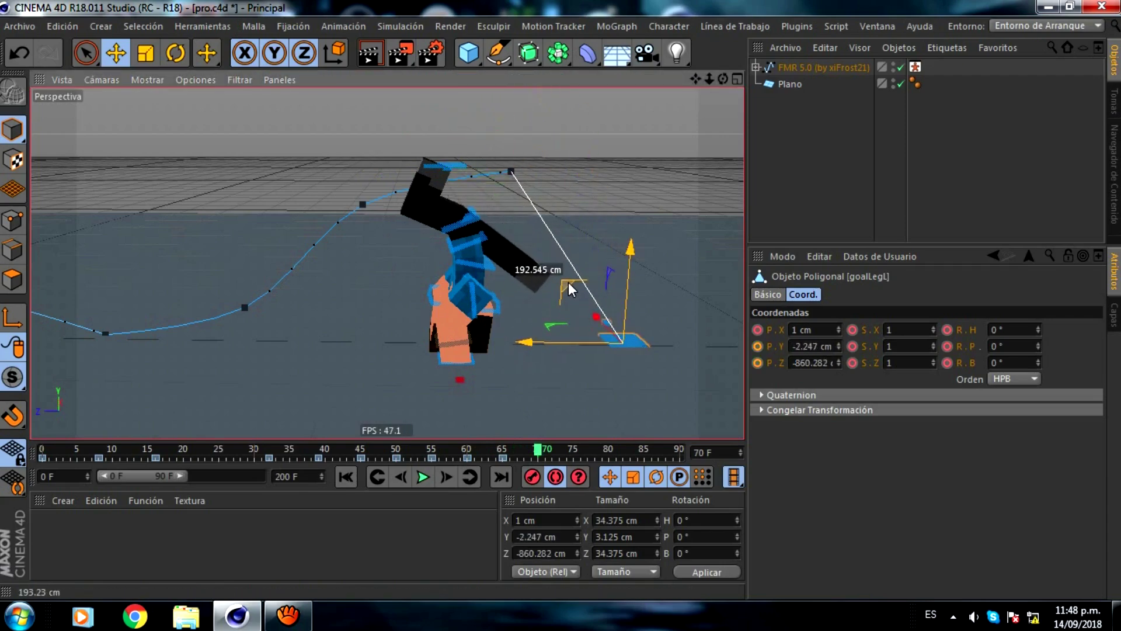
pyautogui.click(462, 213)
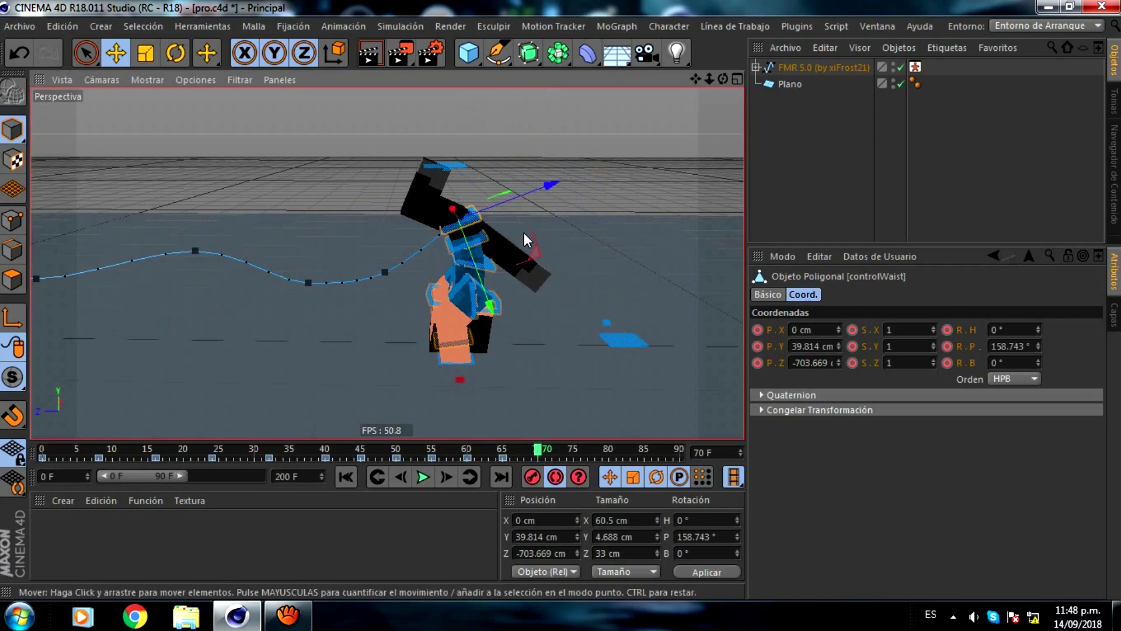
pyautogui.moveTo(539, 260)
pyautogui.mouseDown()
pyautogui.moveTo(554, 247)
pyautogui.moveTo(647, 272)
pyautogui.moveTo(651, 288)
pyautogui.moveTo(627, 276)
pyautogui.moveTo(643, 266)
pyautogui.mouseUp()
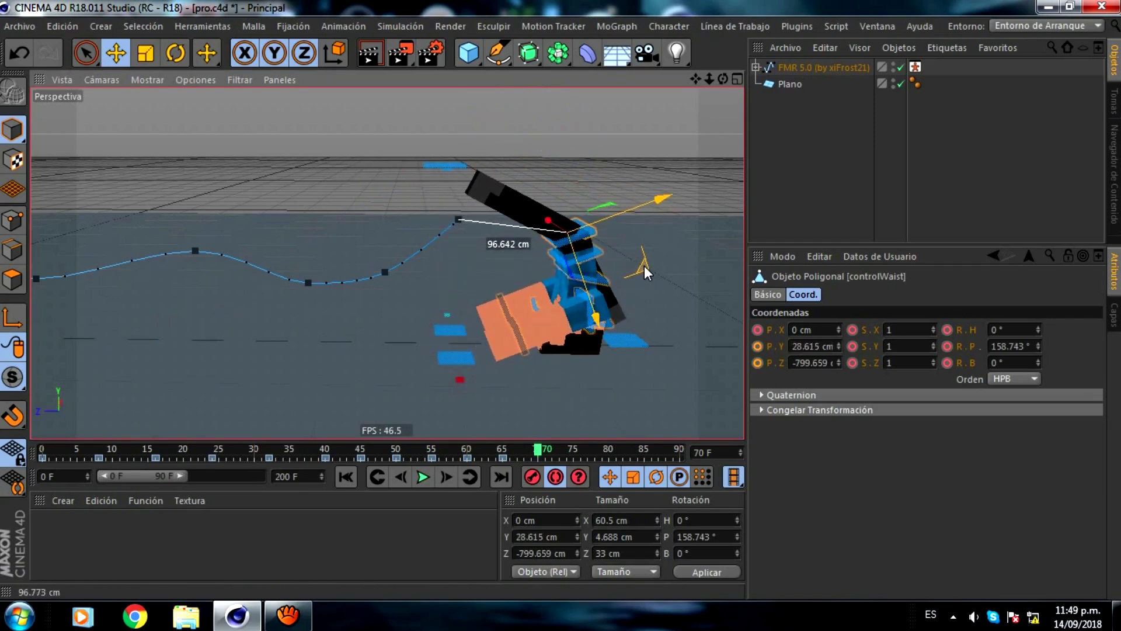
pyautogui.click(175, 53)
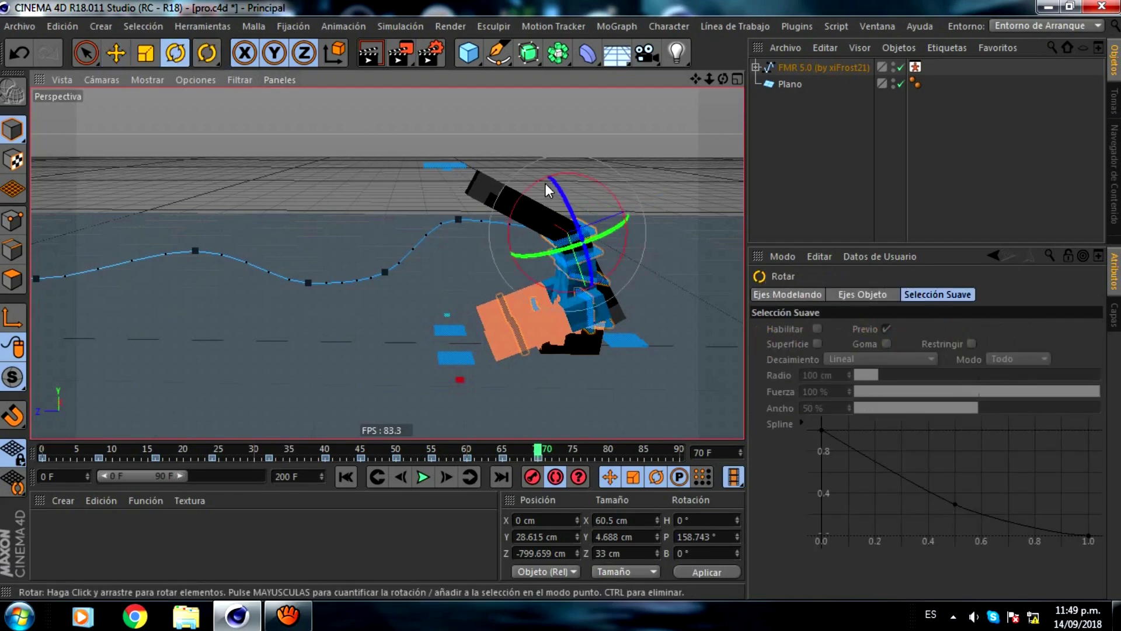
pyautogui.moveTo(589, 179)
pyautogui.mouseDown()
pyautogui.moveTo(636, 232)
pyautogui.moveTo(625, 253)
pyautogui.mouseUp()
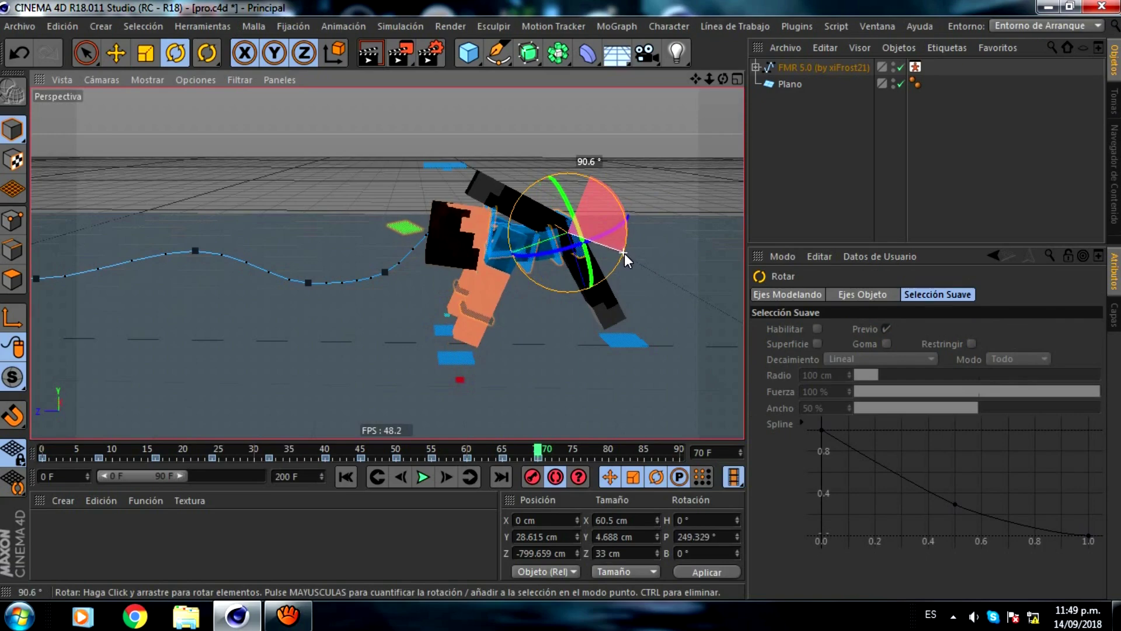
# Lift goalLegR up and back, discarding a trial pole control move.
pyautogui.click(456, 176)
pyautogui.click(116, 53)
pyautogui.moveTo(399, 117)
pyautogui.mouseDown()
pyautogui.moveTo(527, 104)
pyautogui.moveTo(484, 108)
pyautogui.mouseUp()
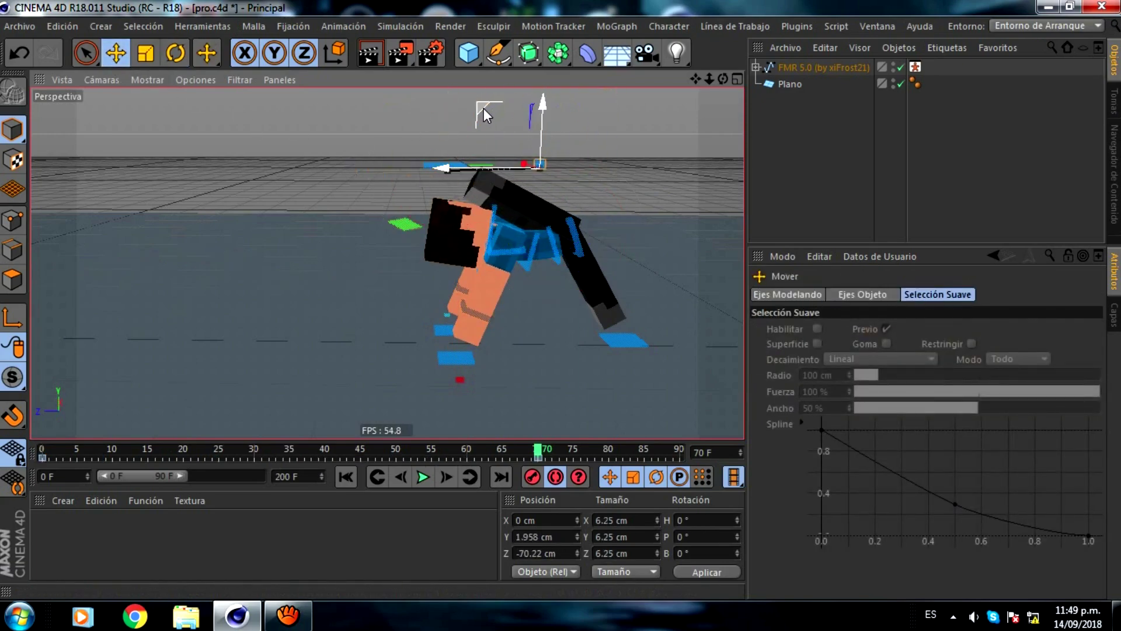
pyautogui.hotkey('ctrl', 'z')
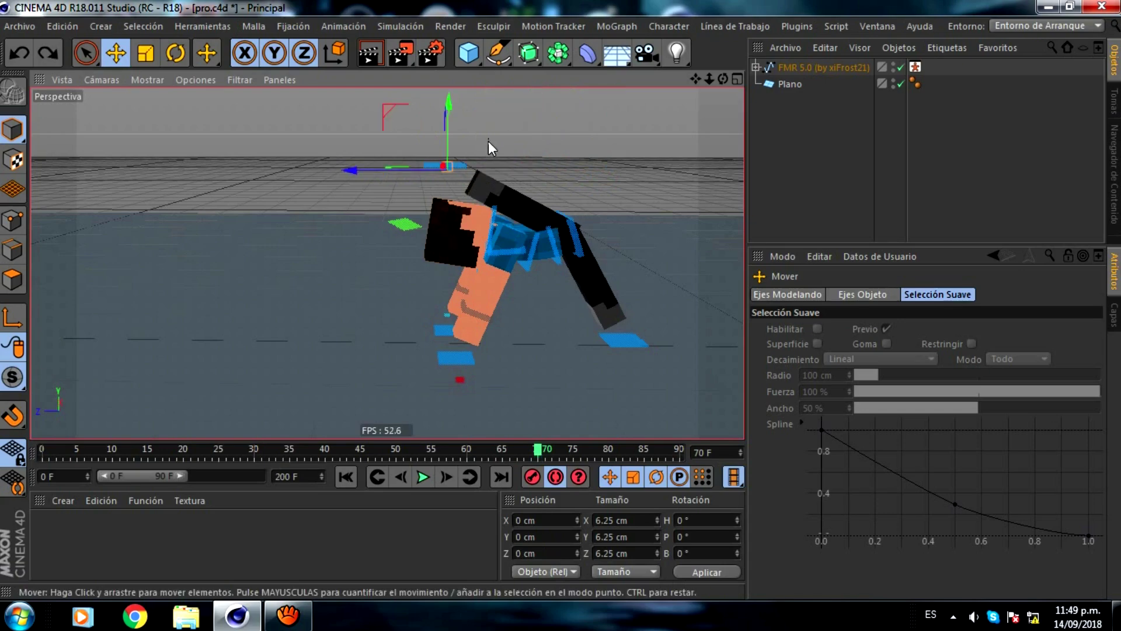
pyautogui.click(468, 164)
pyautogui.moveTo(390, 103); pyautogui.dragTo(583, 121)
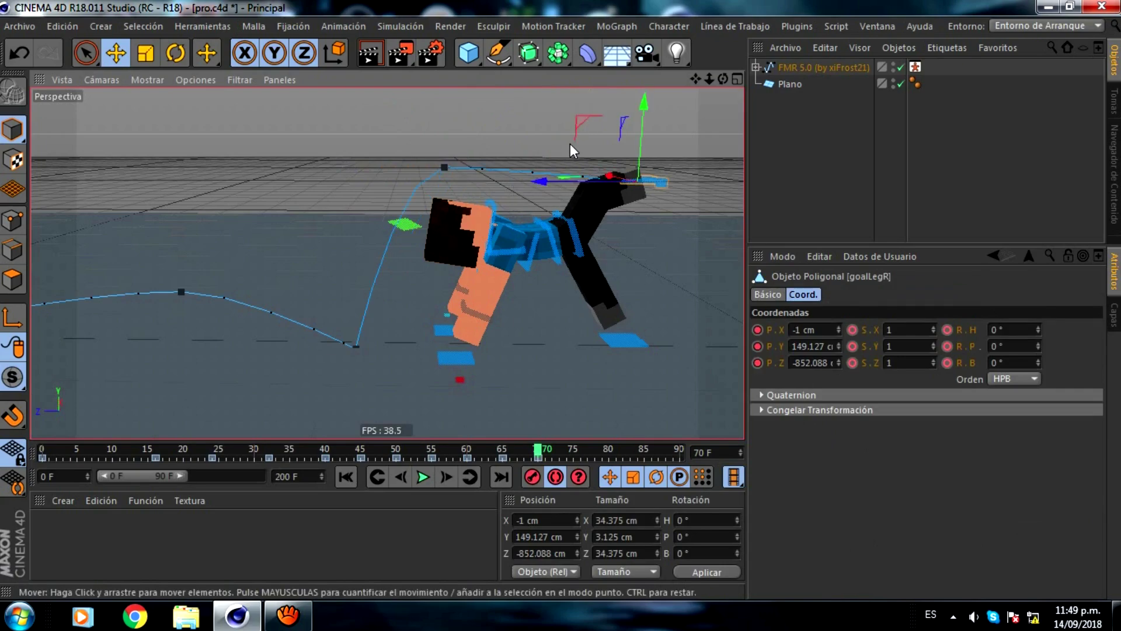
# Rotate the upper body forward, bend the head down and ease the back bend.
pyautogui.keyDown('alt'); pyautogui.moveTo(561, 299); pyautogui.dragTo(350, 285, button='middle'); pyautogui.keyUp('alt')
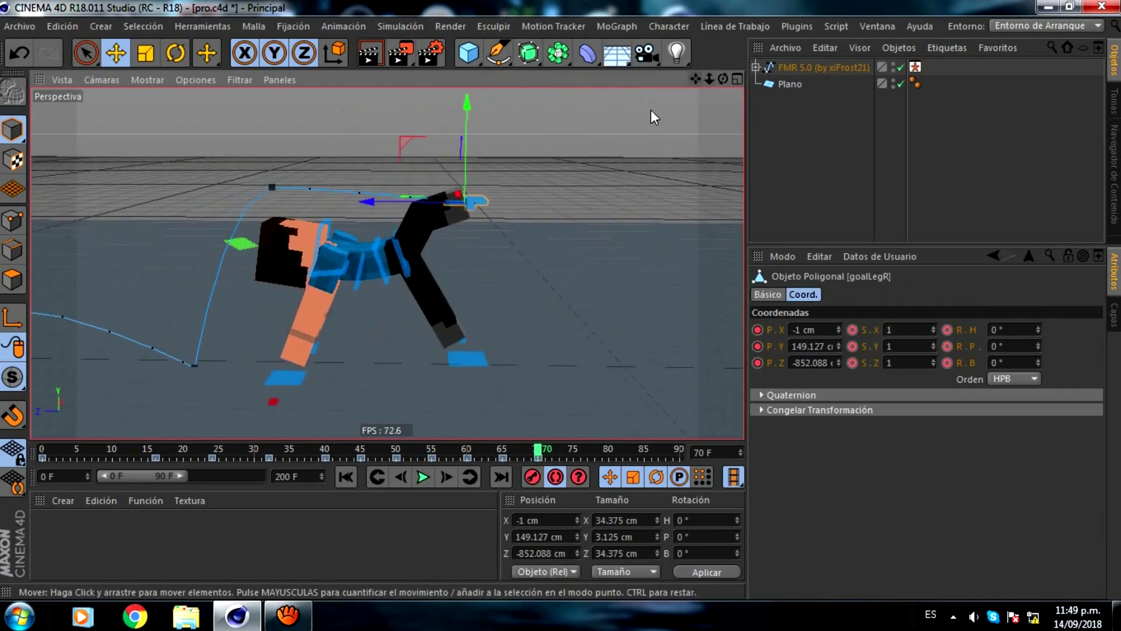
pyautogui.click(401, 257)
pyautogui.click(175, 53)
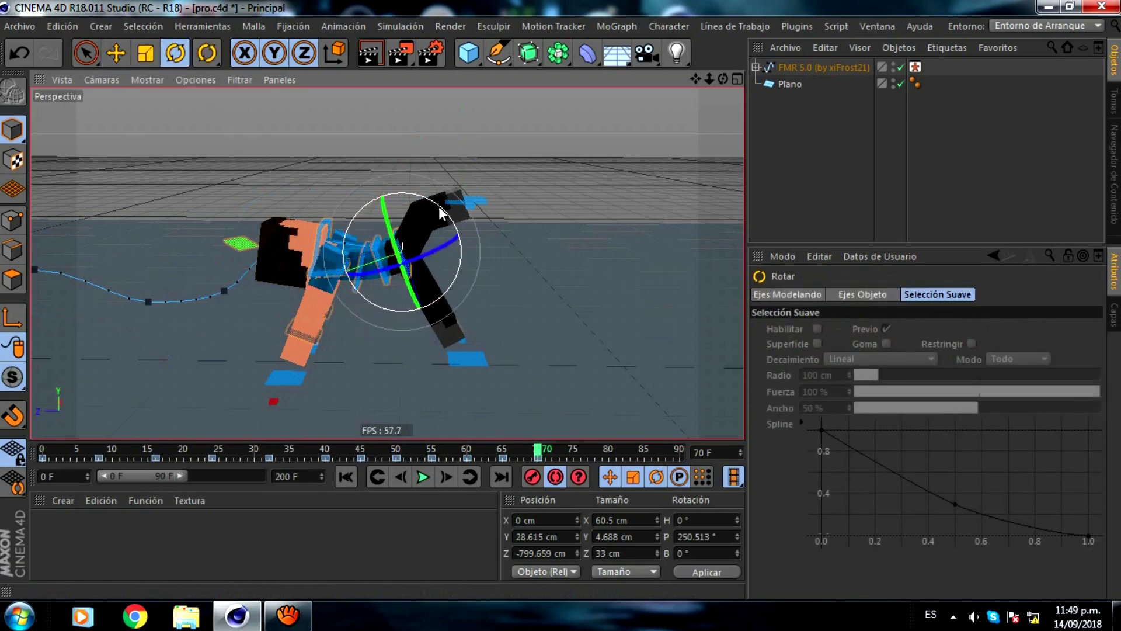
pyautogui.moveTo(439, 205); pyautogui.dragTo(448, 211)
pyautogui.click(340, 216)
pyautogui.moveTo(370, 209); pyautogui.dragTo(359, 263)
pyautogui.click(374, 249)
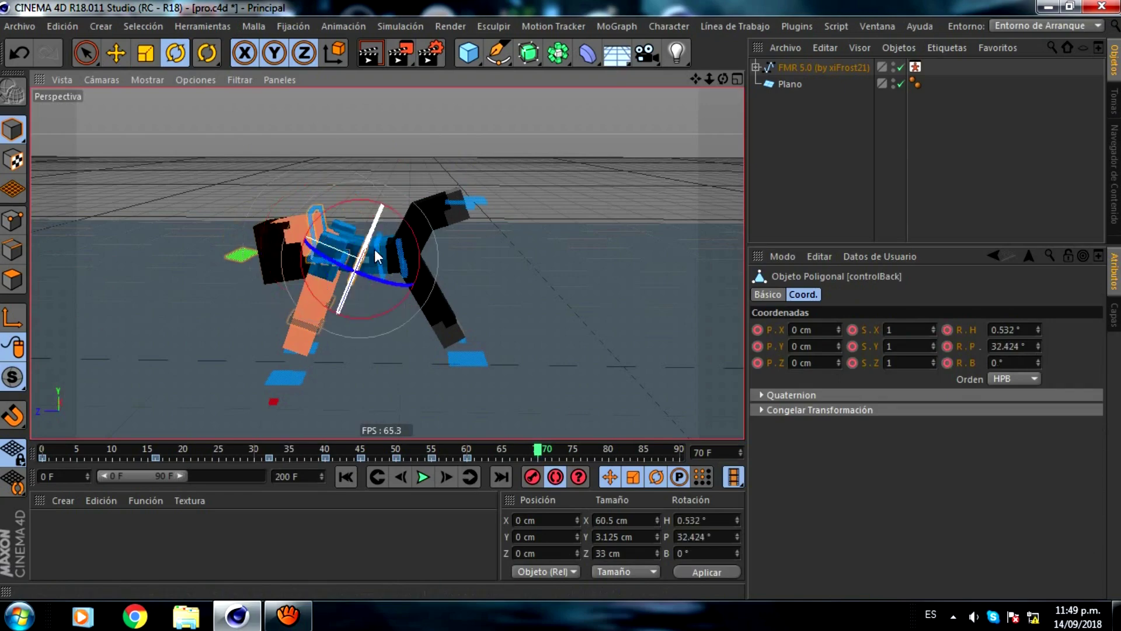
pyautogui.moveTo(411, 229); pyautogui.dragTo(389, 188)
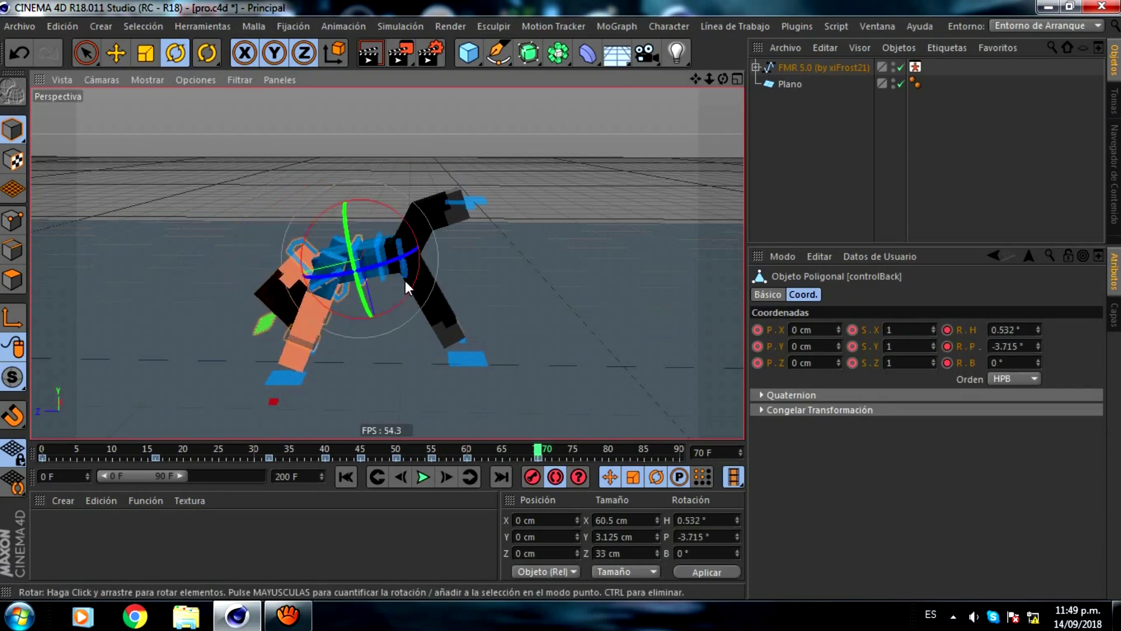
pyautogui.moveTo(537, 453)
pyautogui.mouseDown()
pyautogui.moveTo(434, 437)
pyautogui.moveTo(390, 452)
pyautogui.mouseUp()
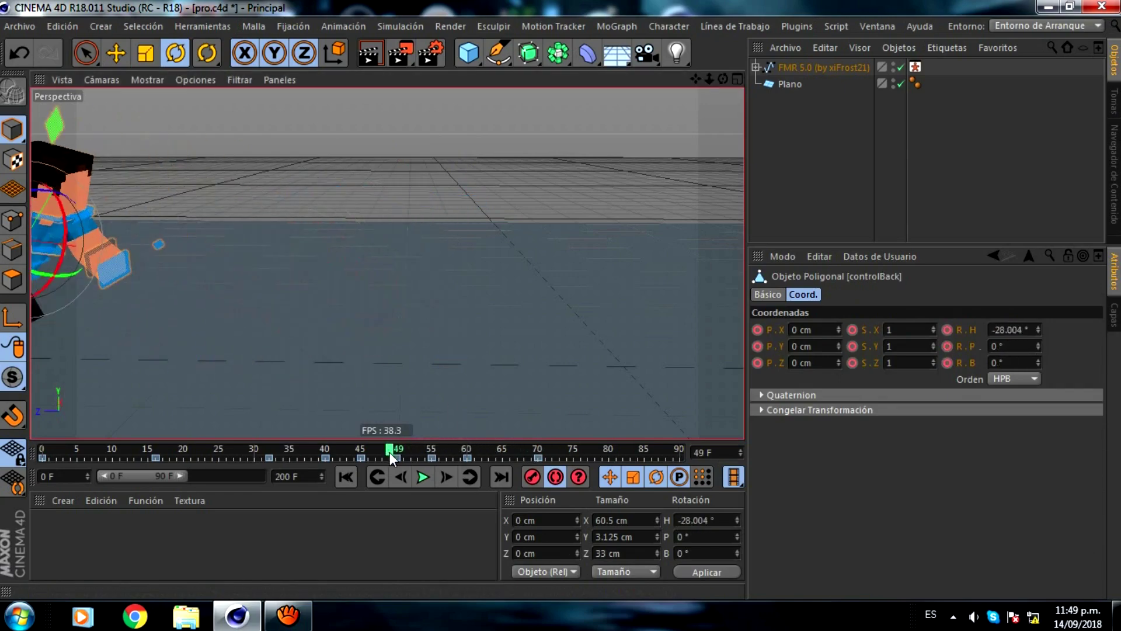
# Preview the tumble, then lower goalArmR_L and goalArmL_L toward the ground at frame 59.
pyautogui.click(421, 477)
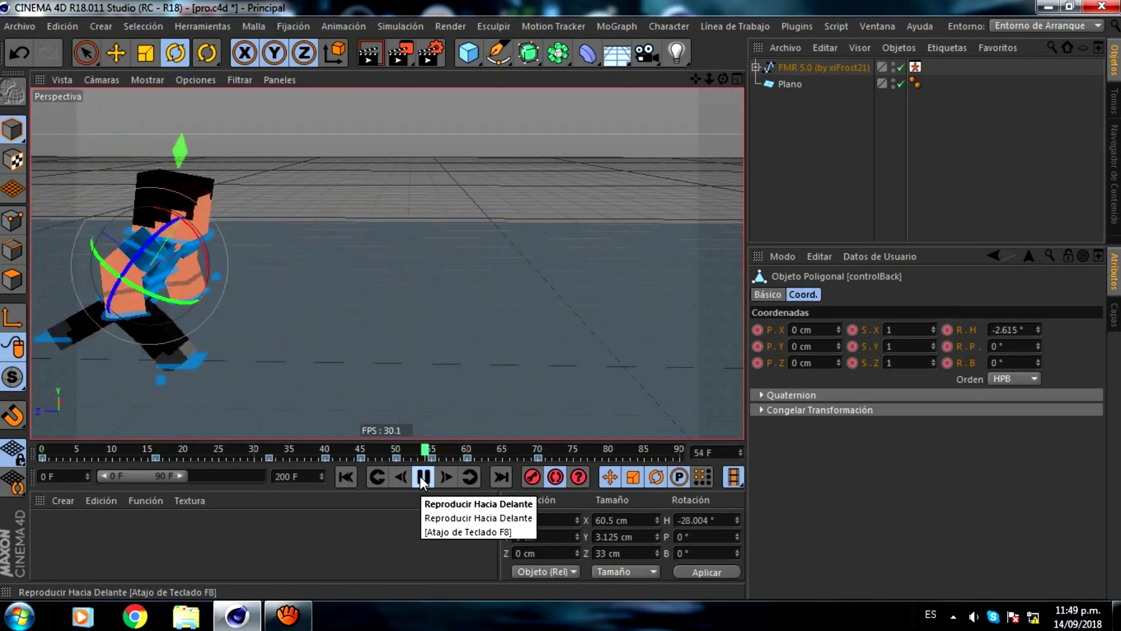
pyautogui.click(419, 475)
pyautogui.moveTo(433, 446)
pyautogui.mouseDown()
pyautogui.moveTo(491, 442)
pyautogui.moveTo(461, 446)
pyautogui.mouseUp()
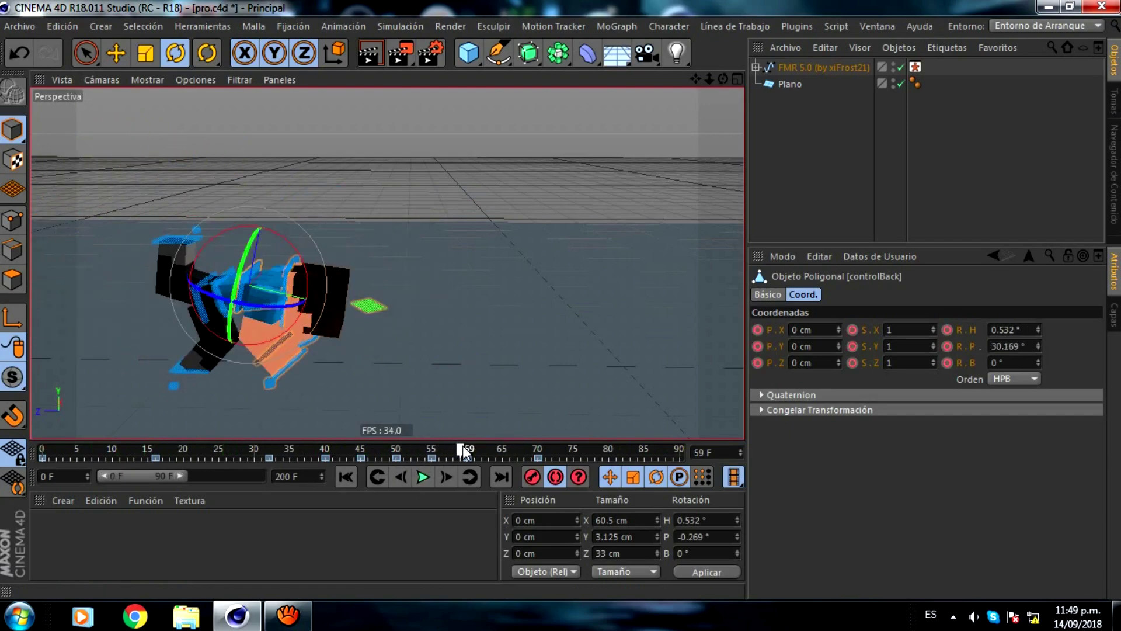
pyautogui.click(293, 364)
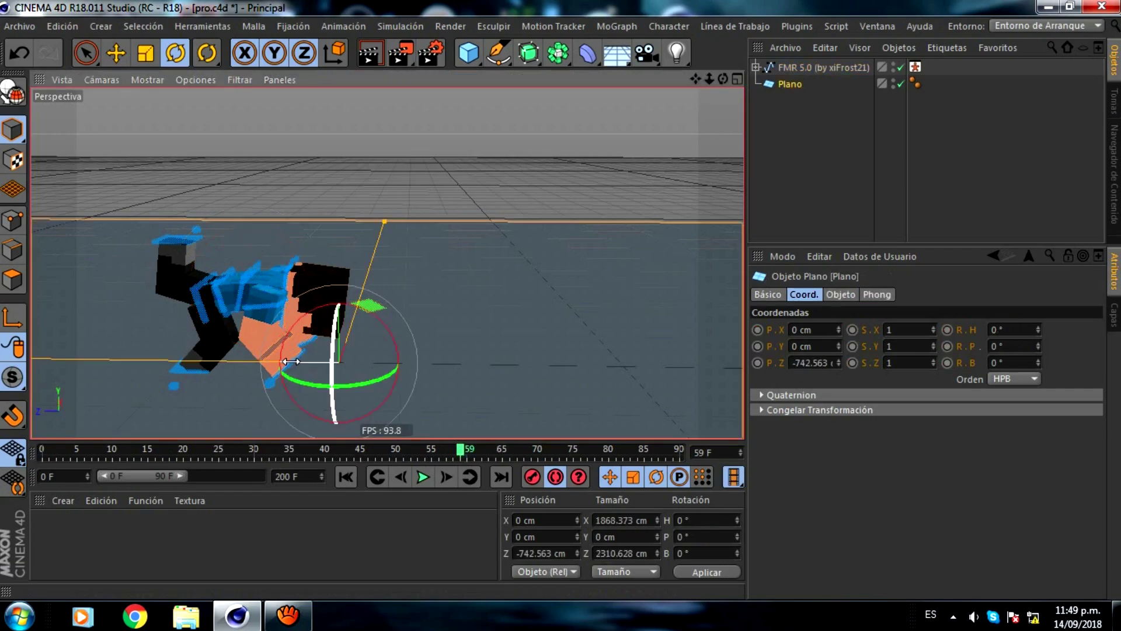
pyautogui.click(306, 356)
pyautogui.scroll(3, 300, 356)
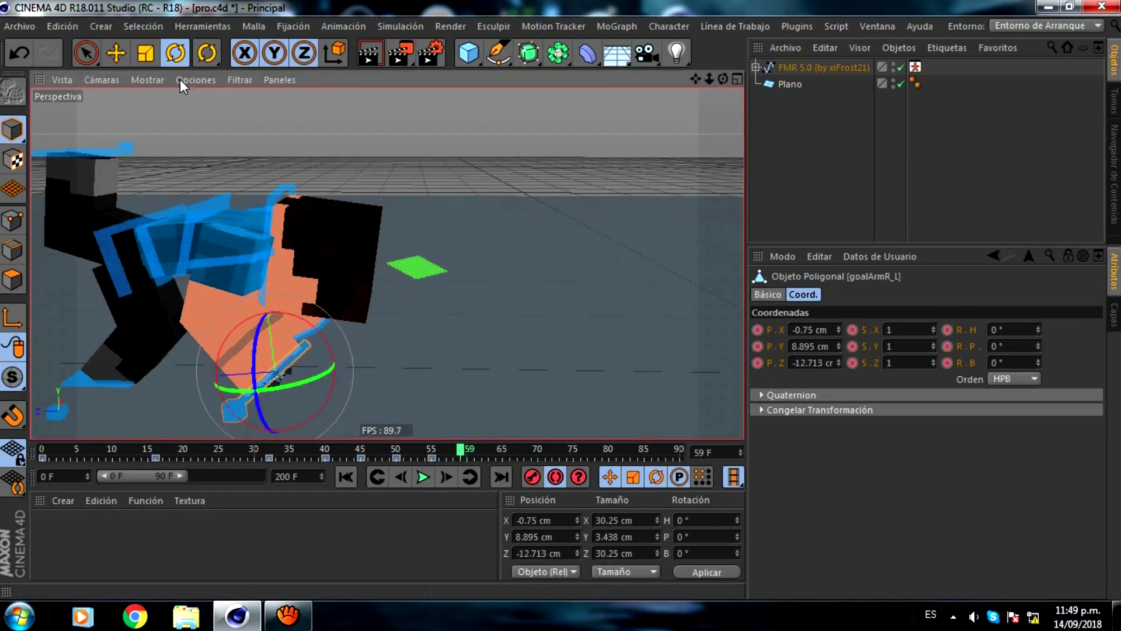
pyautogui.click(116, 52)
pyautogui.moveTo(206, 311); pyautogui.dragTo(231, 340)
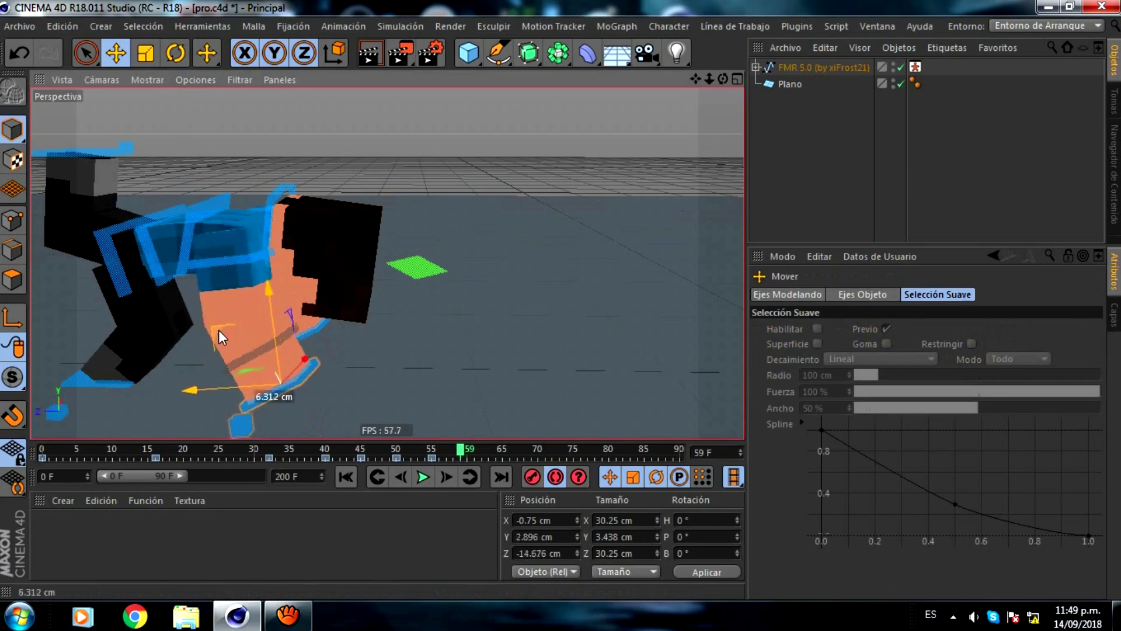
pyautogui.click(314, 336)
pyautogui.moveTo(233, 275); pyautogui.dragTo(262, 289)
# Scrub through the fall and replay the animation from frame 57.
pyautogui.scroll(-2, 262, 290)
pyautogui.moveTo(461, 449)
pyautogui.mouseDown()
pyautogui.moveTo(497, 424)
pyautogui.moveTo(517, 425)
pyautogui.mouseUp()
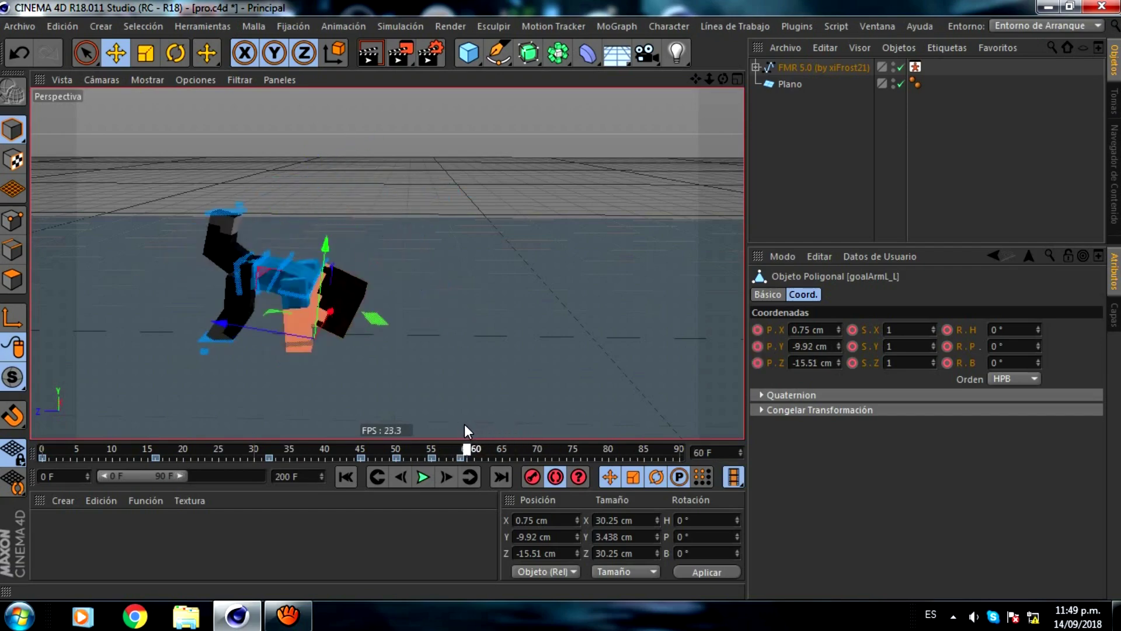
pyautogui.moveTo(516, 432); pyautogui.dragTo(379, 423)
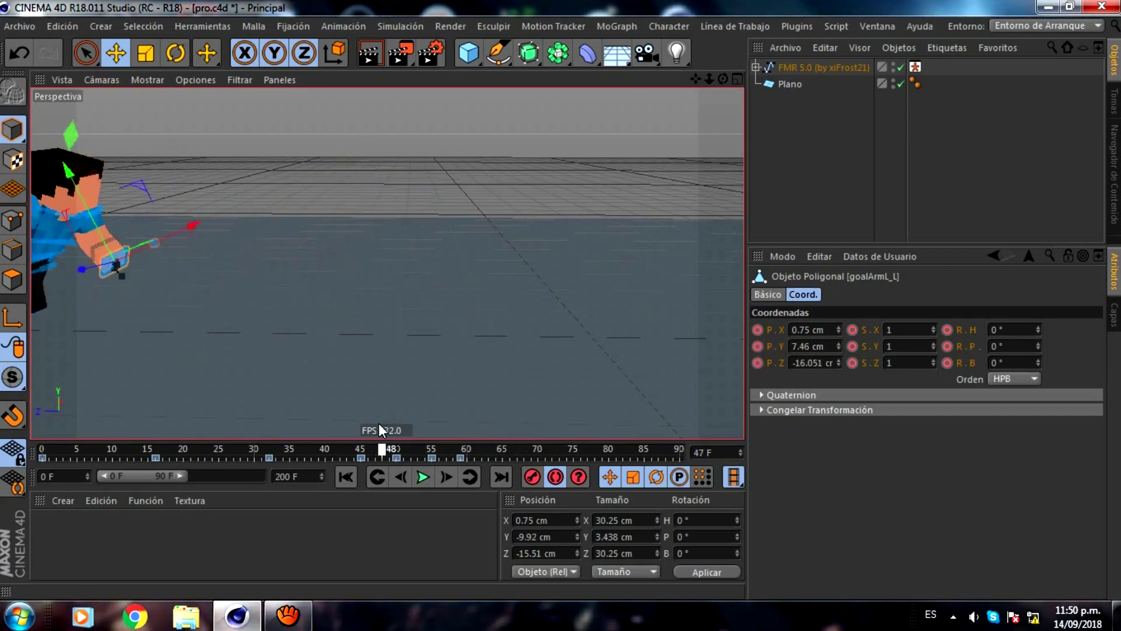
pyautogui.click(379, 424)
pyautogui.click(430, 473)
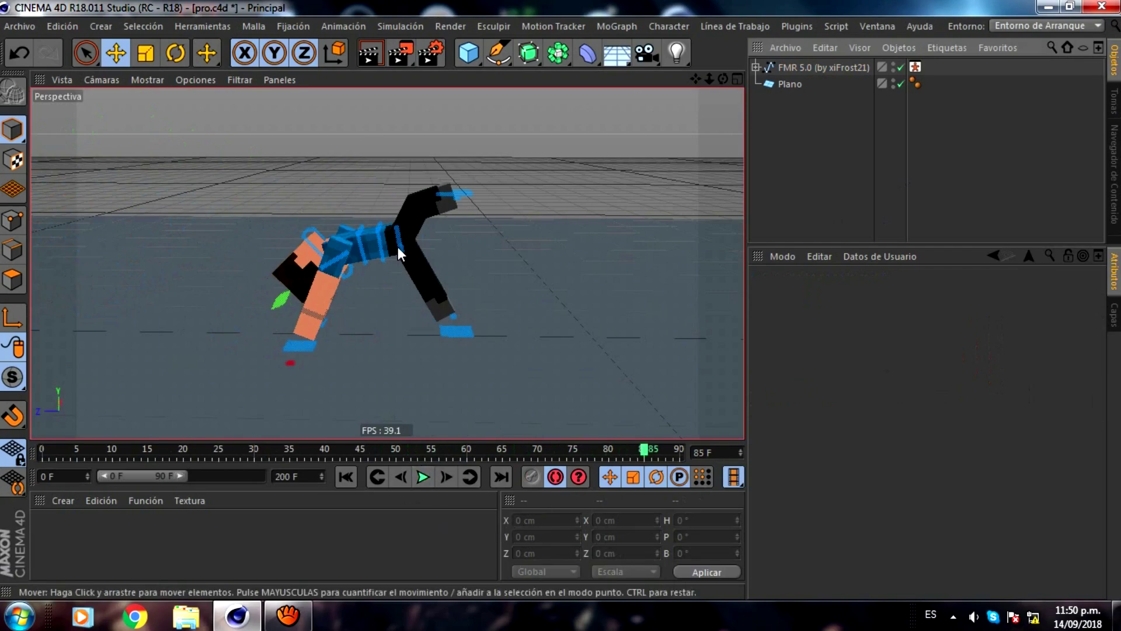
# Pause playback, then at frame 71 raise the right foot goal up and back.
pyautogui.click(398, 246)
pyautogui.click(465, 196)
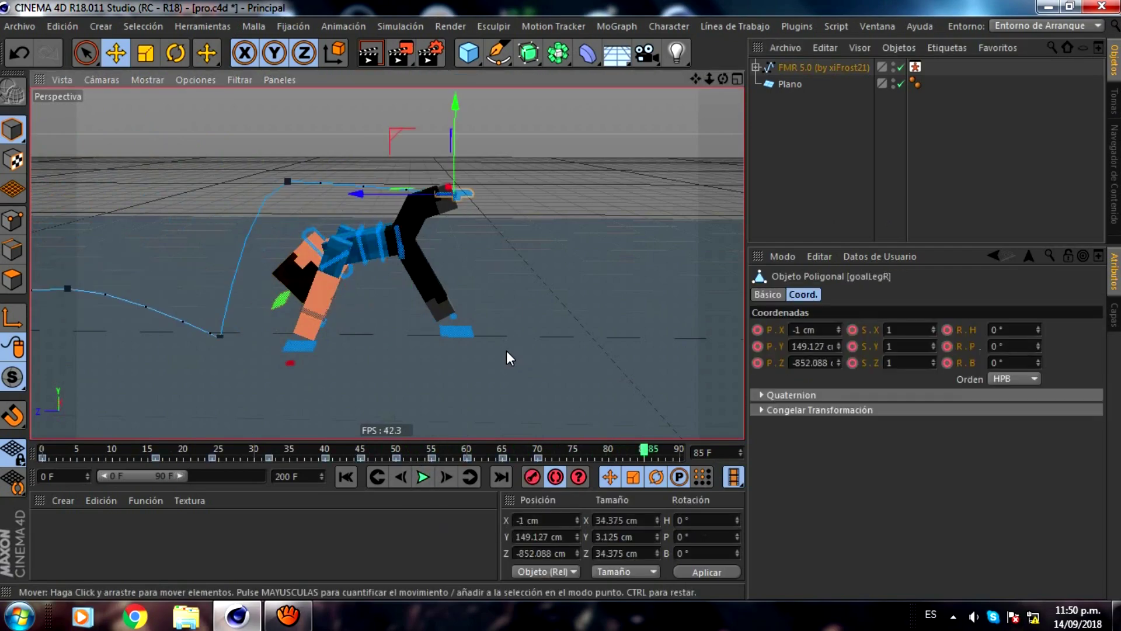
pyautogui.moveTo(550, 448)
pyautogui.mouseDown()
pyautogui.moveTo(521, 449)
pyautogui.moveTo(573, 454)
pyautogui.mouseUp()
pyautogui.moveTo(401, 136)
pyautogui.mouseDown()
pyautogui.moveTo(448, 176)
pyautogui.moveTo(489, 281)
pyautogui.moveTo(516, 292)
pyautogui.moveTo(453, 278)
pyautogui.moveTo(491, 283)
pyautogui.mouseUp()
# Lower the waist control, push it forward and rotate the body back upright.
pyautogui.click(403, 232)
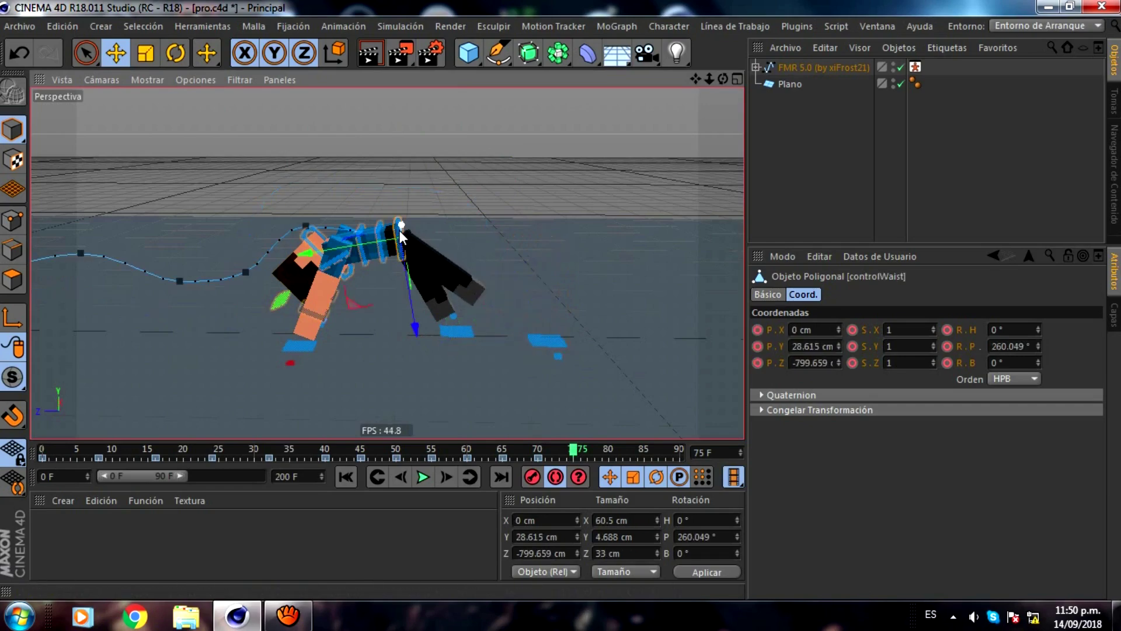
pyautogui.moveTo(332, 307)
pyautogui.mouseDown()
pyautogui.moveTo(438, 327)
pyautogui.moveTo(469, 346)
pyautogui.mouseUp()
pyautogui.press('r')
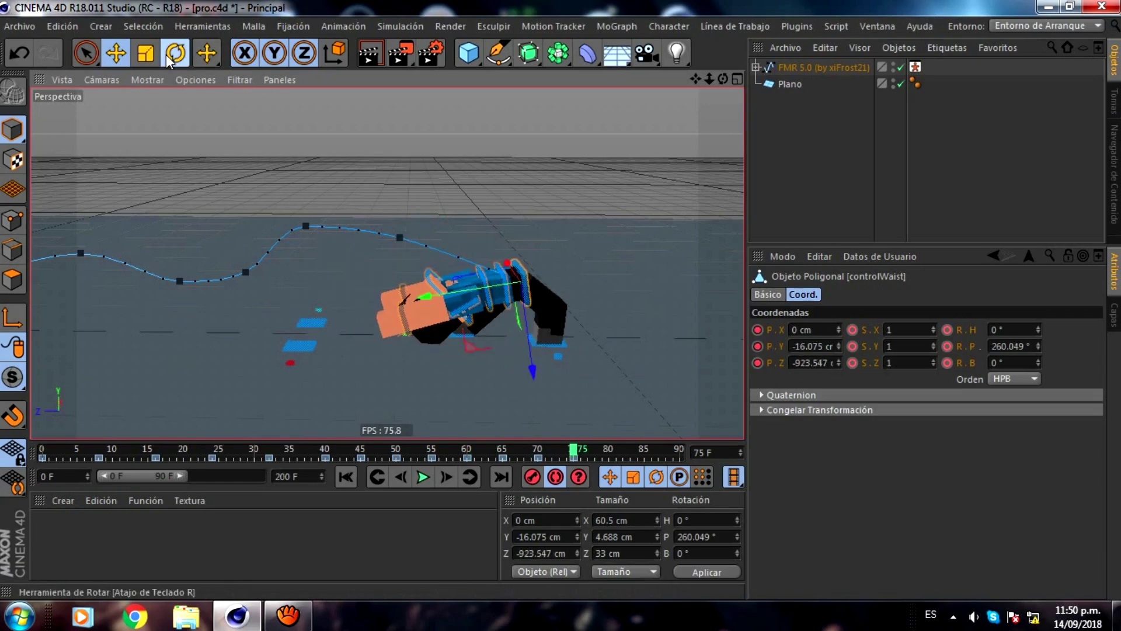
pyautogui.moveTo(569, 251); pyautogui.dragTo(590, 351)
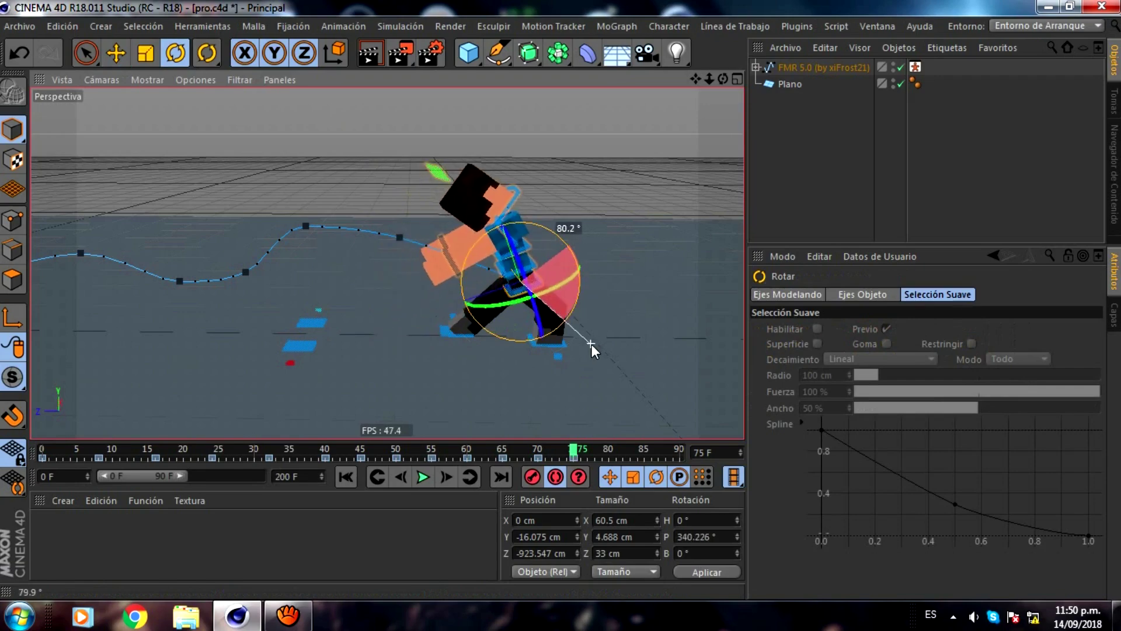
pyautogui.moveTo(590, 350); pyautogui.dragTo(591, 354)
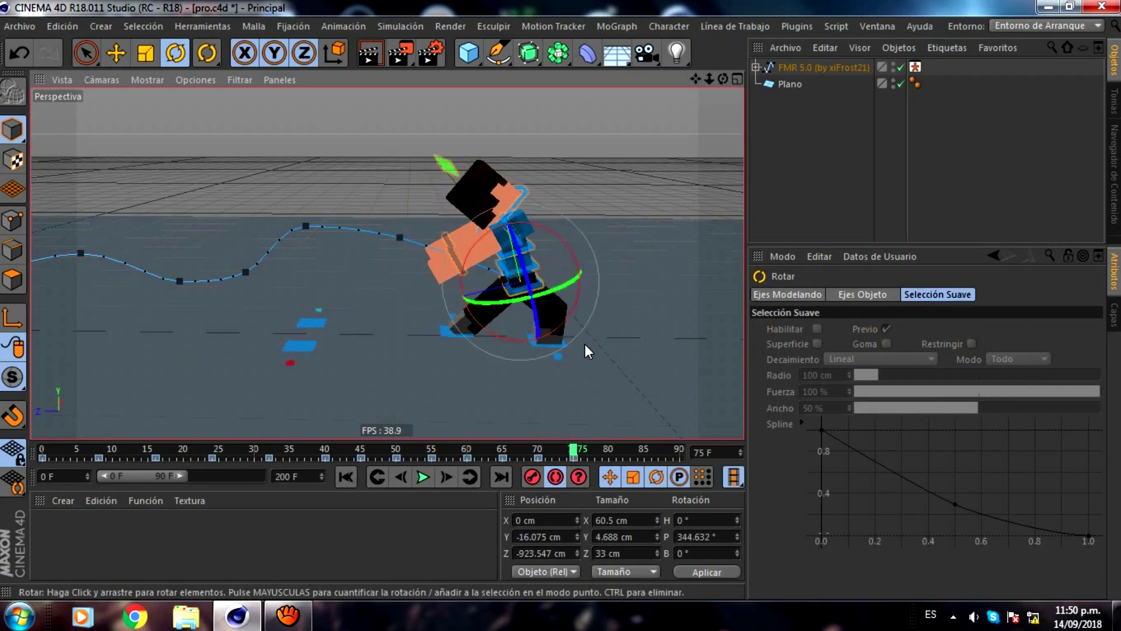
# Keyframe the left foot goal and compare the foot poses between frames 66 and 75.
pyautogui.click(445, 328)
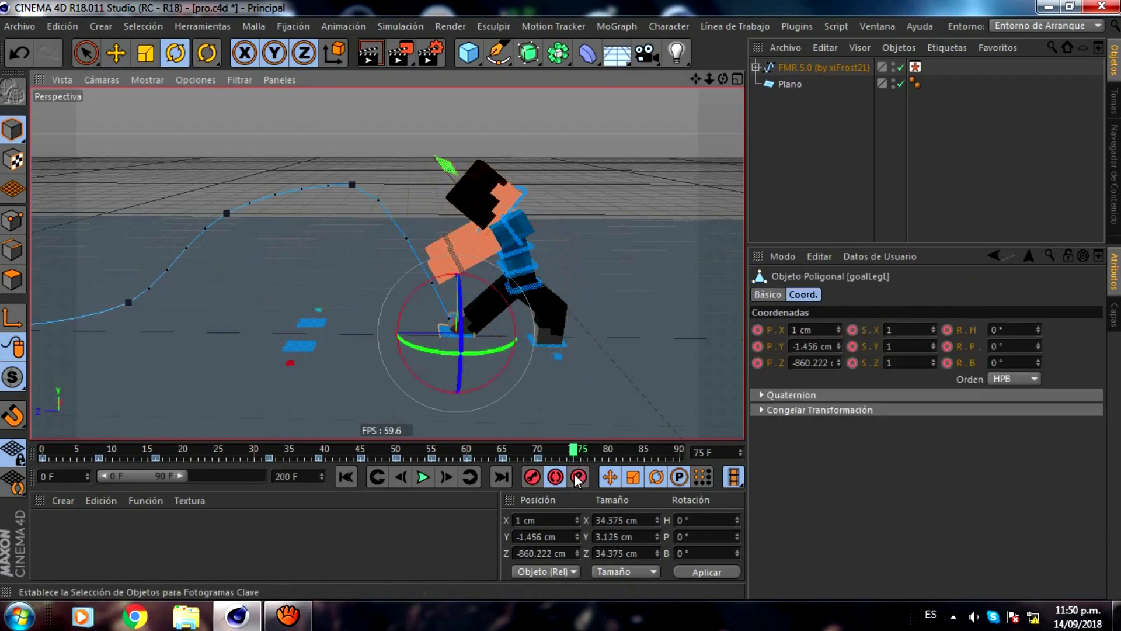
pyautogui.click(530, 475)
pyautogui.moveTo(574, 451)
pyautogui.mouseDown()
pyautogui.moveTo(513, 450)
pyautogui.moveTo(584, 433)
pyautogui.moveTo(554, 431)
pyautogui.mouseUp()
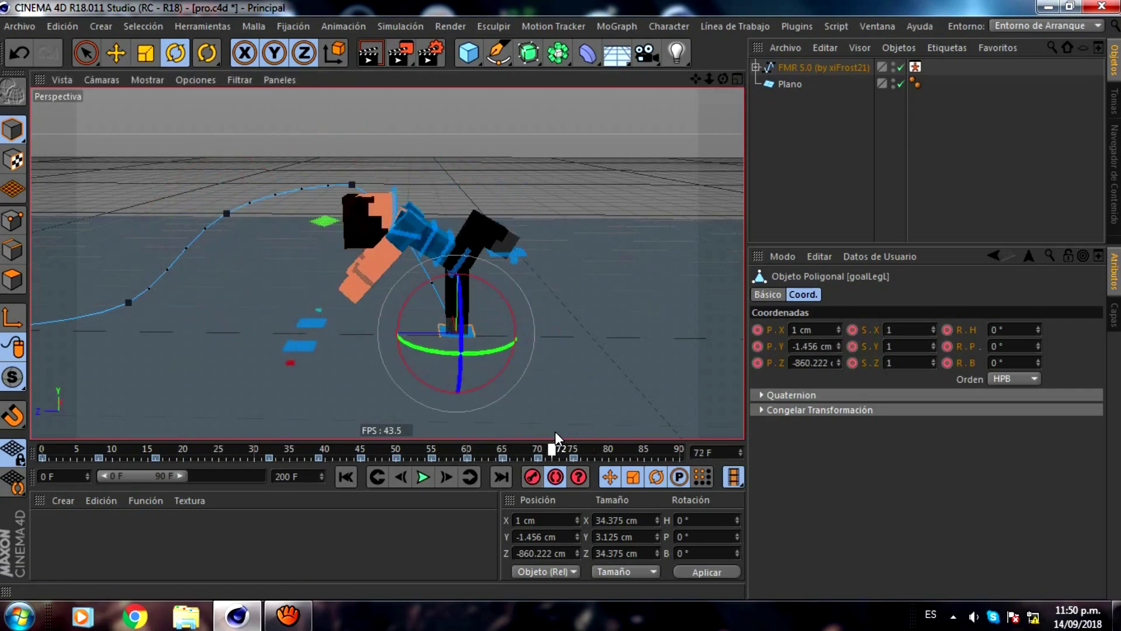
pyautogui.click(497, 254)
pyautogui.moveTo(574, 457)
pyautogui.mouseDown()
pyautogui.moveTo(557, 459)
pyautogui.moveTo(576, 451)
pyautogui.mouseUp()
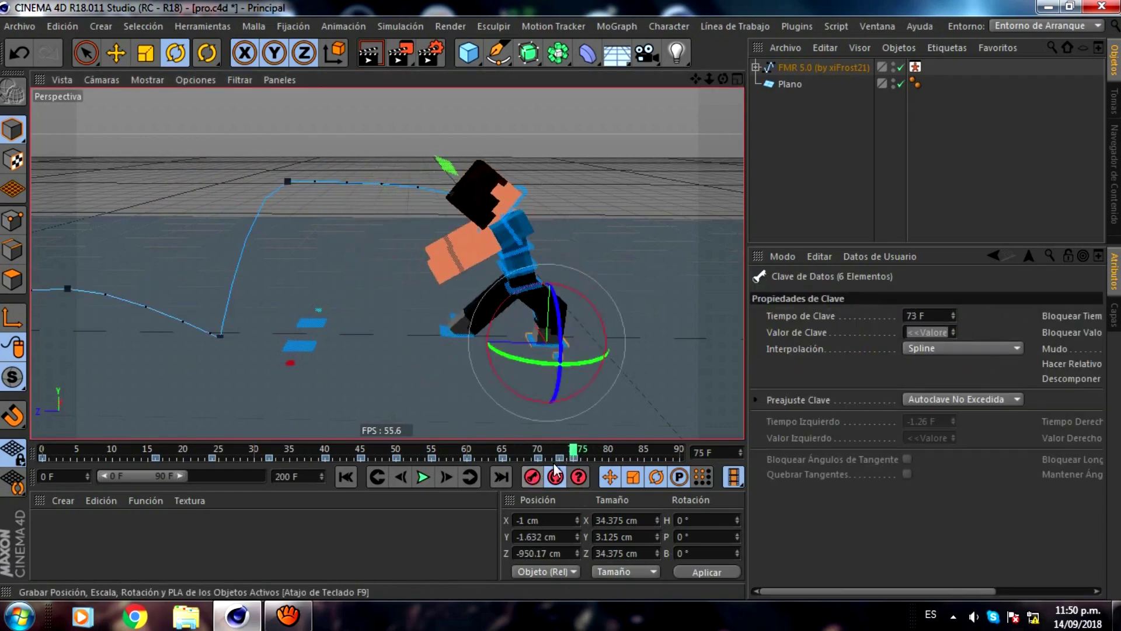
pyautogui.click(559, 452)
pyautogui.moveTo(560, 451)
pyautogui.mouseDown()
pyautogui.moveTo(517, 455)
pyautogui.moveTo(576, 450)
pyautogui.mouseUp()
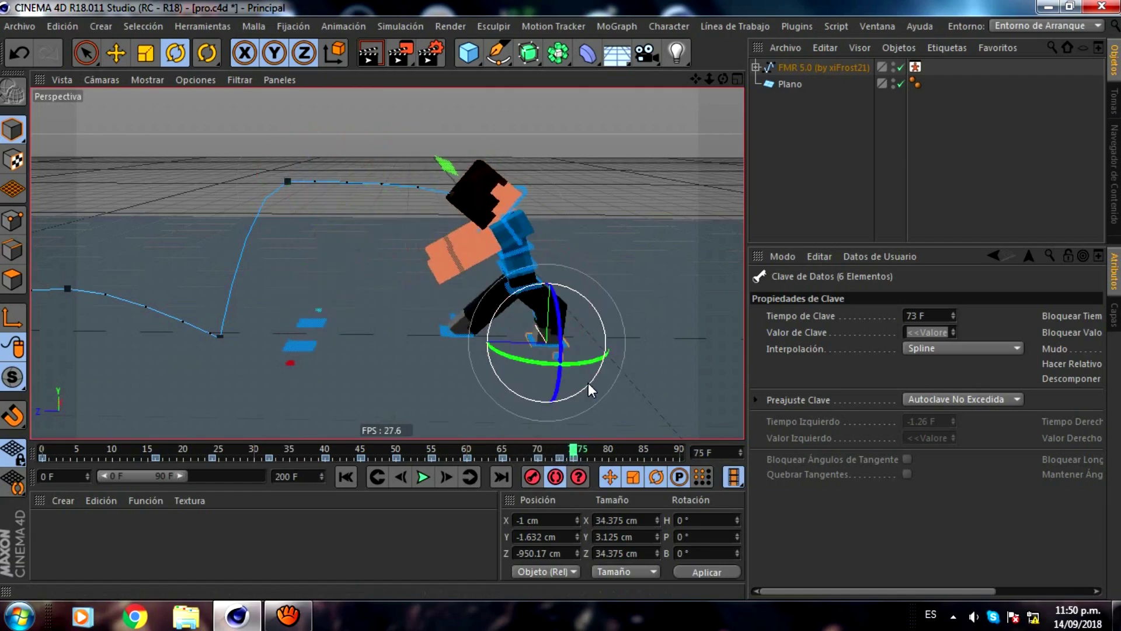
# Rotate goalArmR_G, then at frame 75 lift both hand goals to chest height.
pyautogui.click(313, 337)
pyautogui.moveTo(315, 337); pyautogui.dragTo(318, 321)
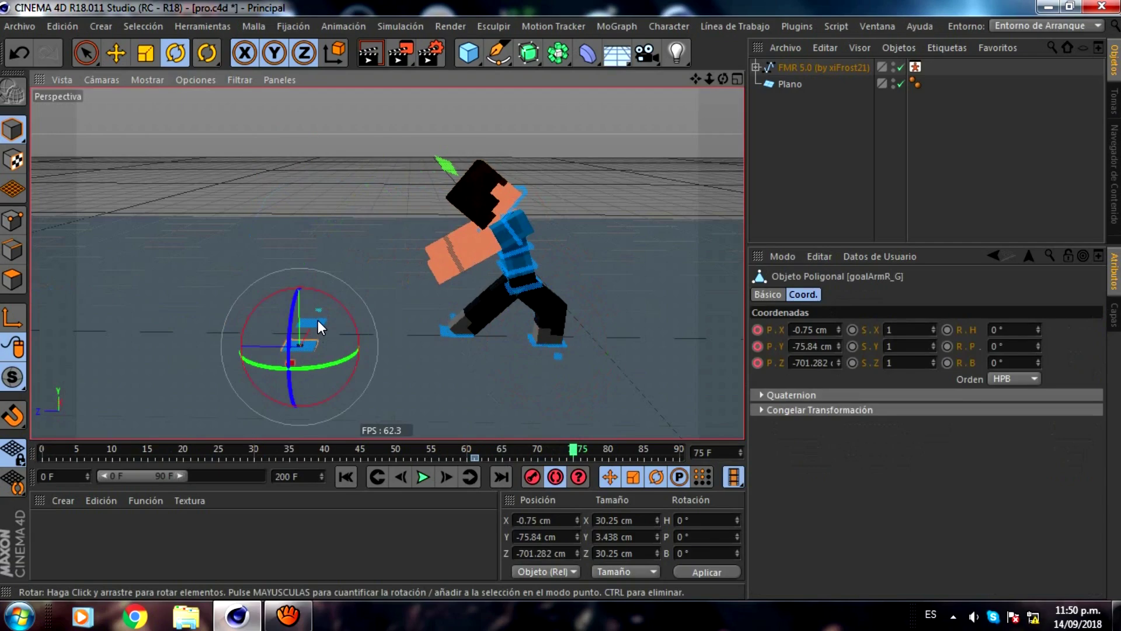
pyautogui.keyDown('shift'); pyautogui.click(318, 320); pyautogui.keyUp('shift')
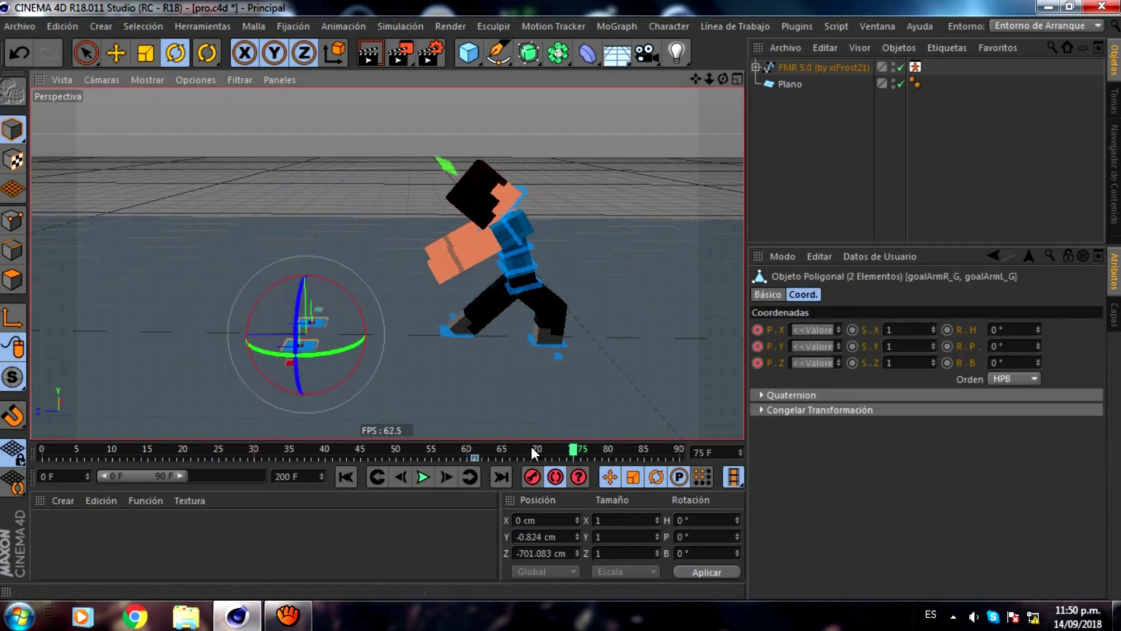
pyautogui.moveTo(472, 447); pyautogui.dragTo(551, 437)
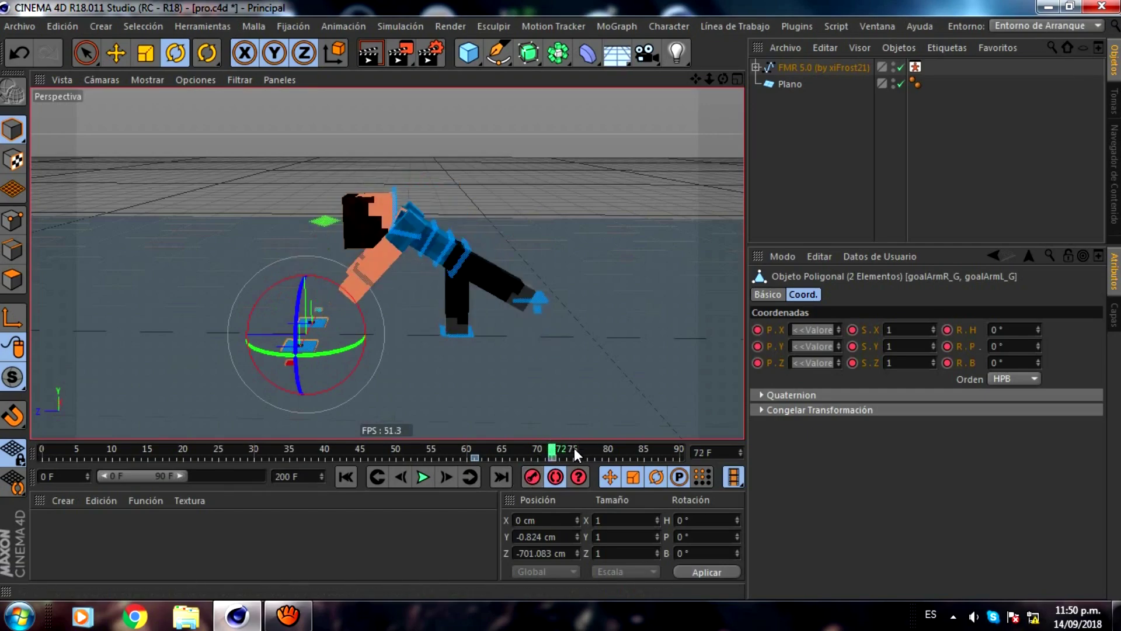
pyautogui.click(574, 448)
pyautogui.click(121, 52)
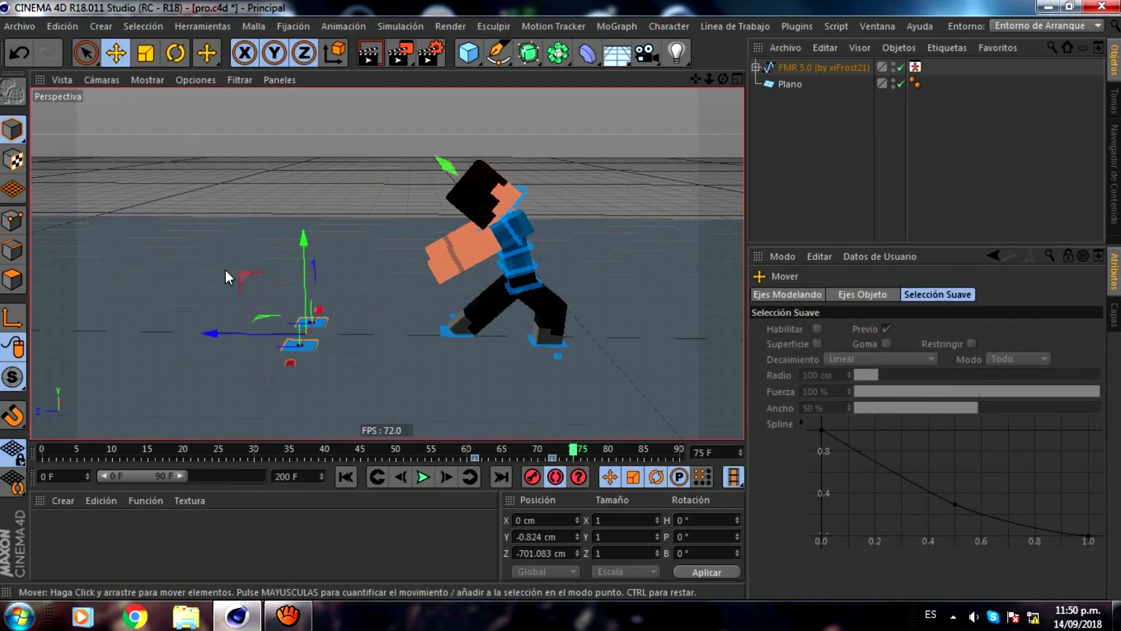
pyautogui.moveTo(251, 275); pyautogui.dragTo(358, 223)
pyautogui.moveTo(432, 202)
pyautogui.mouseDown()
pyautogui.moveTo(481, 195)
pyautogui.moveTo(414, 210)
pyautogui.moveTo(421, 216)
pyautogui.mouseUp()
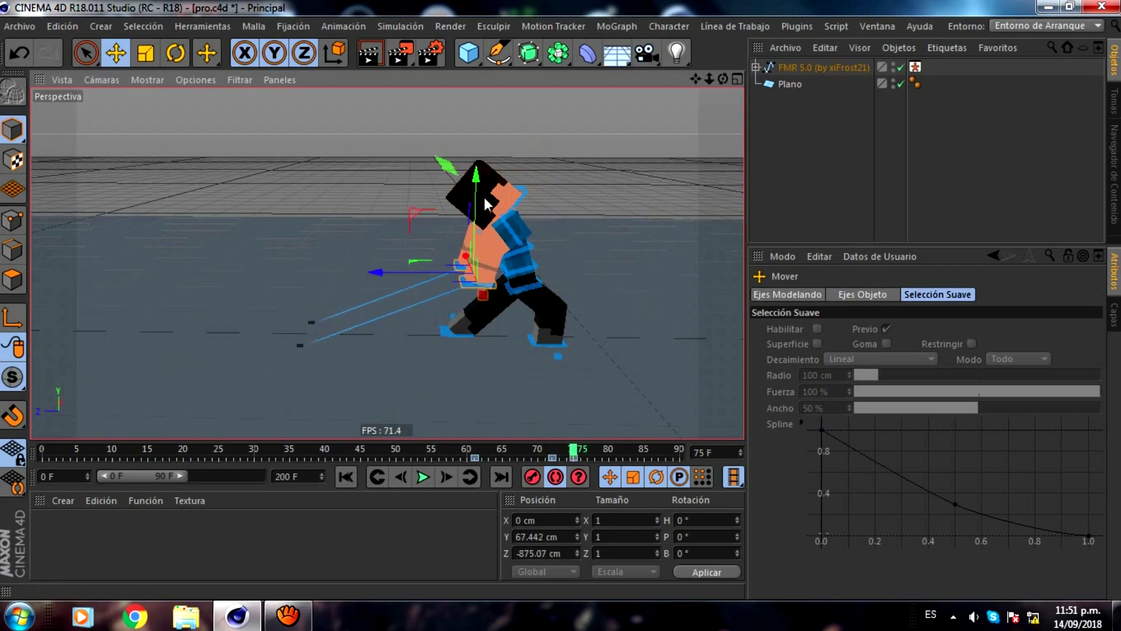
# Select the FMR 5.0 rig and switch Right Arm and Left Arm from WORLD to LOCAL at frame 76.
pyautogui.click(807, 69)
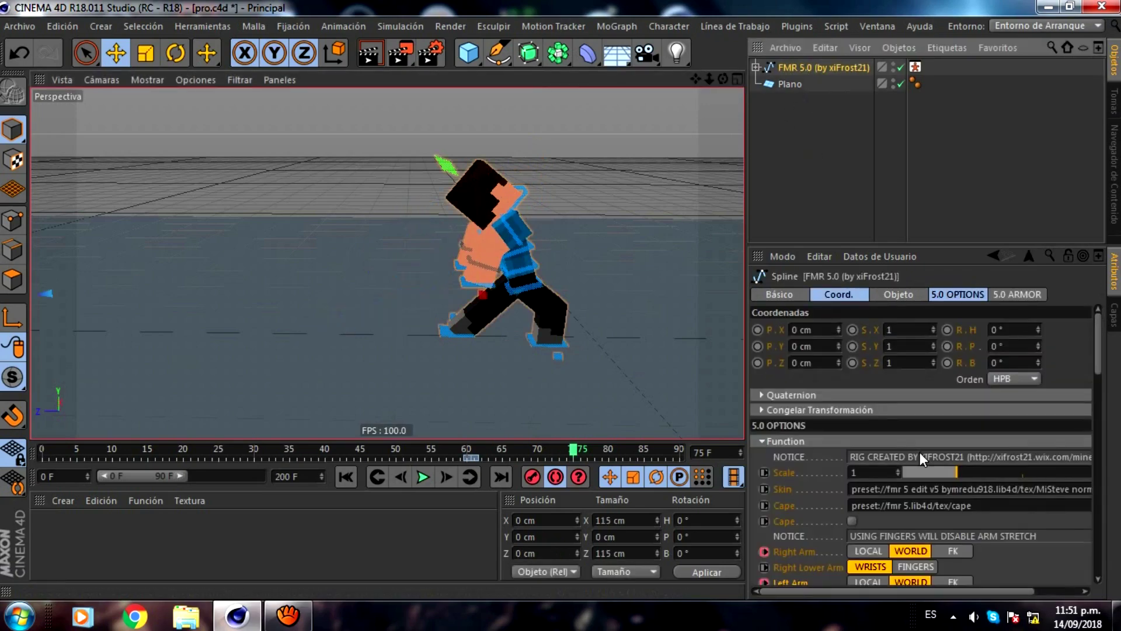
pyautogui.moveTo(1100, 364); pyautogui.dragTo(1105, 404)
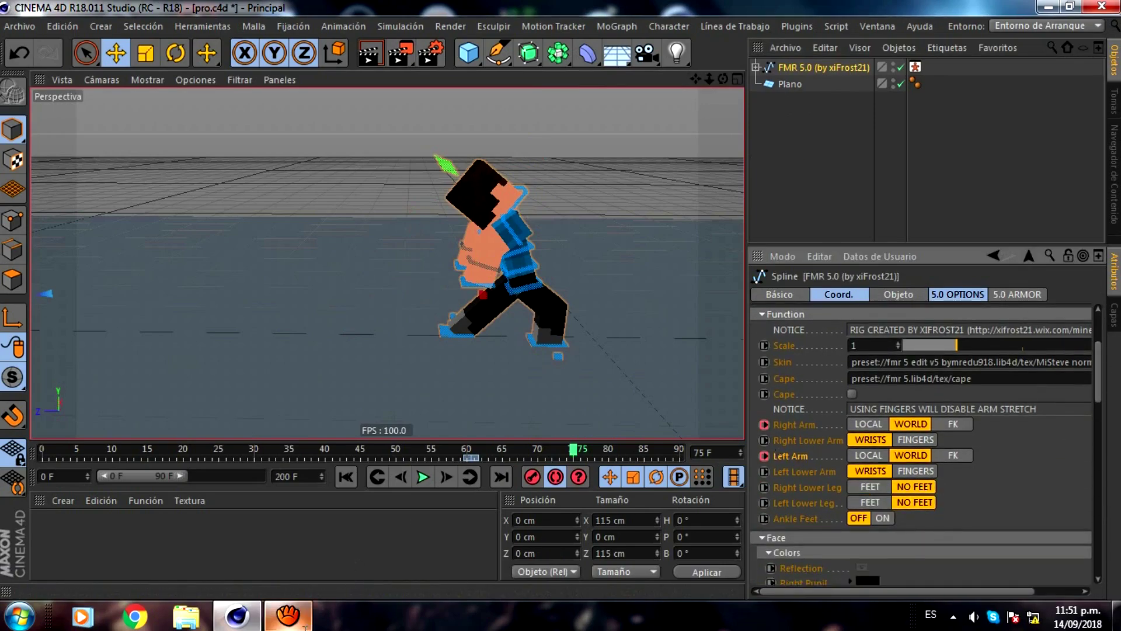
pyautogui.click(289, 616)
pyautogui.click(289, 616)
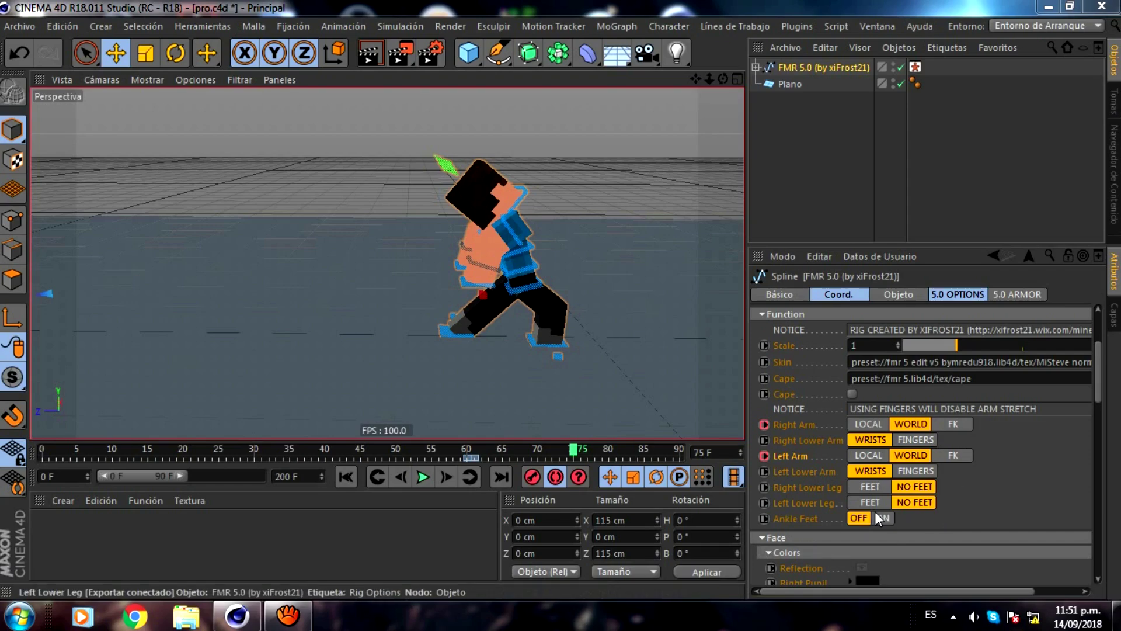
pyautogui.click(769, 454)
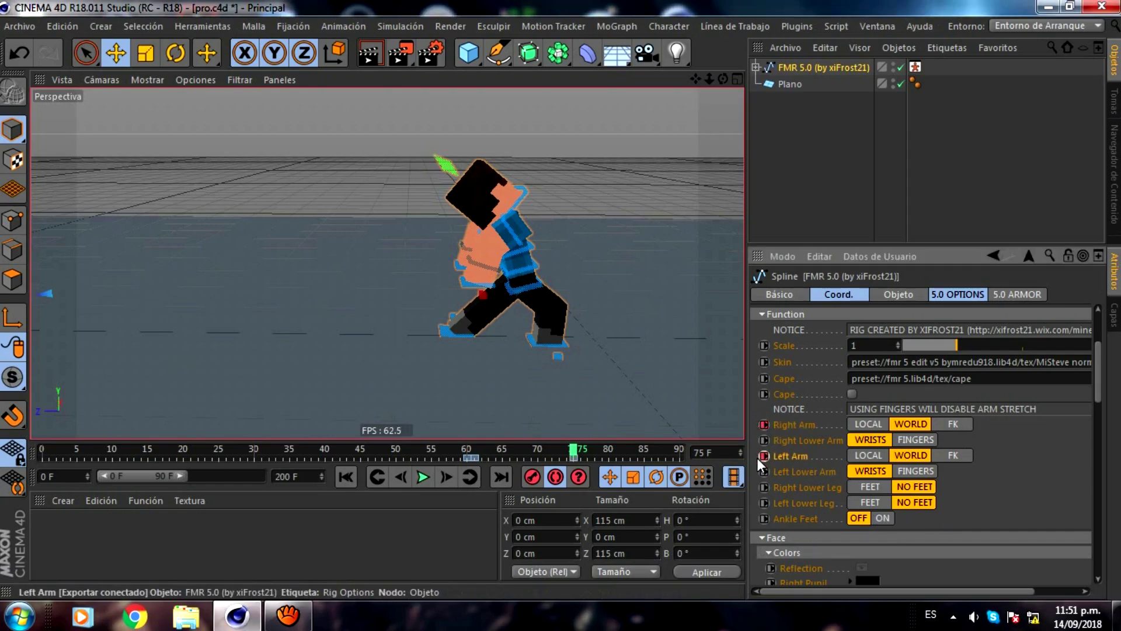
pyautogui.click(447, 477)
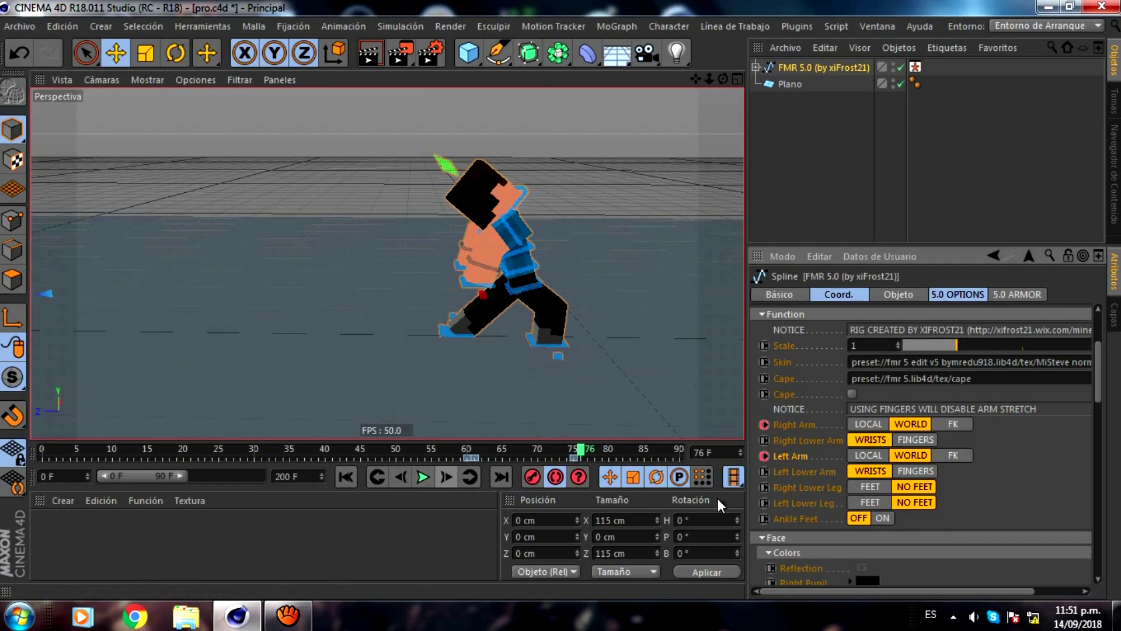
pyautogui.click(870, 425)
pyautogui.click(869, 455)
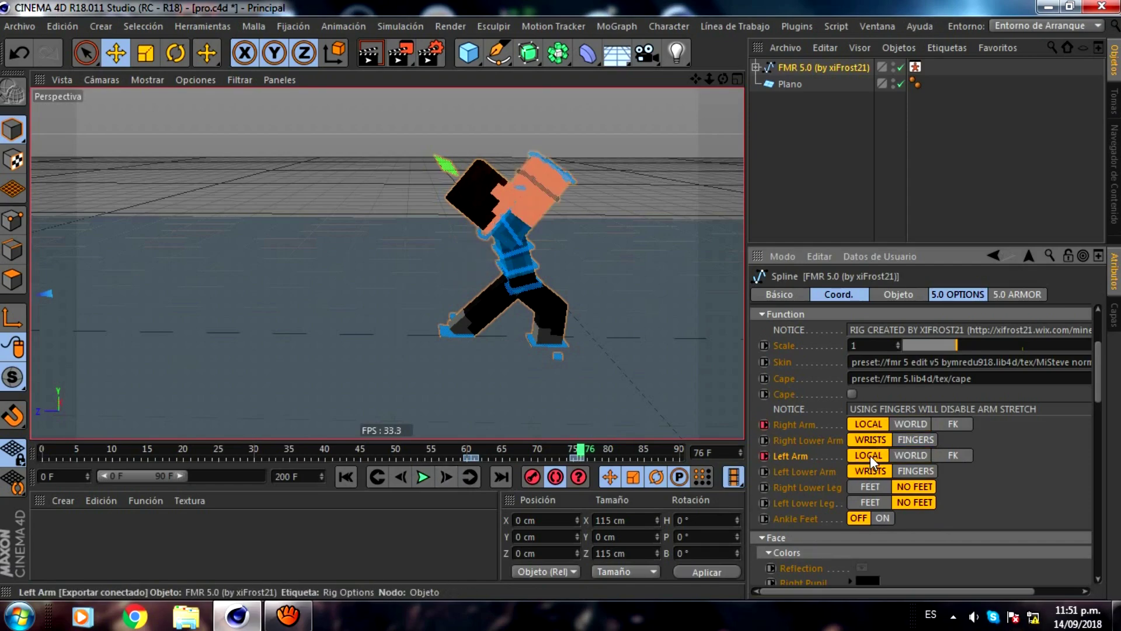
# Drag the right arm goal down to bend the right arm.
pyautogui.click(563, 172)
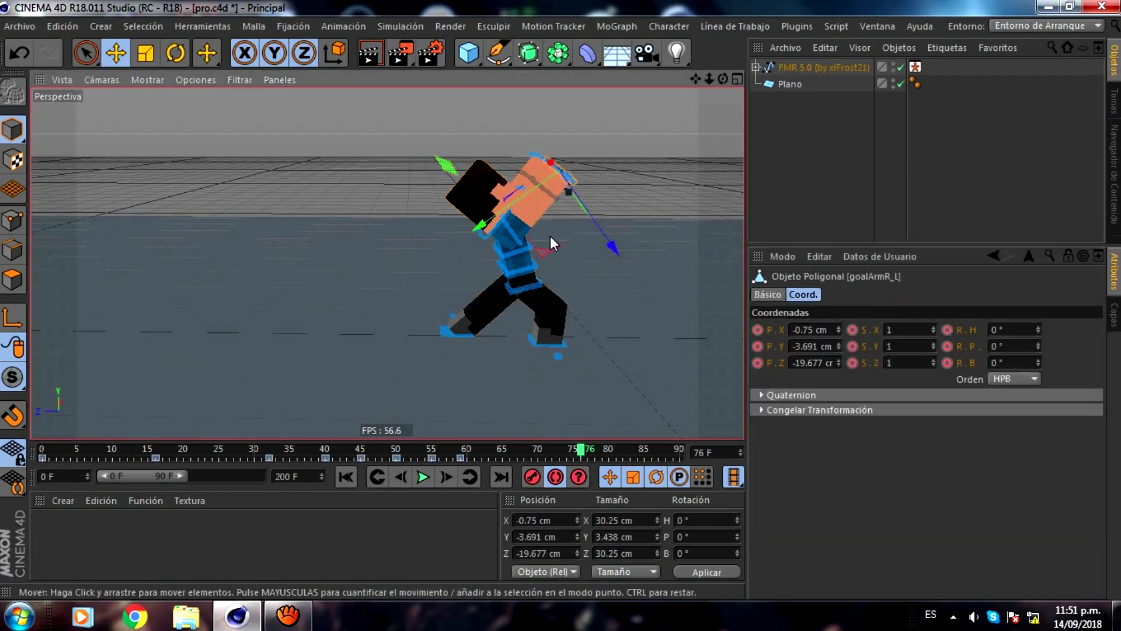
pyautogui.moveTo(548, 256)
pyautogui.mouseDown()
pyautogui.moveTo(411, 354)
pyautogui.moveTo(486, 423)
pyautogui.moveTo(476, 423)
pyautogui.moveTo(485, 414)
pyautogui.mouseUp()
pyautogui.scroll(-2, 516, 433)
pyautogui.scroll(3, 571, 342)
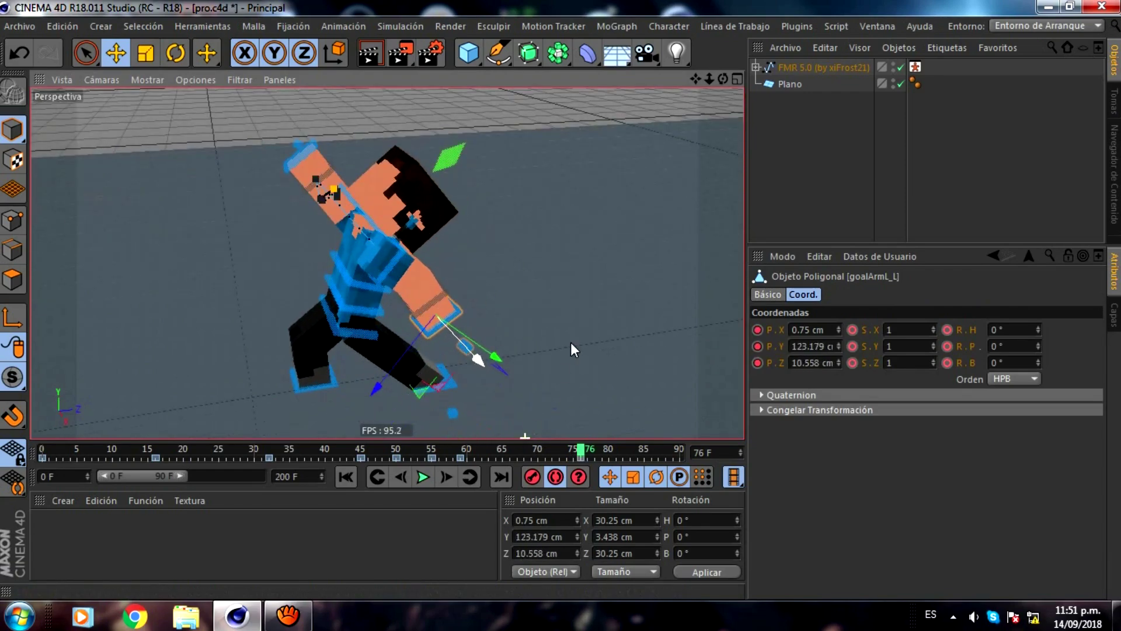
pyautogui.moveTo(722, 78); pyautogui.dragTo(680, 131)
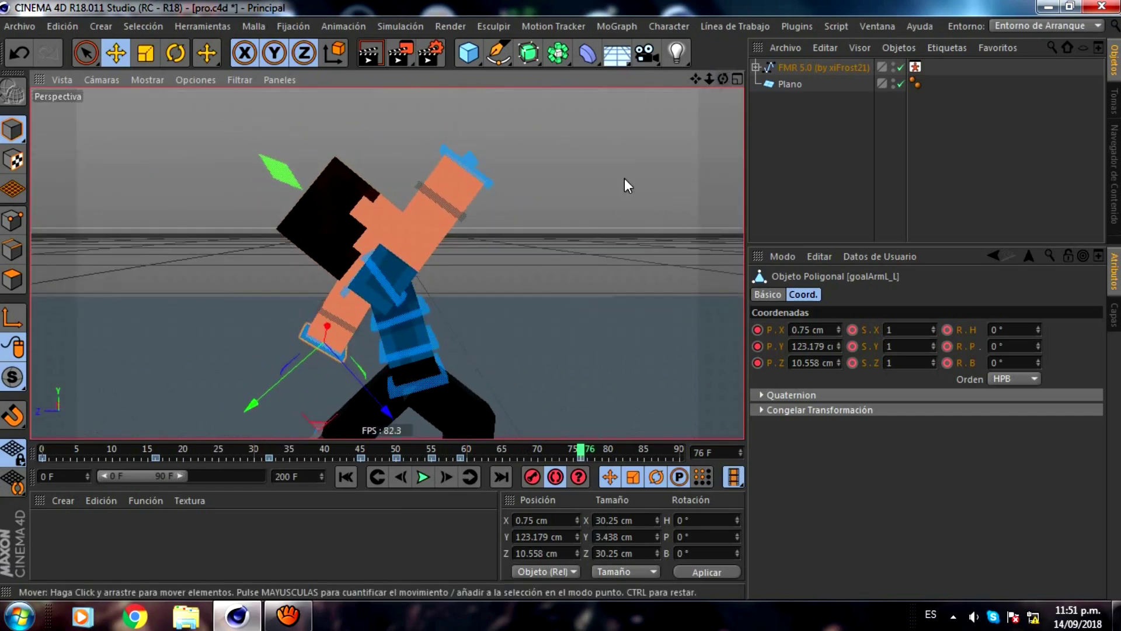
# Try rotating the torso, then undo that rotation.
pyautogui.click(384, 287)
pyautogui.click(176, 52)
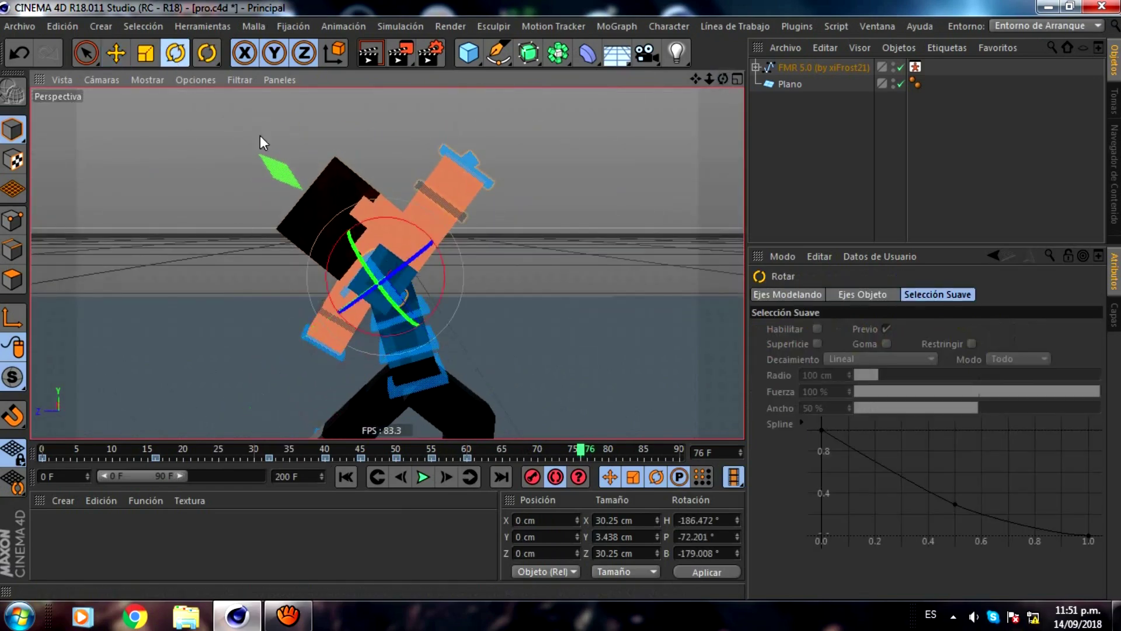
pyautogui.moveTo(447, 273)
pyautogui.mouseDown()
pyautogui.moveTo(421, 296)
pyautogui.moveTo(335, 299)
pyautogui.moveTo(378, 171)
pyautogui.moveTo(465, 334)
pyautogui.moveTo(336, 344)
pyautogui.moveTo(324, 320)
pyautogui.mouseUp()
pyautogui.hotkey('ctrl', 'z')
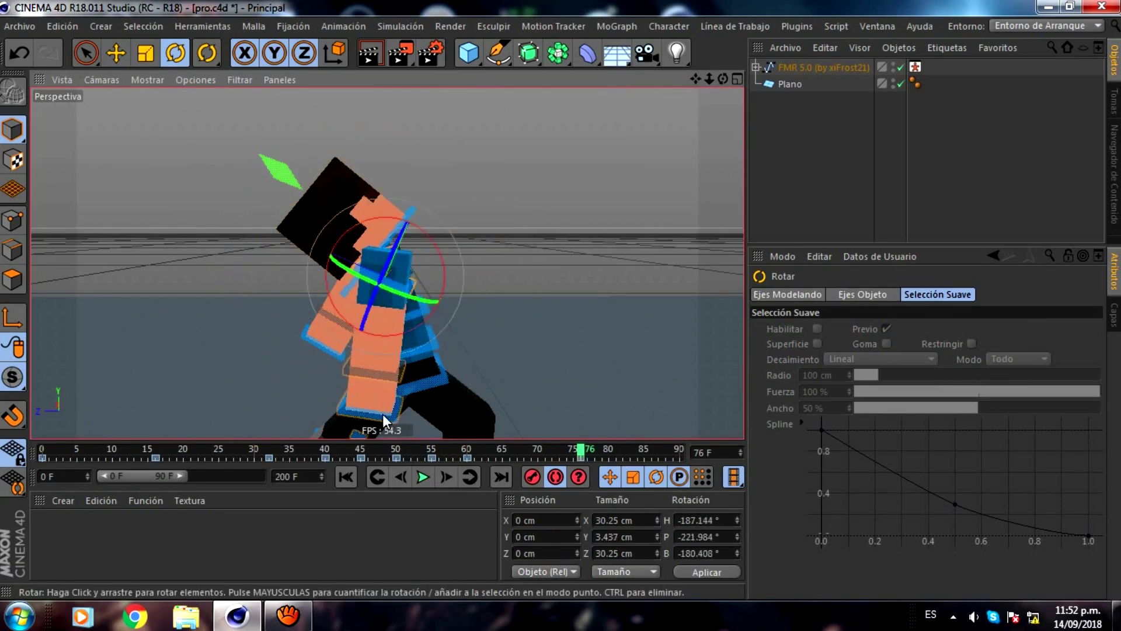
# Lift the right arm goal upward and rotate another limb controller about 18 degrees.
pyautogui.click(382, 414)
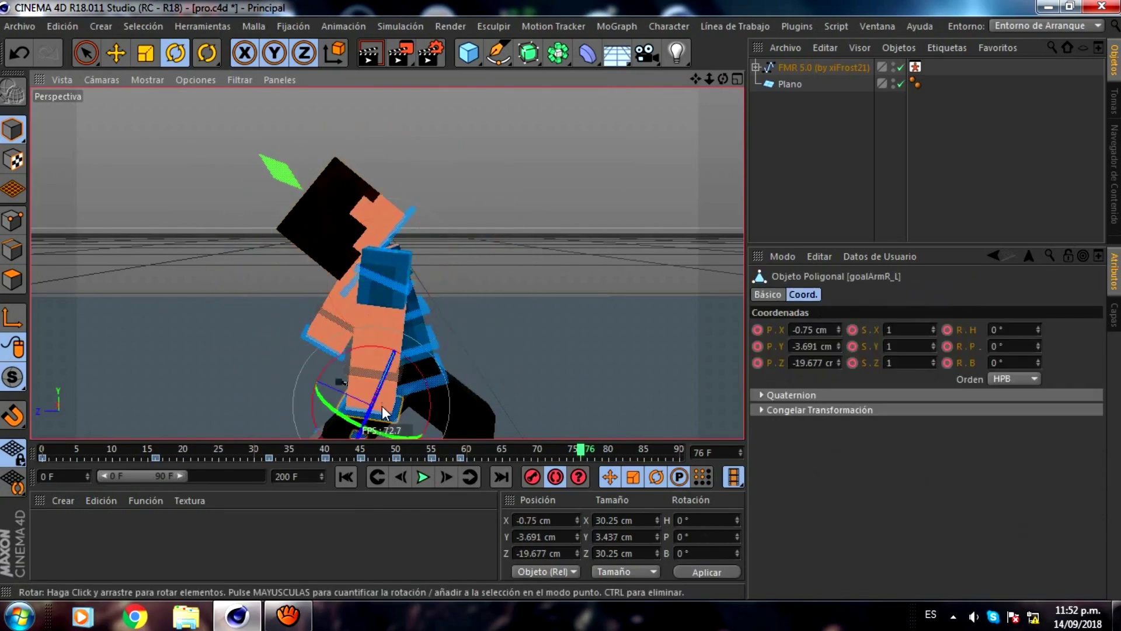
pyautogui.click(117, 53)
pyautogui.moveTo(342, 347)
pyautogui.mouseDown()
pyautogui.moveTo(318, 296)
pyautogui.moveTo(346, 312)
pyautogui.mouseUp()
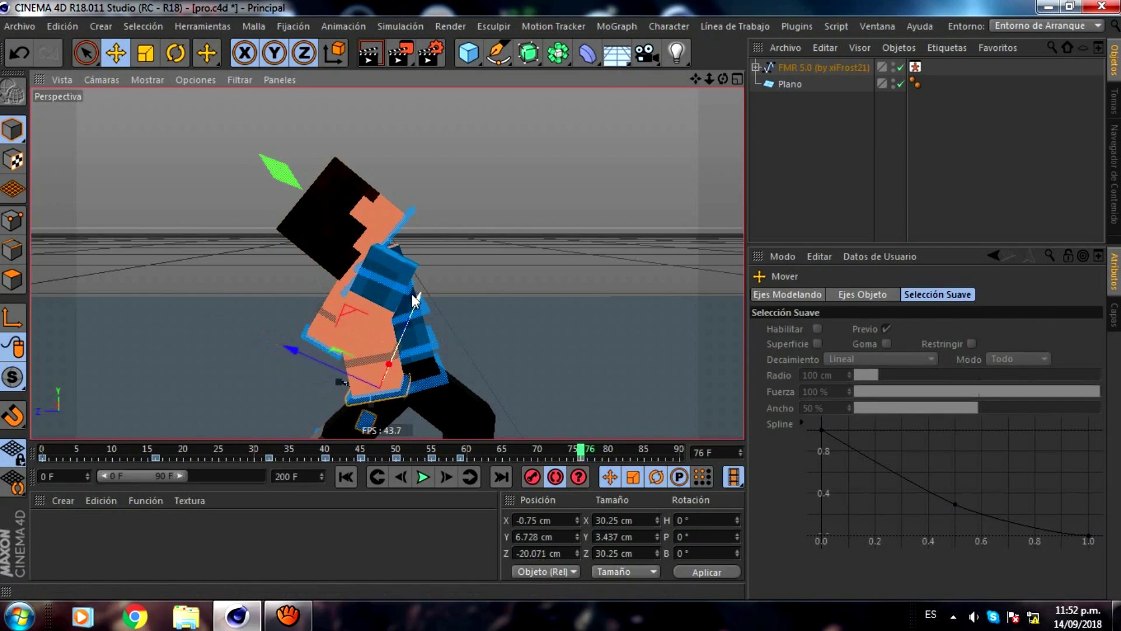
pyautogui.click(401, 293)
pyautogui.press('r')
pyautogui.moveTo(434, 261)
pyautogui.mouseDown()
pyautogui.moveTo(454, 281)
pyautogui.moveTo(424, 301)
pyautogui.mouseUp()
pyautogui.scroll(-5, 424, 300)
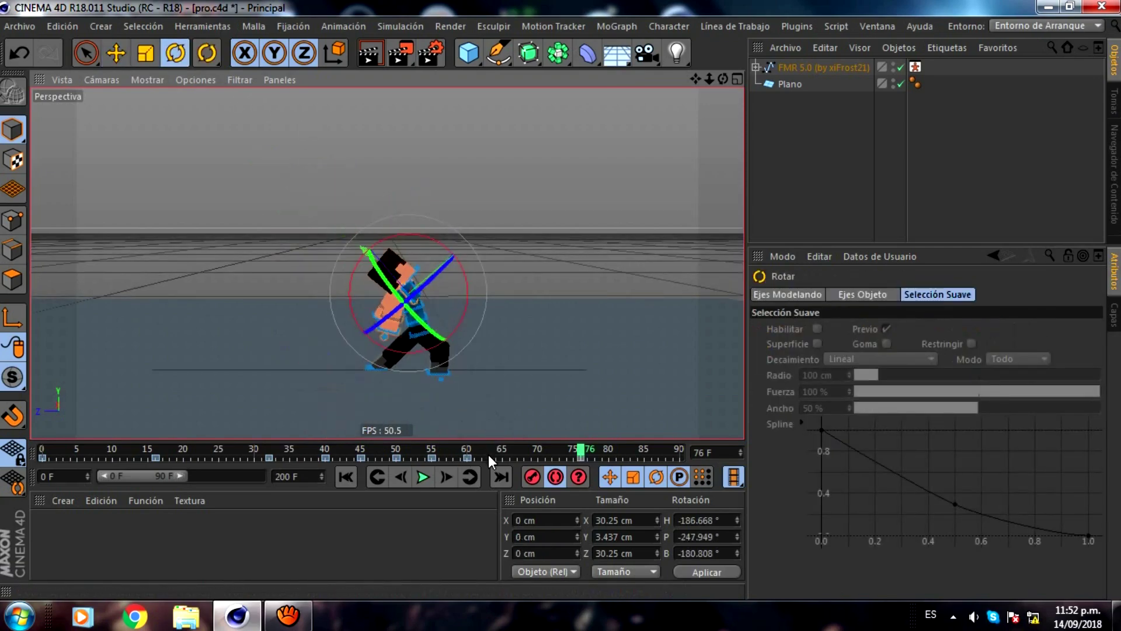
# Scrub to frame 57, deselect everything and play the animation to review it.
pyautogui.click(404, 477)
pyautogui.click(407, 477)
pyautogui.moveTo(569, 451); pyautogui.dragTo(448, 451)
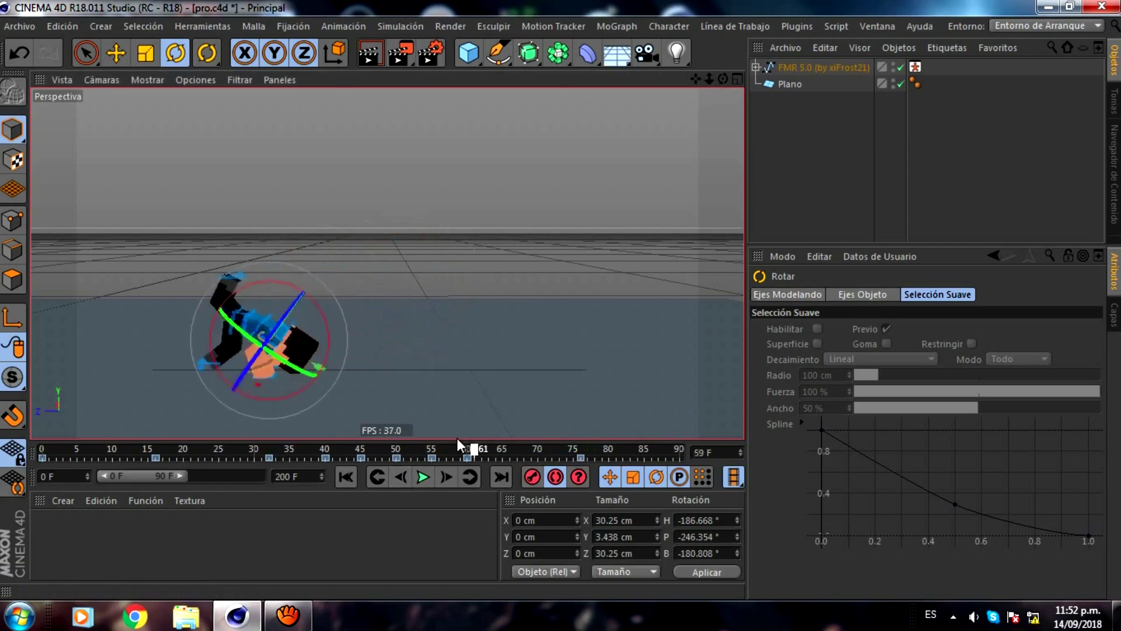
pyautogui.click(777, 213)
pyautogui.click(423, 477)
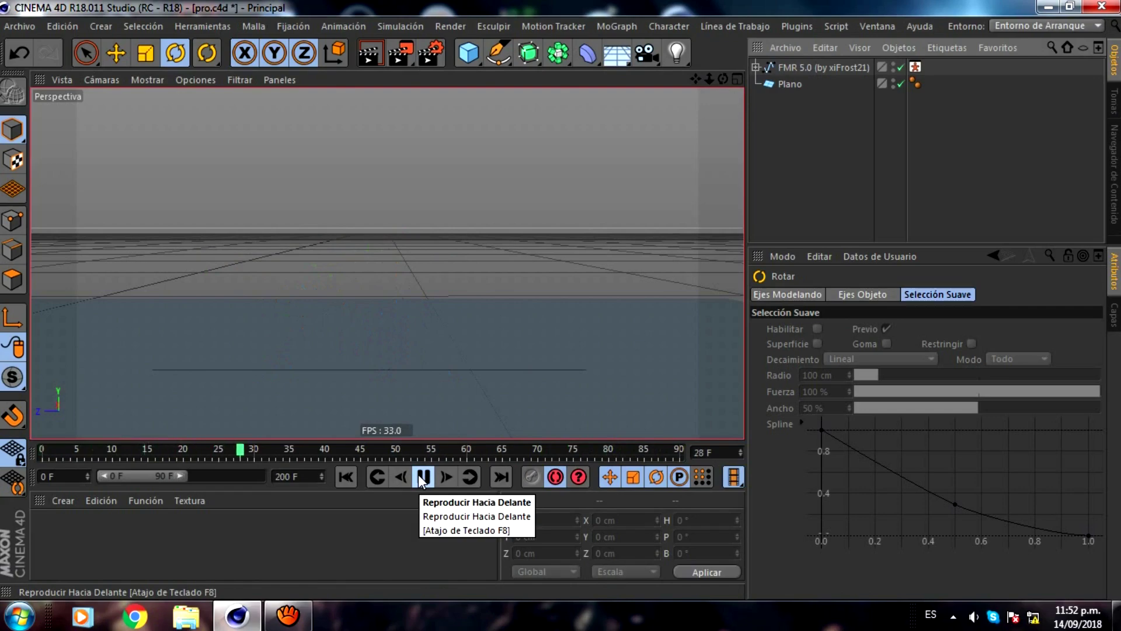
pyautogui.click(423, 477)
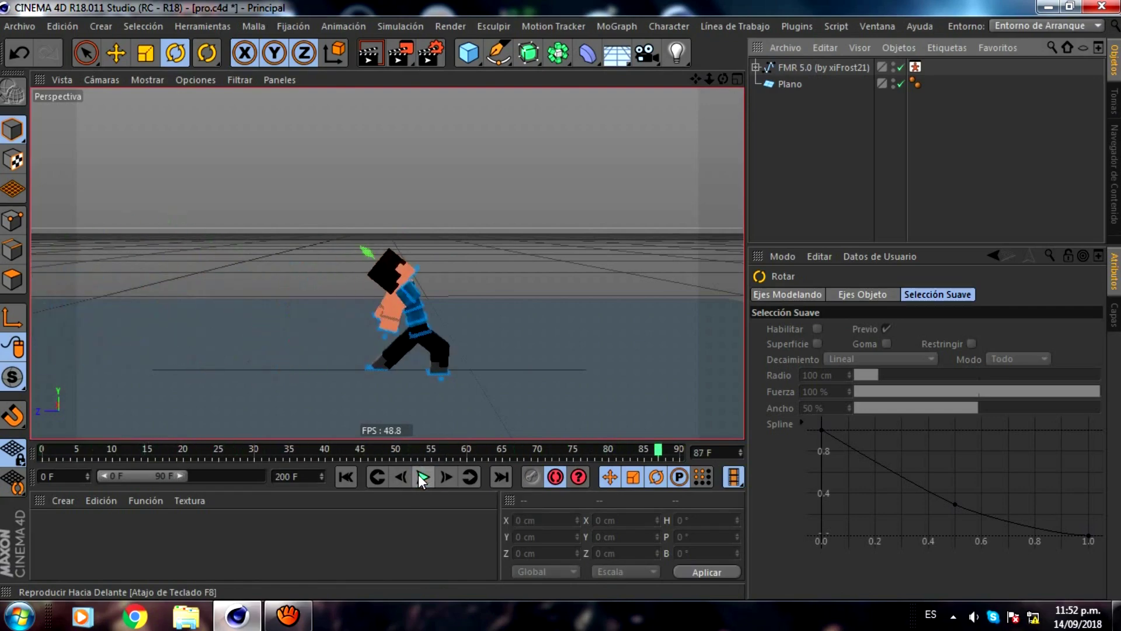
pyautogui.scroll(3, 419, 415)
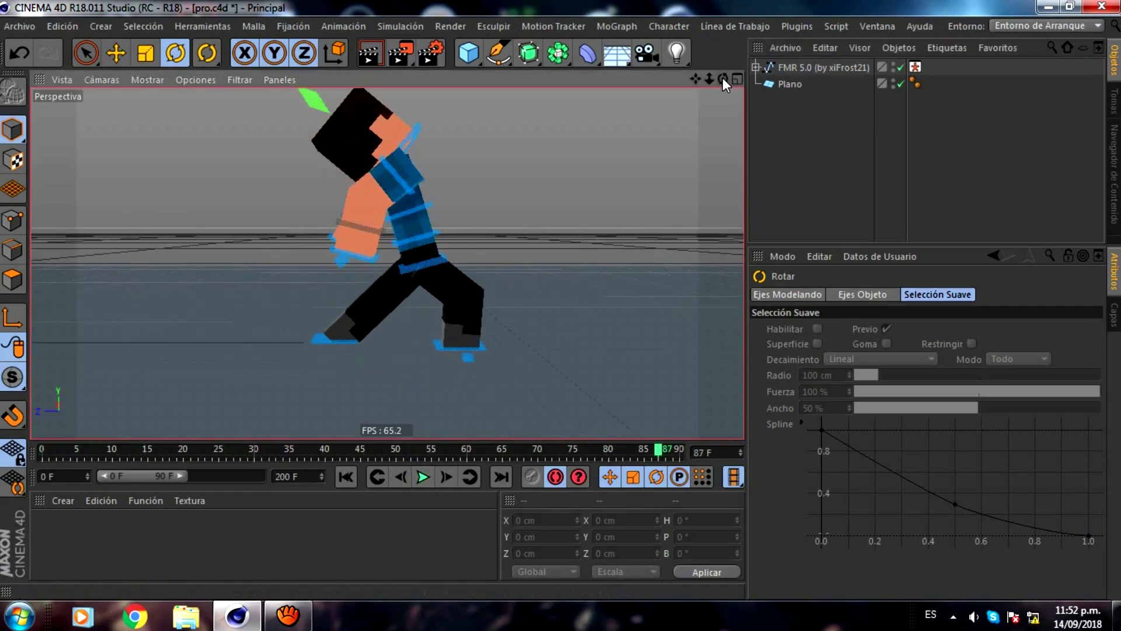
pyautogui.moveTo(723, 77); pyautogui.dragTo(561, 302)
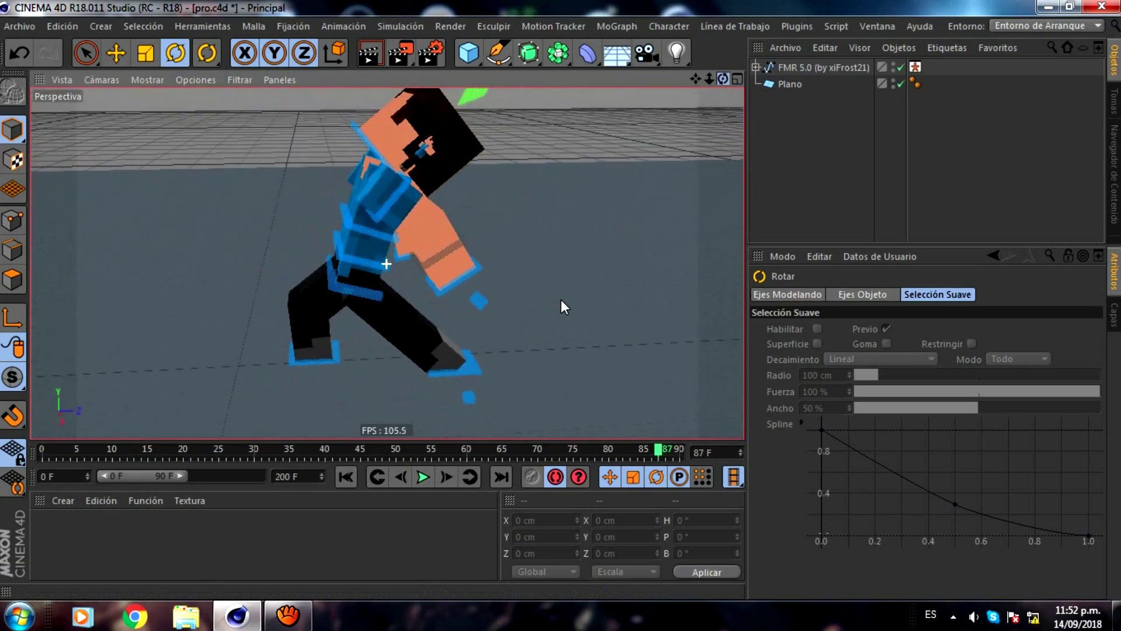
# At frame 75, rotate the back about 45 degrees and tilt the neck.
pyautogui.click(350, 226)
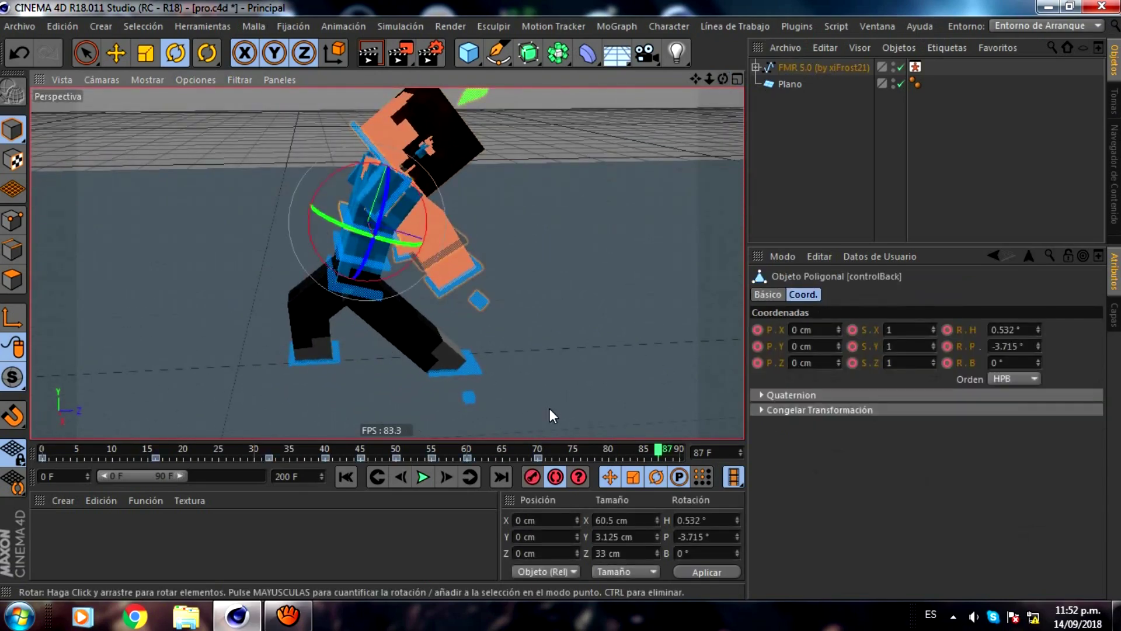
pyautogui.moveTo(544, 450); pyautogui.dragTo(571, 448)
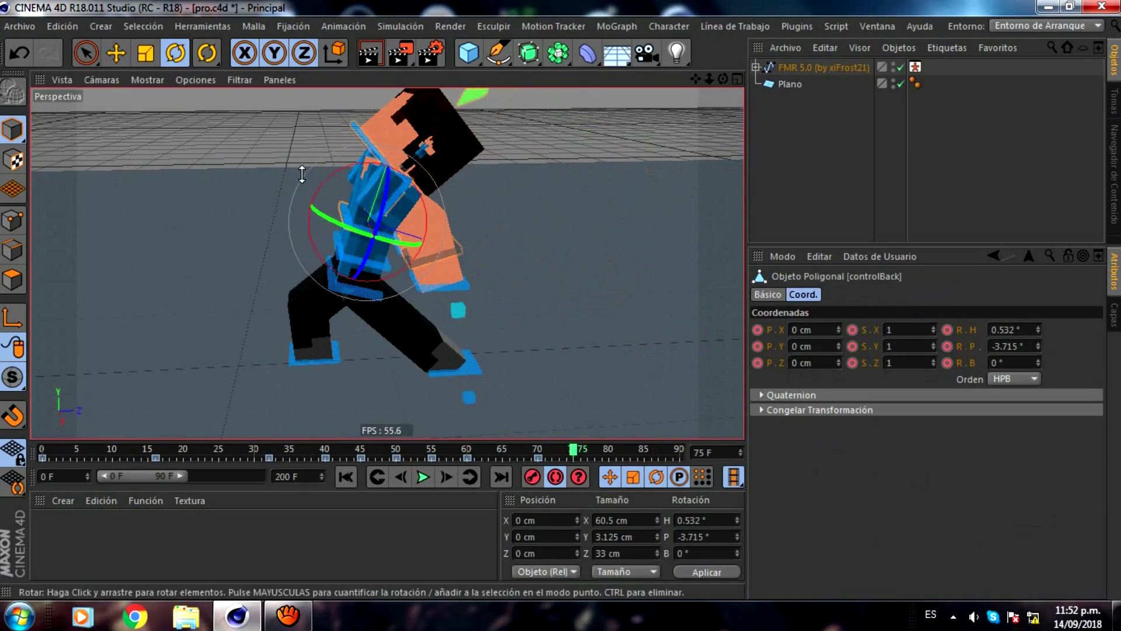
pyautogui.moveTo(323, 186); pyautogui.dragTo(300, 231)
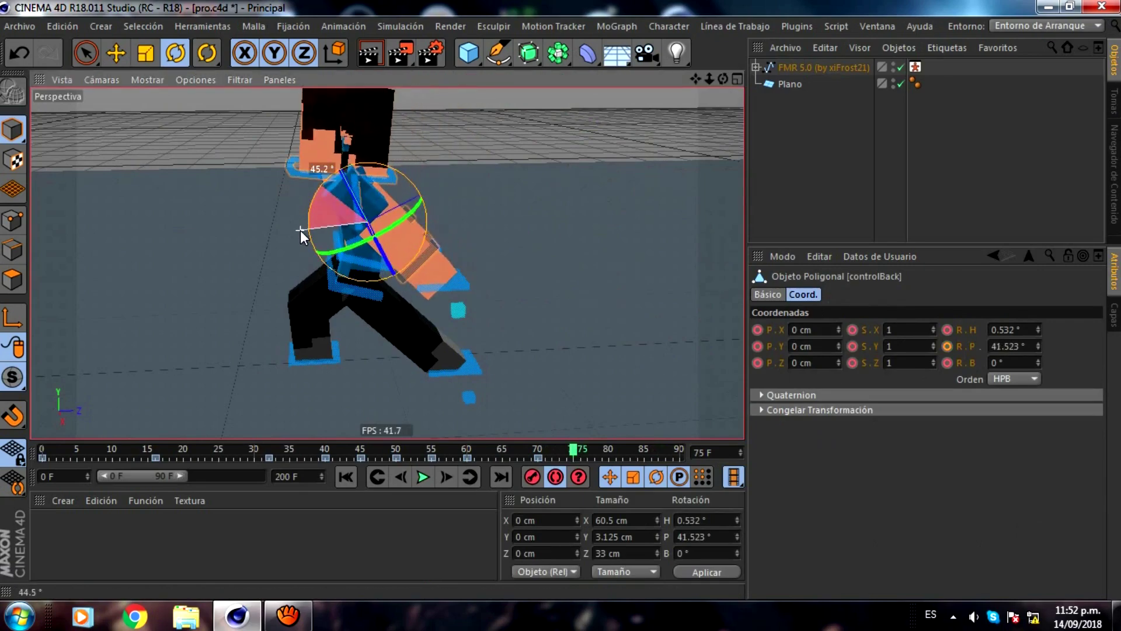
pyautogui.click(302, 172)
pyautogui.moveTo(298, 175)
pyautogui.mouseDown()
pyautogui.moveTo(282, 164)
pyautogui.moveTo(286, 149)
pyautogui.mouseUp()
pyautogui.moveTo(587, 448)
pyautogui.mouseDown()
pyautogui.moveTo(611, 449)
pyautogui.moveTo(504, 449)
pyautogui.mouseUp()
# Replay the animation, clear the selection, rewind to frame 42 and shift the preview range to 33–123F.
pyautogui.click(424, 478)
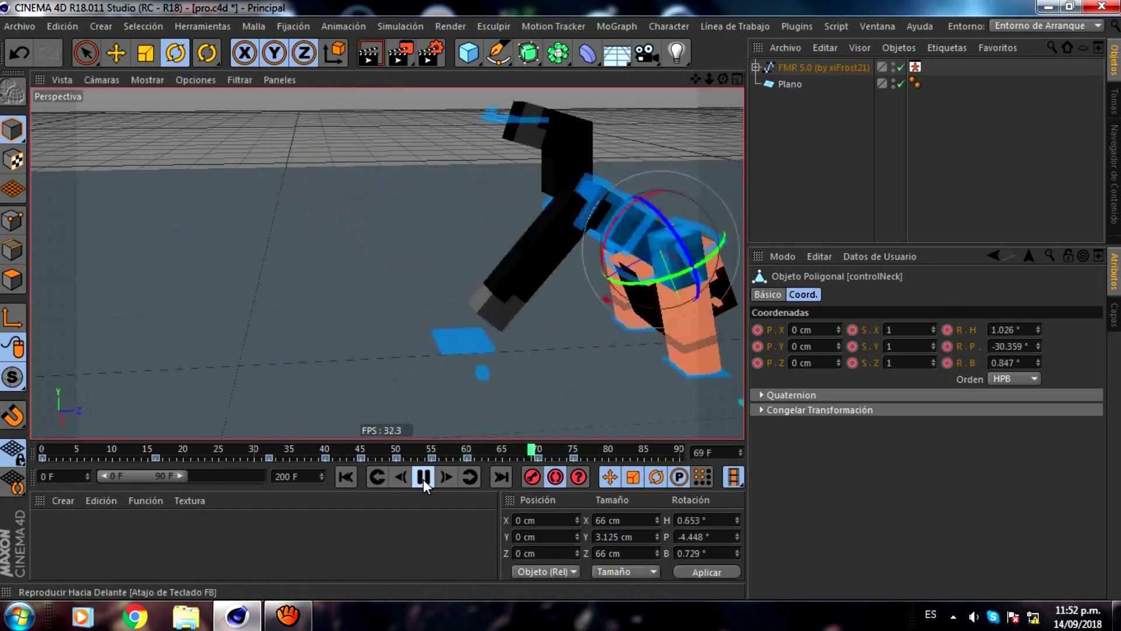
pyautogui.click(423, 480)
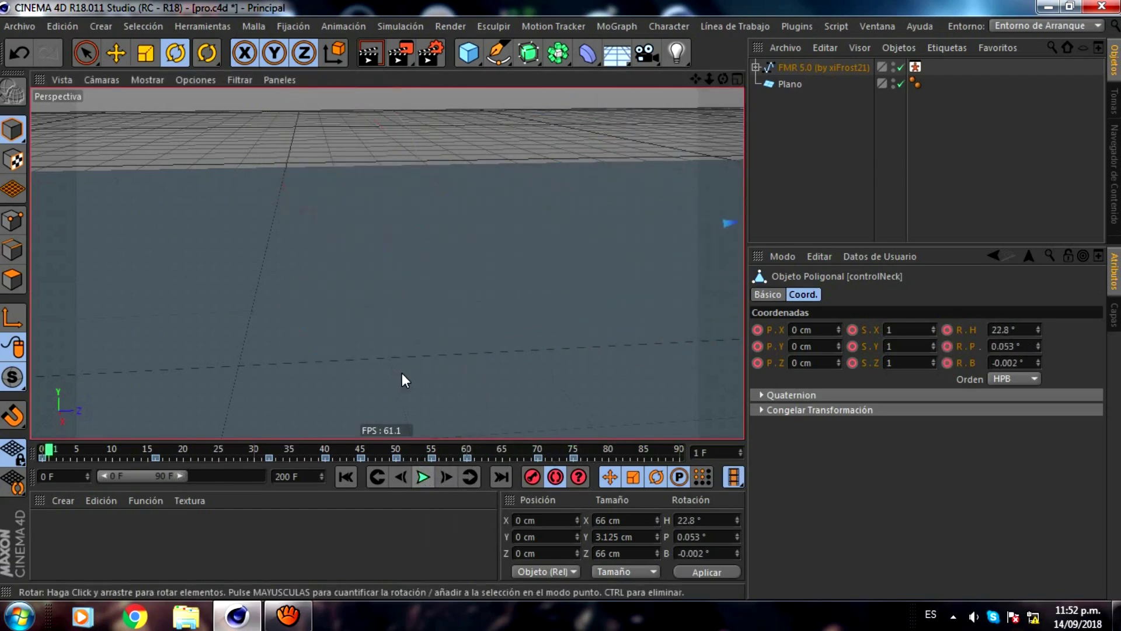
pyautogui.click(420, 476)
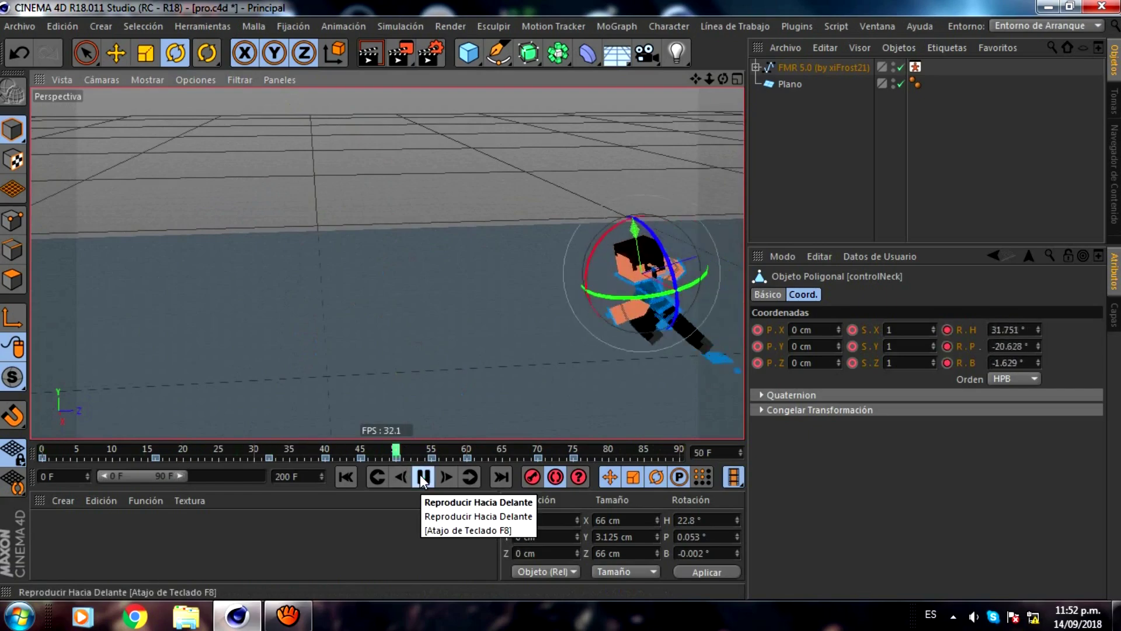
pyautogui.click(422, 477)
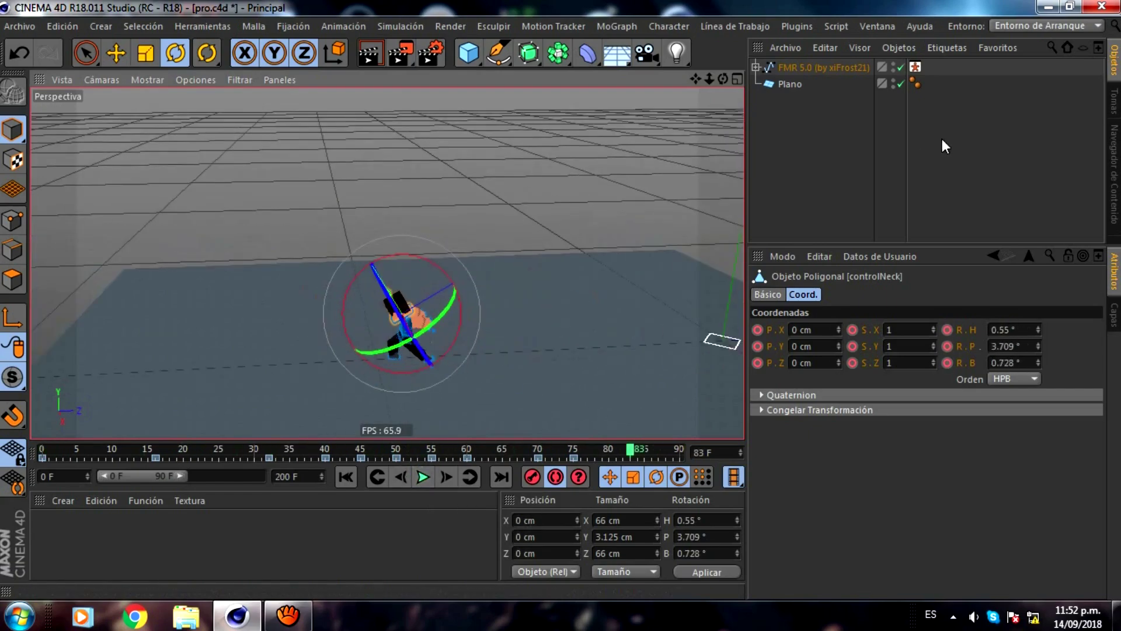
pyautogui.click(923, 152)
pyautogui.moveTo(696, 81); pyautogui.dragTo(561, 298)
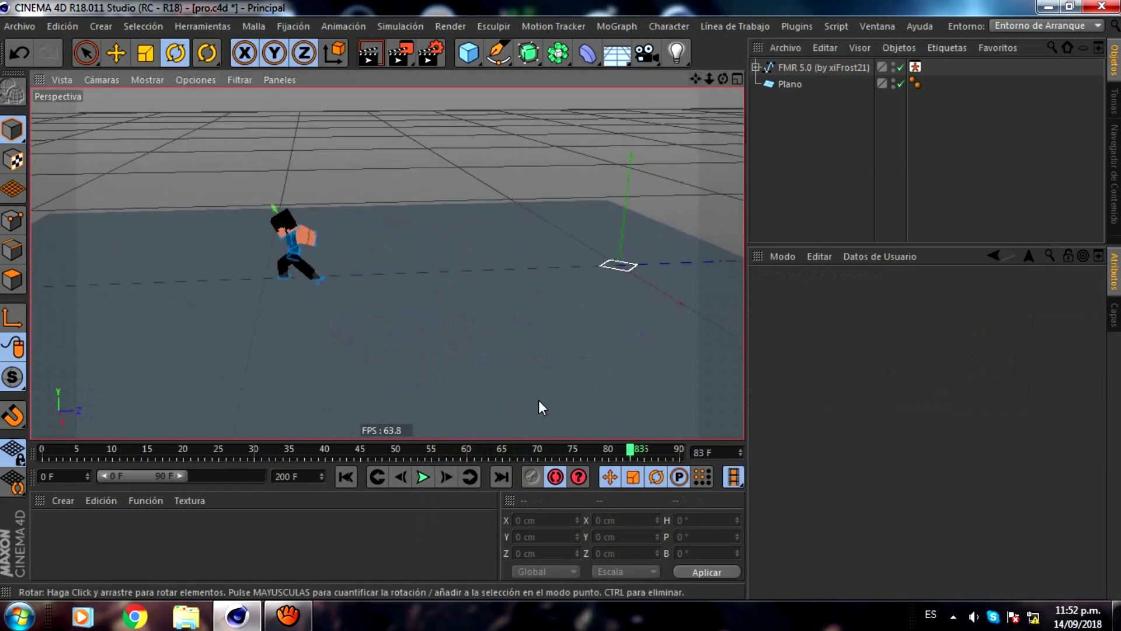
pyautogui.moveTo(517, 450); pyautogui.dragTo(340, 452)
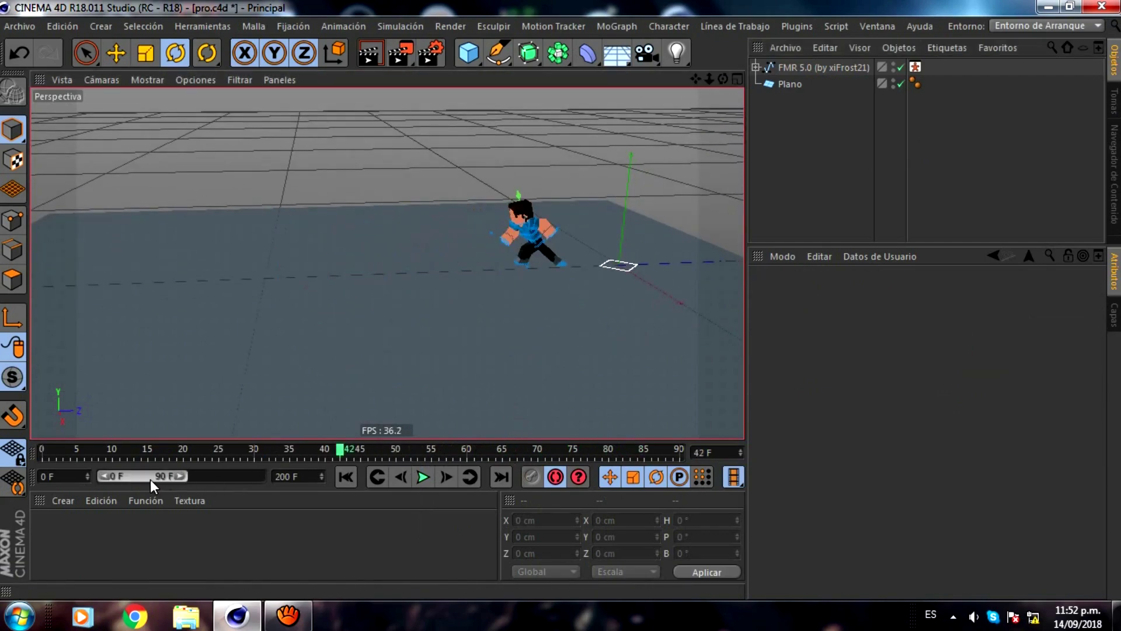
pyautogui.moveTo(150, 480); pyautogui.dragTo(173, 480)
# Play back the fall, then select the waist control and review the earlier poses.
pyautogui.click(421, 472)
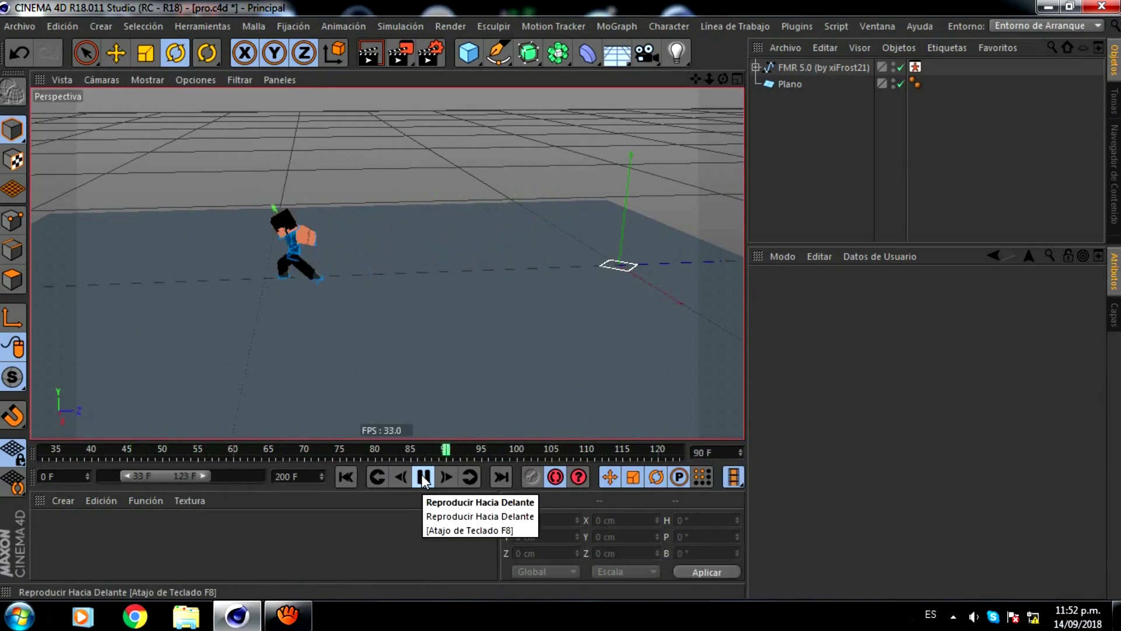
pyautogui.click(422, 475)
pyautogui.keyDown('alt'); pyautogui.moveTo(346, 360); pyautogui.dragTo(297, 248); pyautogui.keyUp('alt')
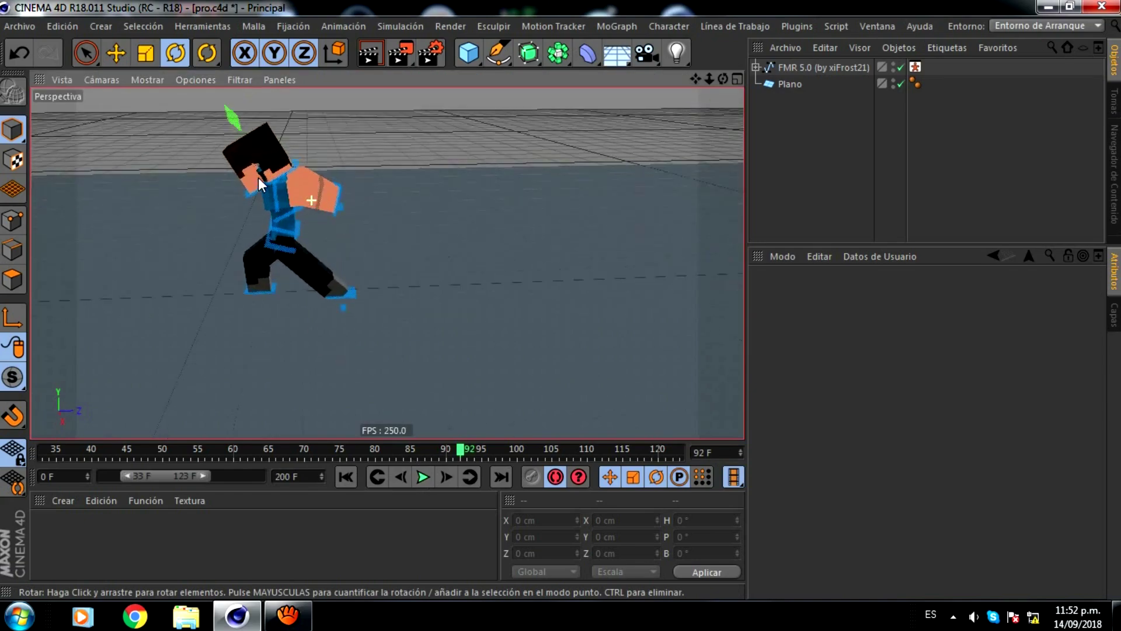
pyautogui.click(283, 248)
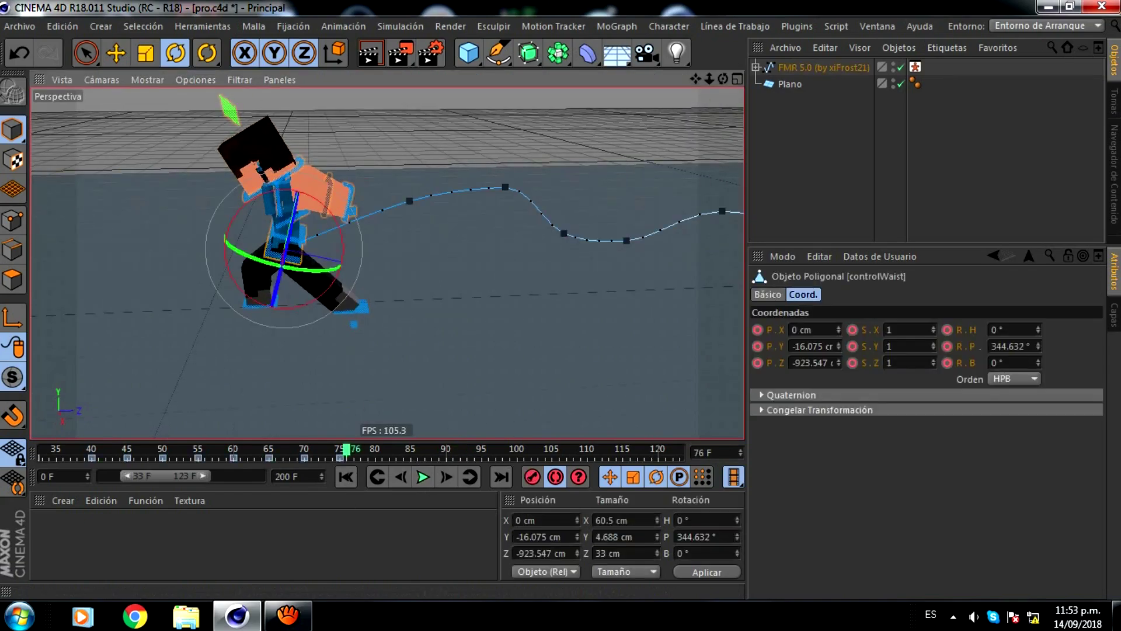
pyautogui.moveTo(304, 451)
pyautogui.mouseDown()
pyautogui.moveTo(329, 429)
pyautogui.moveTo(356, 428)
pyautogui.mouseUp()
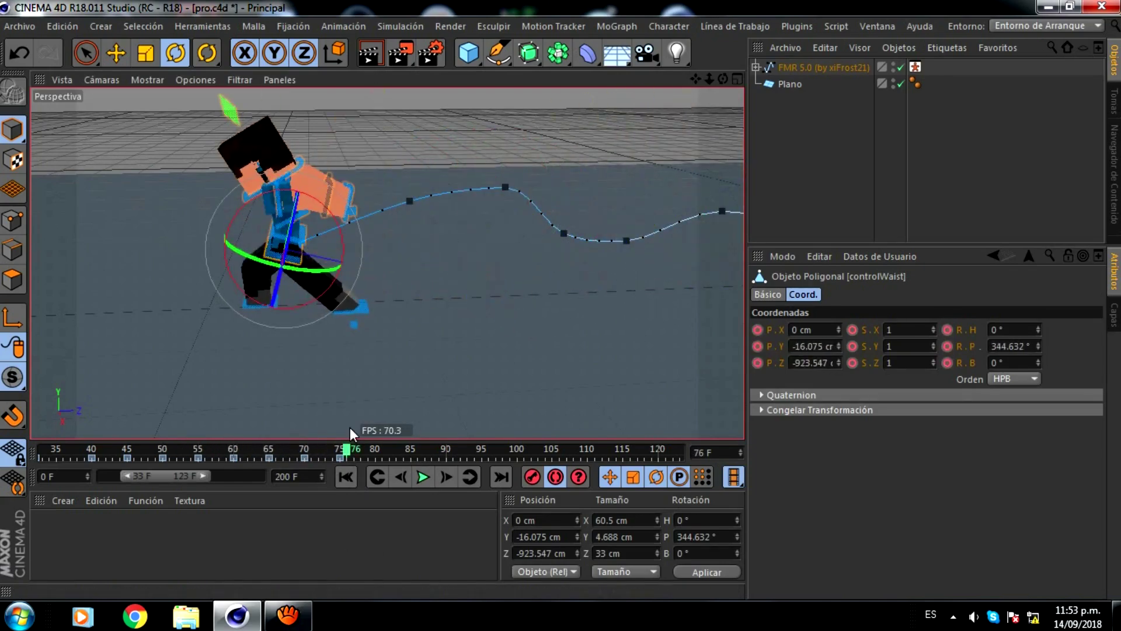
pyautogui.moveTo(346, 453)
pyautogui.mouseDown()
pyautogui.moveTo(240, 456)
pyautogui.moveTo(374, 455)
pyautogui.mouseUp()
# Adjust the left foot, bend the upper body forward and rotate the right arm, then replay.
pyautogui.press('e')
pyautogui.click(362, 295)
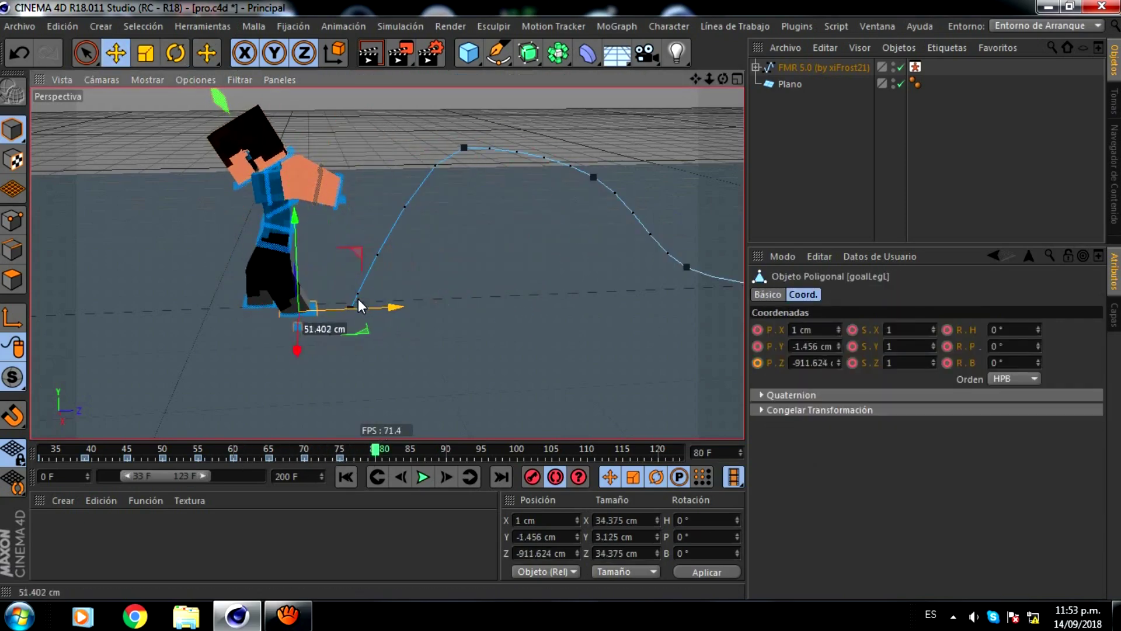
pyautogui.press('r')
pyautogui.moveTo(316, 197)
pyautogui.mouseDown()
pyautogui.moveTo(290, 195)
pyautogui.moveTo(561, 299)
pyautogui.mouseUp()
pyautogui.click(317, 225)
pyautogui.click(327, 180)
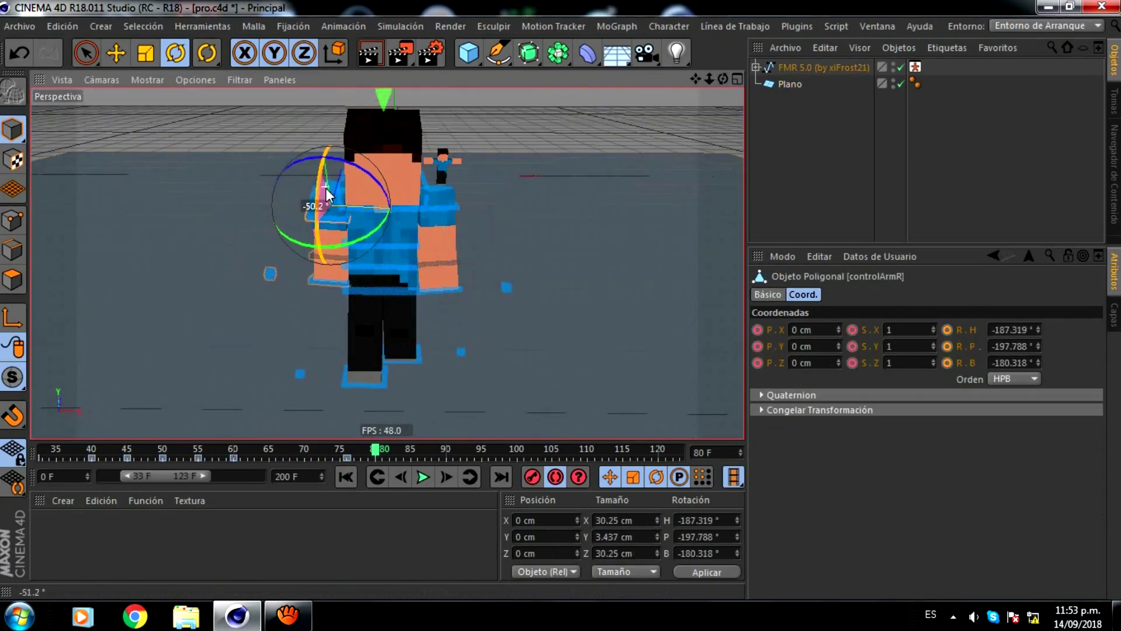
pyautogui.moveTo(327, 181); pyautogui.dragTo(403, 210)
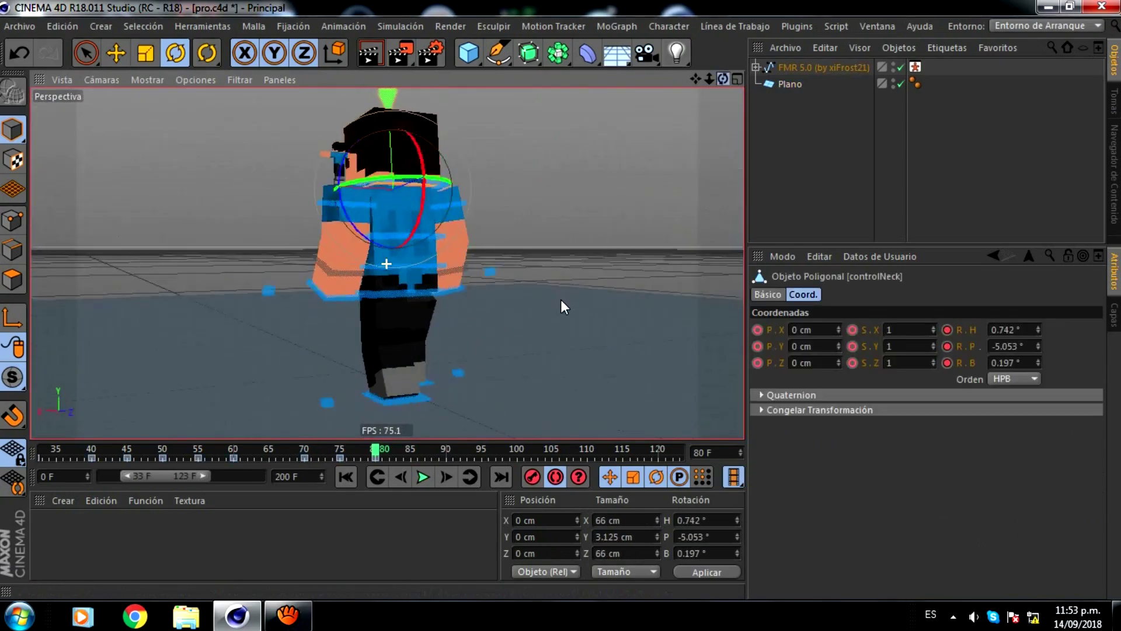
pyautogui.click(423, 476)
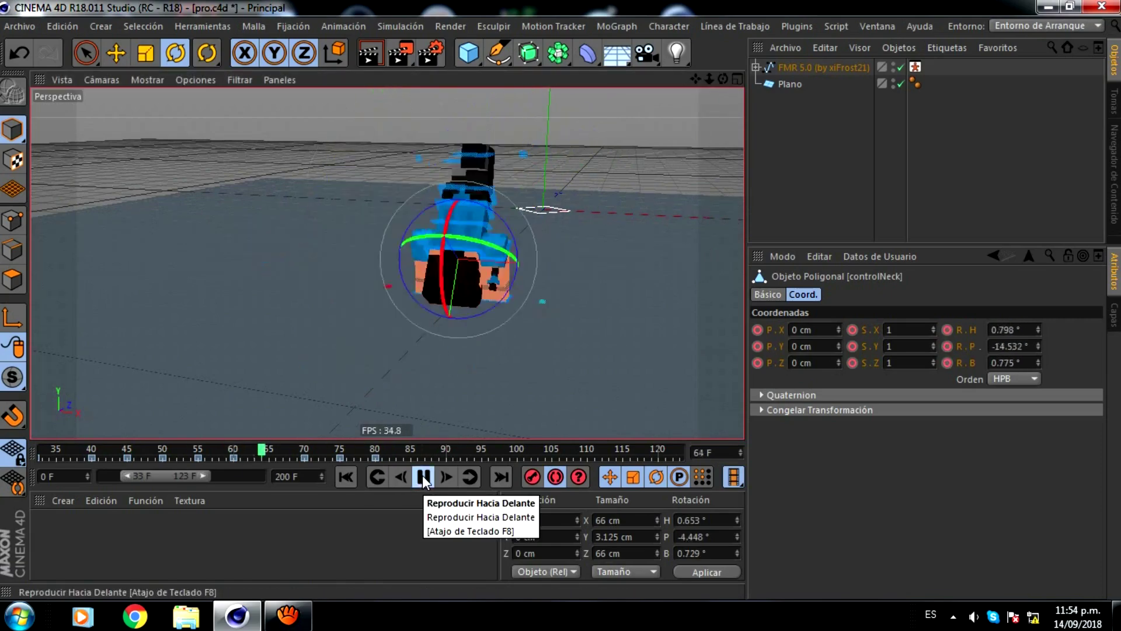
# Stop at frame 85 and move the waist control down and forward.
pyautogui.click(422, 476)
pyautogui.moveTo(382, 450); pyautogui.dragTo(412, 449)
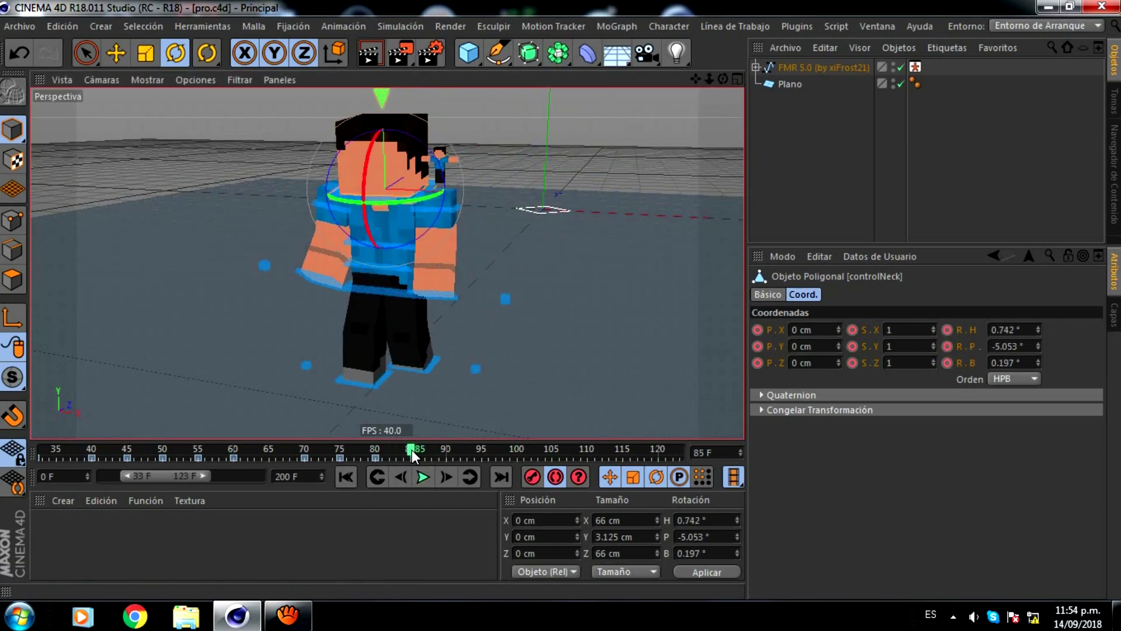
pyautogui.keyDown('alt'); pyautogui.moveTo(590, 296); pyautogui.dragTo(617, 242); pyautogui.keyUp('alt')
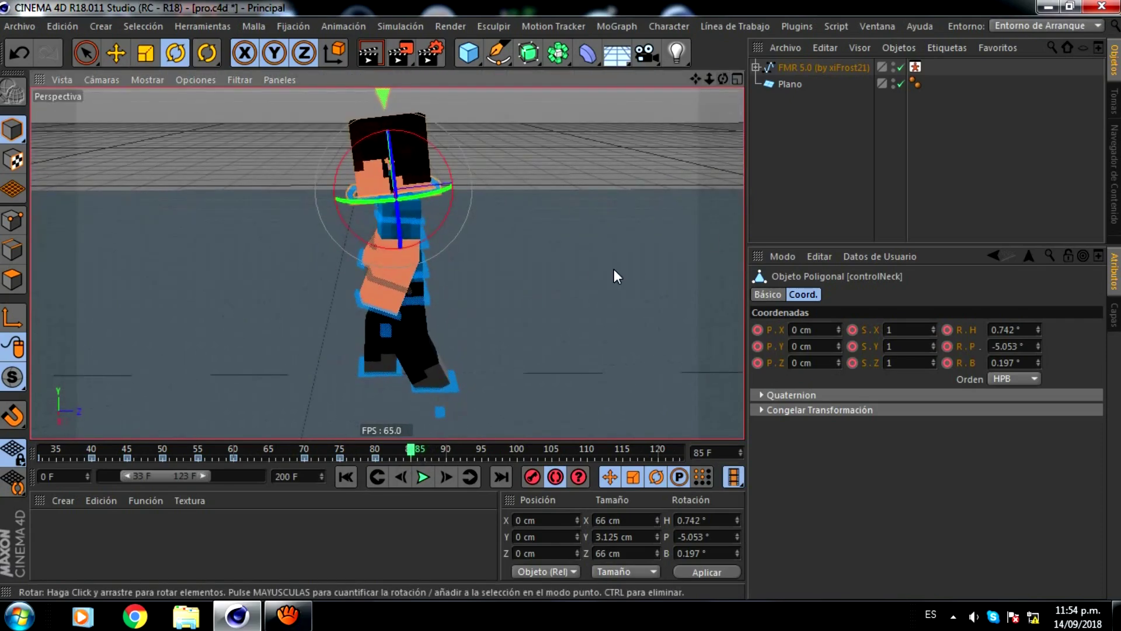
pyautogui.keyDown('alt'); pyautogui.moveTo(560, 299); pyautogui.dragTo(517, 252); pyautogui.keyUp('alt')
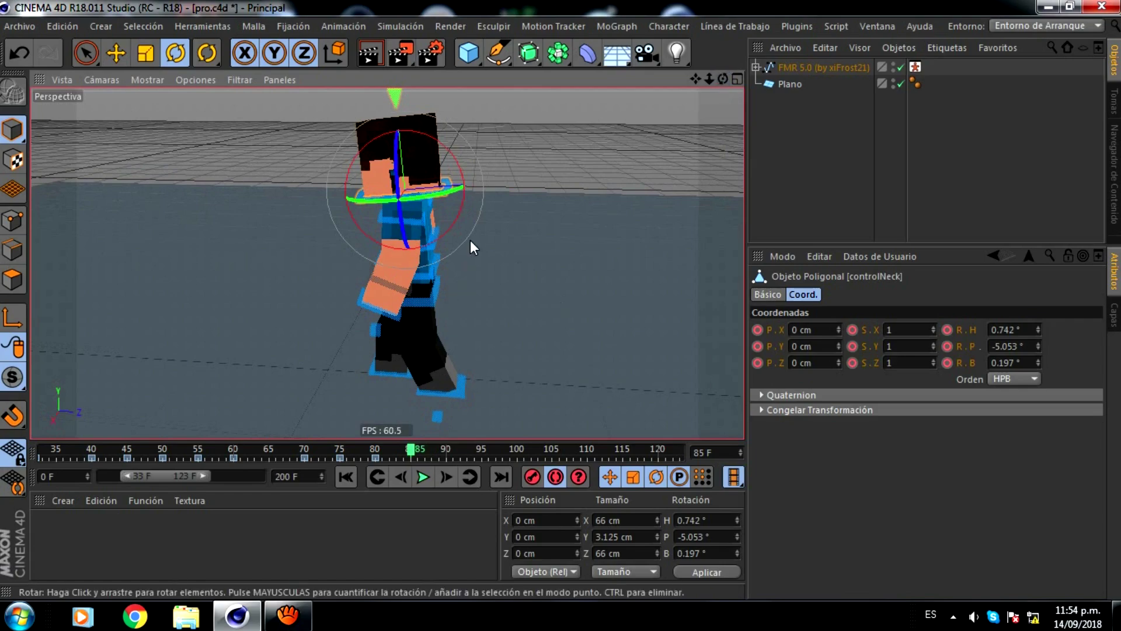
pyautogui.click(425, 302)
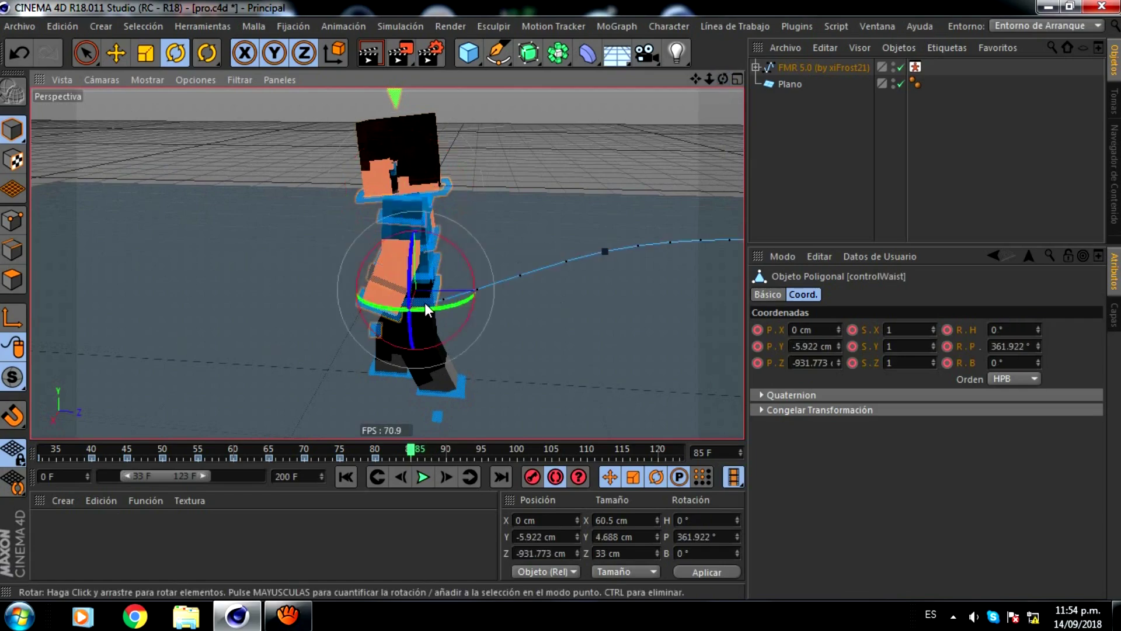
pyautogui.scroll(3, 425, 303)
pyautogui.press('e')
pyautogui.scroll(-3, 443, 311)
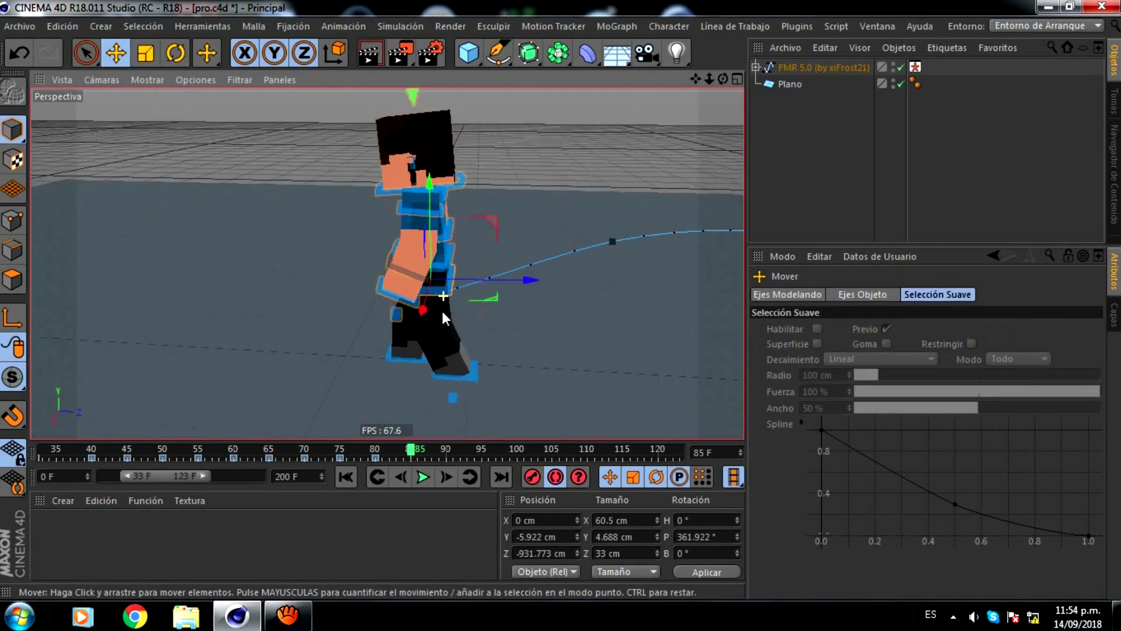
pyautogui.moveTo(499, 230)
pyautogui.mouseDown()
pyautogui.moveTo(506, 250)
pyautogui.moveTo(478, 241)
pyautogui.mouseUp()
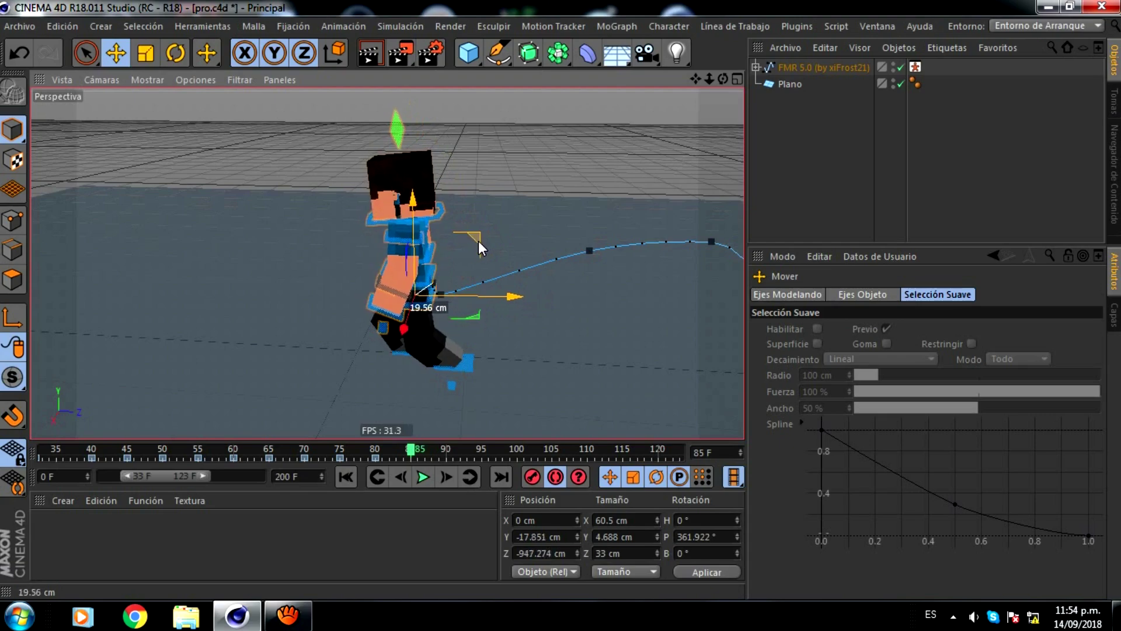
# Slide the right foot goal forward along the ground at frame 85.
pyautogui.click(397, 355)
pyautogui.click(400, 354)
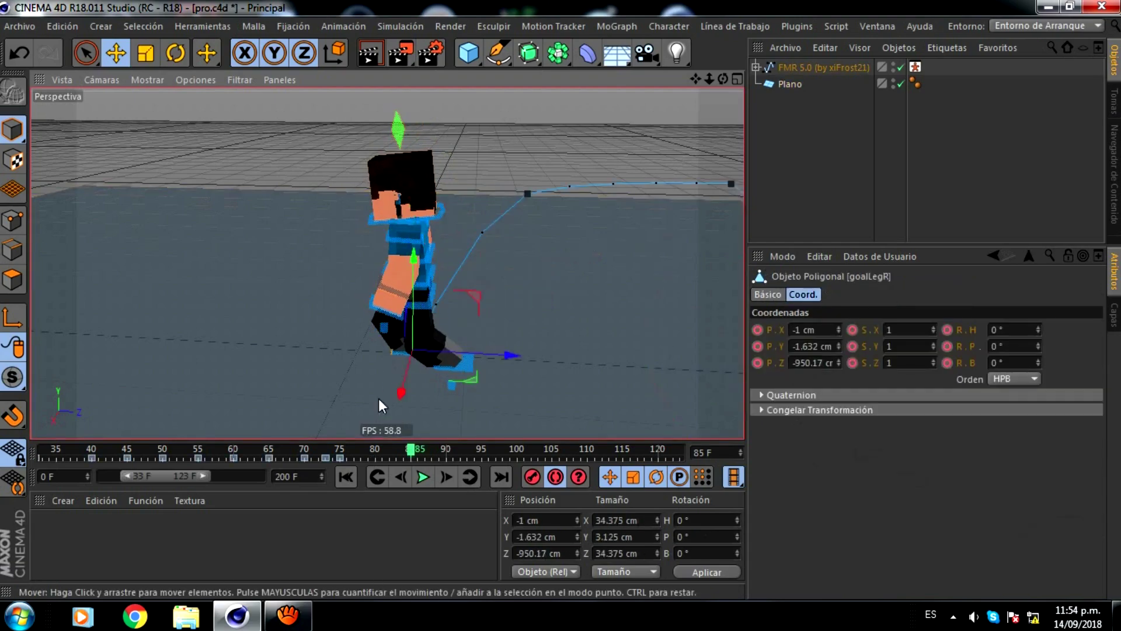
pyautogui.click(375, 450)
pyautogui.click(532, 476)
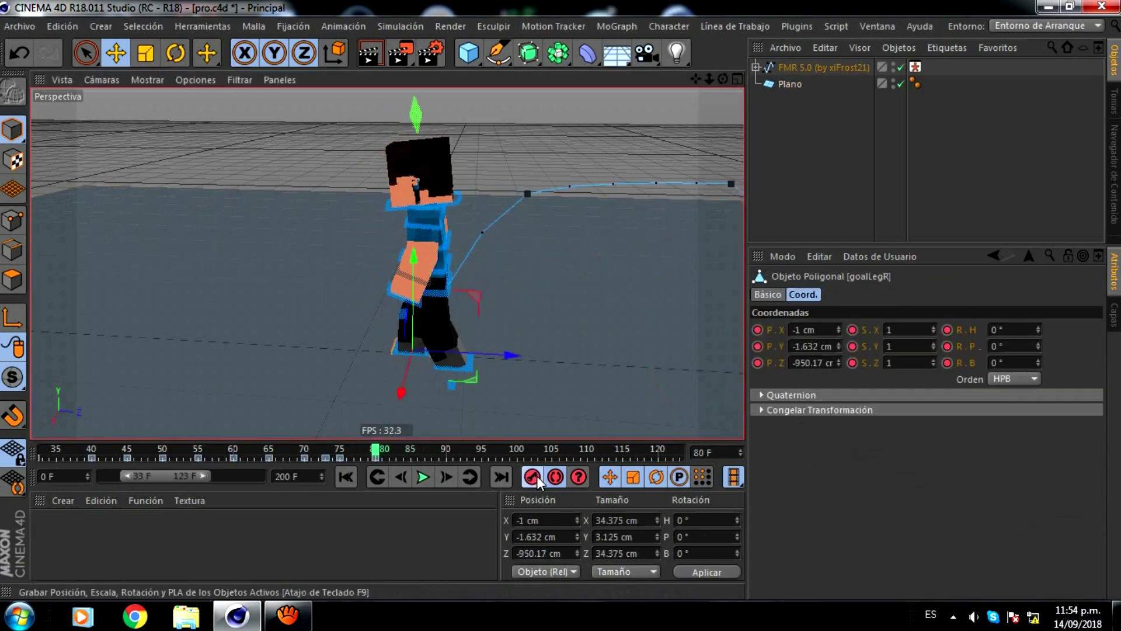
pyautogui.click(410, 450)
pyautogui.moveTo(467, 348)
pyautogui.mouseDown()
pyautogui.moveTo(429, 344)
pyautogui.moveTo(428, 328)
pyautogui.mouseUp()
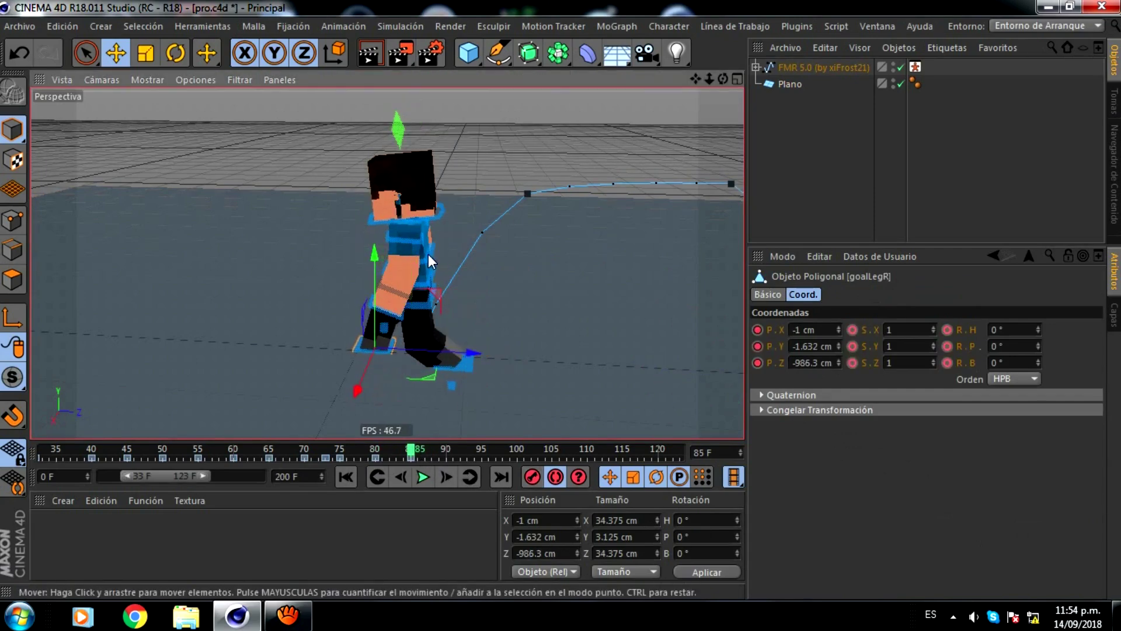
# Tilt the waist and bend the chest further forward.
pyautogui.click(425, 302)
pyautogui.click(174, 52)
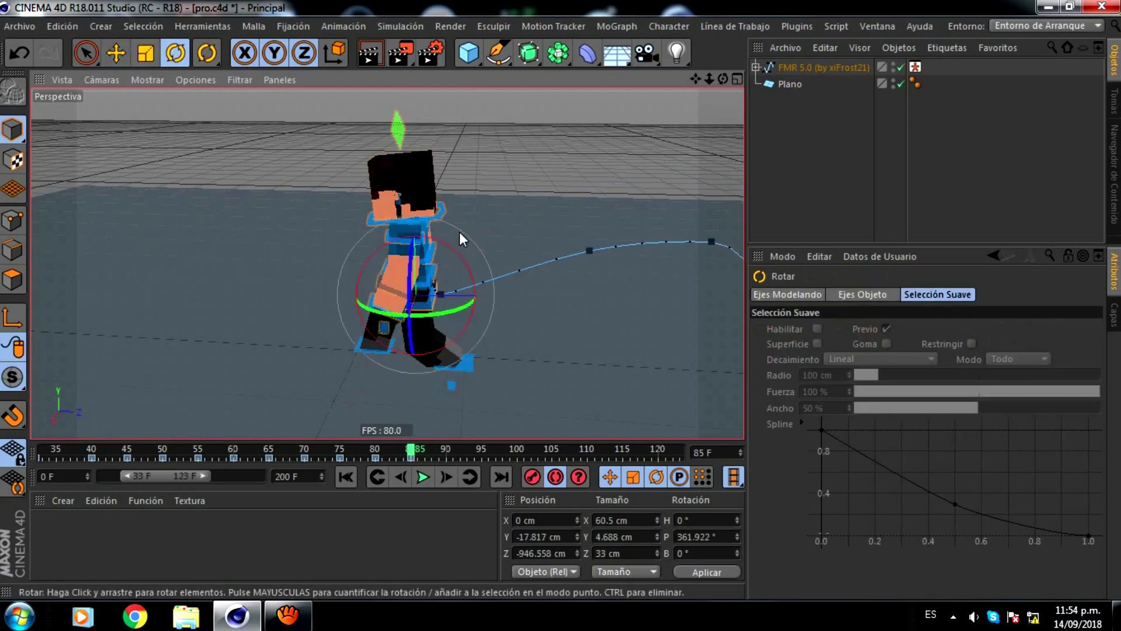
pyautogui.moveTo(462, 258); pyautogui.dragTo(408, 253)
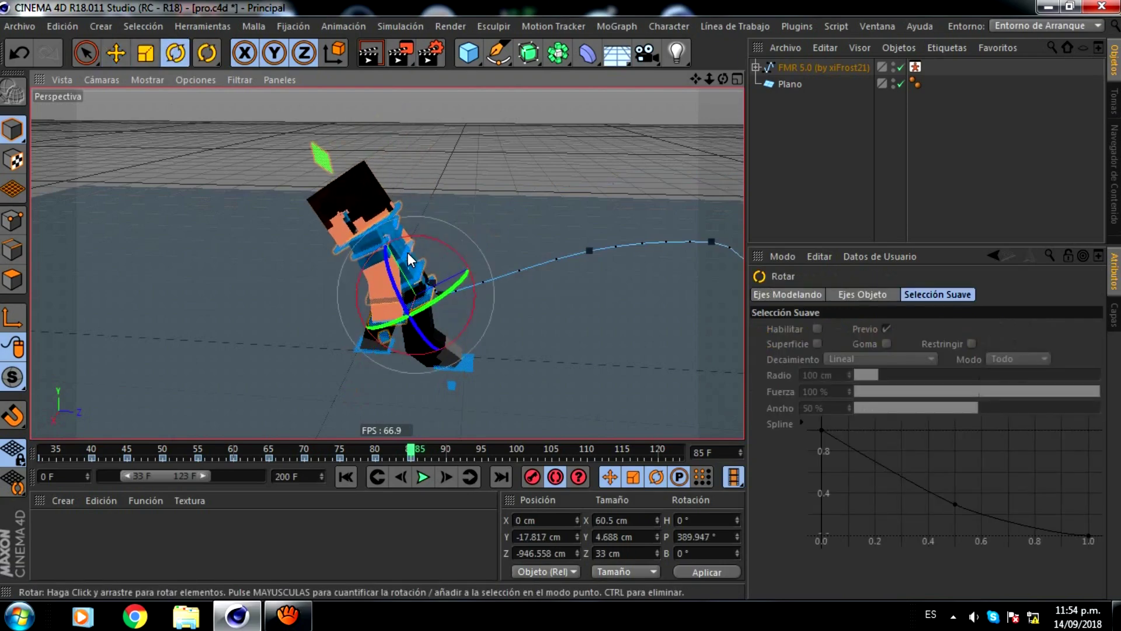
pyautogui.click(408, 269)
pyautogui.scroll(5, 412, 324)
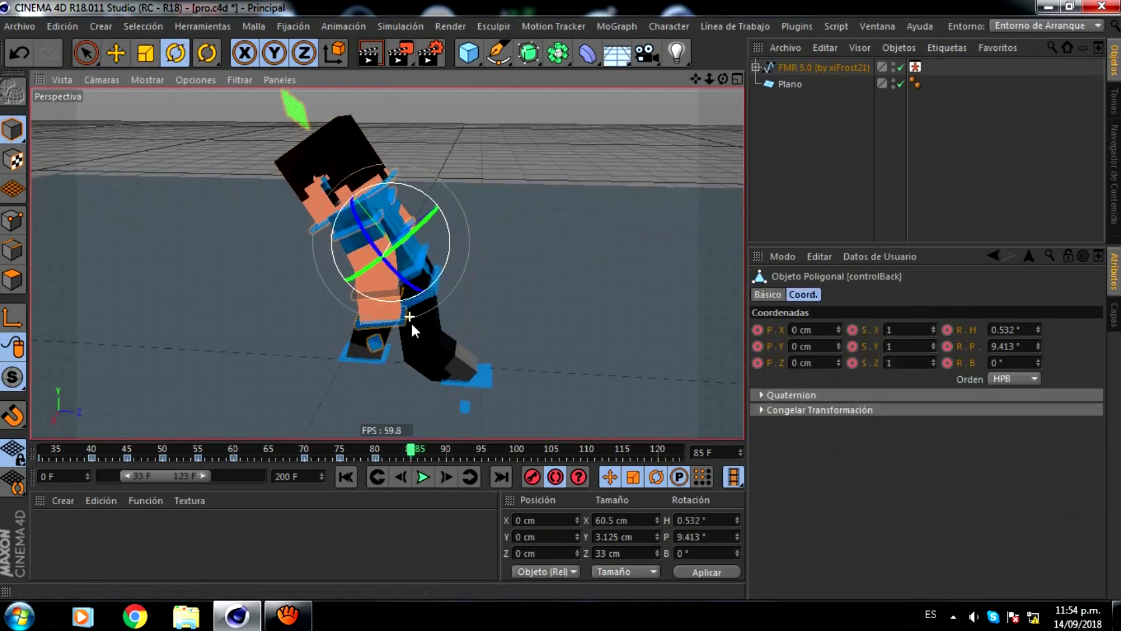
pyautogui.click(429, 289)
pyautogui.click(409, 217)
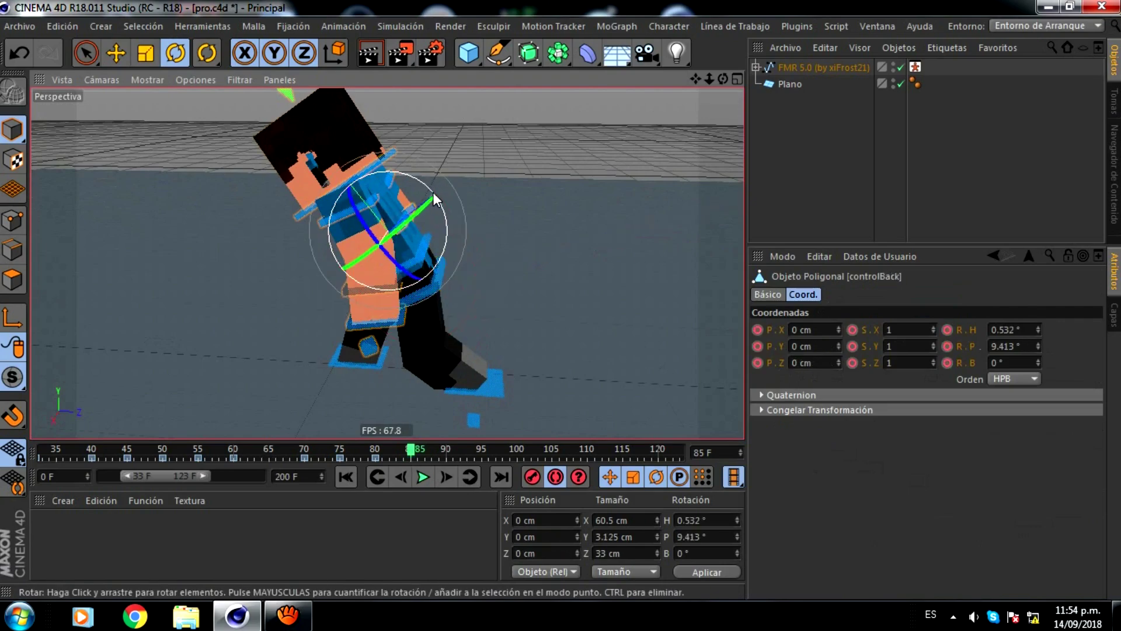
pyautogui.moveTo(443, 206); pyautogui.dragTo(316, 223)
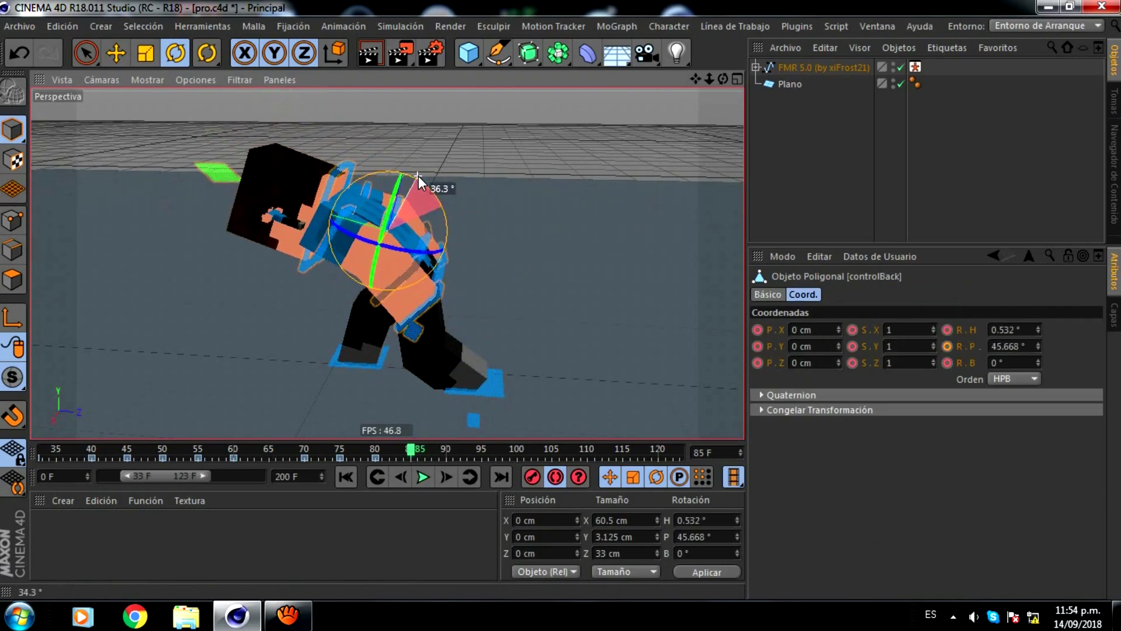
# Rotate the left and right arms, then rotate the waist forward into a hunch.
pyautogui.click(325, 244)
pyautogui.moveTo(370, 244); pyautogui.dragTo(386, 202)
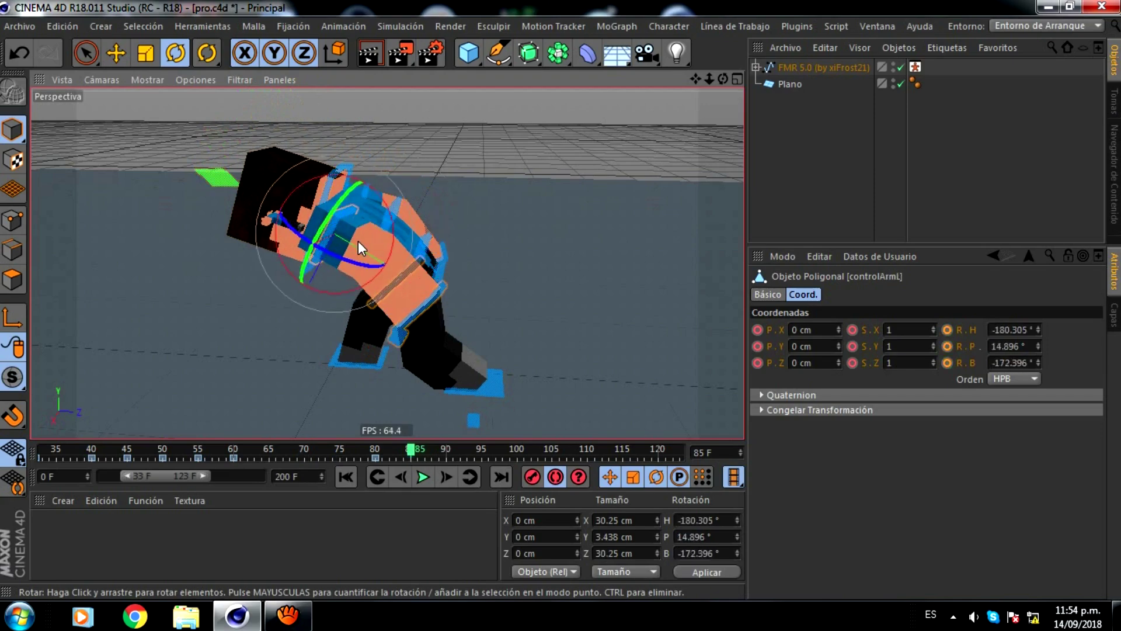
pyautogui.click(366, 194)
pyautogui.moveTo(350, 185); pyautogui.dragTo(362, 167)
pyautogui.click(334, 173)
pyautogui.click(451, 259)
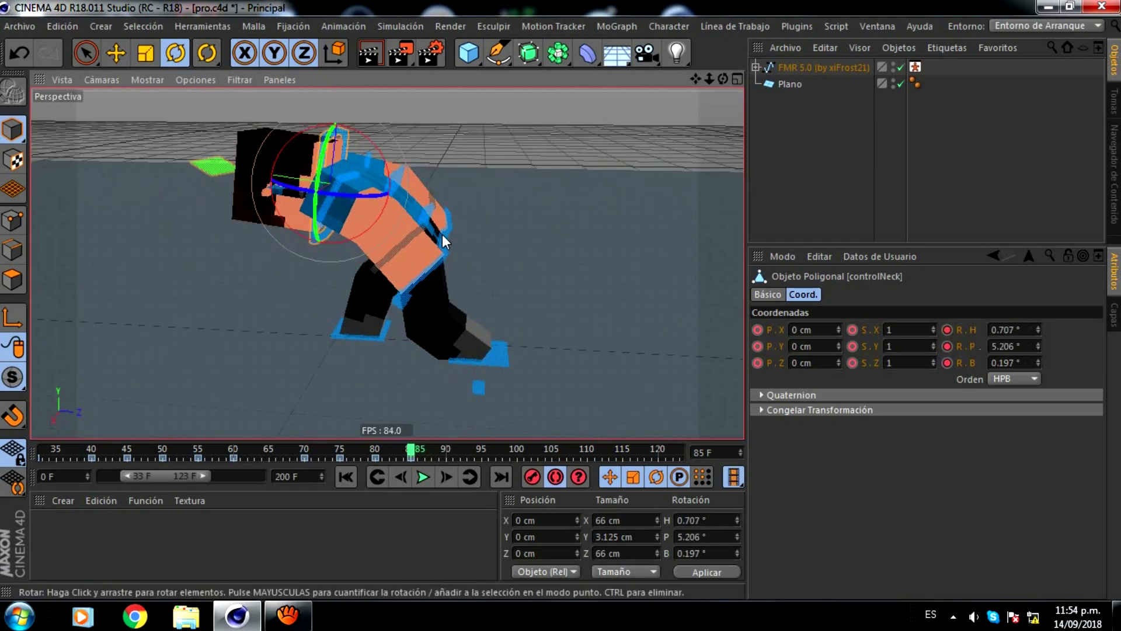
pyautogui.moveTo(442, 234); pyautogui.dragTo(443, 371)
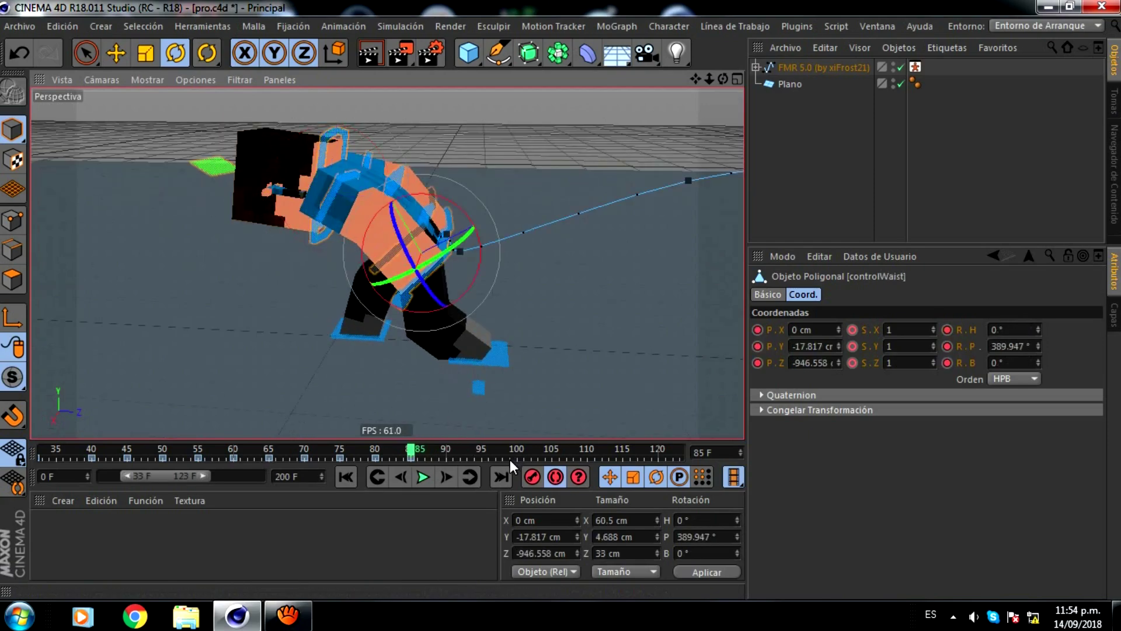
pyautogui.click(487, 449)
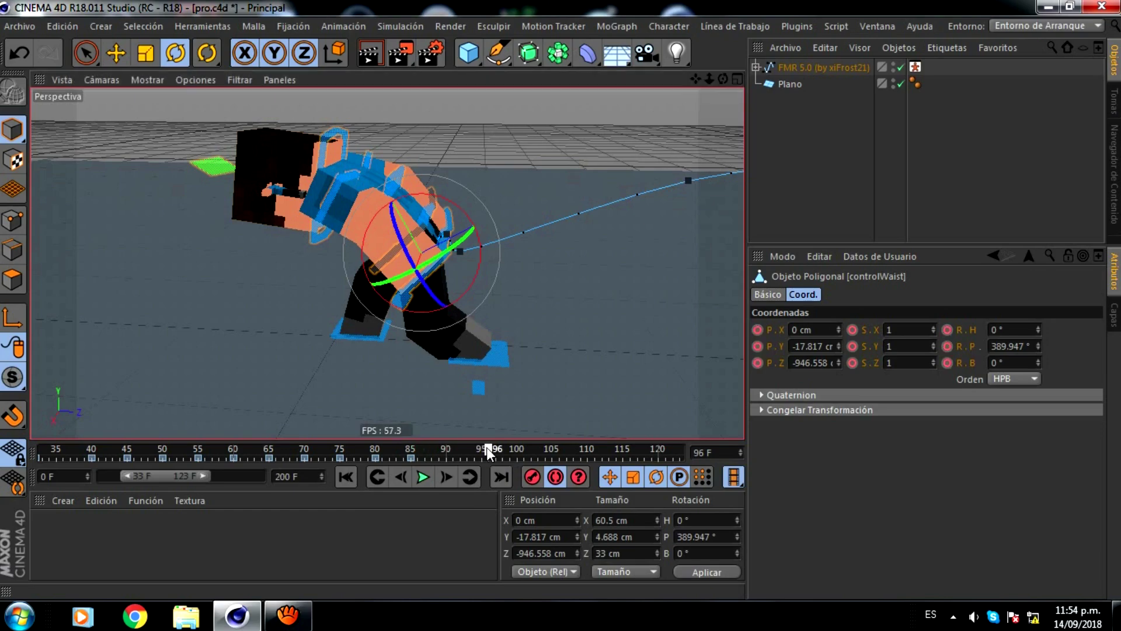
# Keyframe the pose with F9 and bend the waist and back further forward.
pyautogui.press('F9')
pyautogui.moveTo(441, 199); pyautogui.dragTo(432, 190)
pyautogui.click(116, 54)
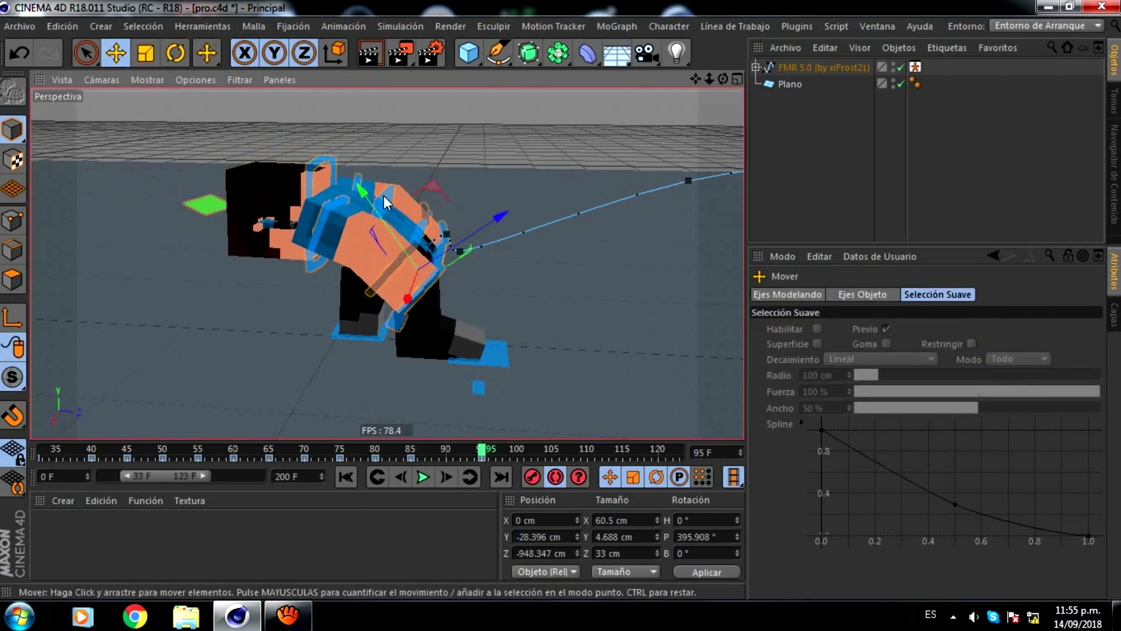
pyautogui.click(369, 186)
pyautogui.click(176, 52)
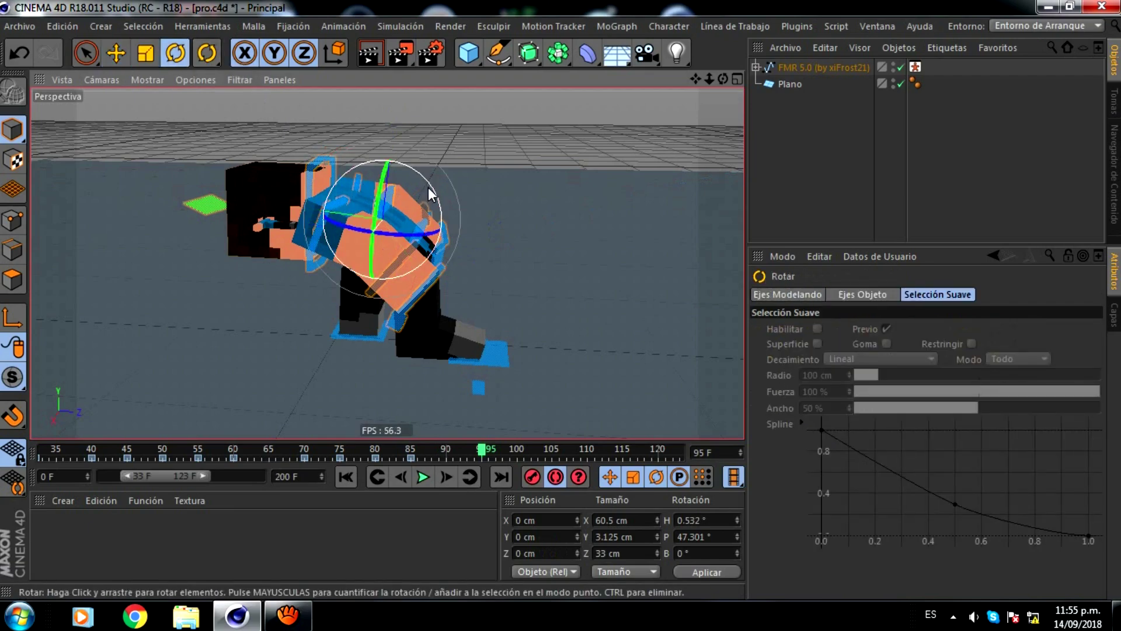
pyautogui.moveTo(428, 186); pyautogui.dragTo(426, 176)
# Swing the left arm down and rotate the right arm into position.
pyautogui.click(306, 178)
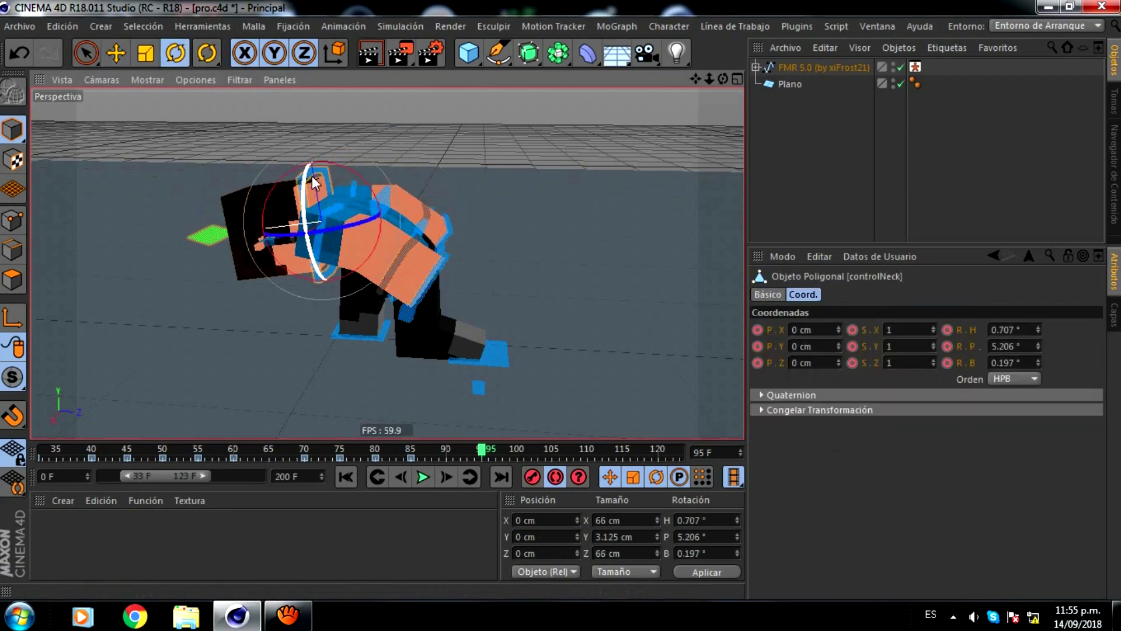
pyautogui.click(352, 173)
pyautogui.moveTo(346, 160); pyautogui.dragTo(379, 198)
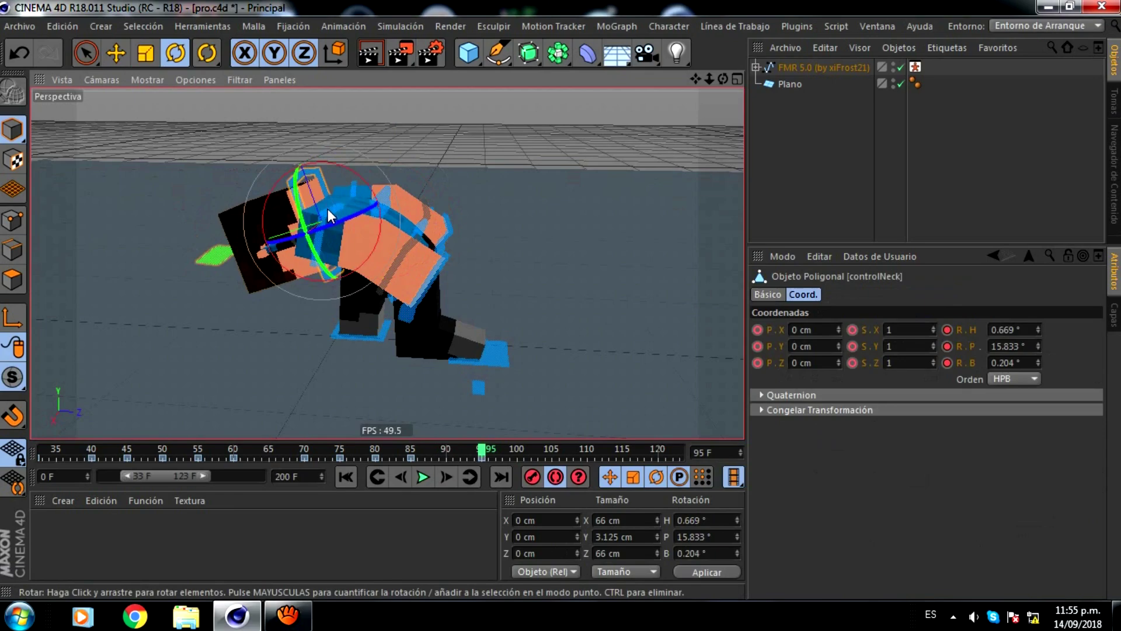
pyautogui.moveTo(378, 197); pyautogui.dragTo(320, 153)
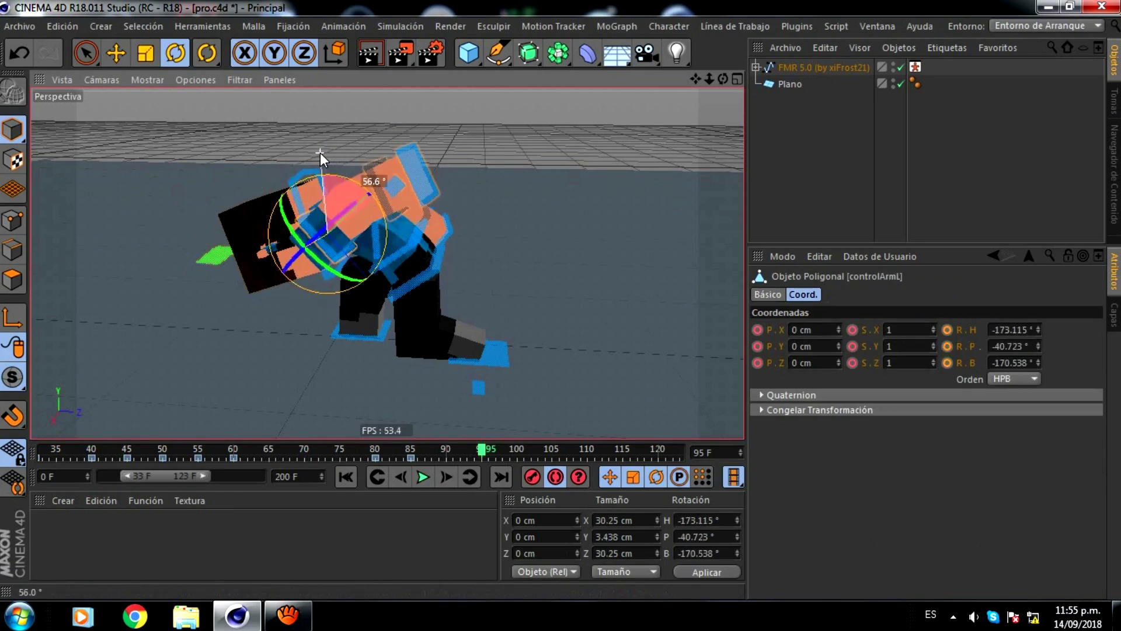
pyautogui.moveTo(722, 79); pyautogui.dragTo(551, 136)
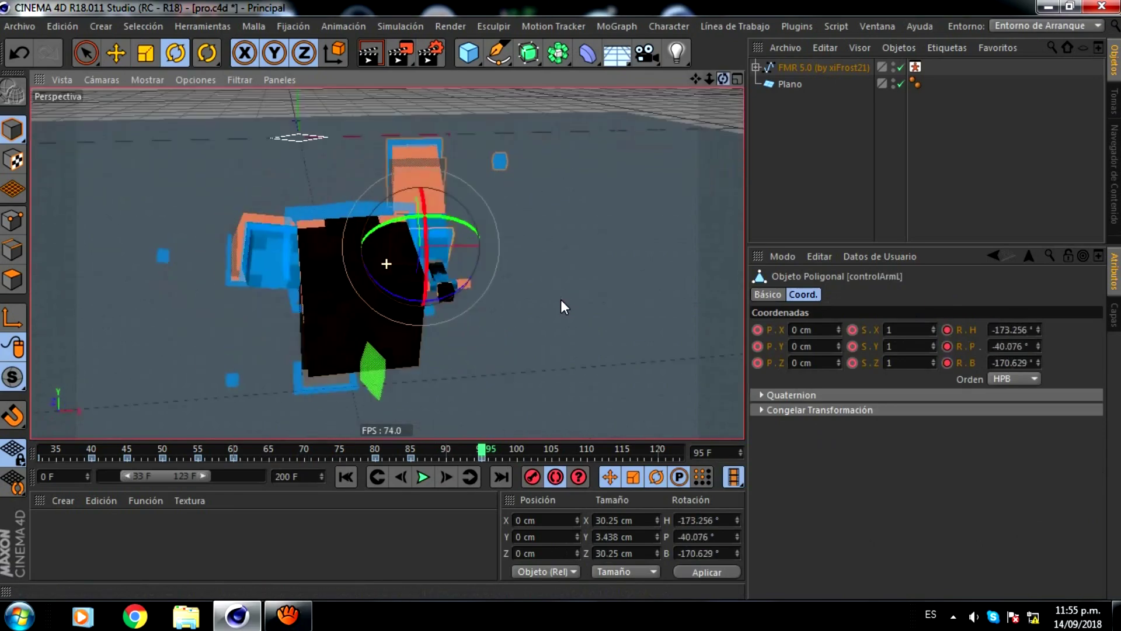
pyautogui.click(320, 248)
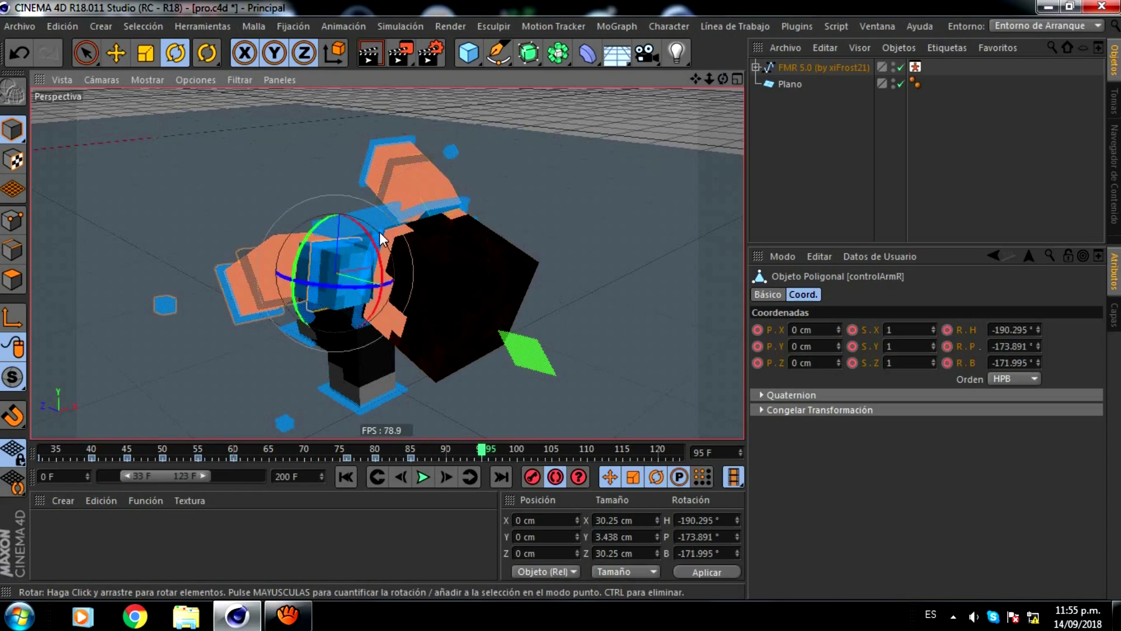
pyautogui.moveTo(370, 234)
pyautogui.mouseDown()
pyautogui.moveTo(390, 289)
pyautogui.moveTo(329, 310)
pyautogui.mouseUp()
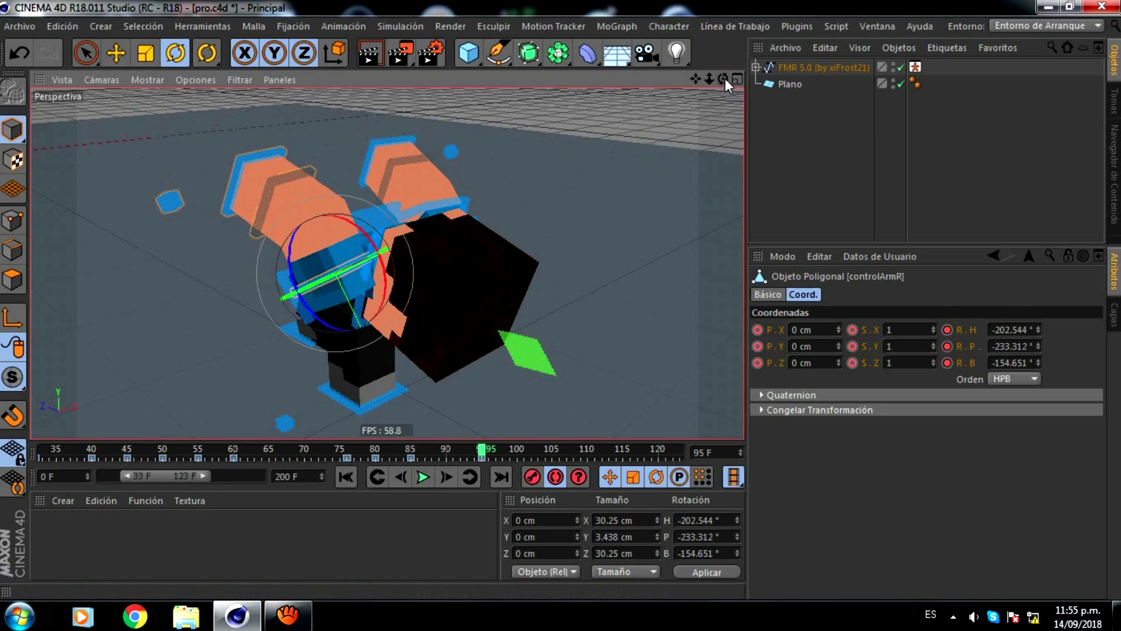
pyautogui.moveTo(725, 79); pyautogui.dragTo(561, 299)
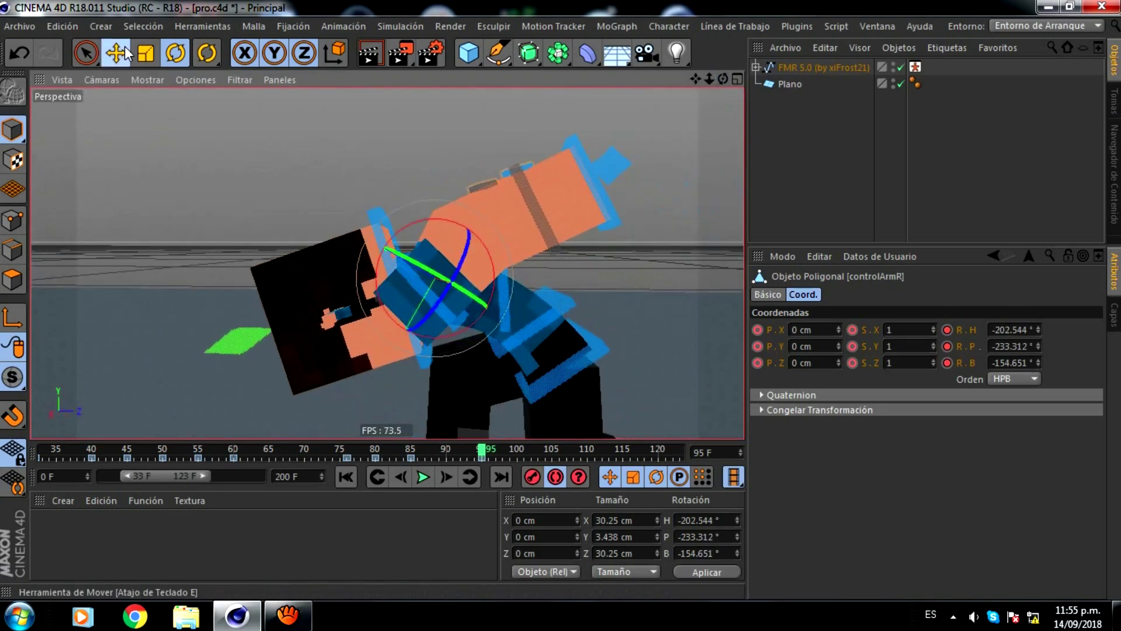
# Move both hand goals into place, then reposition the right hand goal at frame 85.
pyautogui.click(117, 53)
pyautogui.click(611, 211)
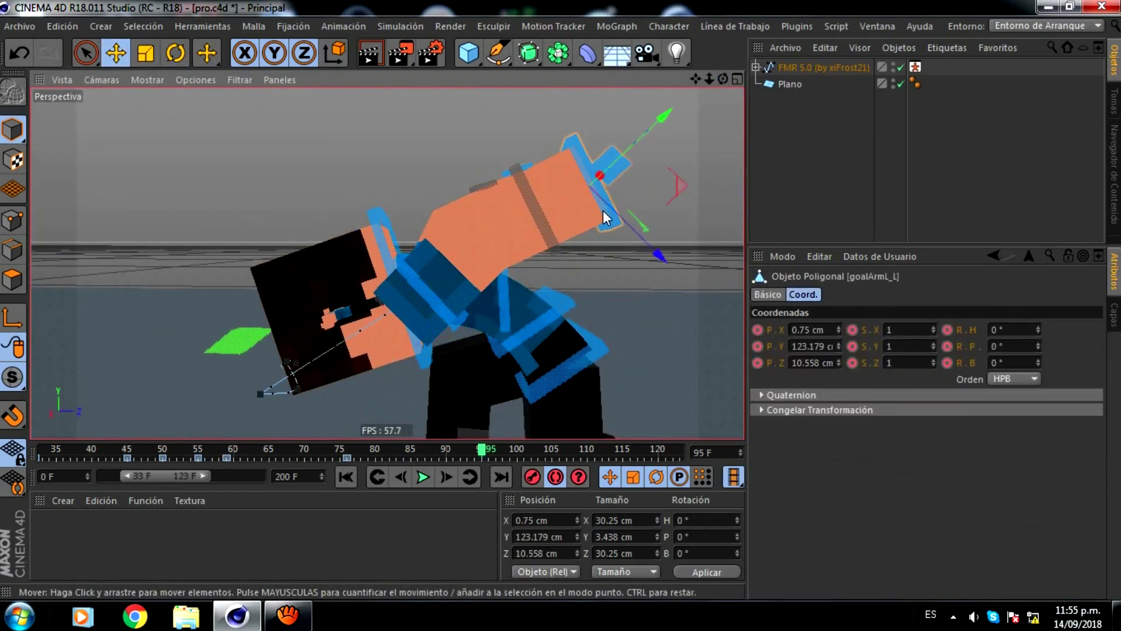
pyautogui.moveTo(682, 185)
pyautogui.mouseDown()
pyautogui.moveTo(663, 187)
pyautogui.moveTo(684, 244)
pyautogui.mouseUp()
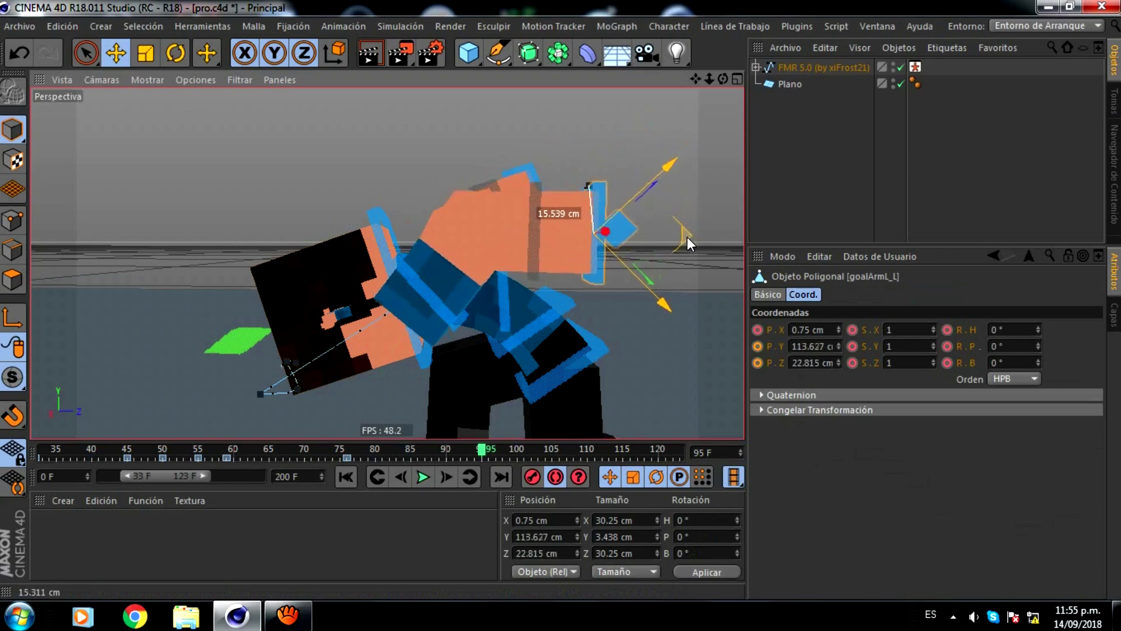
pyautogui.click(538, 174)
pyautogui.moveTo(543, 176)
pyautogui.mouseDown()
pyautogui.moveTo(451, 223)
pyautogui.moveTo(450, 242)
pyautogui.mouseUp()
pyautogui.scroll(-3, 433, 342)
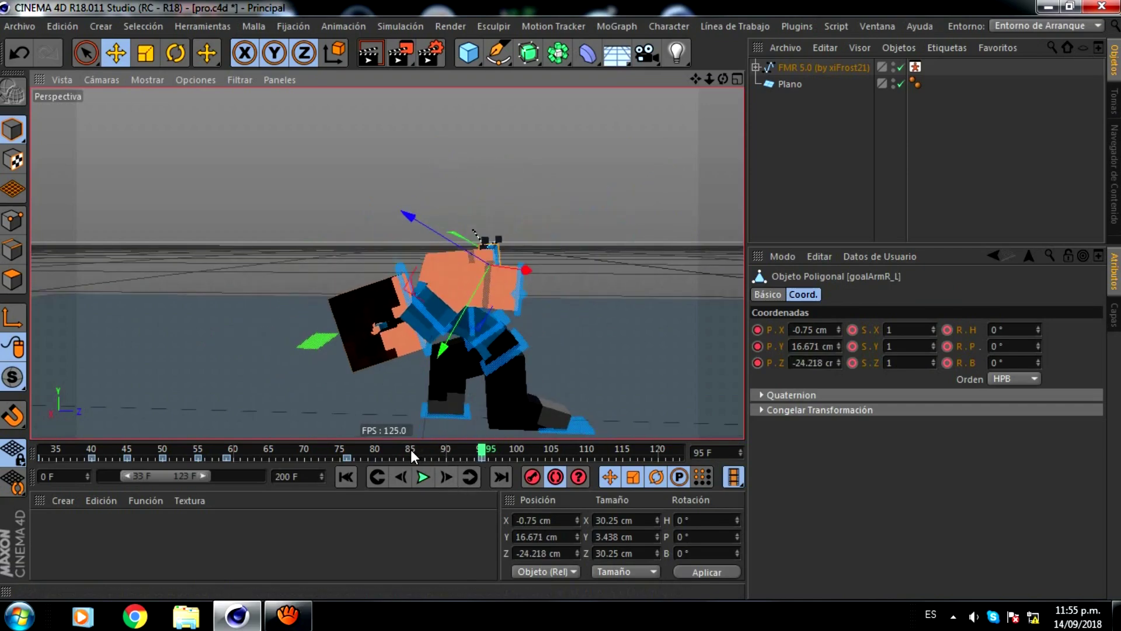
pyautogui.click(411, 450)
pyautogui.moveTo(463, 250); pyautogui.dragTo(516, 370)
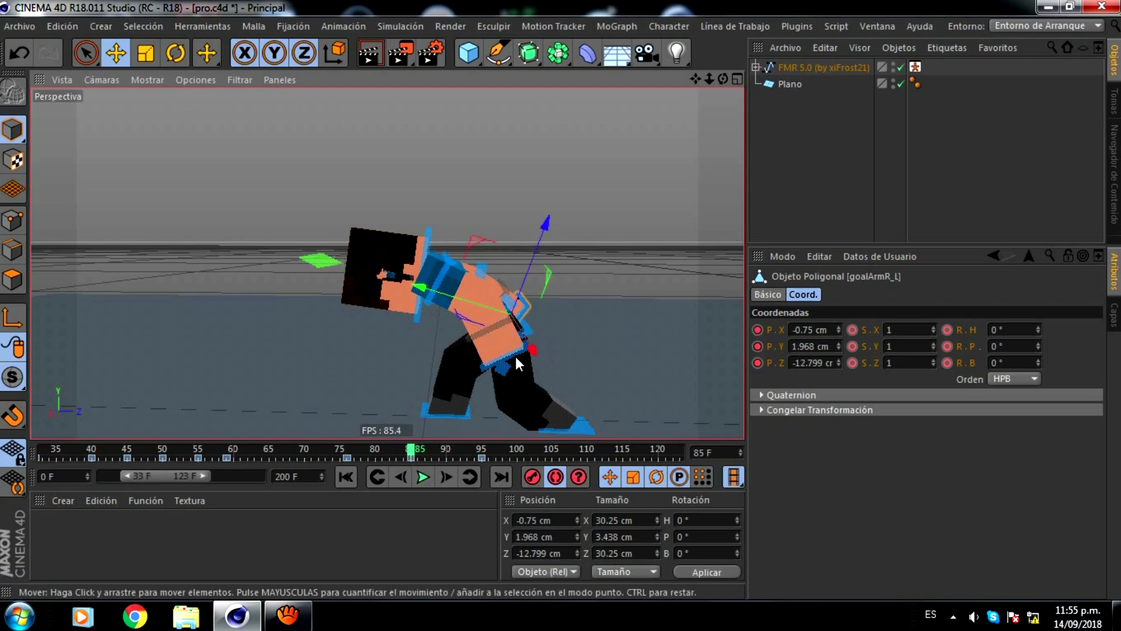
pyautogui.click(504, 369)
# Place the arm goal, play back the animation and scrub to around frame 80.
pyautogui.moveTo(529, 433); pyautogui.dragTo(554, 416)
pyautogui.scroll(-3, 514, 367)
pyautogui.click(849, 149)
pyautogui.click(423, 477)
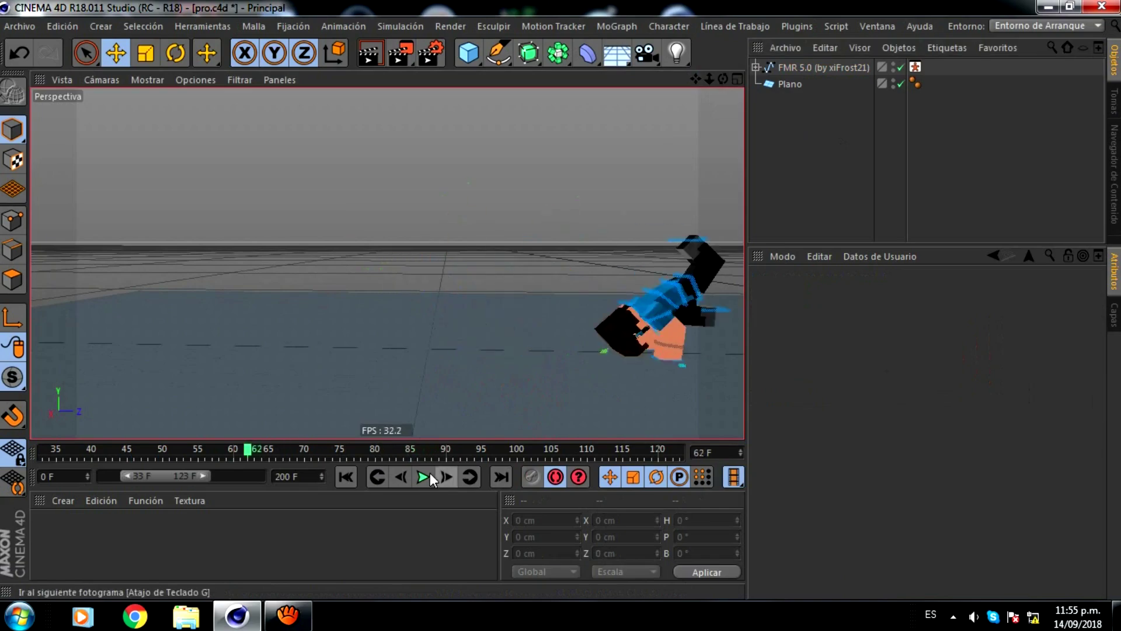
pyautogui.click(272, 449)
pyautogui.moveTo(271, 449); pyautogui.dragTo(351, 448)
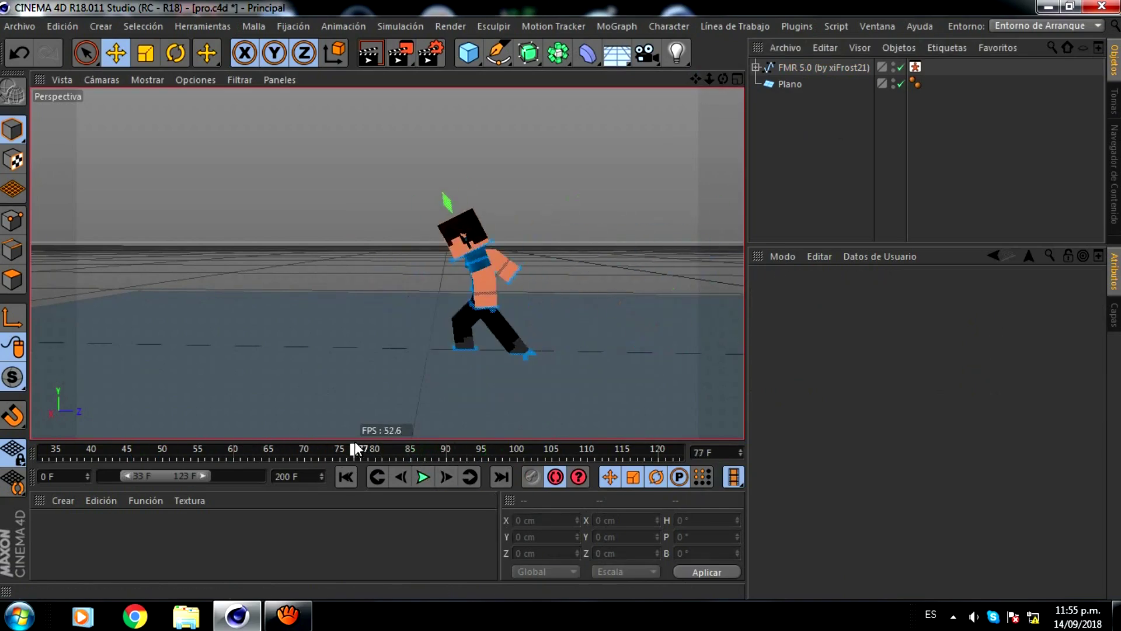
# Tilt the character's body forward and rotate controlArmR mid-tumble.
pyautogui.click(495, 299)
pyautogui.press('r')
pyautogui.moveTo(428, 375); pyautogui.dragTo(358, 440)
pyautogui.click(354, 449)
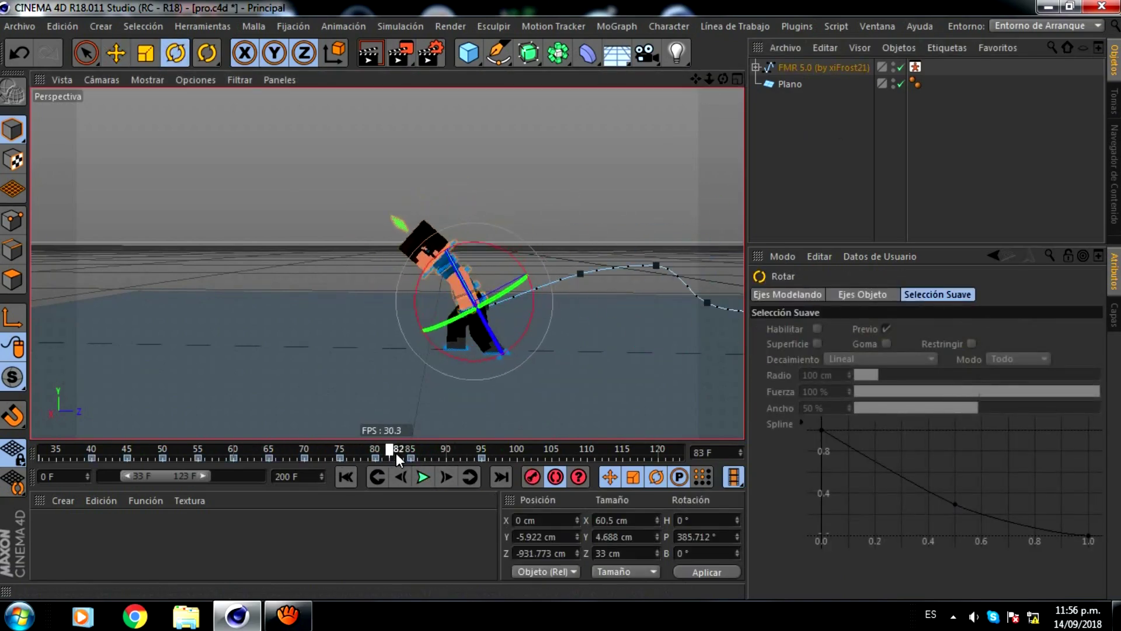
pyautogui.scroll(3, 536, 322)
pyautogui.scroll(3, 561, 299)
pyautogui.click(332, 308)
pyautogui.moveTo(331, 308); pyautogui.dragTo(318, 351)
# Key the crouched pose at frame 95 with Record Active Objects.
pyautogui.moveTo(354, 450)
pyautogui.mouseDown()
pyautogui.moveTo(276, 449)
pyautogui.moveTo(499, 449)
pyautogui.mouseUp()
pyautogui.scroll(-5, 499, 431)
pyautogui.moveTo(695, 78)
pyautogui.mouseDown()
pyautogui.moveTo(560, 299)
pyautogui.moveTo(378, 222)
pyautogui.mouseUp()
pyautogui.click(915, 67)
pyautogui.click(1051, 351)
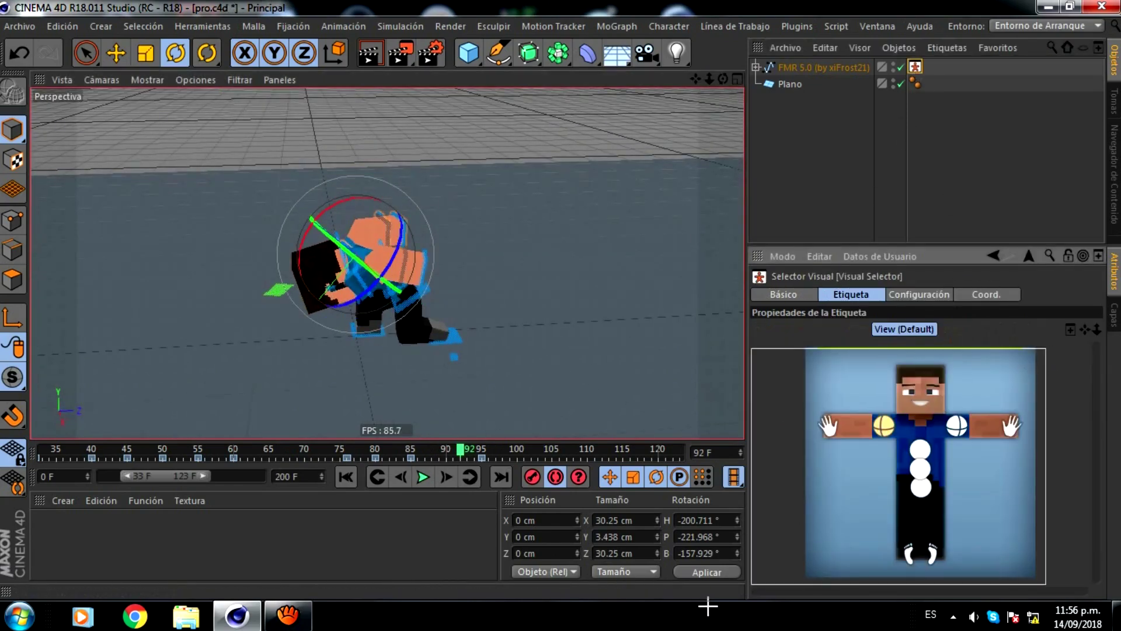
pyautogui.press('e')
pyautogui.click(483, 450)
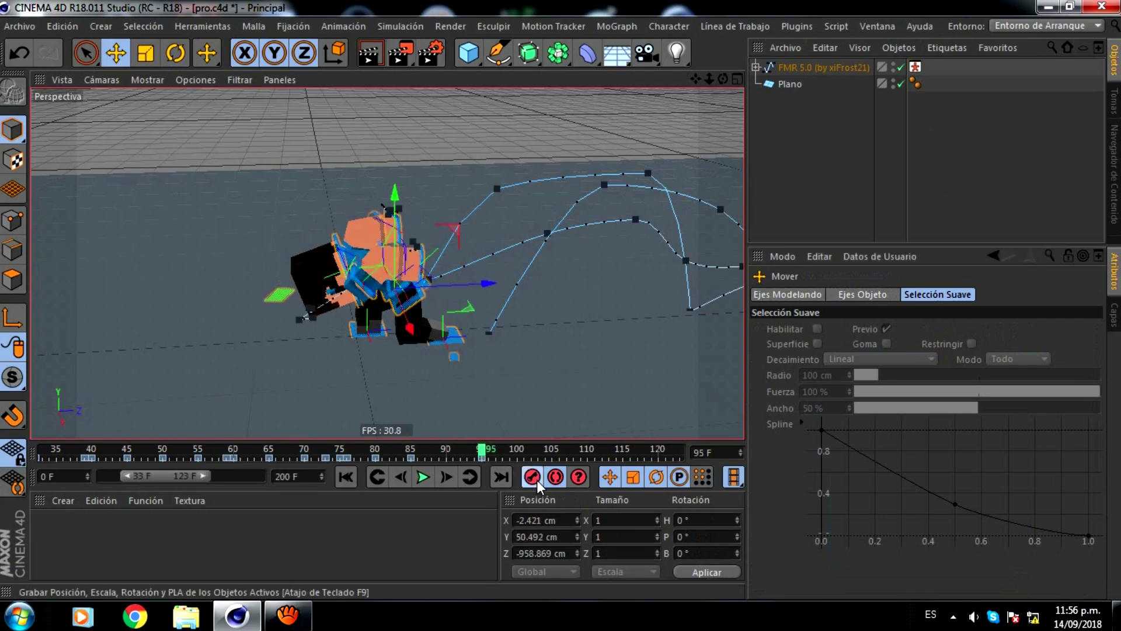
pyautogui.click(518, 450)
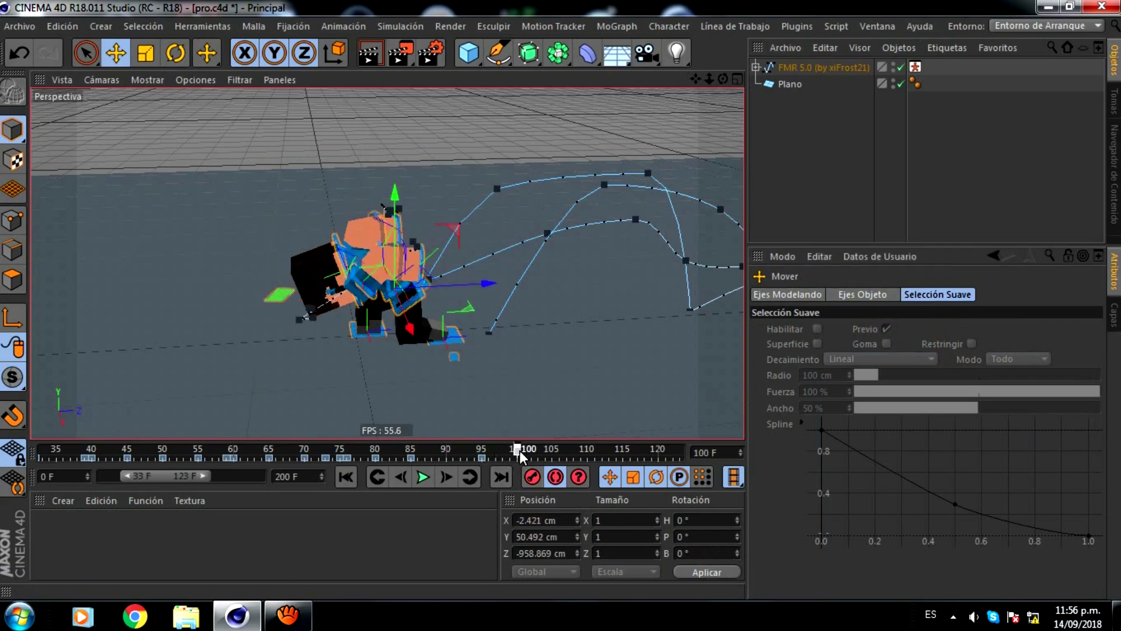
# At frame 100, lift controlWaist high and tip the body over about 87 degrees.
pyautogui.click(836, 166)
pyautogui.click(410, 300)
pyautogui.moveTo(412, 300)
pyautogui.keyDown('alt'); pyautogui.mouseDown()
pyautogui.moveTo(701, 97)
pyautogui.moveTo(456, 179)
pyautogui.mouseUp(); pyautogui.keyUp('alt')
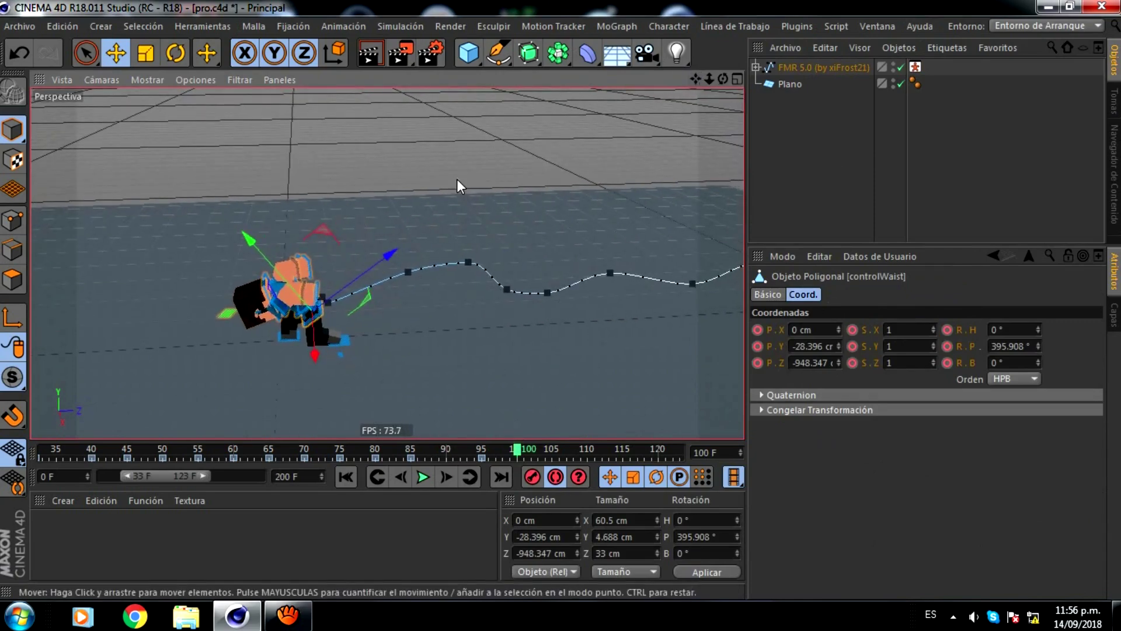
pyautogui.moveTo(329, 232); pyautogui.dragTo(457, 127)
pyautogui.keyDown('alt'); pyautogui.moveTo(442, 193); pyautogui.dragTo(313, 132); pyautogui.keyUp('alt')
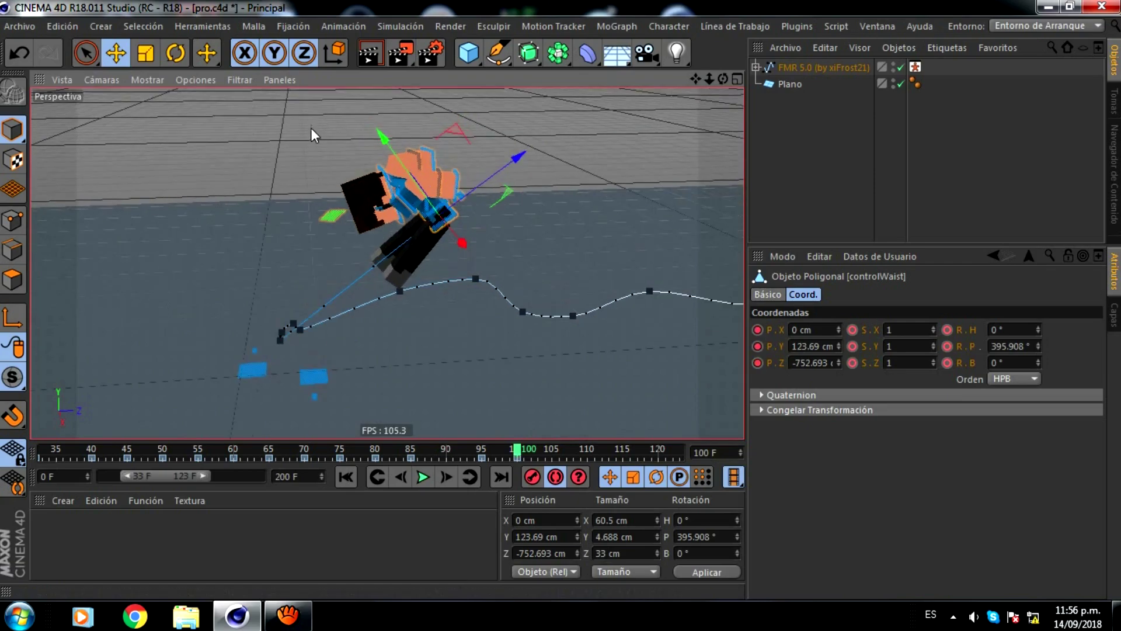
pyautogui.click(175, 53)
pyautogui.moveTo(493, 186)
pyautogui.mouseDown()
pyautogui.moveTo(474, 169)
pyautogui.moveTo(567, 254)
pyautogui.moveTo(589, 306)
pyautogui.mouseUp()
# Bend the back control and rotate the right arm into the tumble.
pyautogui.scroll(3, 460, 212)
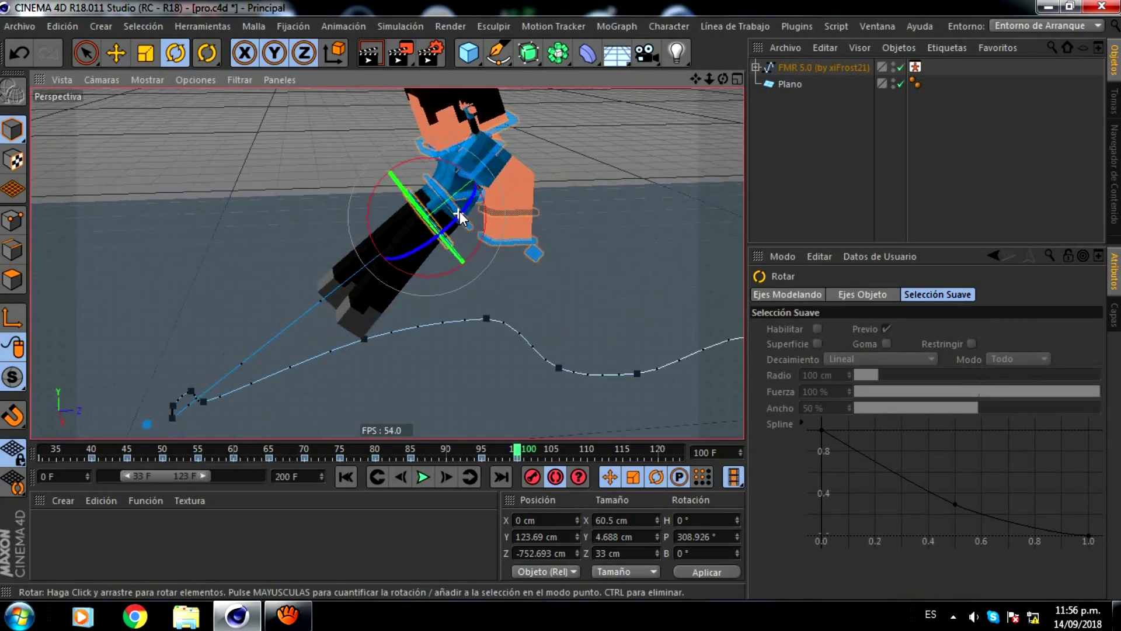
pyautogui.scroll(3, 464, 200)
pyautogui.click(478, 187)
pyautogui.scroll(-3, 476, 190)
pyautogui.moveTo(512, 142)
pyautogui.mouseDown()
pyautogui.moveTo(546, 157)
pyautogui.moveTo(571, 251)
pyautogui.moveTo(537, 330)
pyautogui.mouseUp()
pyautogui.click(530, 175)
pyautogui.scroll(3, 496, 154)
pyautogui.click(481, 187)
pyautogui.scroll(-3, 495, 211)
pyautogui.scroll(3, 530, 214)
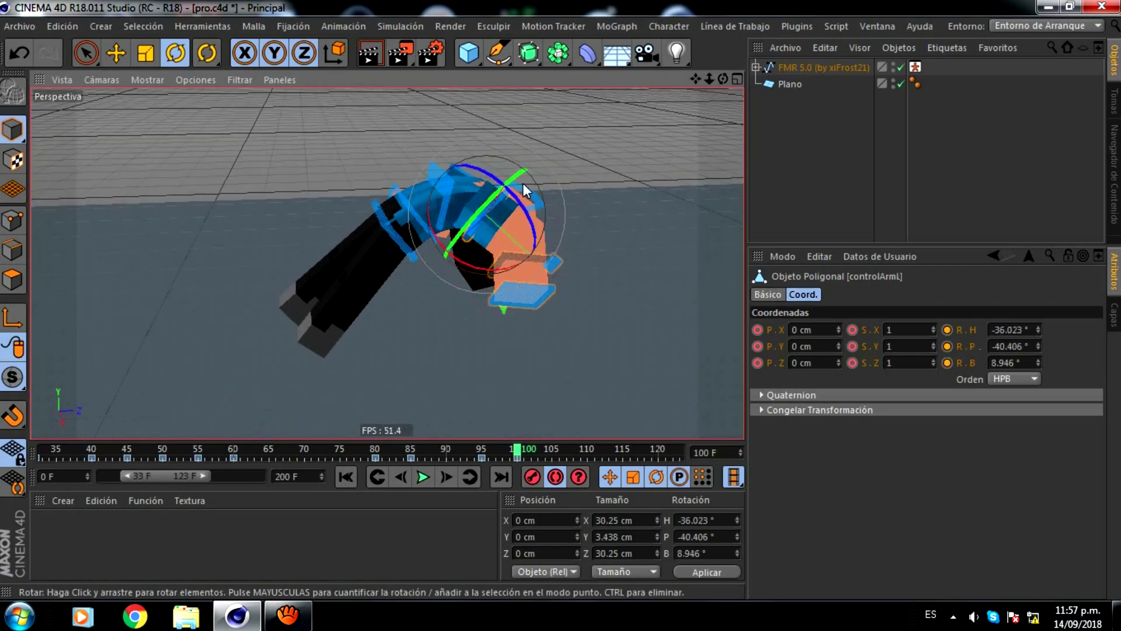
pyautogui.click(269, 182)
pyautogui.moveTo(523, 185)
pyautogui.keyDown('alt'); pyautogui.mouseDown()
pyautogui.moveTo(274, 193)
pyautogui.moveTo(346, 186)
pyautogui.moveTo(702, 90)
pyautogui.moveTo(561, 299)
pyautogui.mouseUp(); pyautogui.keyUp('alt')
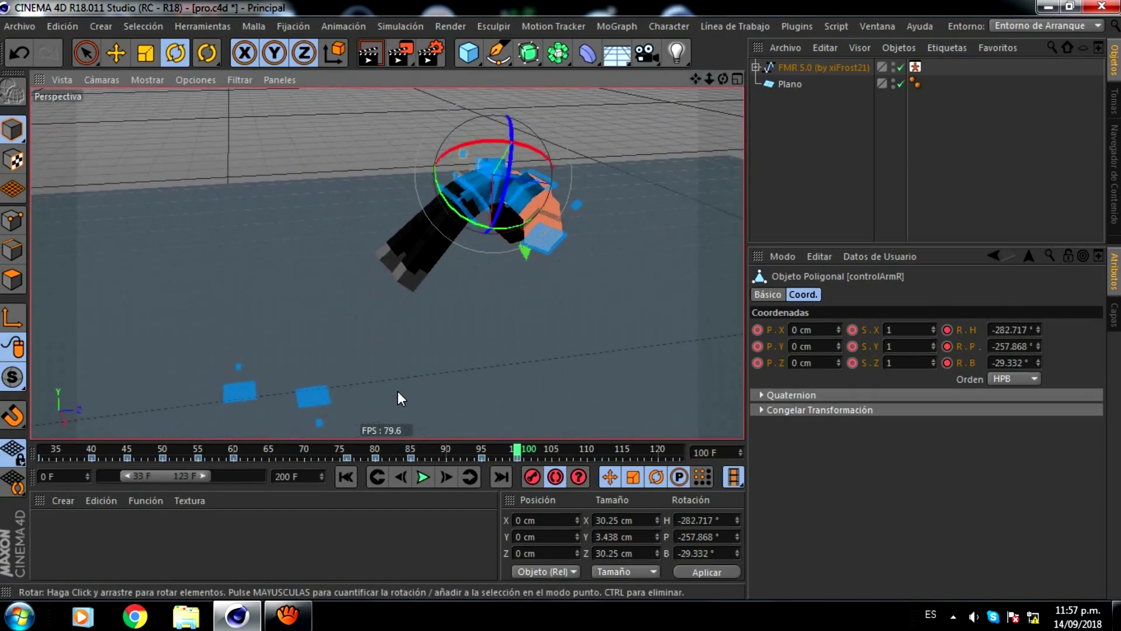
# Raise goalLegR and goalLegL up and back.
pyautogui.click(241, 394)
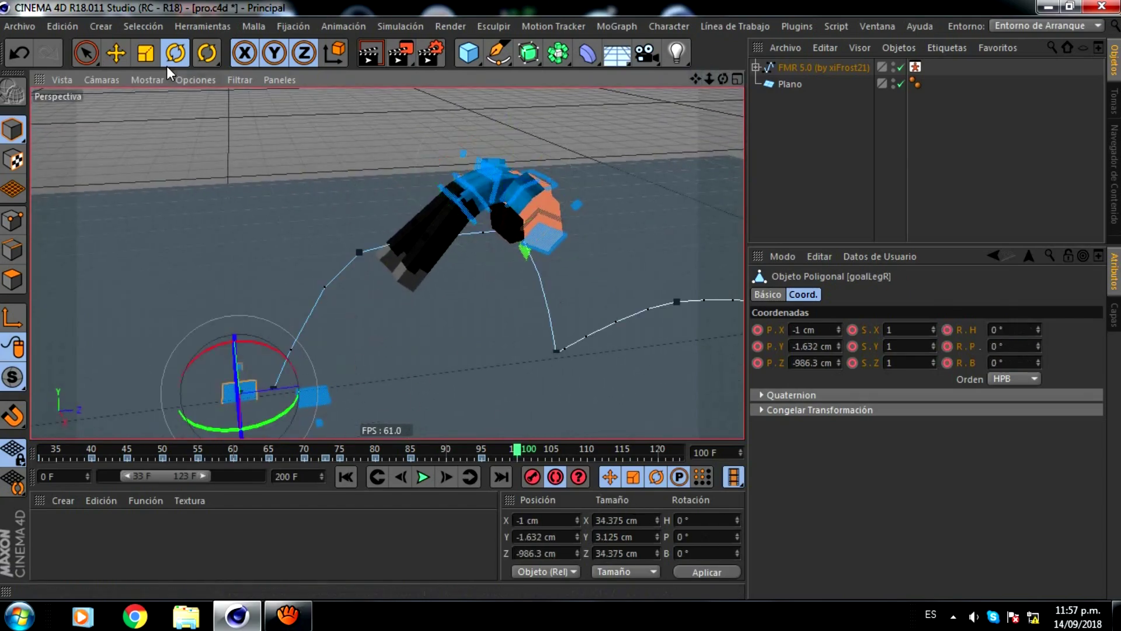
pyautogui.press('e')
pyautogui.moveTo(296, 343); pyautogui.dragTo(447, 224)
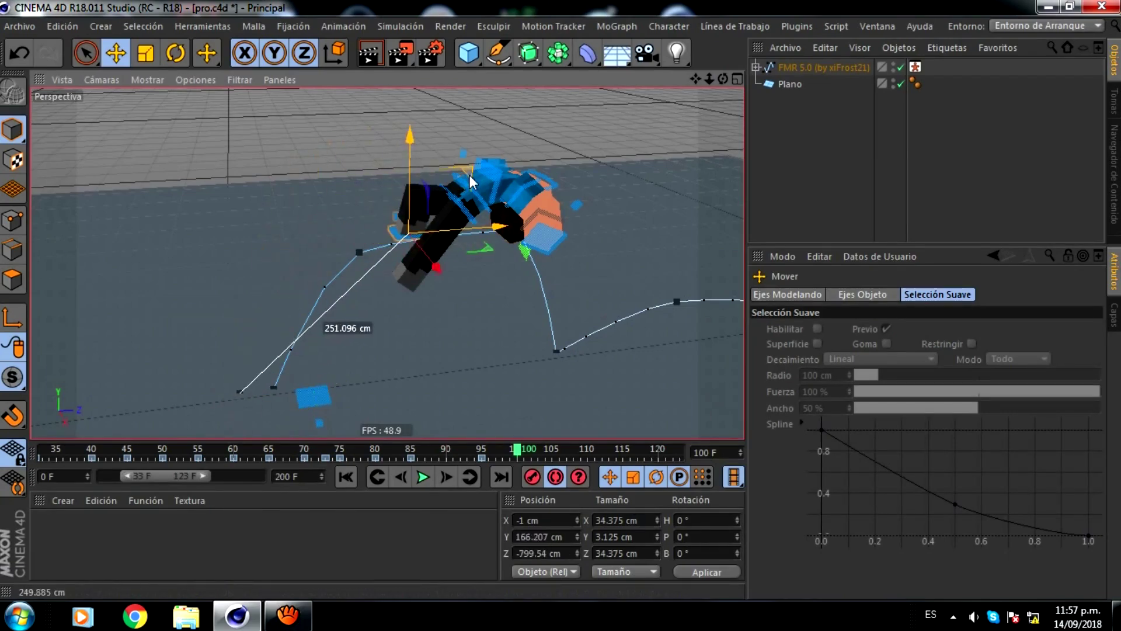
pyautogui.click(323, 399)
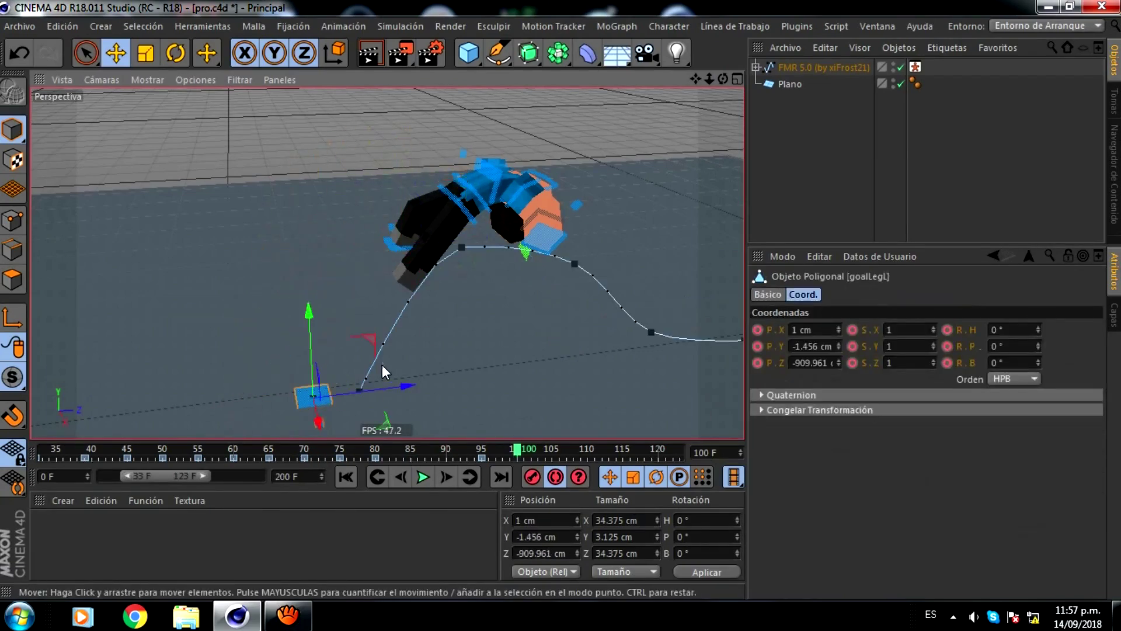
pyautogui.moveTo(382, 364); pyautogui.dragTo(509, 246)
# Select the leg goal's keyframes around frame 100 for retiming.
pyautogui.moveTo(519, 449); pyautogui.dragTo(496, 449)
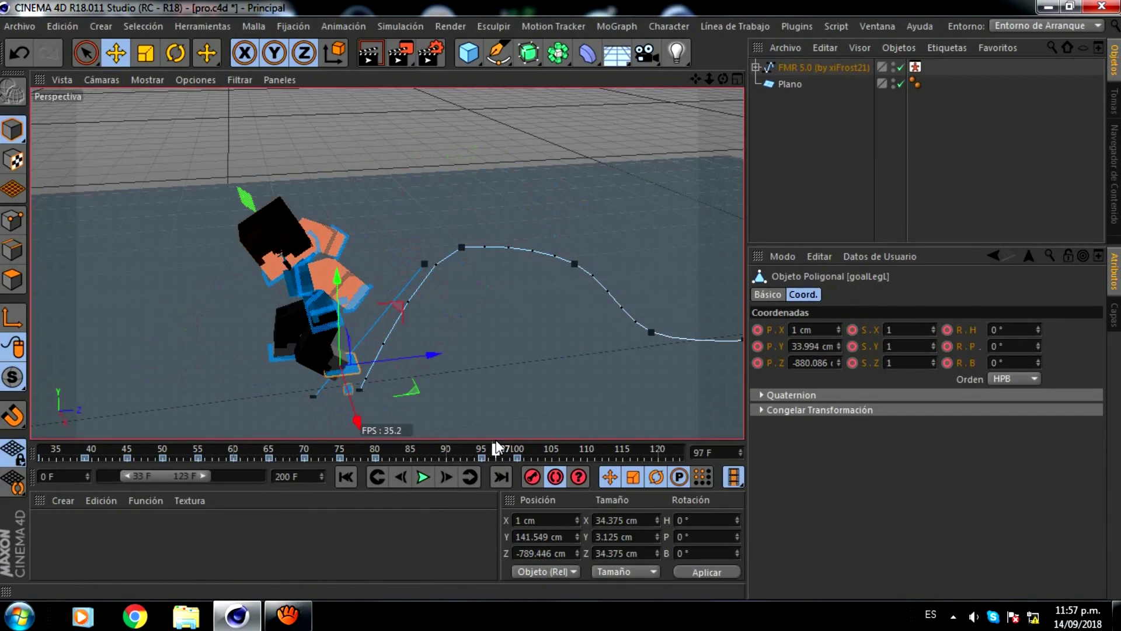
pyautogui.click(916, 67)
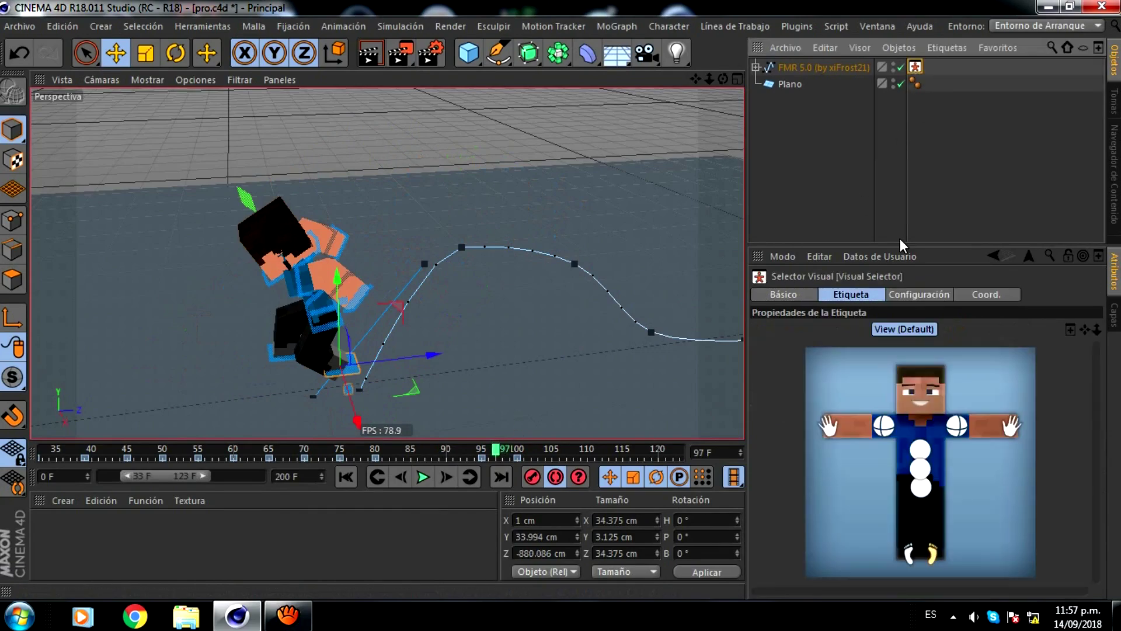
pyautogui.click(900, 560)
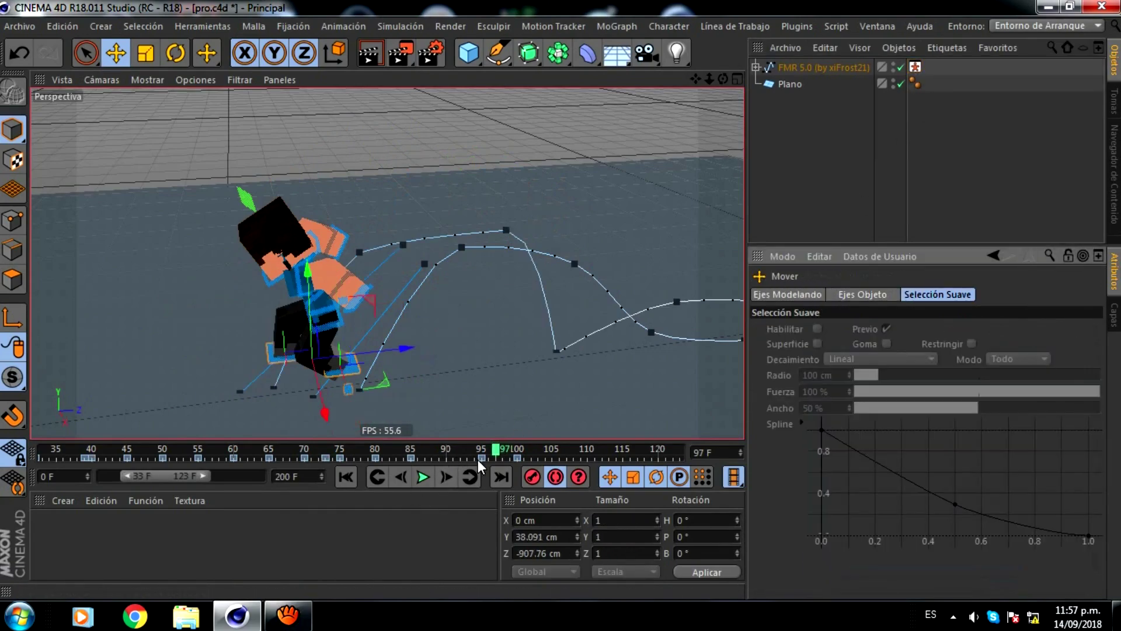
pyautogui.moveTo(478, 459)
pyautogui.mouseDown()
pyautogui.moveTo(514, 451)
pyautogui.moveTo(506, 451)
pyautogui.mouseUp()
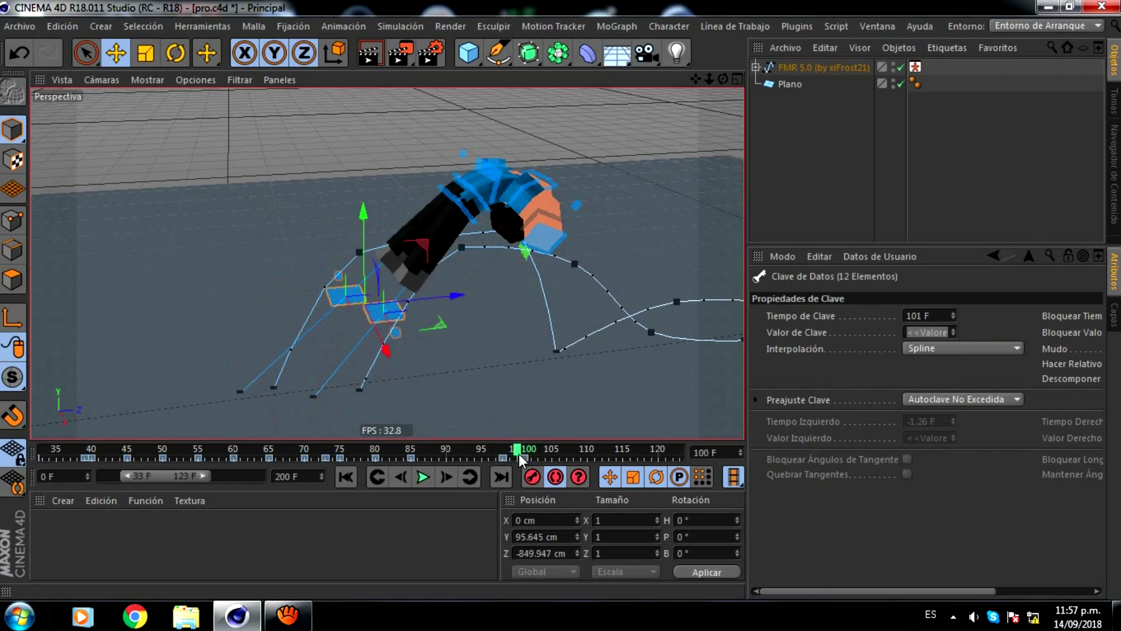
# Play the animation to frame 114, frame the rig and save the scene.
pyautogui.click(614, 356)
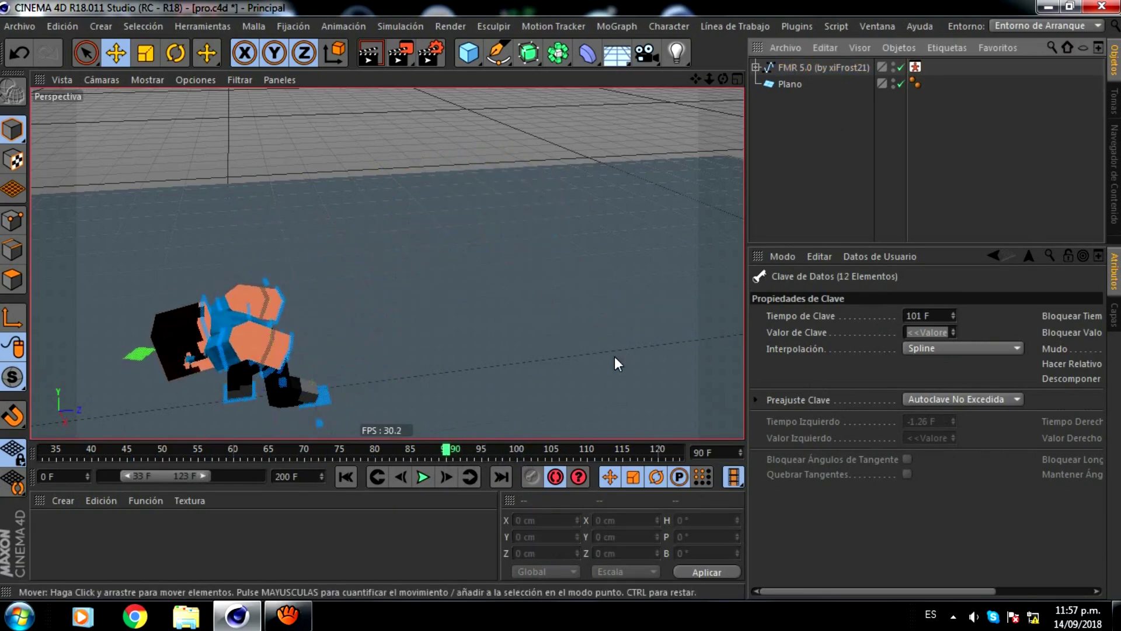
pyautogui.click(422, 477)
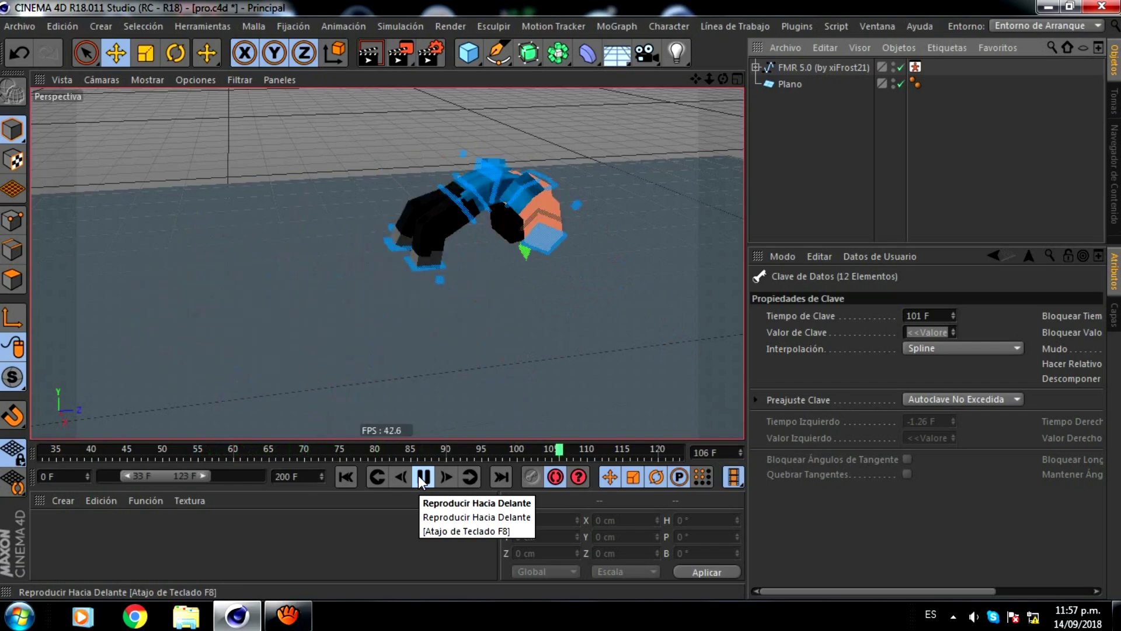
pyautogui.click(421, 476)
pyautogui.click(484, 217)
pyautogui.keyDown('alt'); pyautogui.moveTo(485, 234); pyautogui.dragTo(584, 193); pyautogui.keyUp('alt')
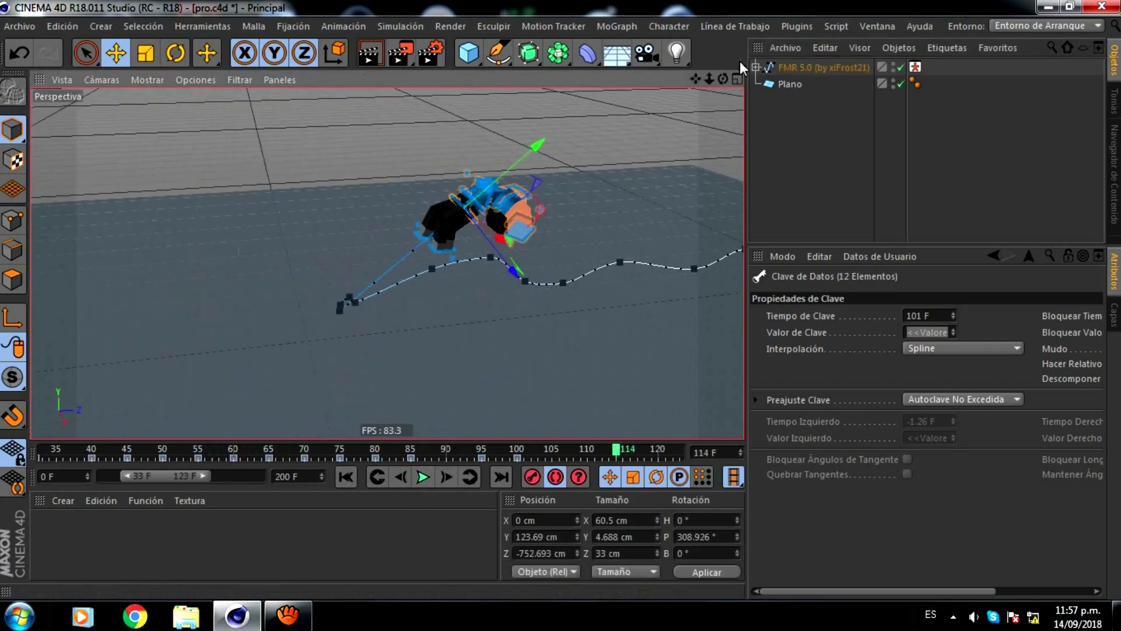
pyautogui.moveTo(697, 80); pyautogui.dragTo(705, 85)
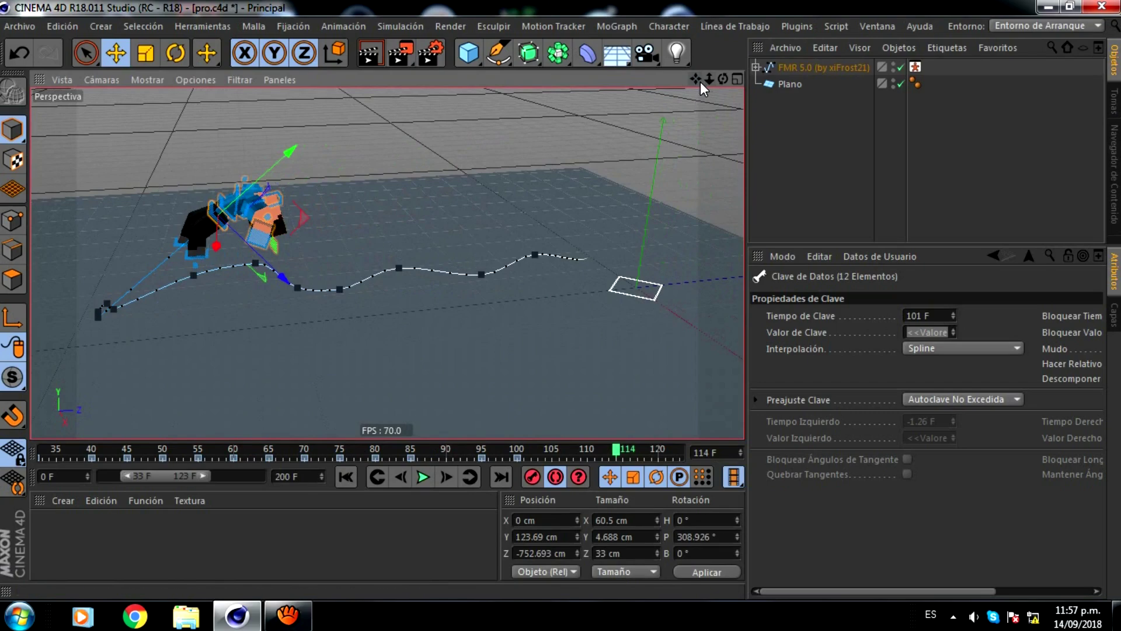
pyautogui.hotkey('ctrl', 's')
# At frame 110, move the FMR 5.0 rig along its path and rotate it over into a tumble.
pyautogui.keyDown('alt'); pyautogui.moveTo(197, 211); pyautogui.dragTo(407, 269, button='middle'); pyautogui.keyUp('alt')
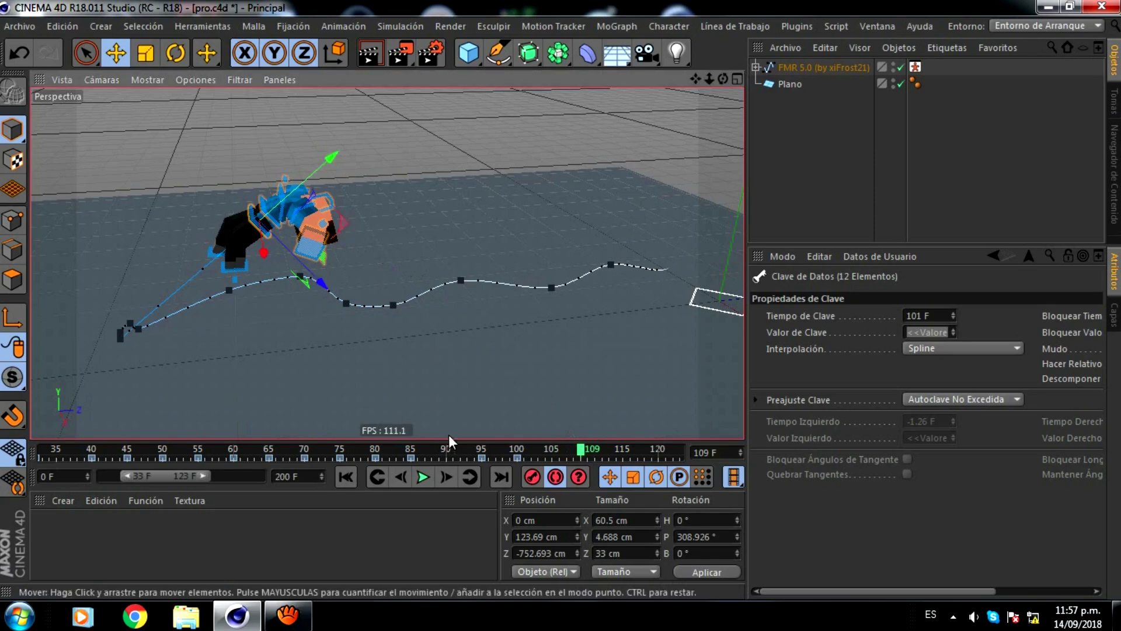
pyautogui.click(446, 478)
pyautogui.moveTo(261, 220)
pyautogui.mouseDown()
pyautogui.moveTo(520, 207)
pyautogui.moveTo(470, 216)
pyautogui.mouseUp()
pyautogui.press('r')
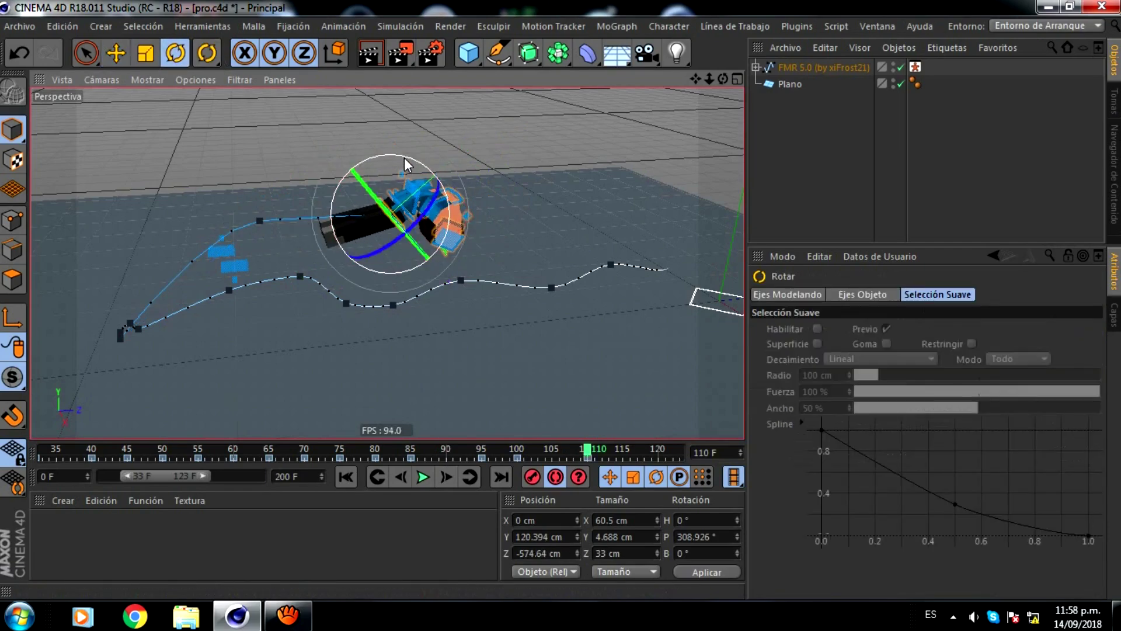
pyautogui.moveTo(407, 158)
pyautogui.mouseDown()
pyautogui.moveTo(410, 262)
pyautogui.moveTo(358, 269)
pyautogui.moveTo(341, 256)
pyautogui.mouseUp()
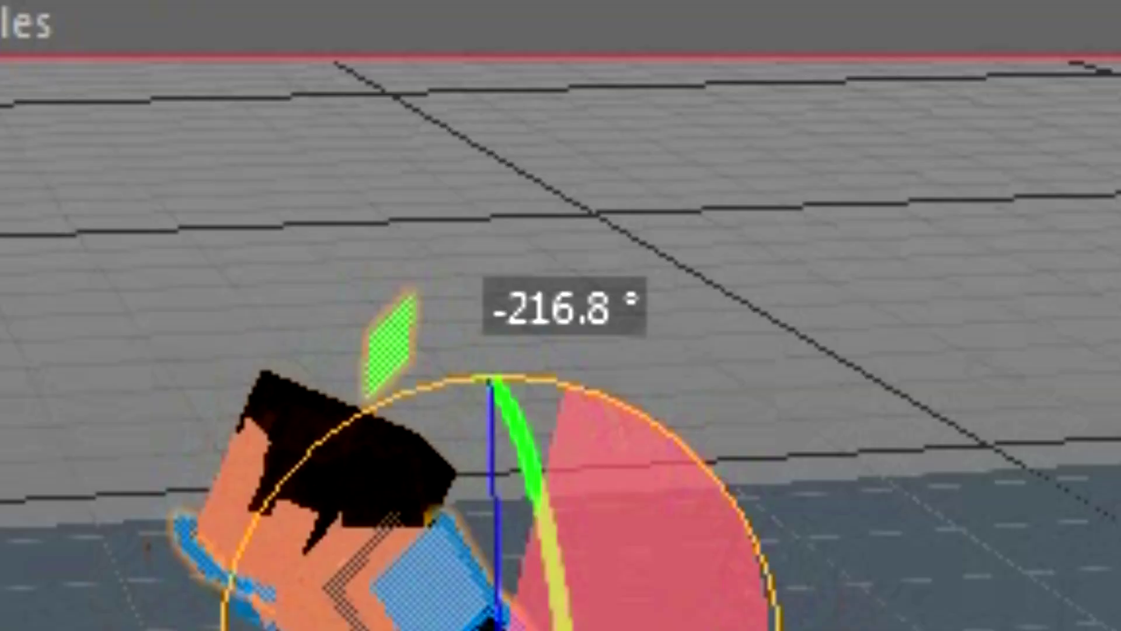
pyautogui.moveTo(320, 427); pyautogui.dragTo(320, 425)
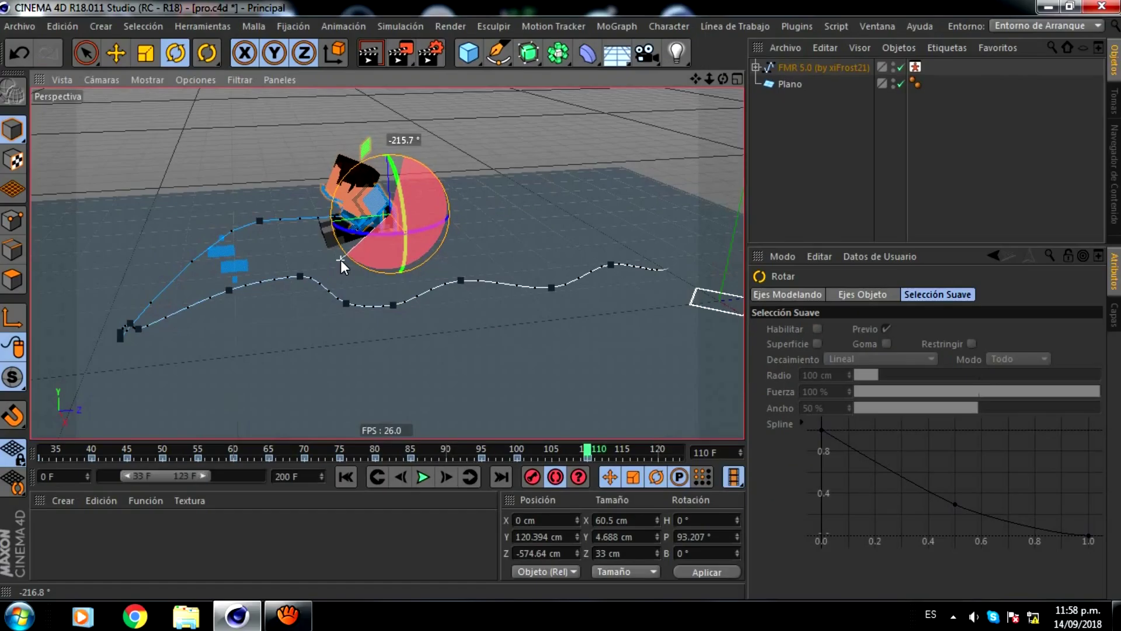
pyautogui.moveTo(341, 261); pyautogui.dragTo(342, 262)
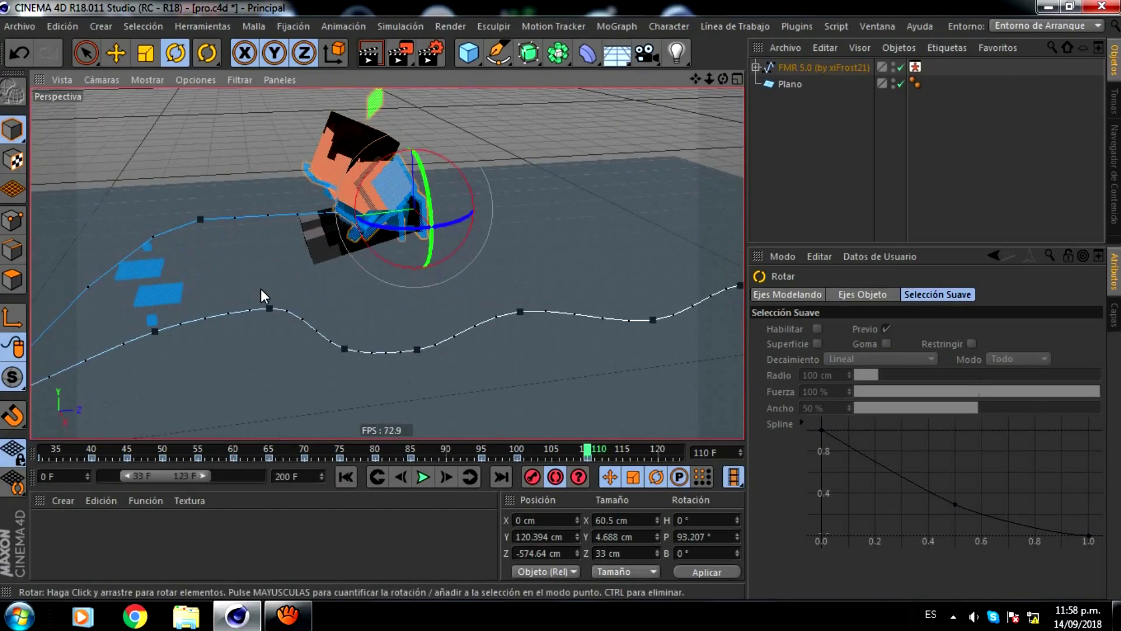
# At frame 103, raise the left leg goal up and back.
pyautogui.moveTo(519, 448)
pyautogui.mouseDown()
pyautogui.moveTo(483, 449)
pyautogui.moveTo(589, 434)
pyautogui.moveTo(528, 422)
pyautogui.mouseUp()
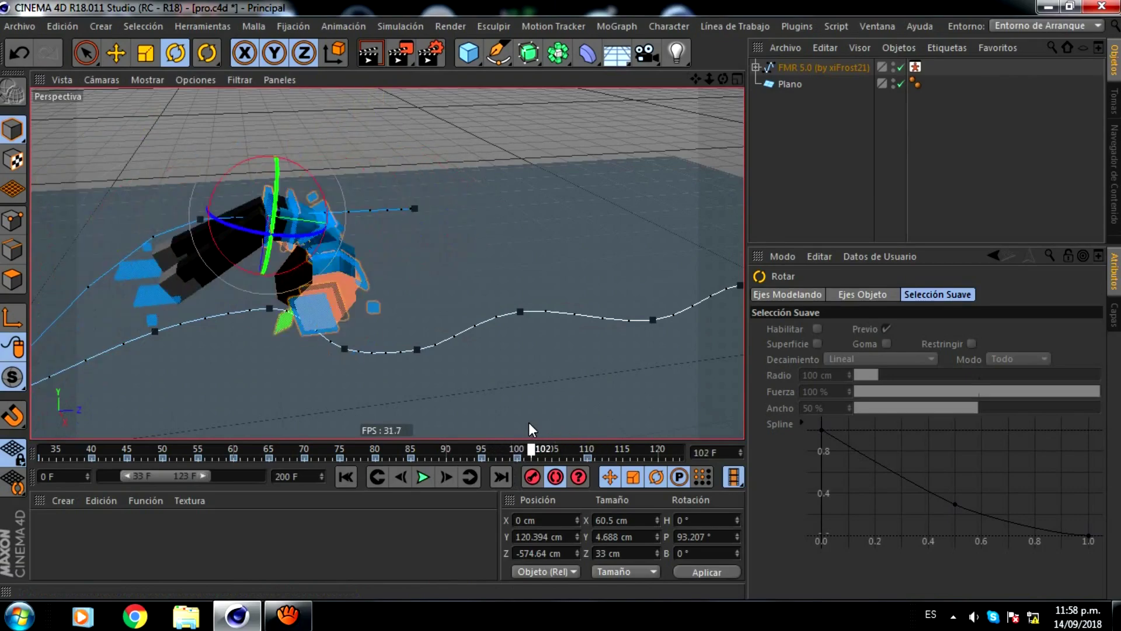
pyautogui.click(157, 286)
pyautogui.press('e')
pyautogui.moveTo(194, 220); pyautogui.dragTo(274, 130)
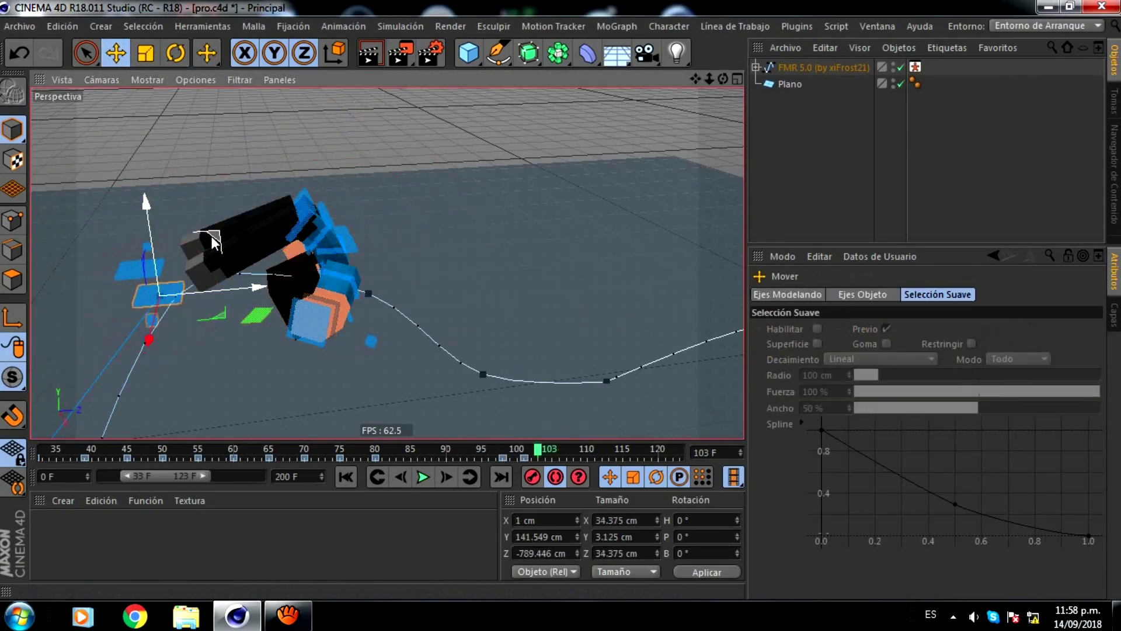
# Raise goalLegR at frame 103, then shift both leg goals up and back at frame 107.
pyautogui.click(141, 271)
pyautogui.moveTo(222, 194)
pyautogui.mouseDown()
pyautogui.moveTo(261, 125)
pyautogui.moveTo(288, 110)
pyautogui.mouseUp()
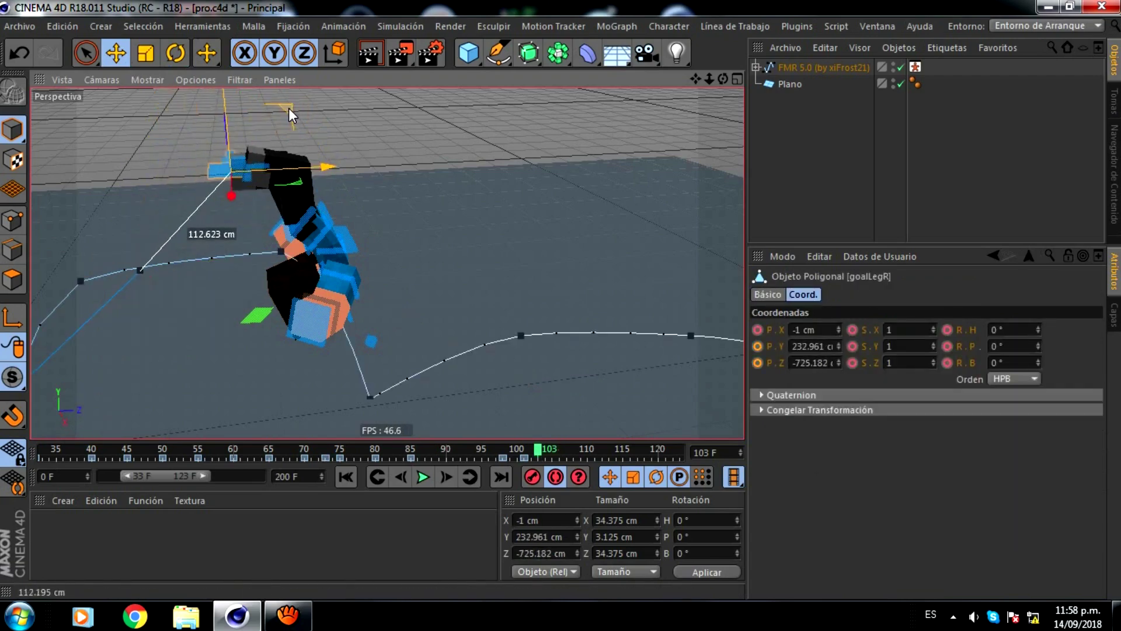
pyautogui.doubleClick(450, 477)
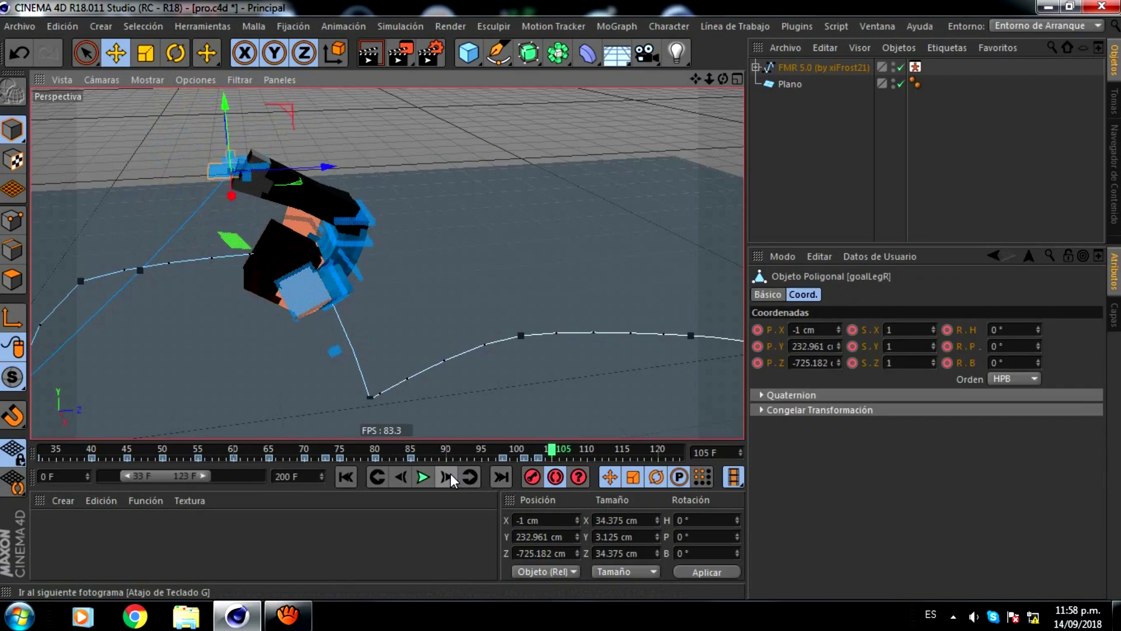
pyautogui.moveTo(291, 113)
pyautogui.mouseDown()
pyautogui.moveTo(474, 130)
pyautogui.moveTo(502, 99)
pyautogui.mouseUp()
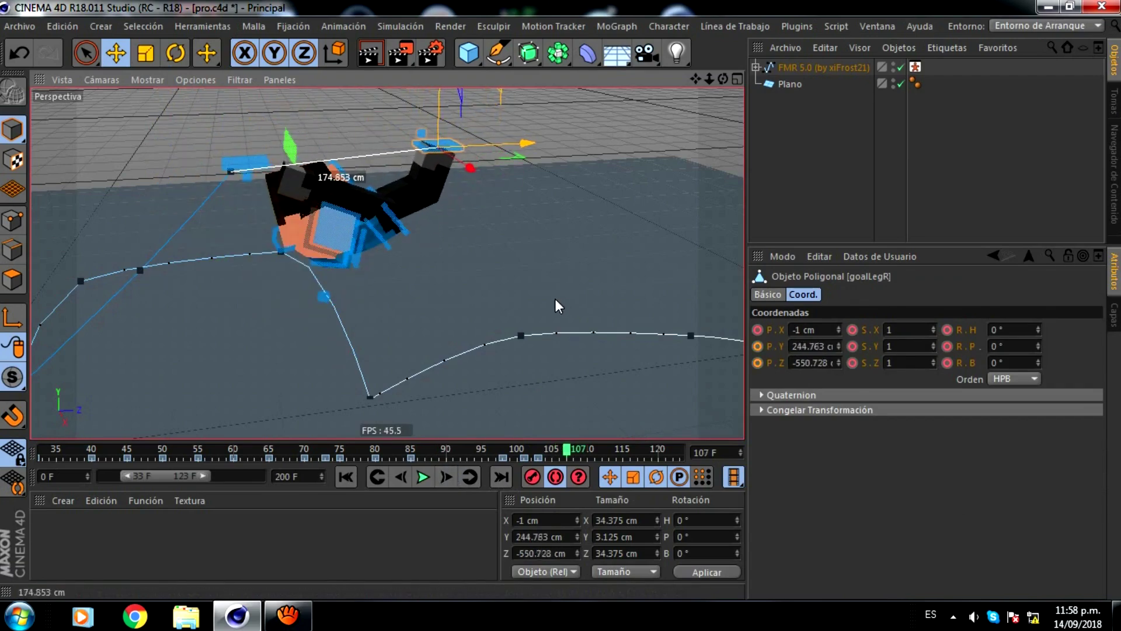
pyautogui.click(232, 165)
pyautogui.moveTo(306, 103)
pyautogui.mouseDown()
pyautogui.moveTo(464, 131)
pyautogui.moveTo(518, 123)
pyautogui.moveTo(502, 94)
pyautogui.moveTo(561, 302)
pyautogui.moveTo(318, 122)
pyautogui.mouseUp()
# At frame 110, push goalLegL back and lower both leg goals closer to the body.
pyautogui.moveTo(563, 446); pyautogui.dragTo(591, 413)
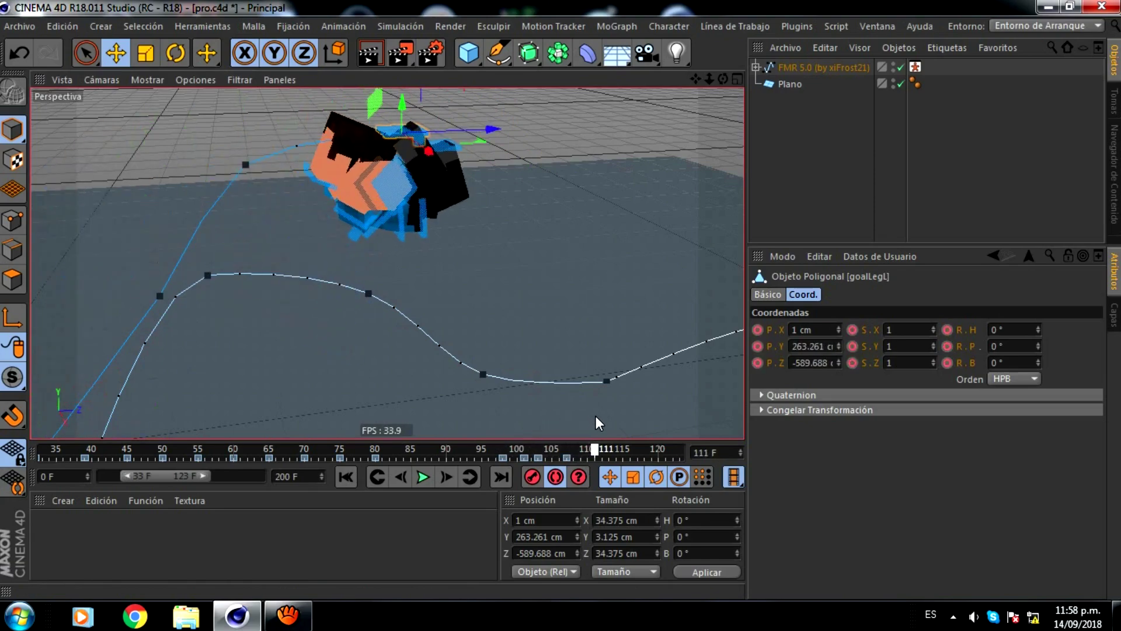
pyautogui.moveTo(494, 129)
pyautogui.mouseDown()
pyautogui.moveTo(514, 126)
pyautogui.moveTo(473, 220)
pyautogui.mouseUp()
pyautogui.moveTo(539, 195); pyautogui.dragTo(535, 202)
pyautogui.click(447, 155)
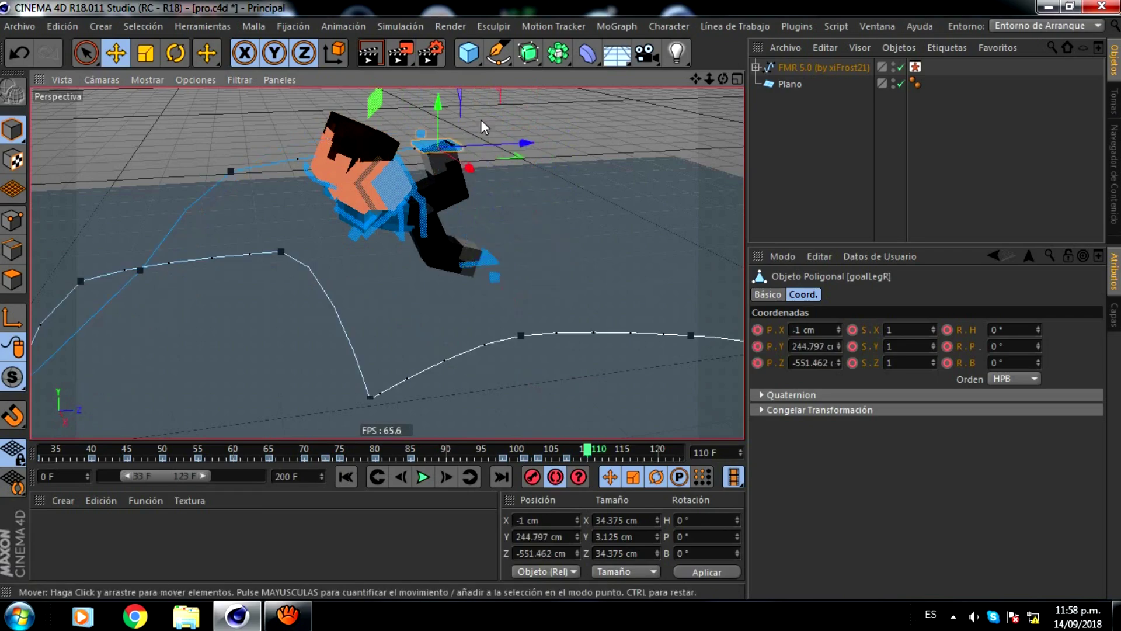
pyautogui.moveTo(489, 125)
pyautogui.mouseDown()
pyautogui.moveTo(507, 151)
pyautogui.moveTo(548, 151)
pyautogui.mouseUp()
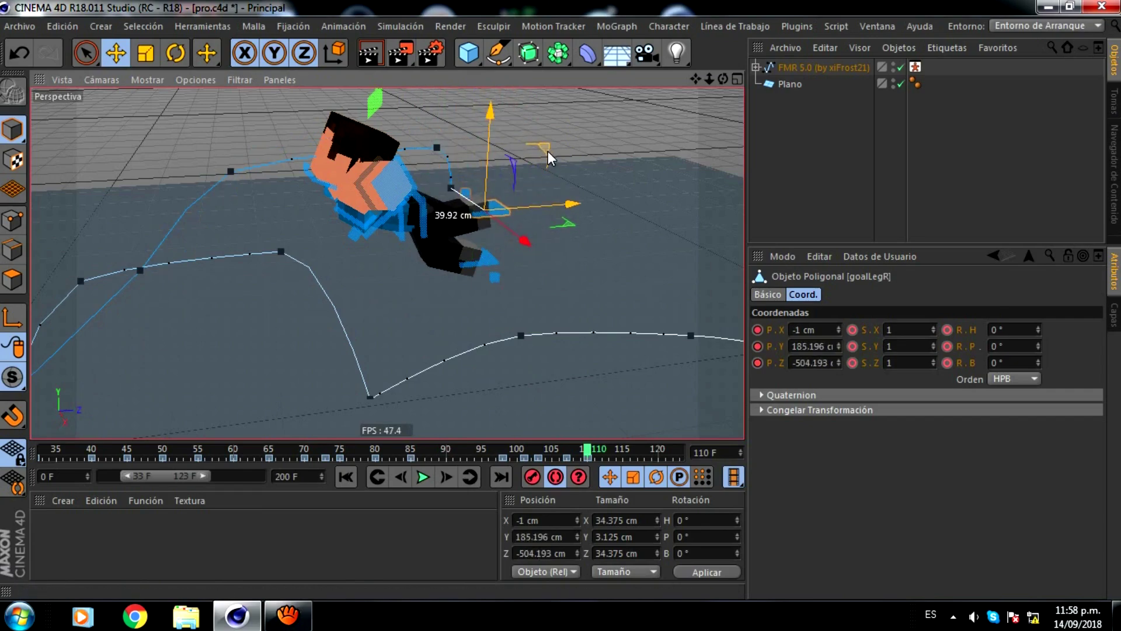
# Select controlBack with the Rotate tool active.
pyautogui.click(386, 225)
pyautogui.scroll(2, 386, 227)
pyautogui.scroll(3, 380, 219)
pyautogui.press('r')
pyautogui.scroll(-3, 376, 218)
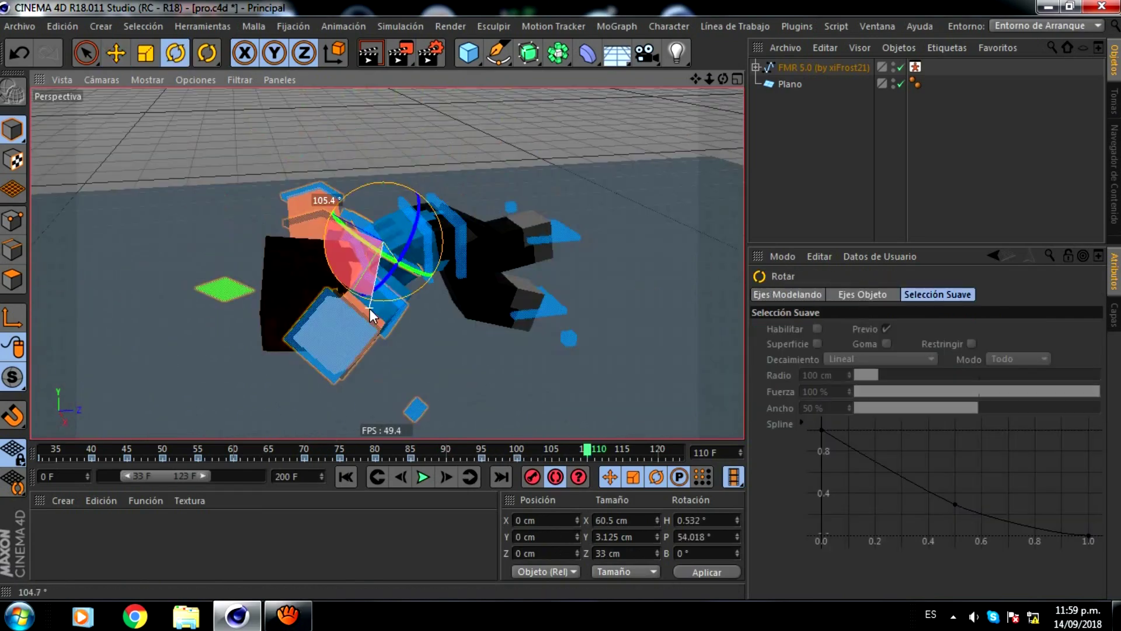
# Rotate controlBack to a new bend angle around frame 100.
pyautogui.moveTo(371, 309)
pyautogui.mouseDown()
pyautogui.moveTo(355, 296)
pyautogui.moveTo(373, 299)
pyautogui.mouseUp()
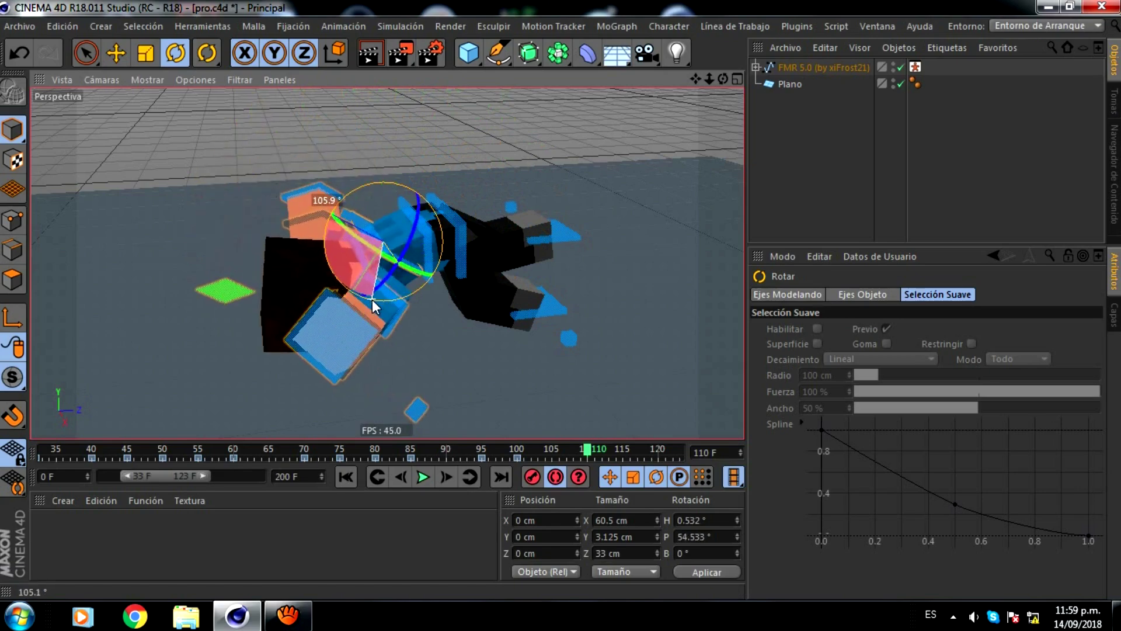
pyautogui.moveTo(480, 449); pyautogui.dragTo(516, 448)
pyautogui.scroll(-3, 350, 291)
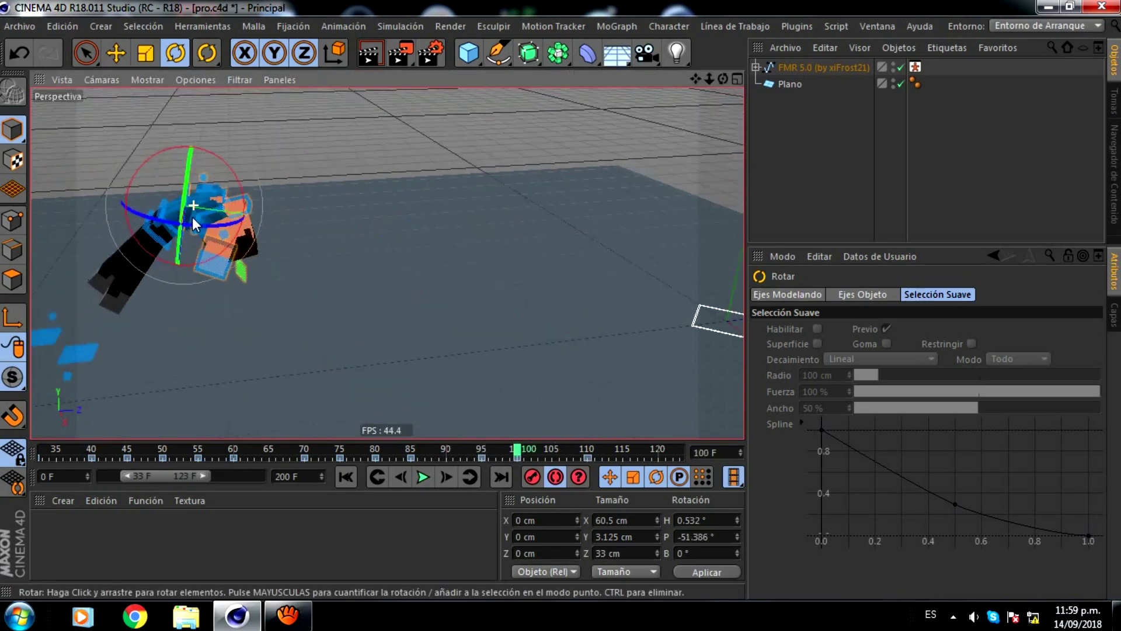
pyautogui.scroll(4, 201, 143)
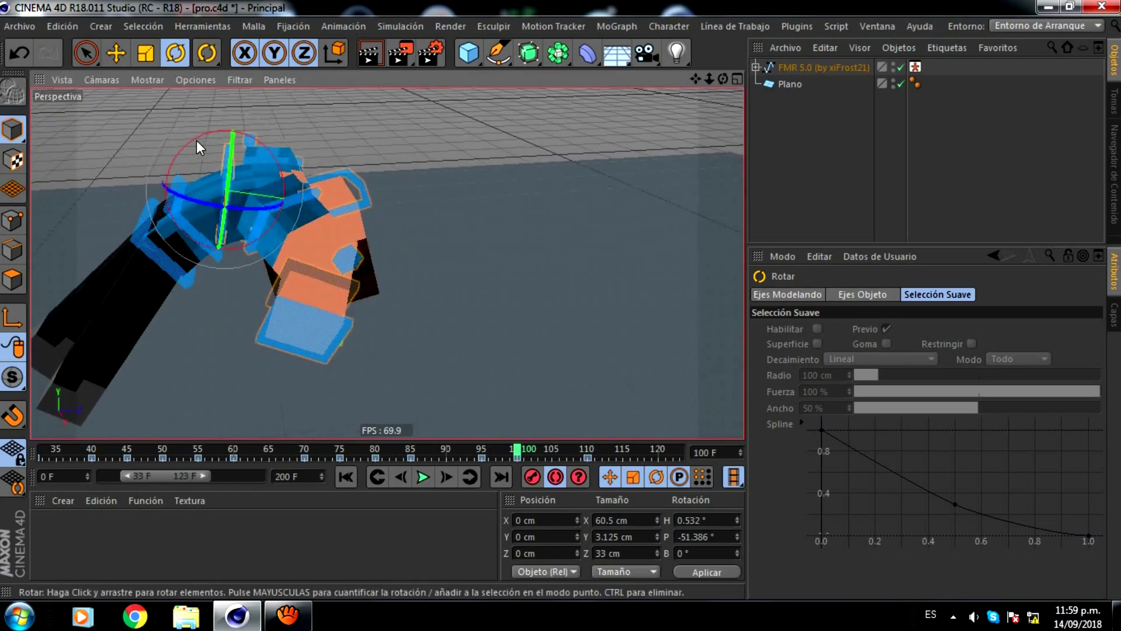
pyautogui.moveTo(196, 140); pyautogui.dragTo(194, 148)
pyautogui.hotkey('ctrl', 'z')
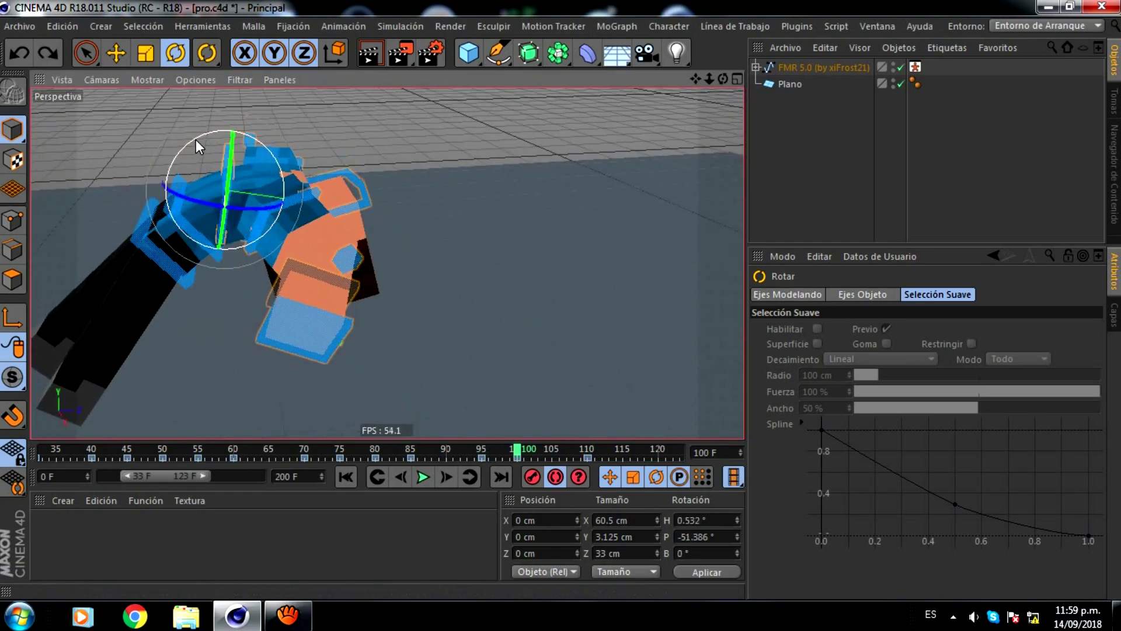
pyautogui.moveTo(187, 144); pyautogui.dragTo(162, 205)
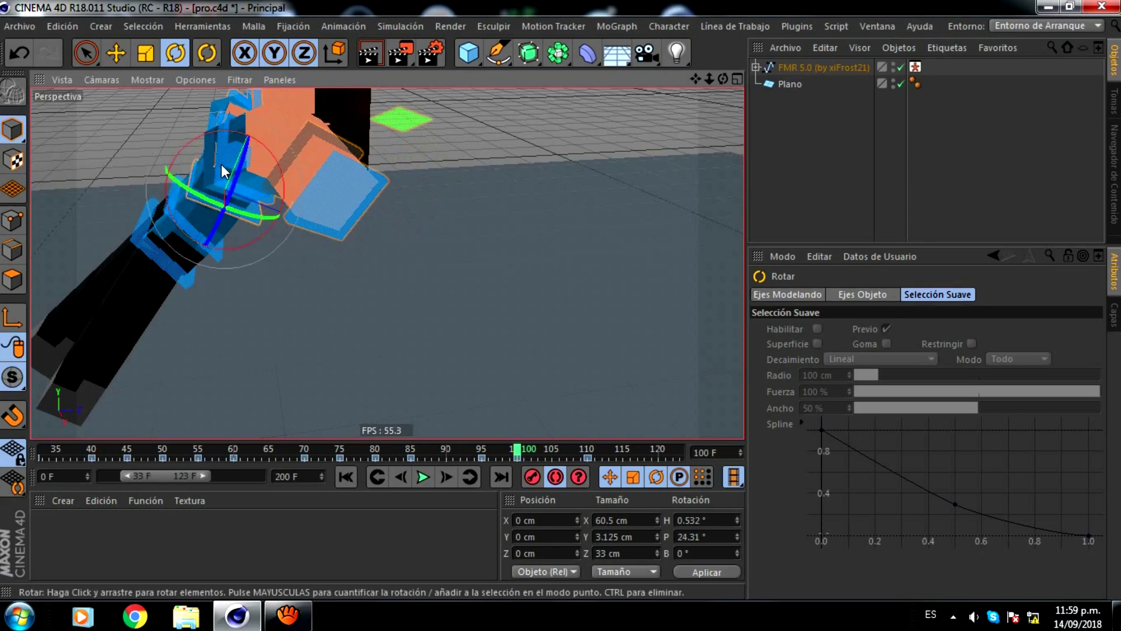
# Swing controlArmL and controlArmR into new poses and tilt the head with controlNeck.
pyautogui.click(271, 173)
pyautogui.moveTo(260, 172); pyautogui.dragTo(197, 226)
pyautogui.moveTo(243, 128)
pyautogui.mouseDown()
pyautogui.moveTo(315, 190)
pyautogui.moveTo(262, 169)
pyautogui.moveTo(223, 172)
pyautogui.moveTo(560, 299)
pyautogui.moveTo(723, 80)
pyautogui.mouseUp()
pyautogui.moveTo(505, 284); pyautogui.dragTo(518, 295)
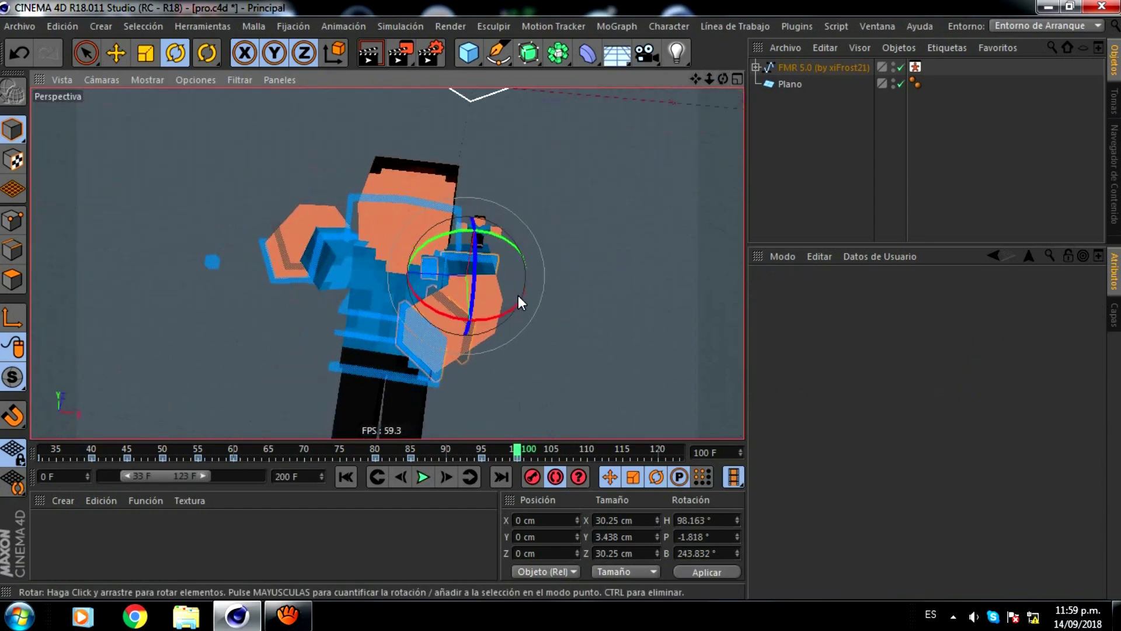
pyautogui.click(319, 247)
pyautogui.moveTo(352, 172); pyautogui.dragTo(426, 210)
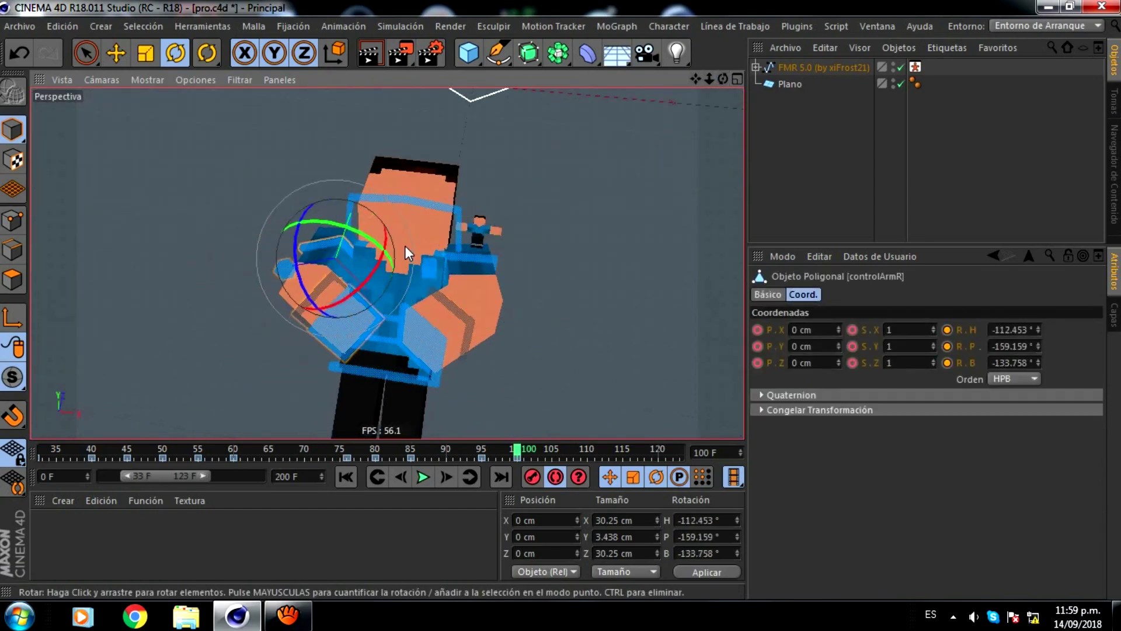
pyautogui.click(397, 202)
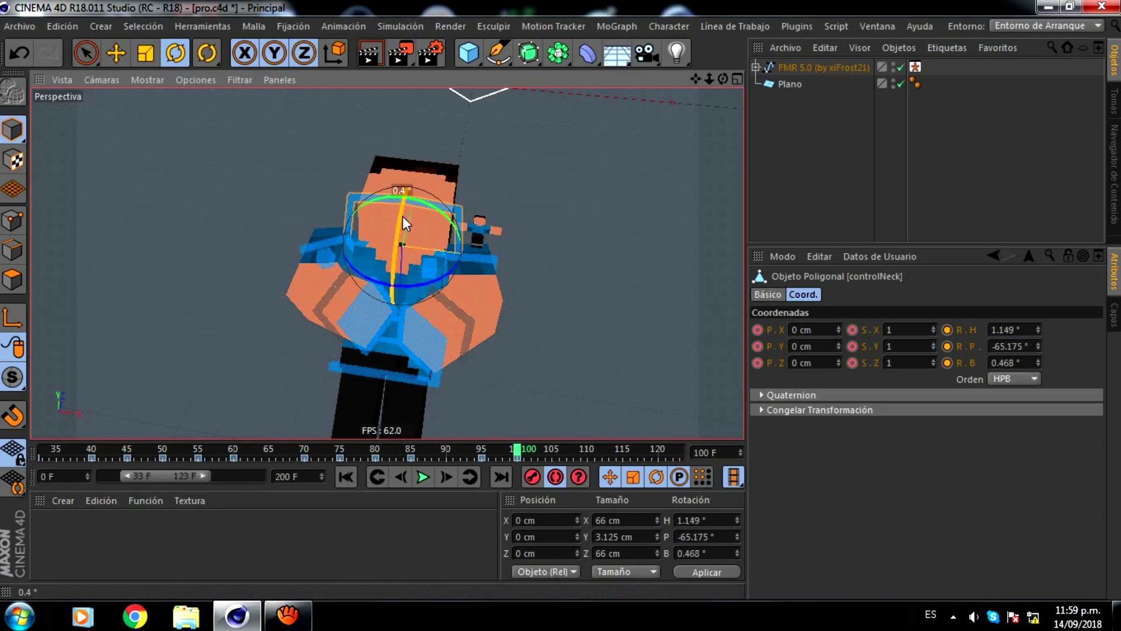
pyautogui.moveTo(402, 216); pyautogui.dragTo(561, 300)
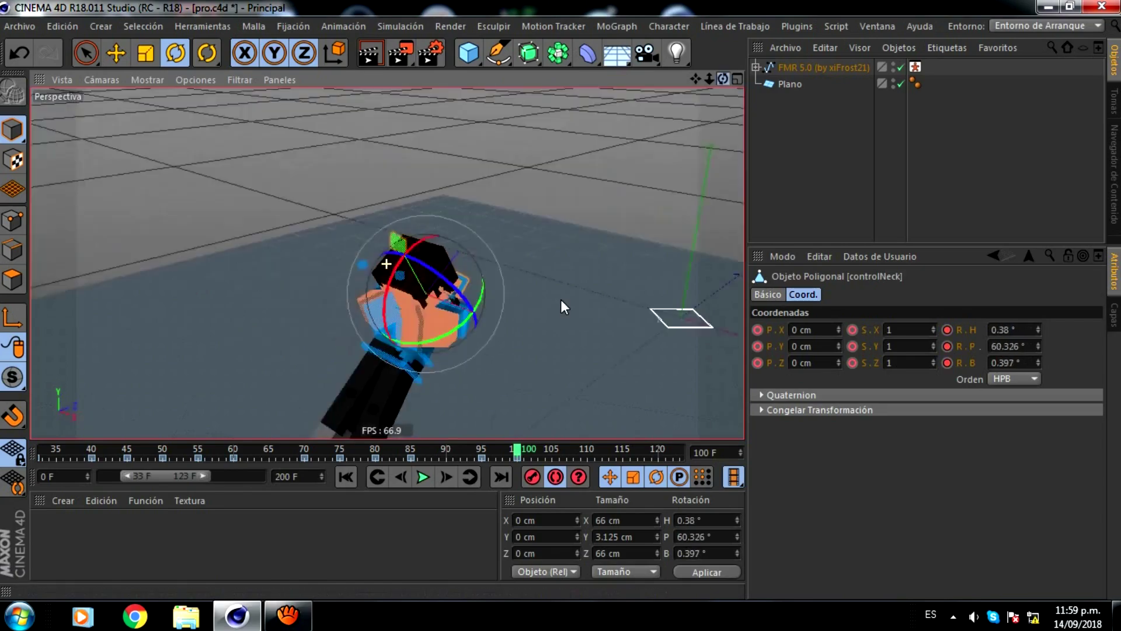
# At frame 110, rotate the back, left arm and neck further into the tumble.
pyautogui.click(536, 451)
pyautogui.moveTo(536, 449); pyautogui.dragTo(587, 449)
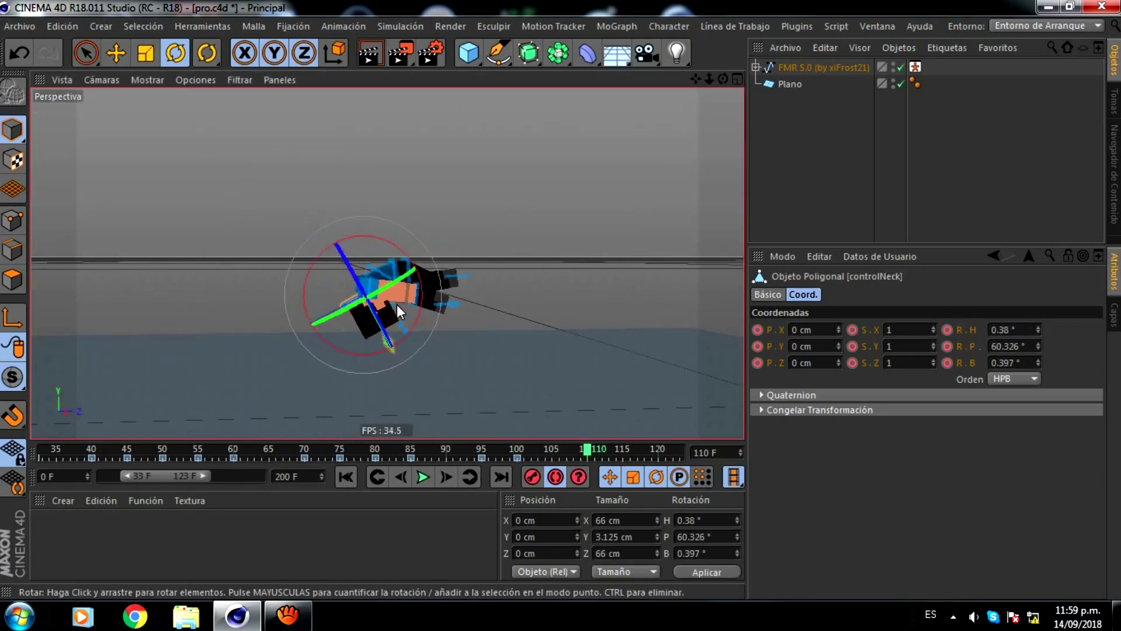
pyautogui.scroll(5, 397, 304)
pyautogui.click(384, 247)
pyautogui.moveTo(303, 244); pyautogui.dragTo(378, 317)
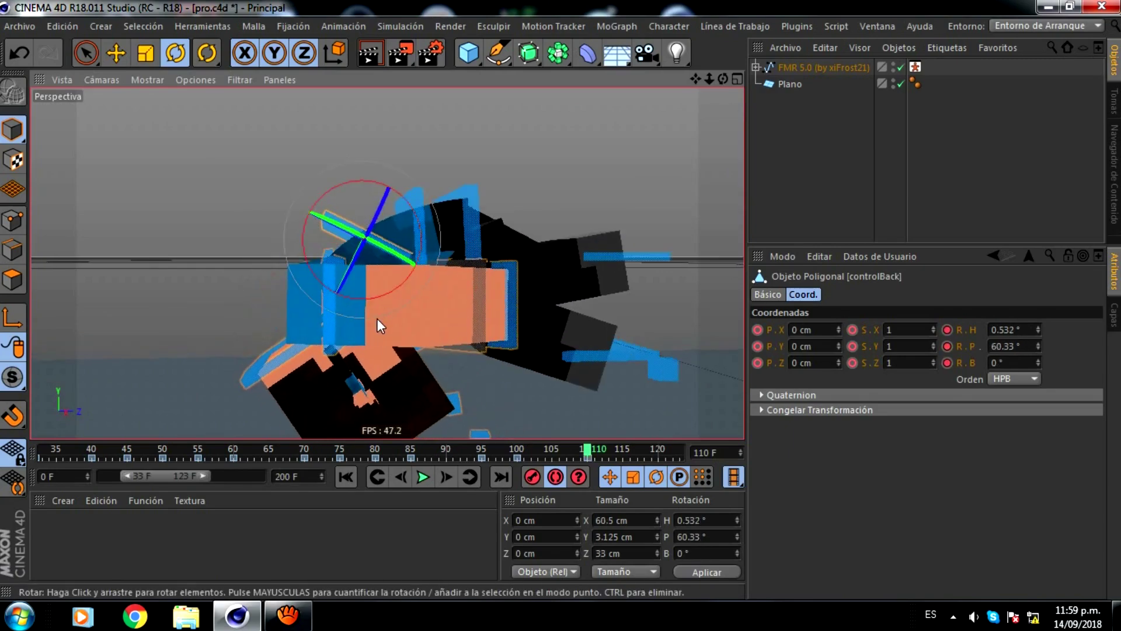
pyautogui.click(332, 318)
pyautogui.moveTo(377, 276); pyautogui.dragTo(395, 293)
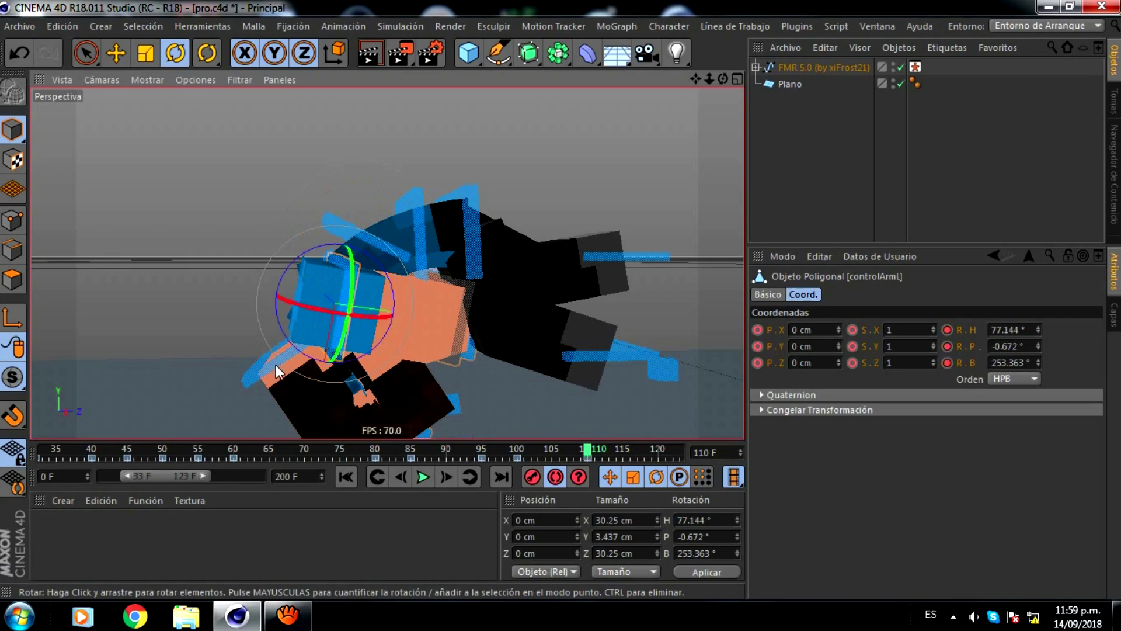
pyautogui.click(278, 325)
pyautogui.moveTo(261, 320); pyautogui.dragTo(441, 269)
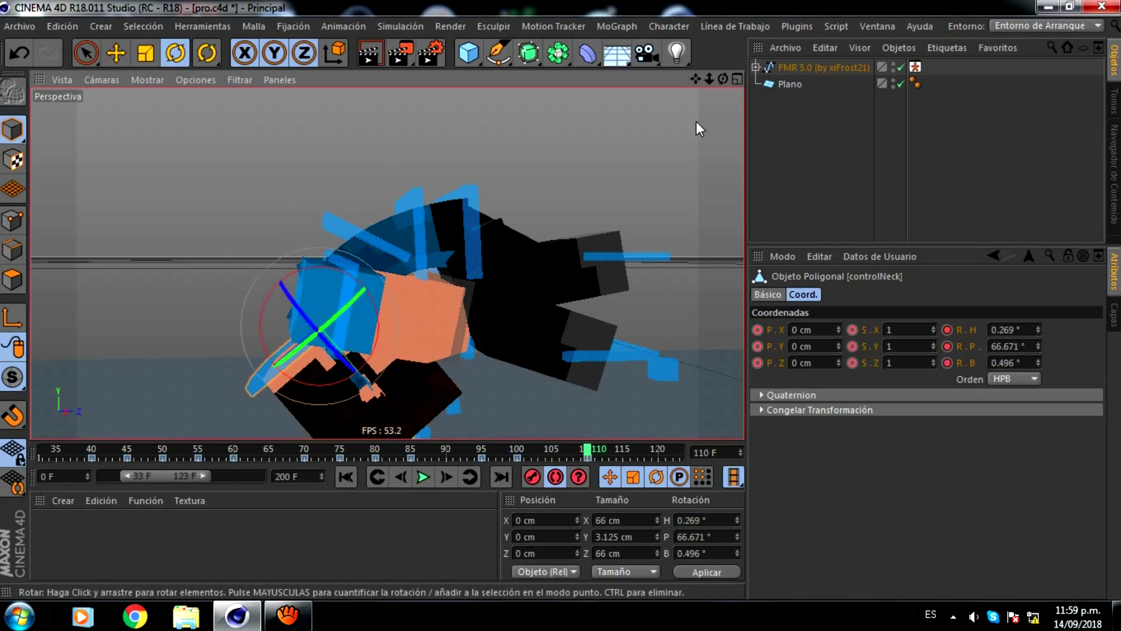
# Select controlArmR, orbit out and scrub the fall to review it.
pyautogui.moveTo(562, 301)
pyautogui.keyDown('alt'); pyautogui.mouseDown()
pyautogui.moveTo(318, 309)
pyautogui.moveTo(338, 298)
pyautogui.mouseUp(); pyautogui.keyUp('alt')
pyautogui.click(344, 305)
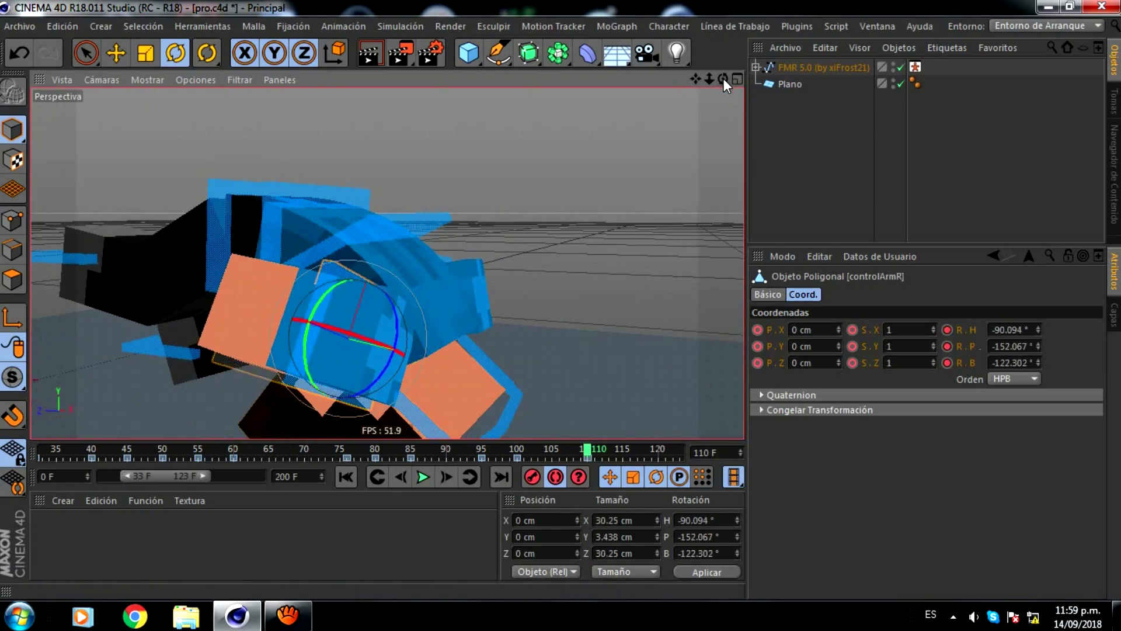
pyautogui.moveTo(723, 78); pyautogui.dragTo(718, 78)
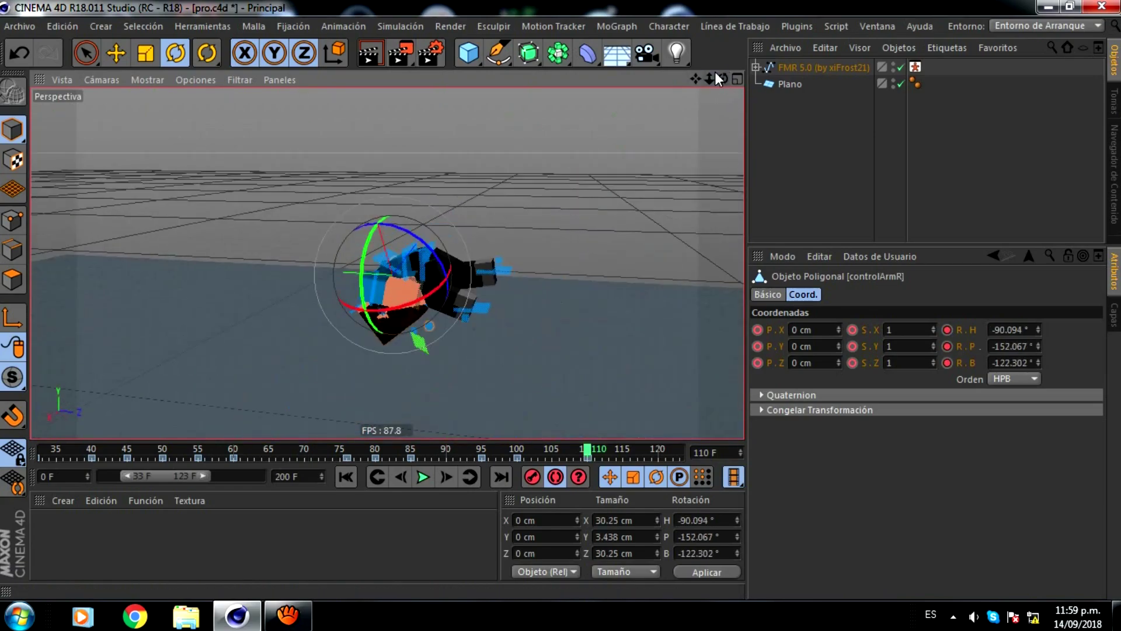
pyautogui.moveTo(564, 449)
pyautogui.mouseDown()
pyautogui.moveTo(498, 444)
pyautogui.moveTo(600, 425)
pyautogui.mouseUp()
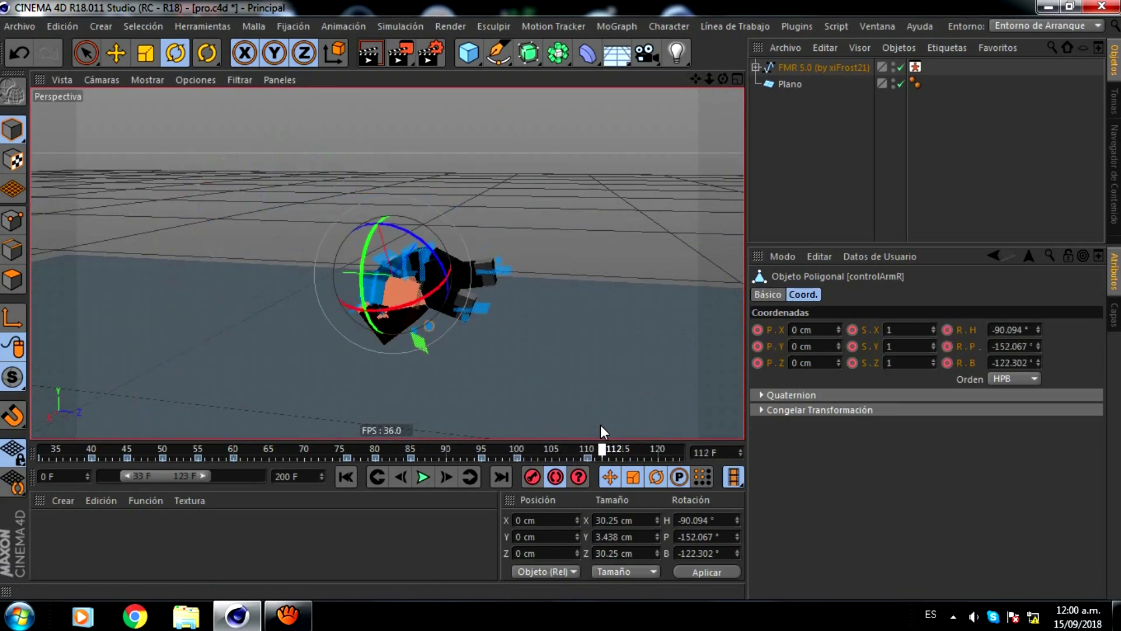
pyautogui.moveTo(601, 425); pyautogui.dragTo(623, 439)
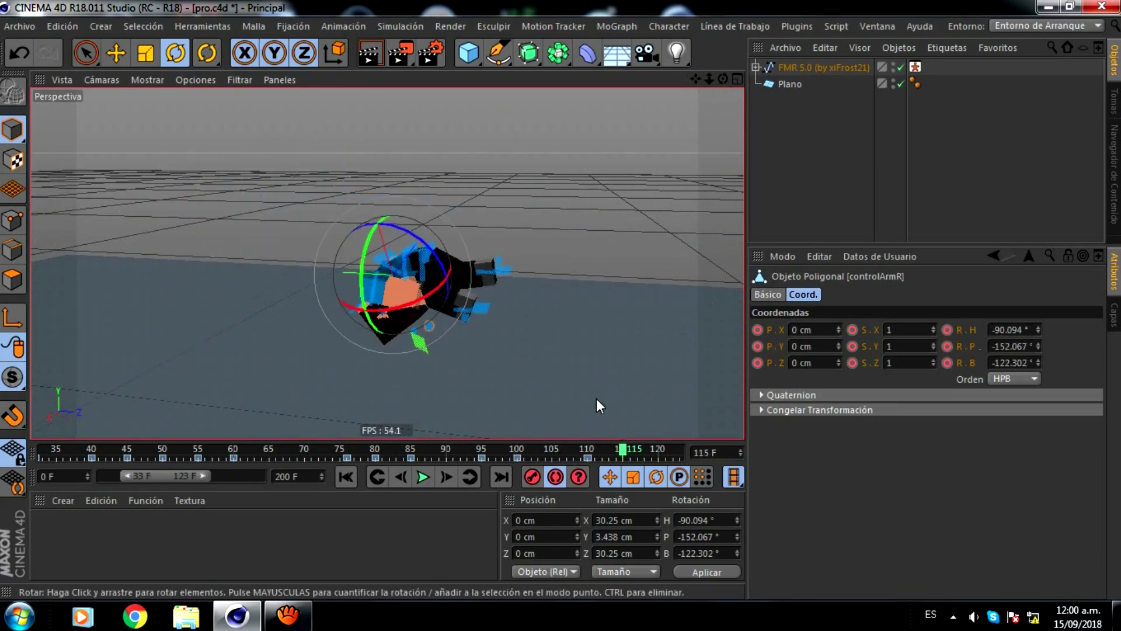
# Set Y to 0 for goalLegL and goalLegR at frame 115.
pyautogui.click(481, 305)
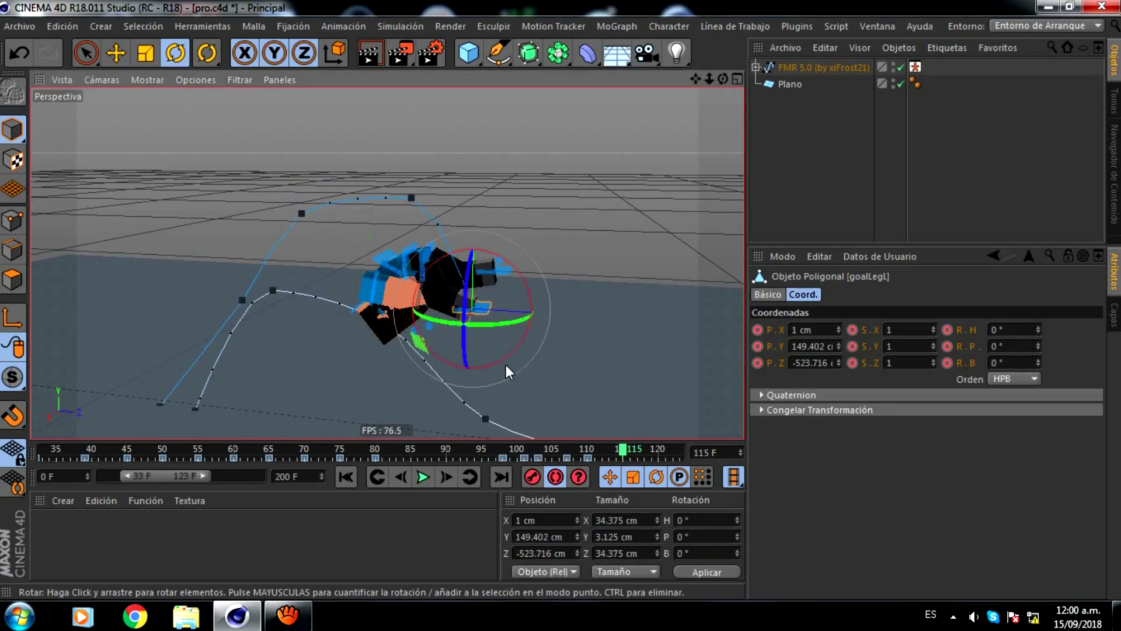
pyautogui.click(568, 535)
pyautogui.write('0+')
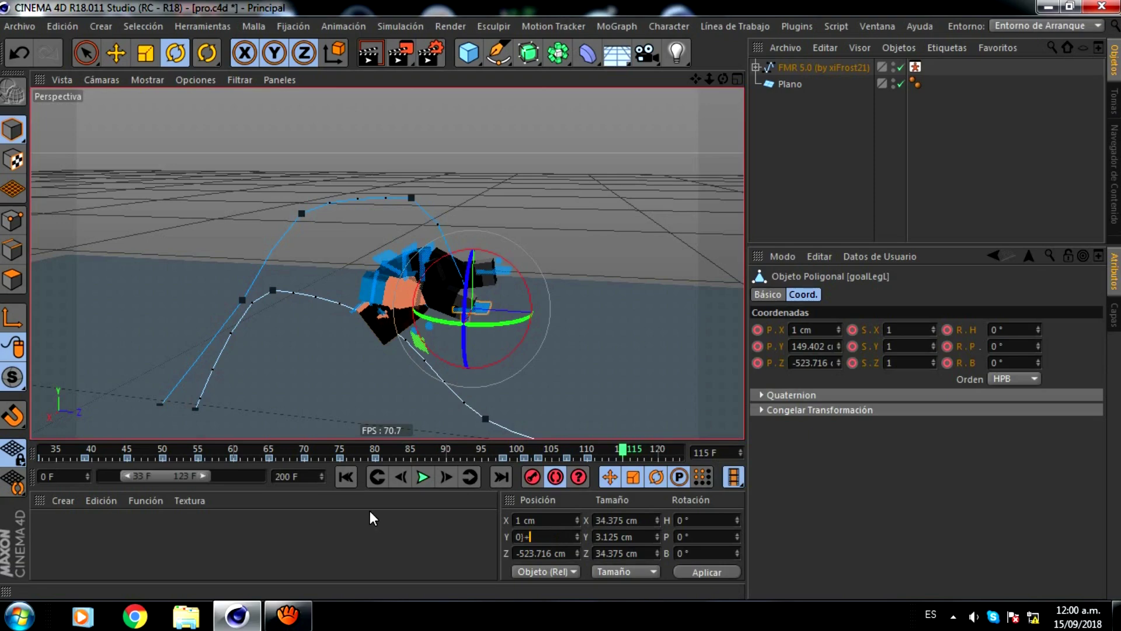
pyautogui.press('Return')
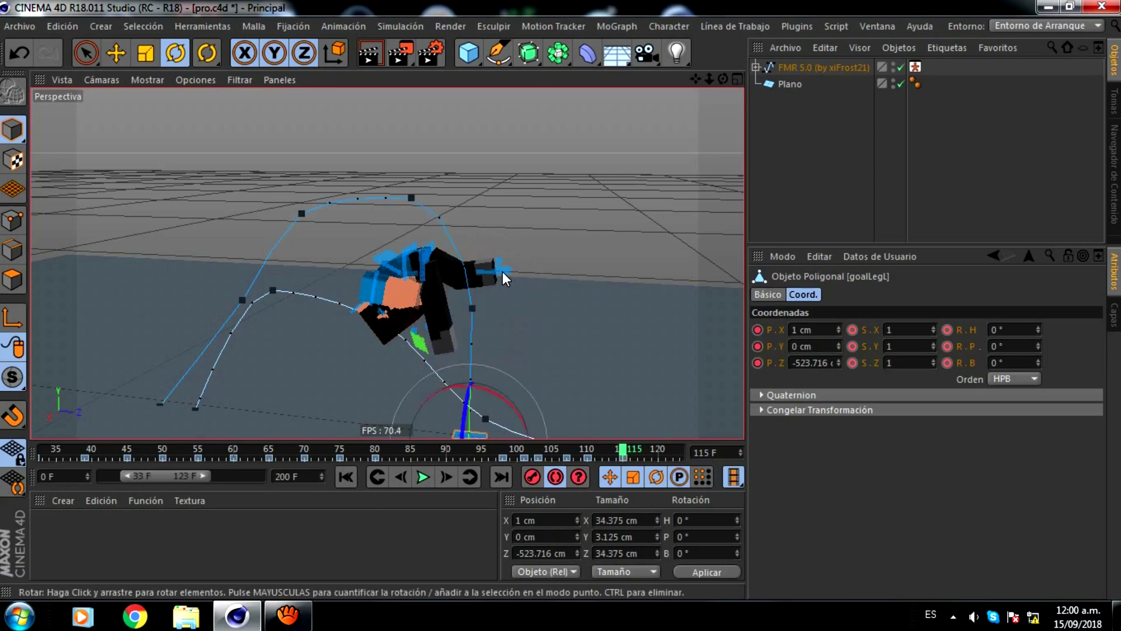
pyautogui.click(502, 272)
pyautogui.click(549, 536)
pyautogui.write('0')
pyautogui.press('Return')
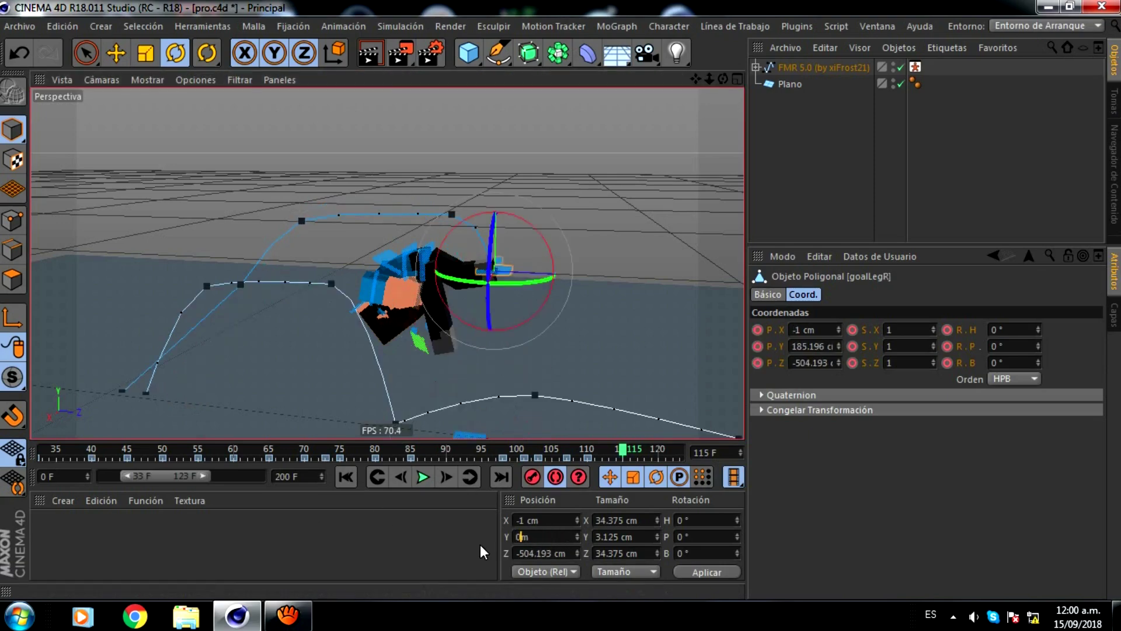
# Nudge goalLegL into place with the Move tool and select the waist controller.
pyautogui.scroll(-4, 580, 350)
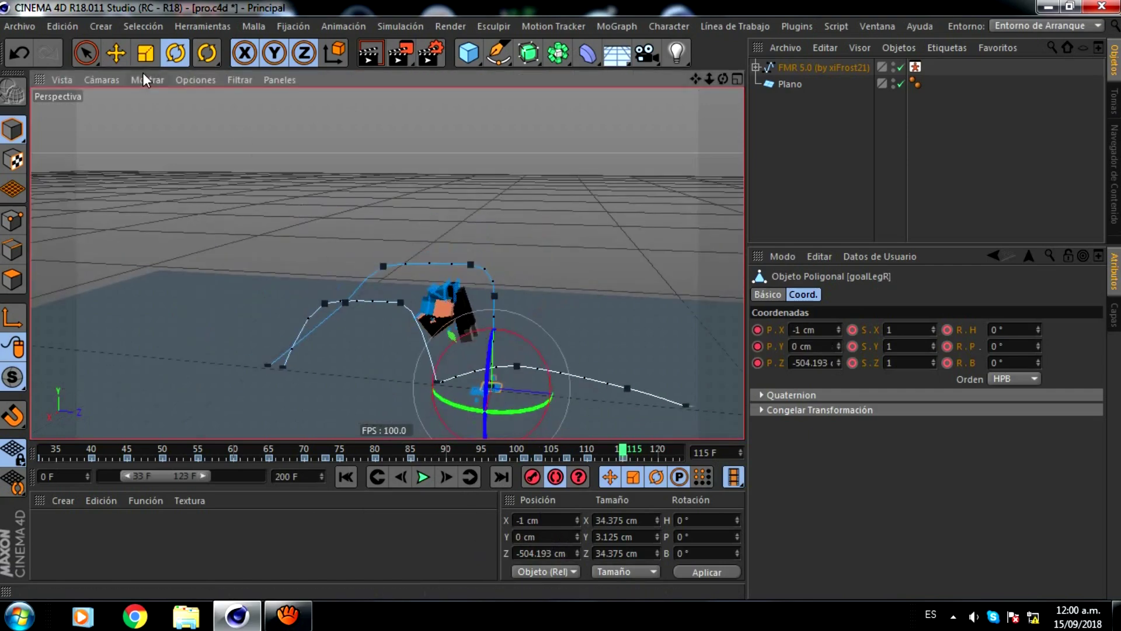
pyautogui.press('e')
pyautogui.scroll(3, 470, 379)
pyautogui.moveTo(475, 379); pyautogui.dragTo(512, 390)
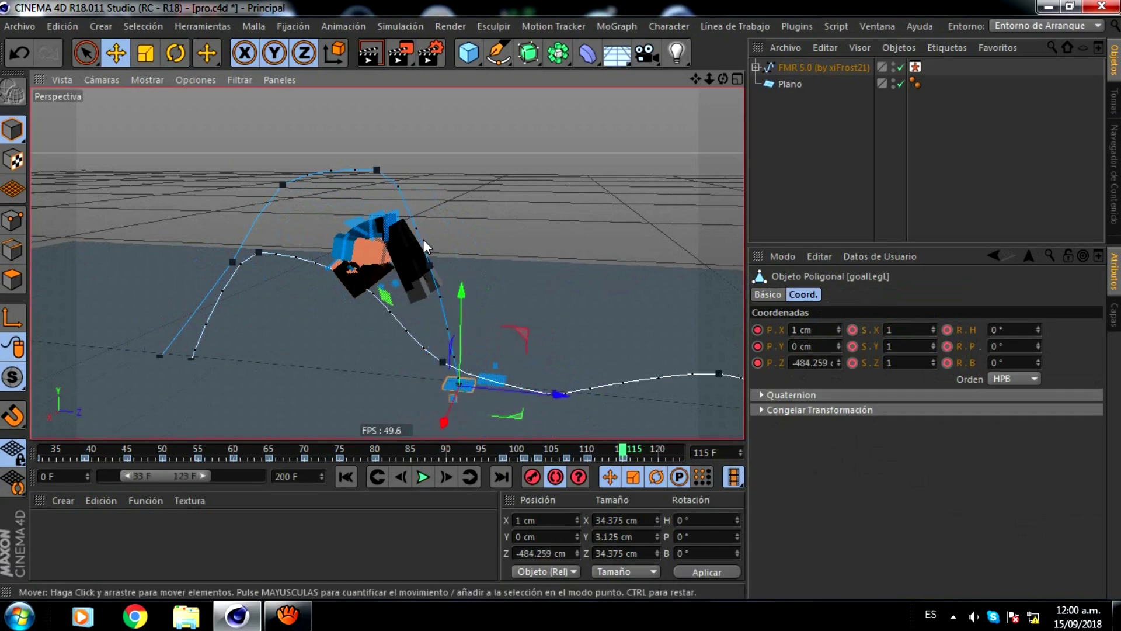
pyautogui.click(390, 225)
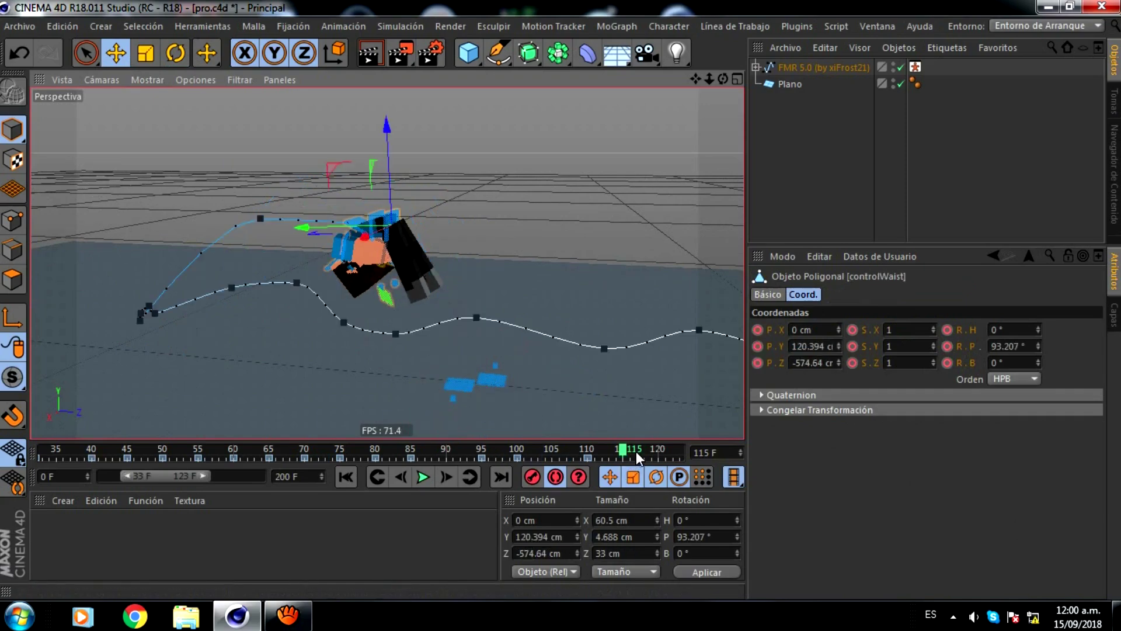
# At frame 120, tilt controlWaist upright and lower it toward the ground.
pyautogui.moveTo(655, 450); pyautogui.dragTo(659, 451)
pyautogui.click(176, 53)
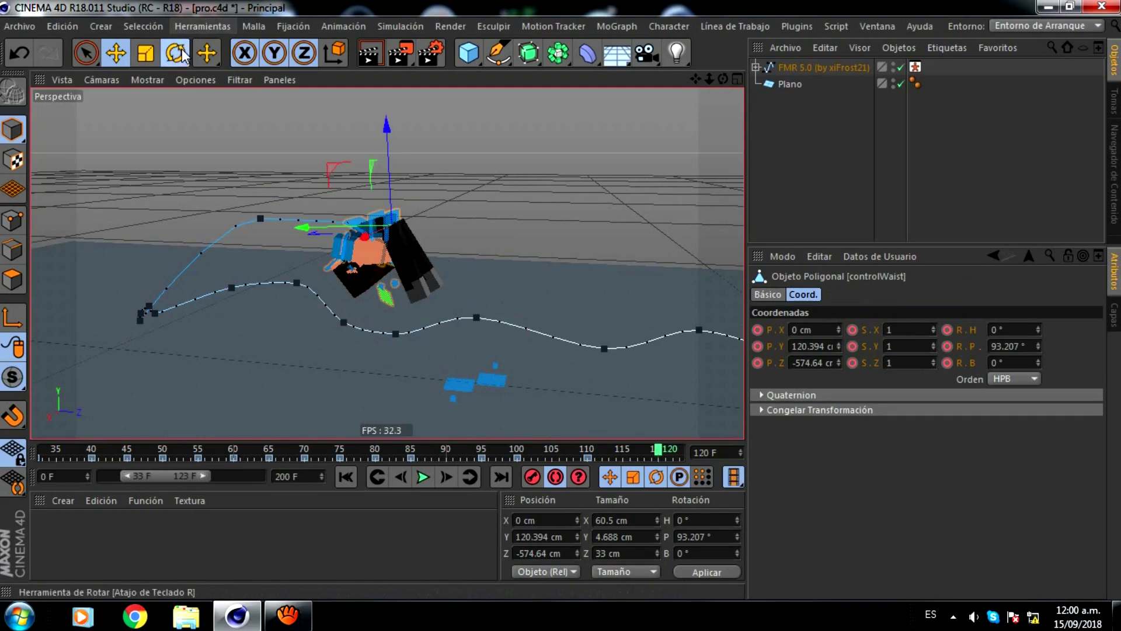
pyautogui.moveTo(444, 197)
pyautogui.mouseDown()
pyautogui.moveTo(466, 266)
pyautogui.moveTo(453, 298)
pyautogui.mouseUp()
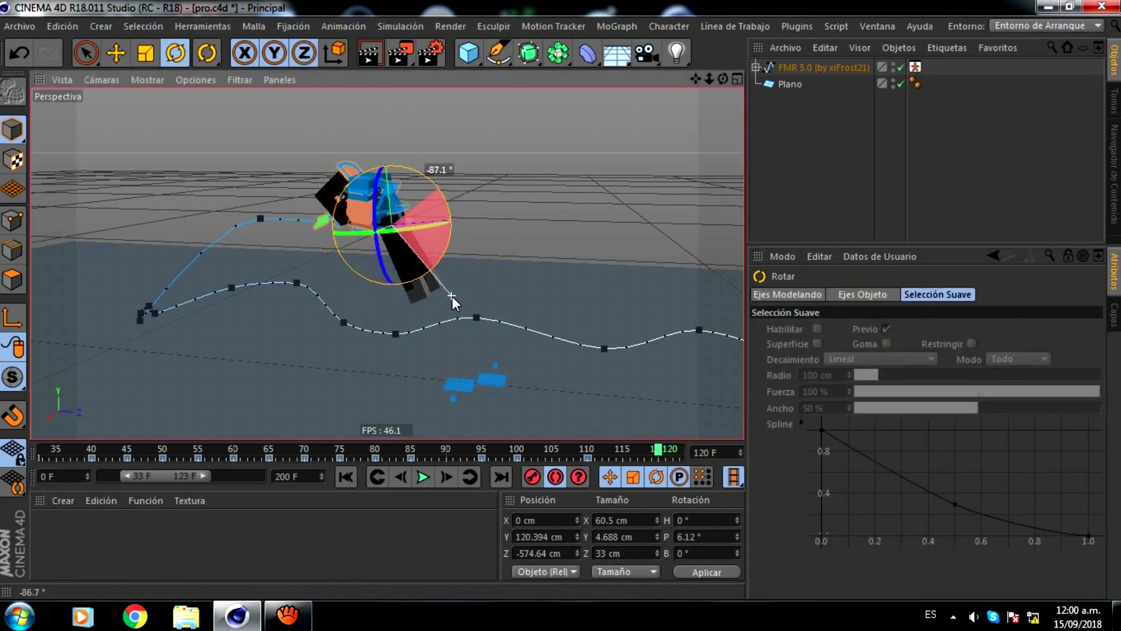
pyautogui.click(116, 52)
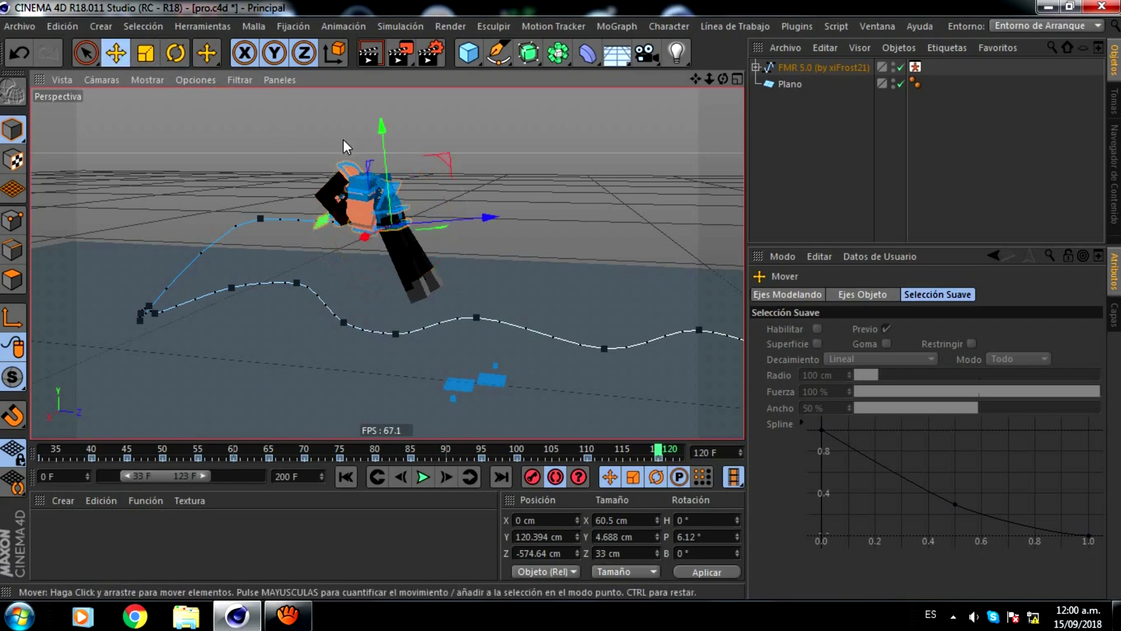
pyautogui.moveTo(446, 159); pyautogui.dragTo(531, 271)
# Scrub back and play the animation to review it, then return to frame 120.
pyautogui.moveTo(659, 450); pyautogui.dragTo(484, 466)
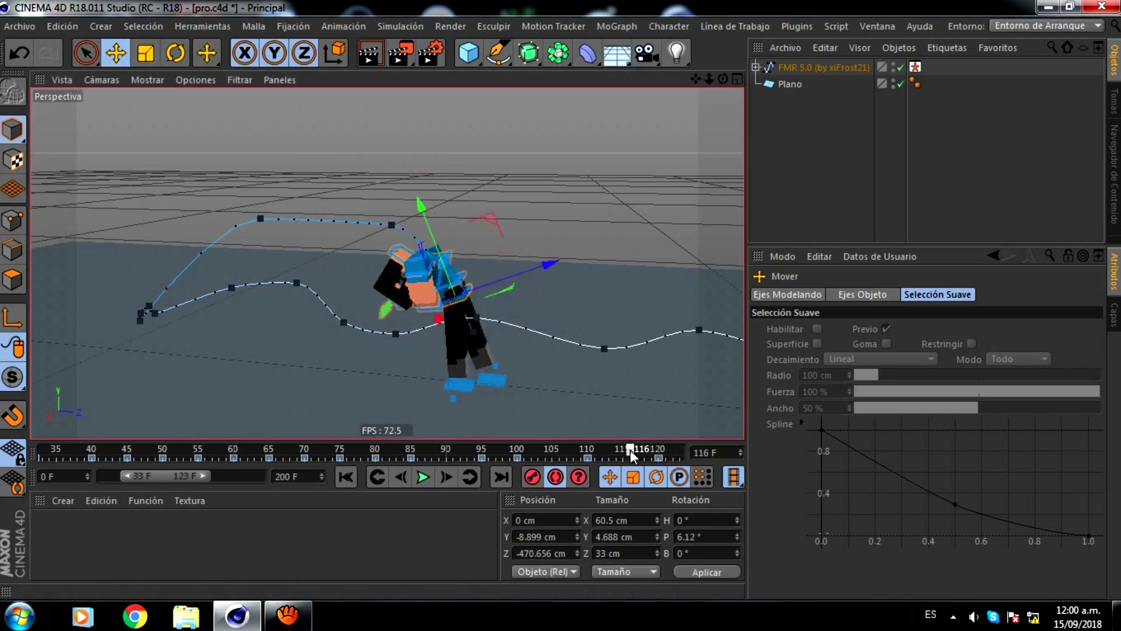
pyautogui.click(427, 481)
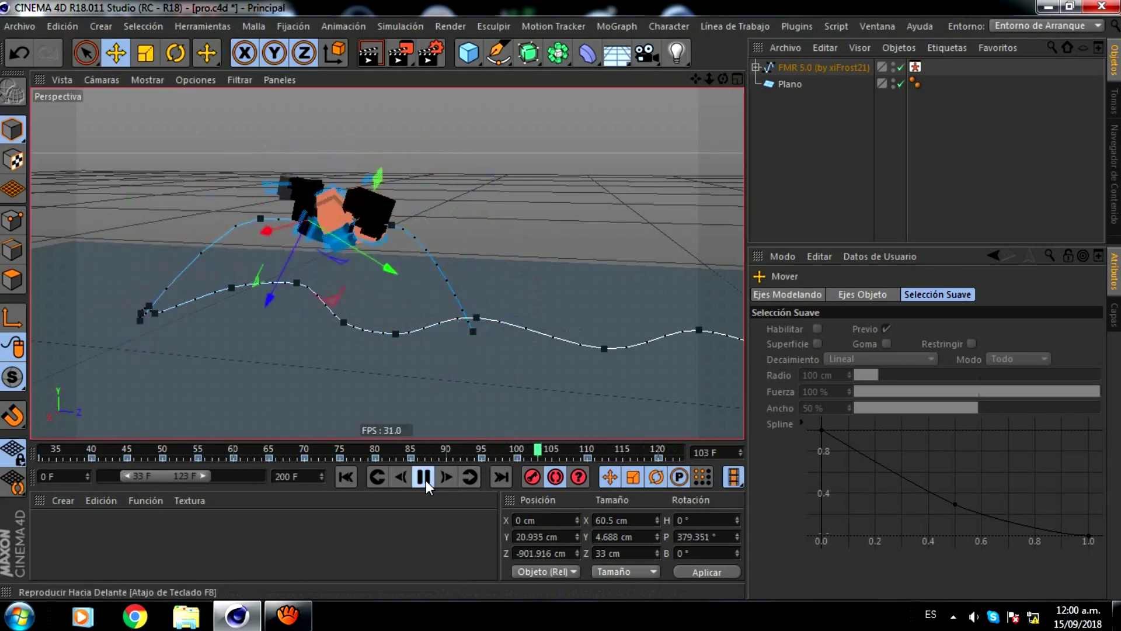
pyautogui.click(426, 481)
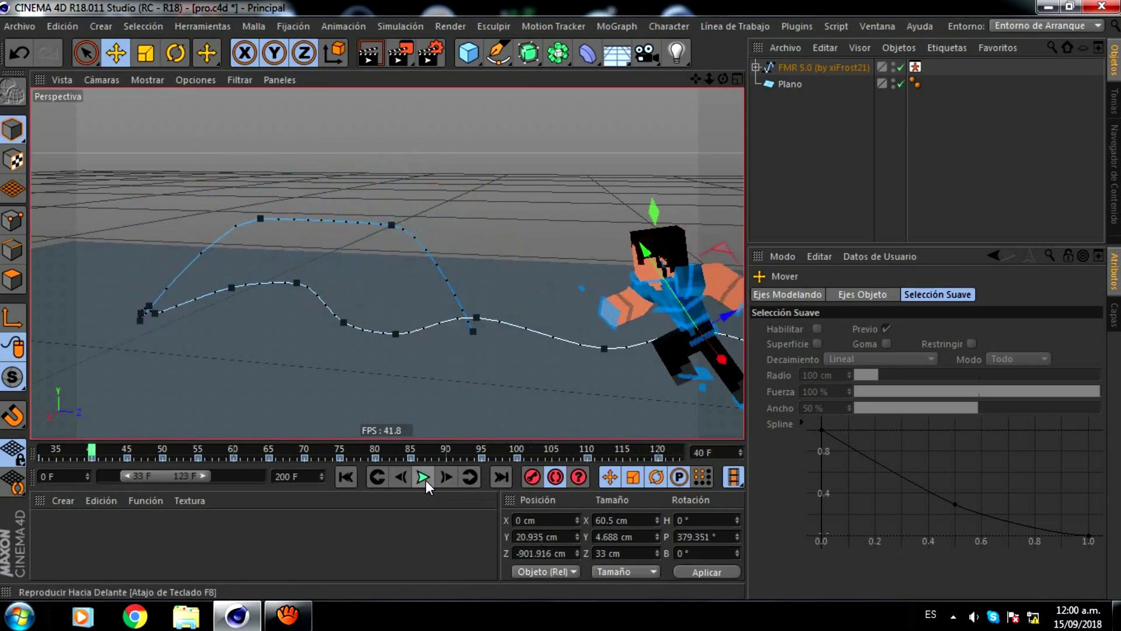
pyautogui.click(659, 453)
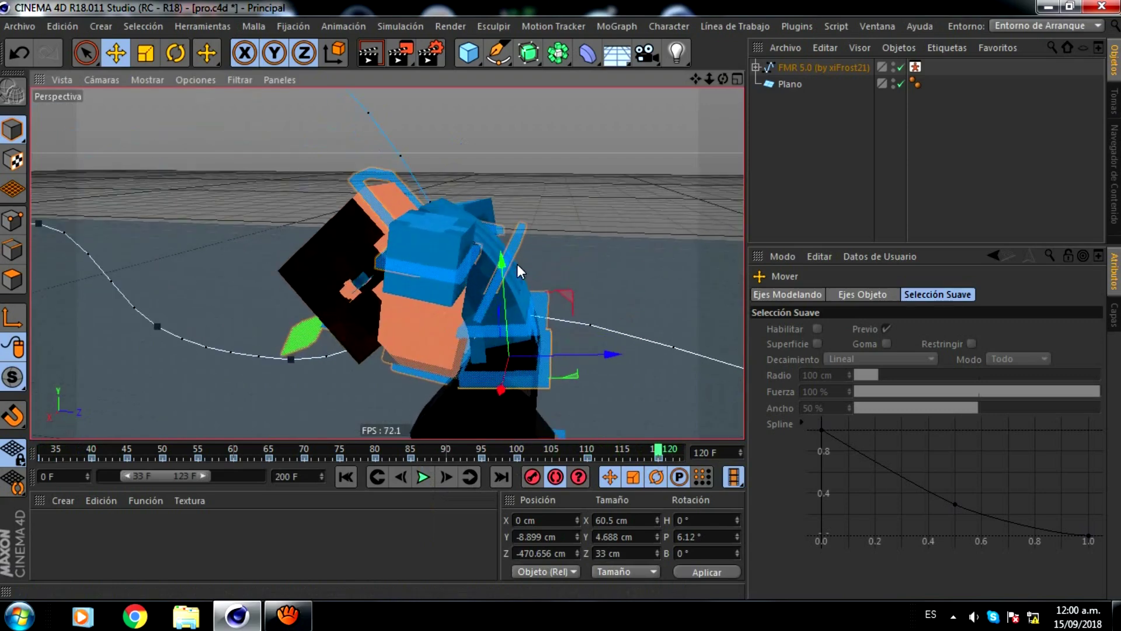
# Rotate controlBack to straighten the torso, tilt controlNeck upright and set controlArmL to rest.
pyautogui.click(516, 245)
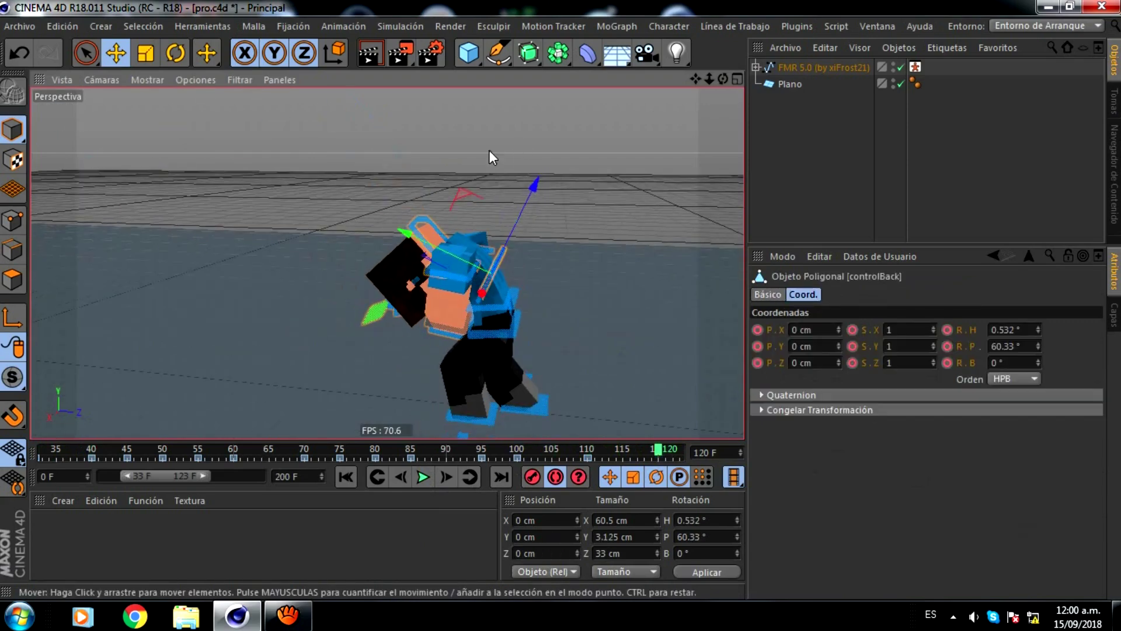
pyautogui.click(173, 53)
pyautogui.moveTo(545, 245)
pyautogui.mouseDown()
pyautogui.moveTo(457, 267)
pyautogui.moveTo(526, 252)
pyautogui.moveTo(518, 225)
pyautogui.moveTo(495, 268)
pyautogui.moveTo(515, 271)
pyautogui.mouseUp()
pyautogui.click(461, 256)
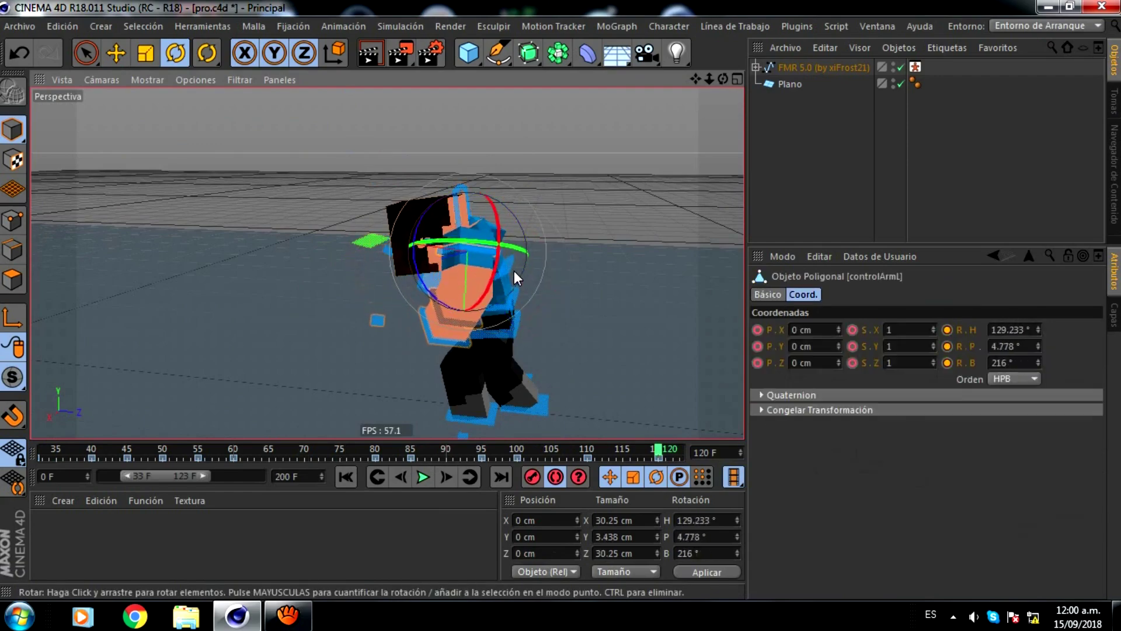
pyautogui.click(463, 217)
pyautogui.moveTo(510, 188); pyautogui.dragTo(559, 277)
pyautogui.moveTo(723, 78)
pyautogui.mouseDown()
pyautogui.moveTo(561, 298)
pyautogui.moveTo(375, 269)
pyautogui.mouseUp()
pyautogui.click(212, 276)
pyautogui.moveTo(212, 277); pyautogui.dragTo(390, 236)
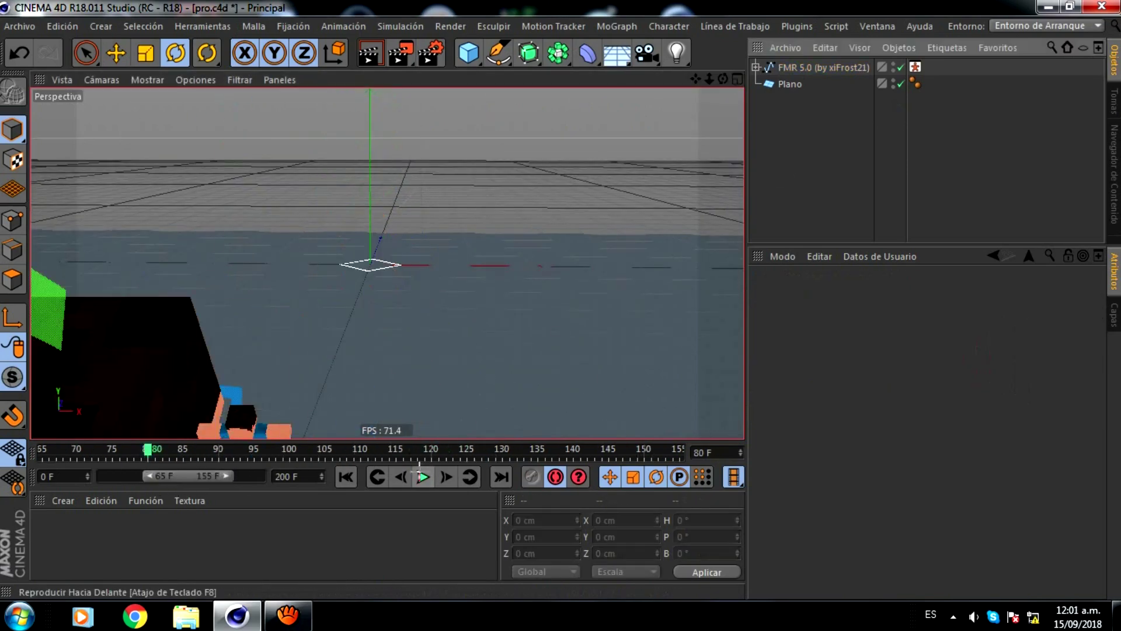
# Play the animation from a wider side view and start the preview range at frame 0.
pyautogui.click(421, 476)
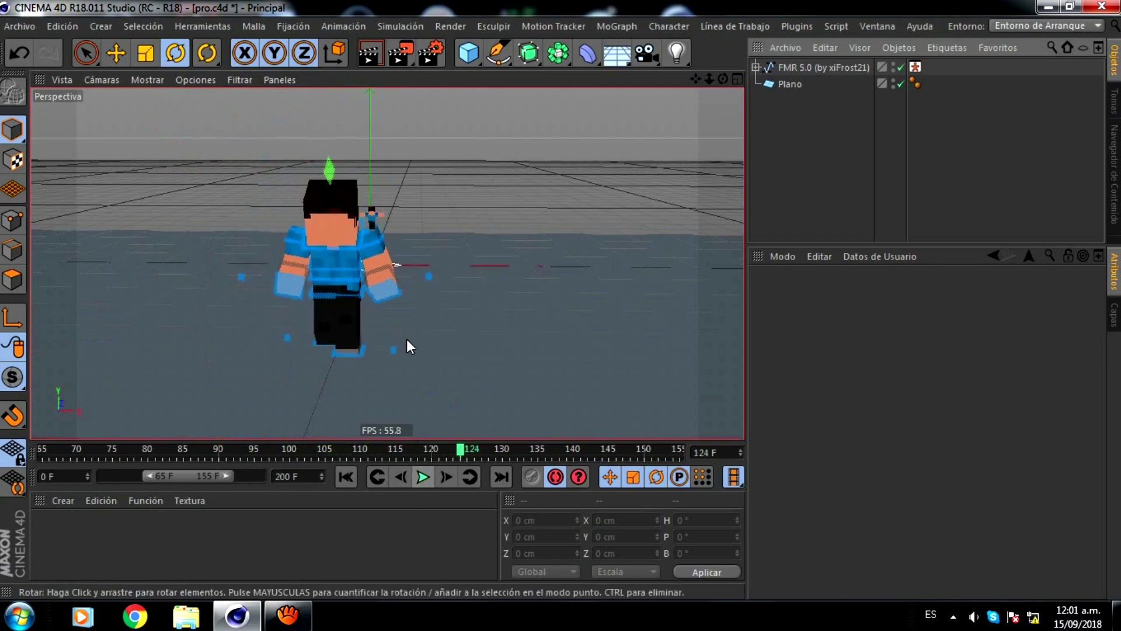
pyautogui.moveTo(696, 79); pyautogui.dragTo(699, 81)
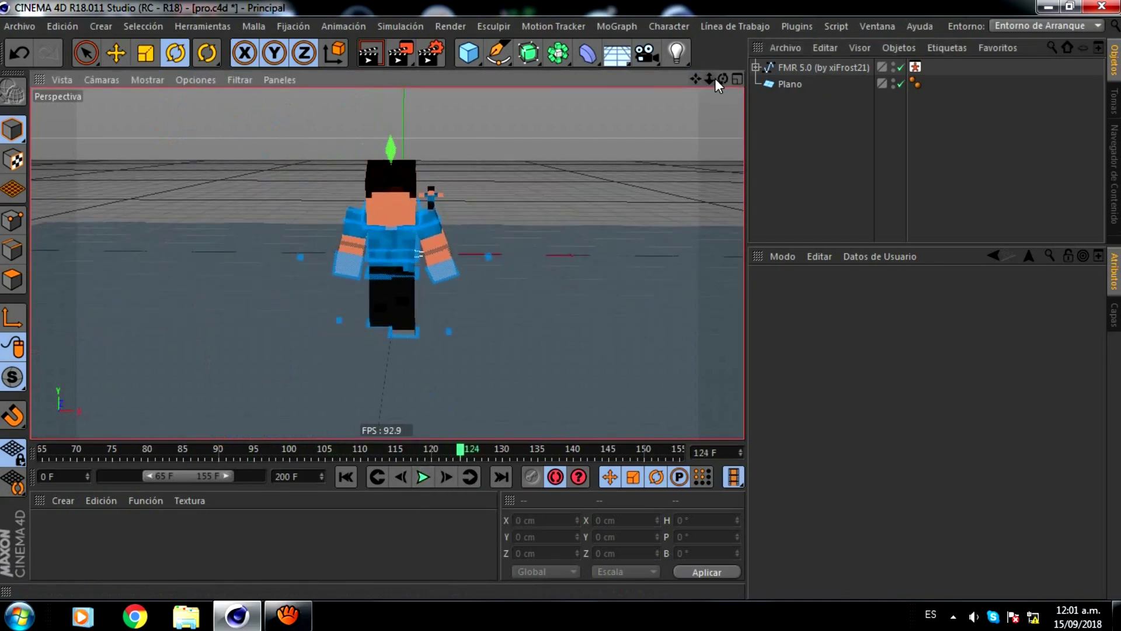
pyautogui.scroll(-3, 561, 299)
pyautogui.scroll(-2, 561, 299)
pyautogui.moveTo(694, 77); pyautogui.dragTo(668, 127)
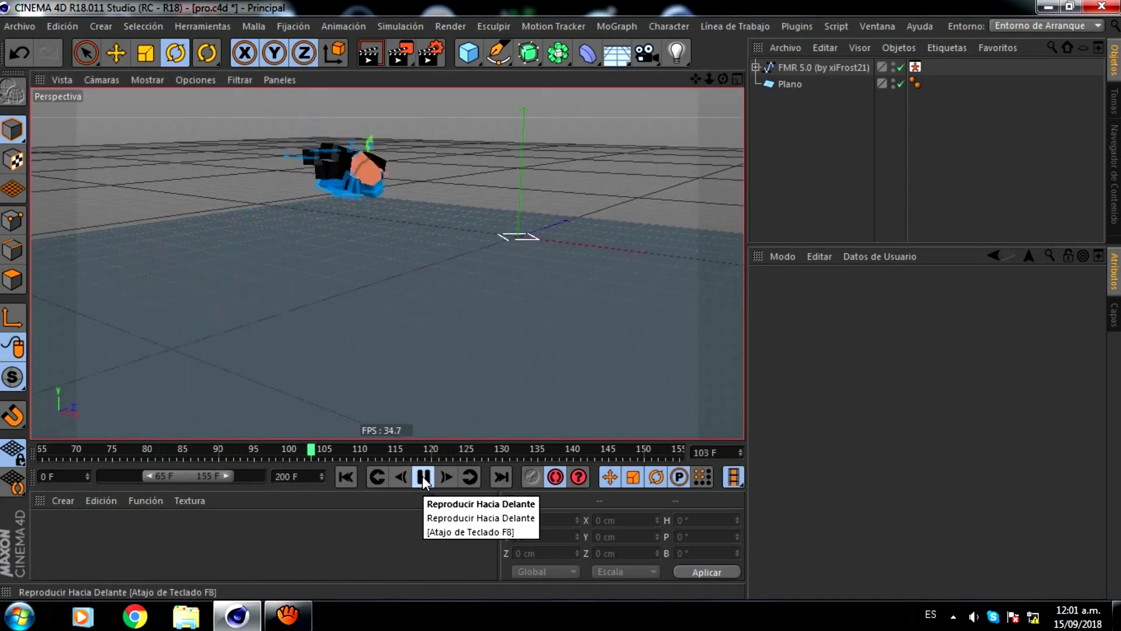
pyautogui.moveTo(149, 476); pyautogui.dragTo(91, 485)
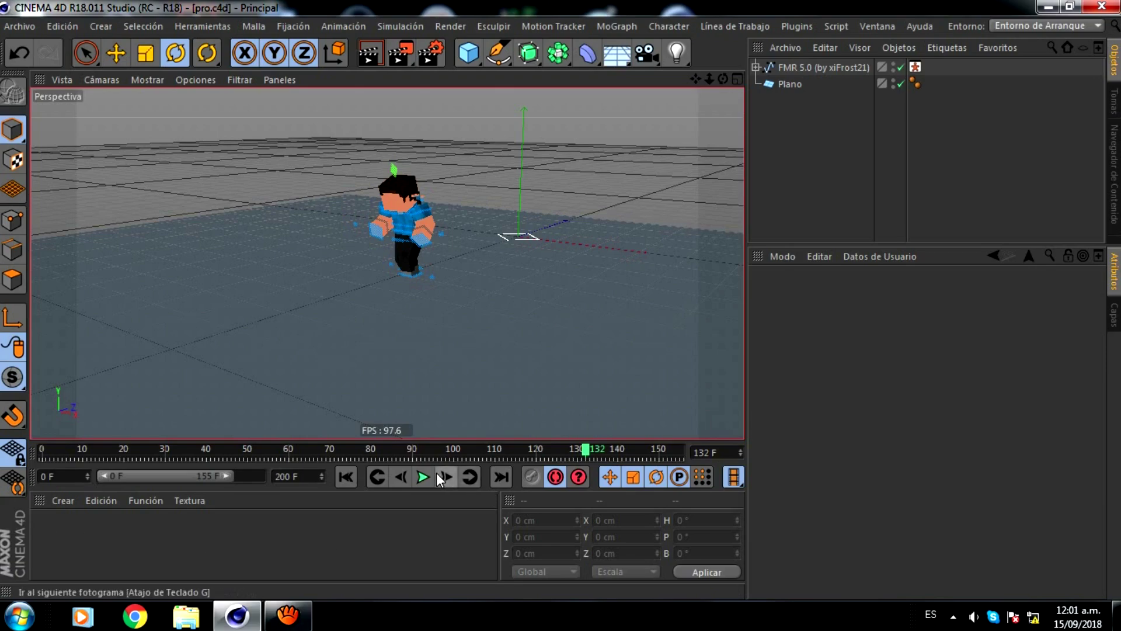
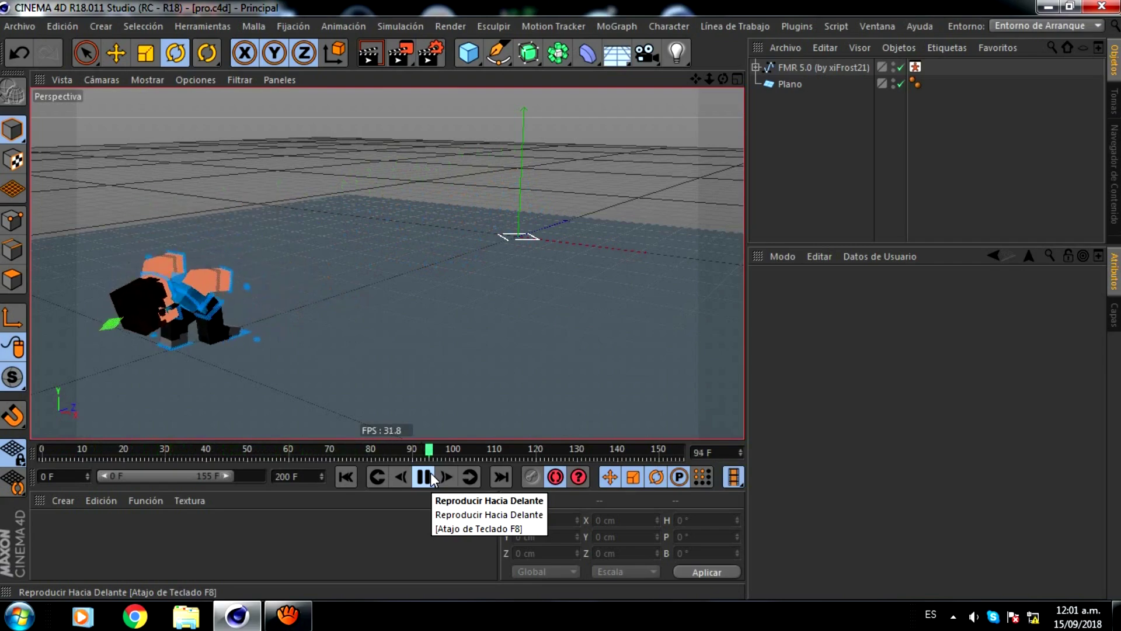
# Stop playback, set the preview range start to frame 50, and go to frame 130.
pyautogui.click(429, 476)
pyautogui.scroll(5, 471, 144)
pyautogui.click(470, 145)
pyautogui.scroll(3, 517, 433)
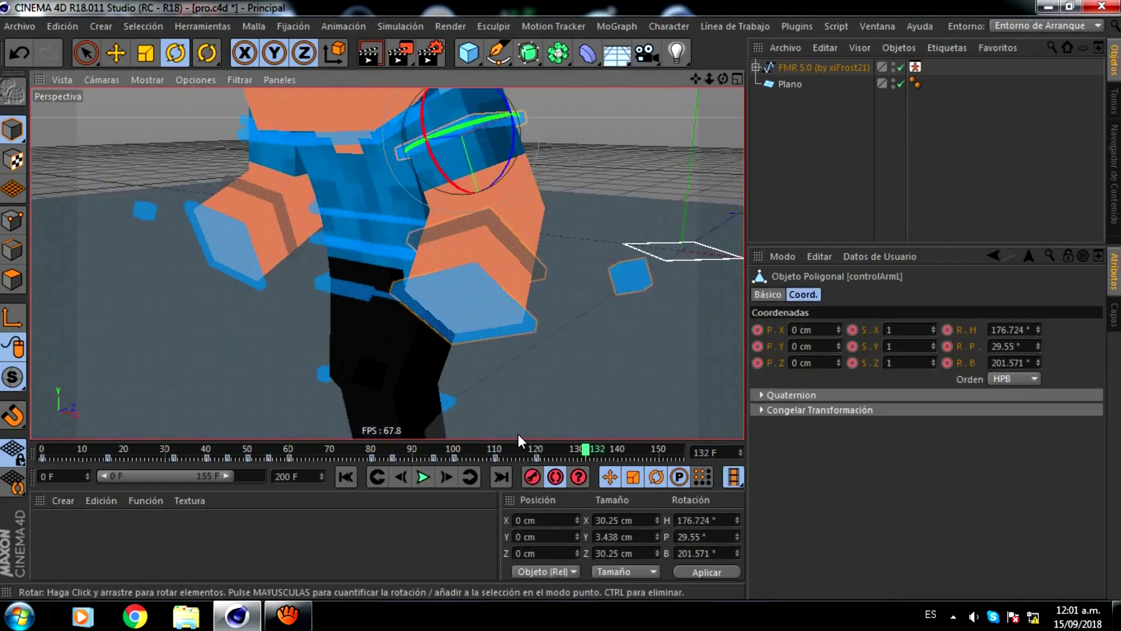
pyautogui.moveTo(107, 477)
pyautogui.mouseDown()
pyautogui.moveTo(163, 489)
pyautogui.moveTo(146, 493)
pyautogui.mouseUp()
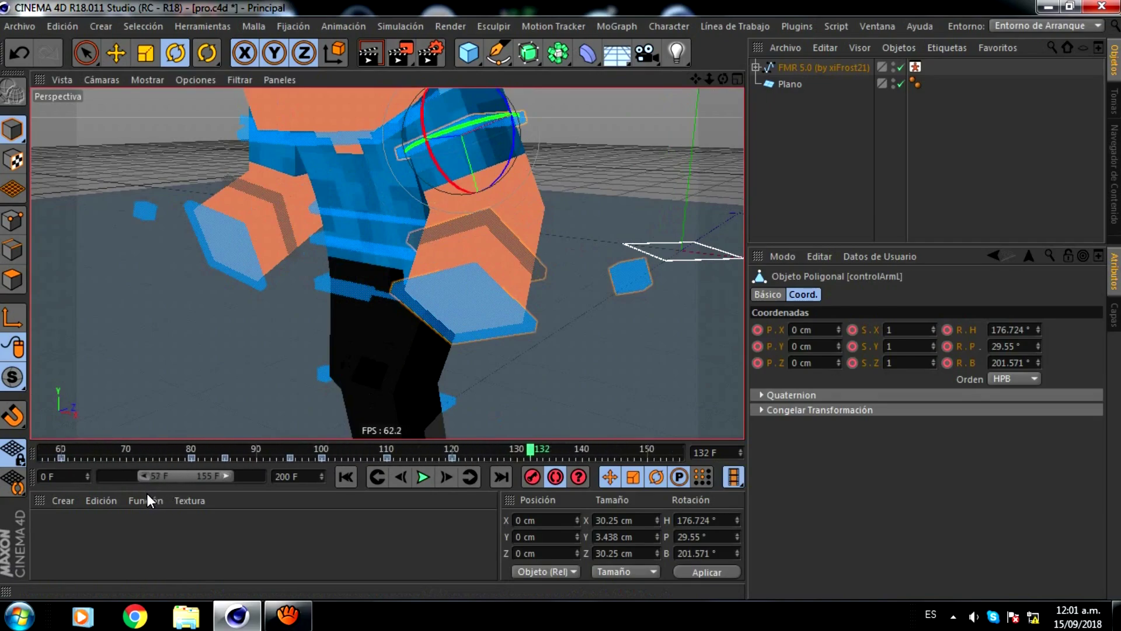
pyautogui.click(513, 449)
# Rotate controlArmL and controlArmR into a new arm pose at frame 130.
pyautogui.scroll(-5, 426, 315)
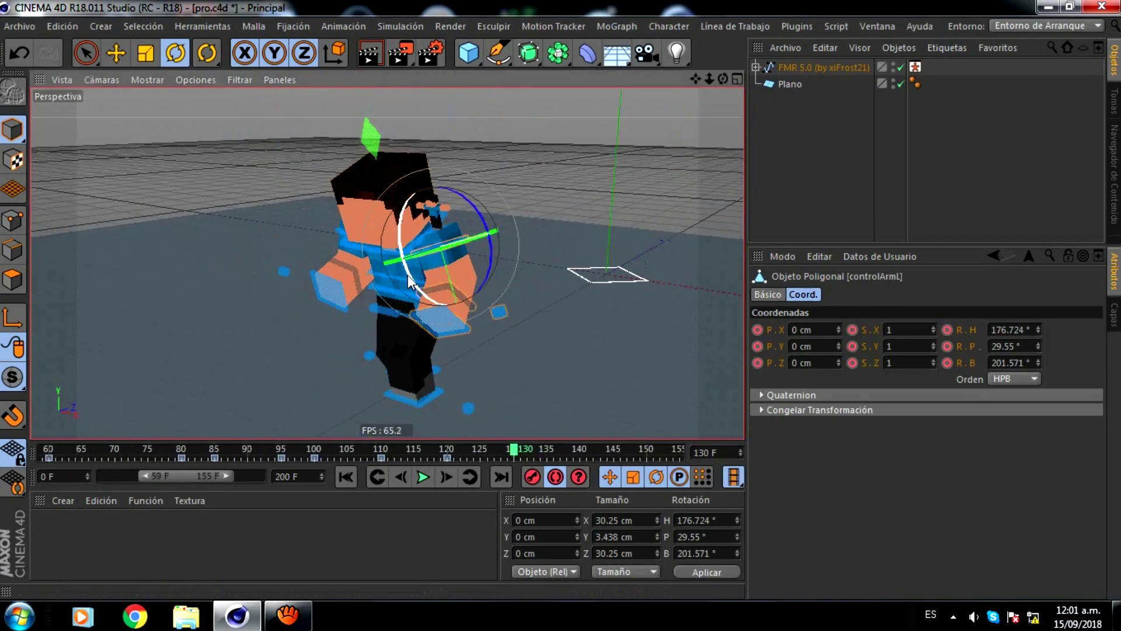
pyautogui.moveTo(409, 282); pyautogui.dragTo(423, 296)
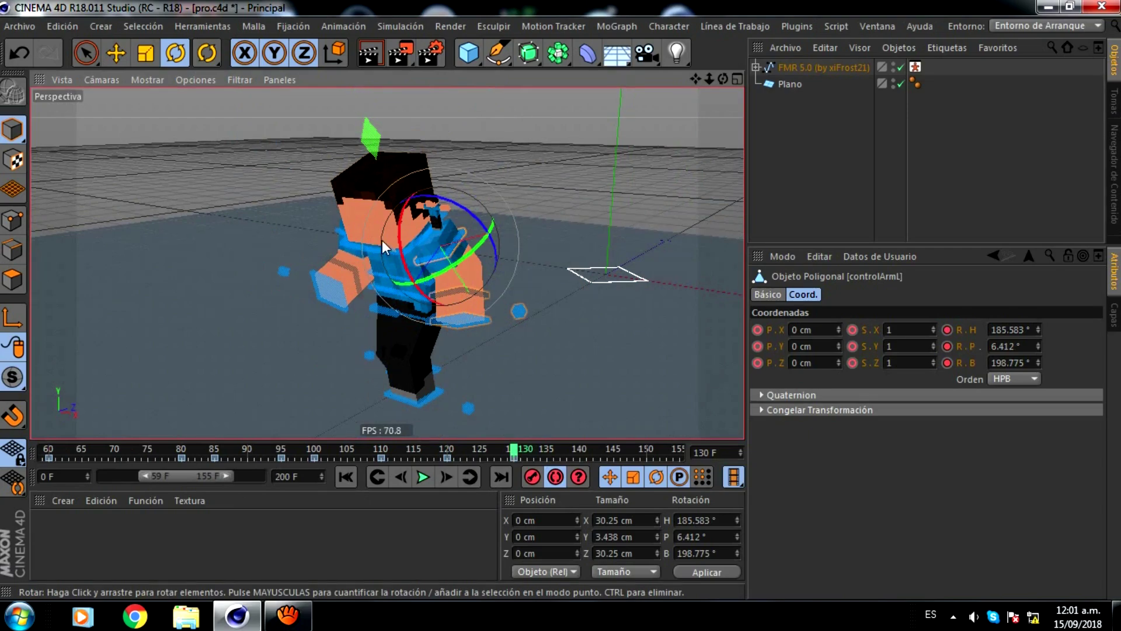
pyautogui.click(339, 234)
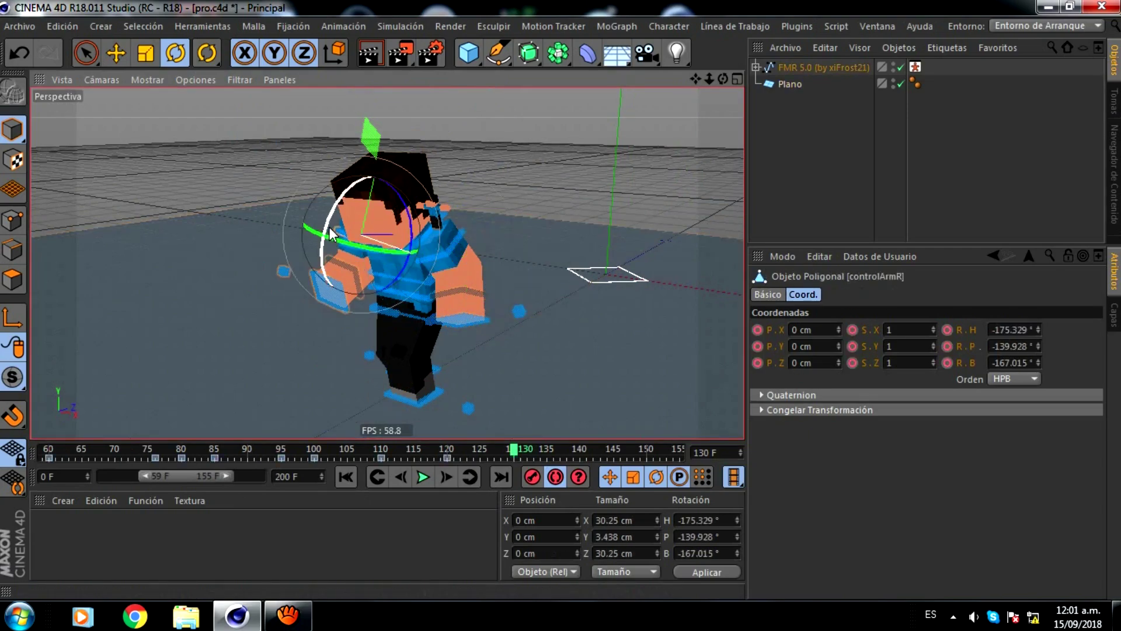
pyautogui.moveTo(331, 233); pyautogui.dragTo(522, 367)
pyautogui.click(455, 319)
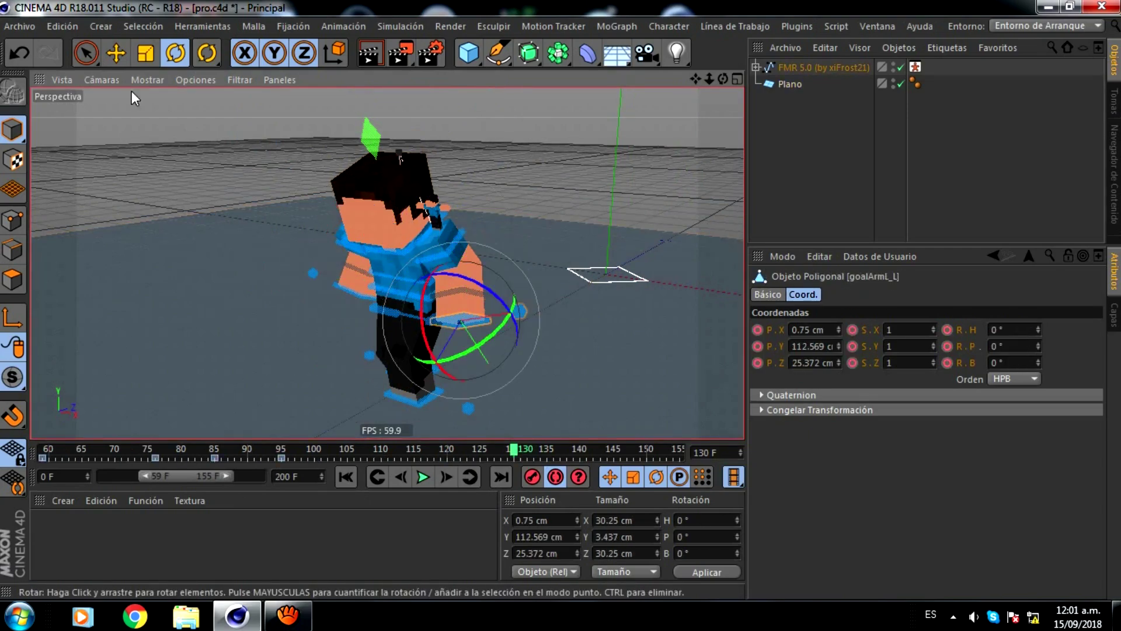
# At frame 130, move the hip control up and sideways.
pyautogui.click(111, 56)
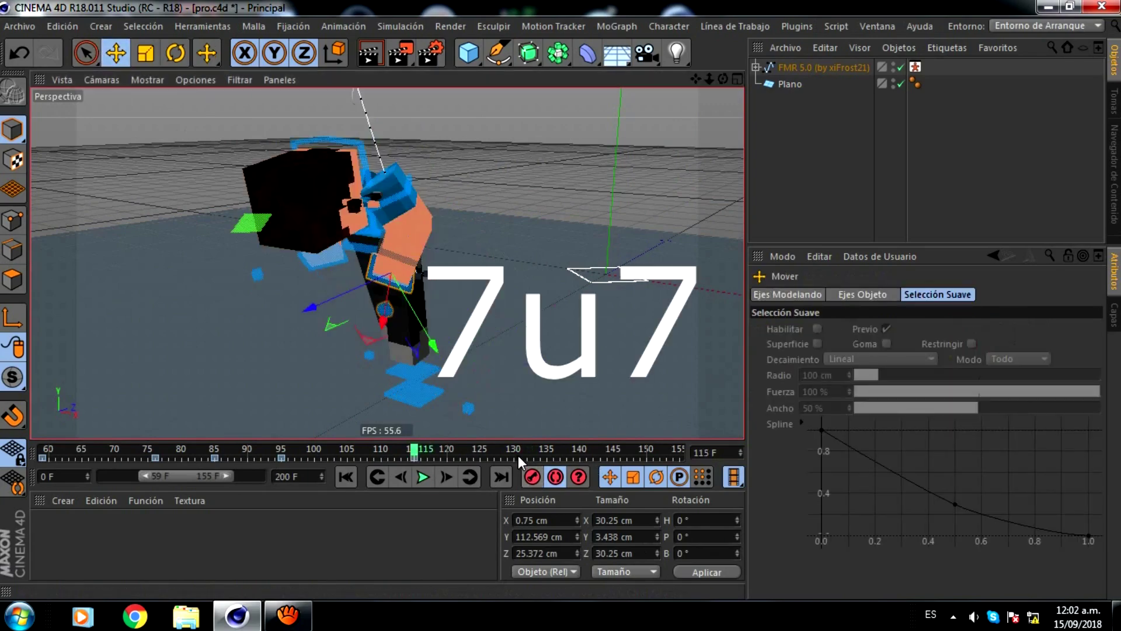
pyautogui.click(519, 458)
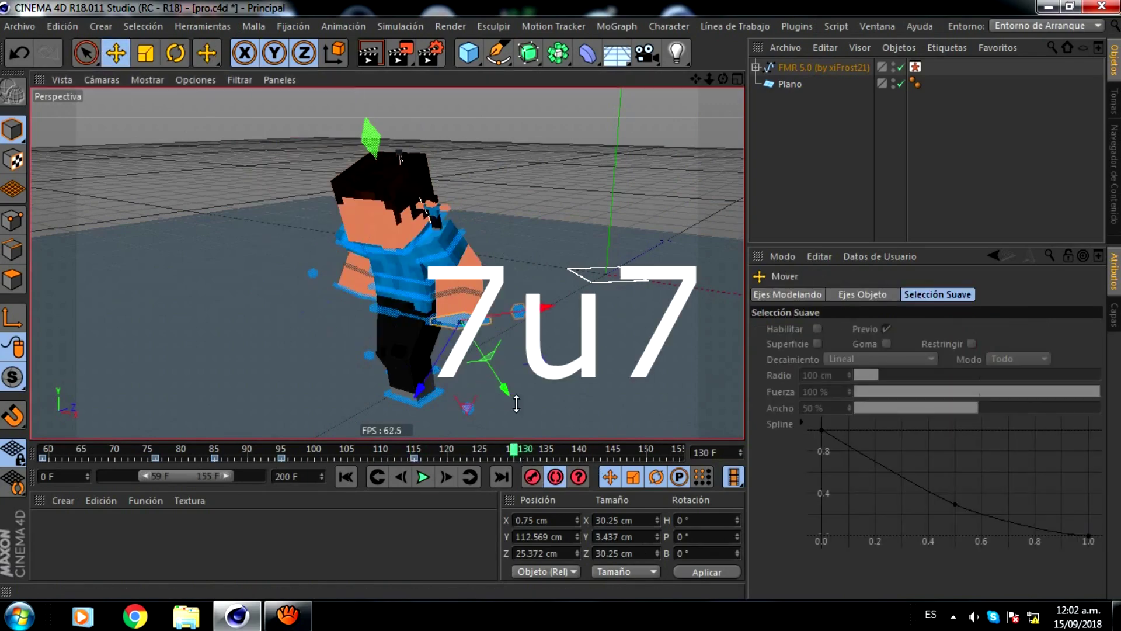
pyautogui.keyDown('alt'); pyautogui.moveTo(561, 299); pyautogui.dragTo(700, 124); pyautogui.keyUp('alt')
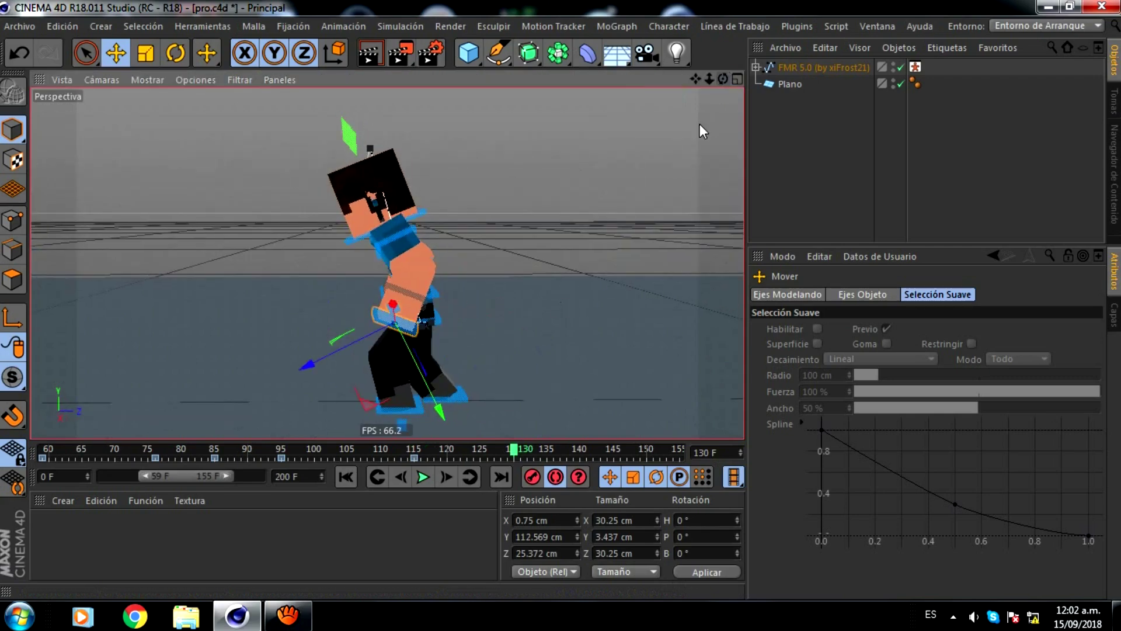
pyautogui.moveTo(359, 397); pyautogui.dragTo(410, 404)
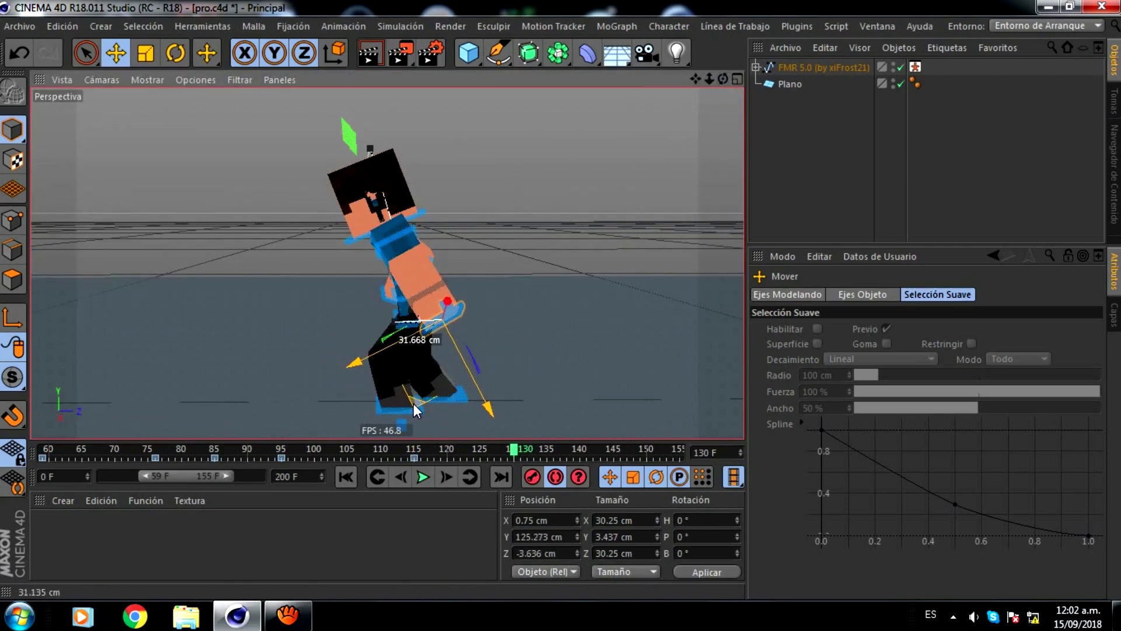
pyautogui.moveTo(410, 407); pyautogui.dragTo(410, 405)
# Move the goalArmR_L hand goal to a new position.
pyautogui.moveTo(723, 79); pyautogui.dragTo(561, 299)
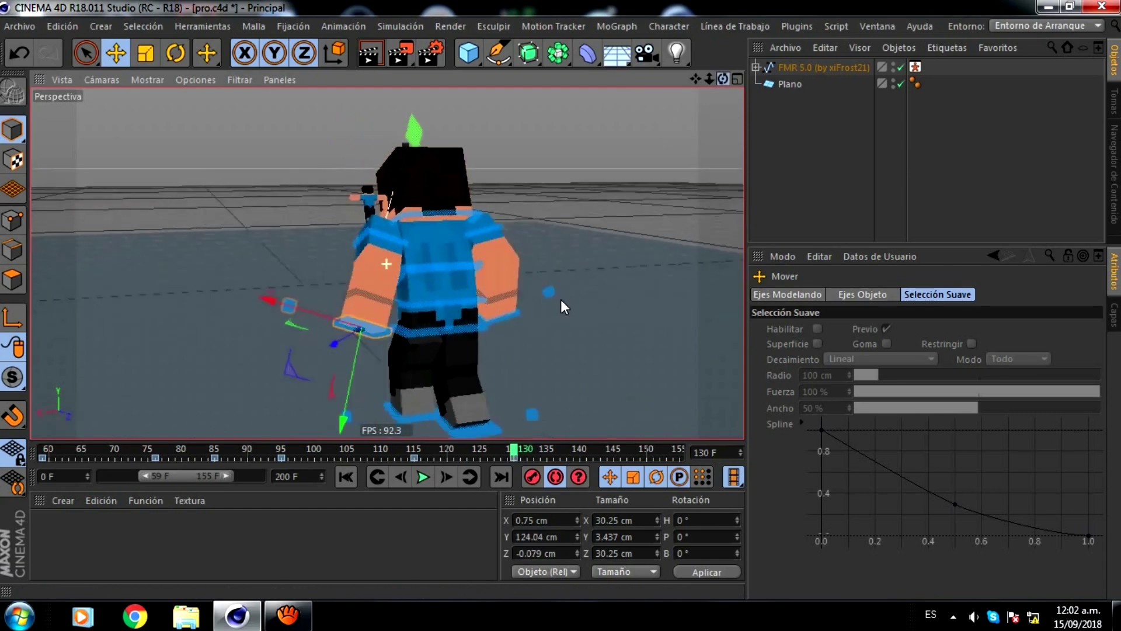
pyautogui.click(458, 337)
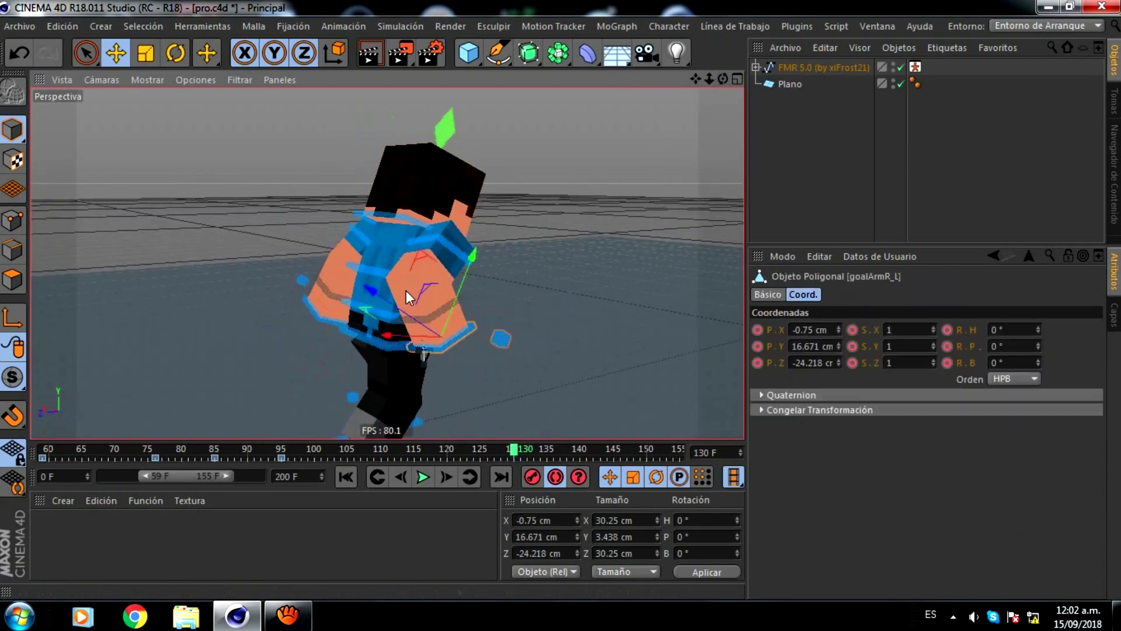
pyautogui.moveTo(418, 258); pyautogui.dragTo(379, 270)
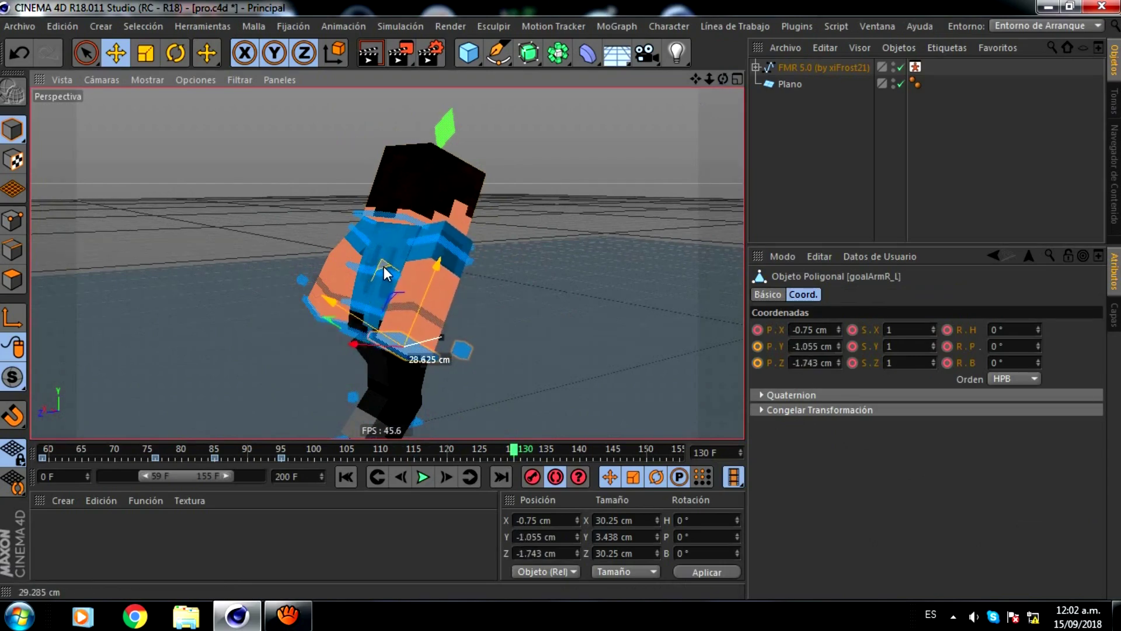
pyautogui.moveTo(379, 270); pyautogui.dragTo(386, 272)
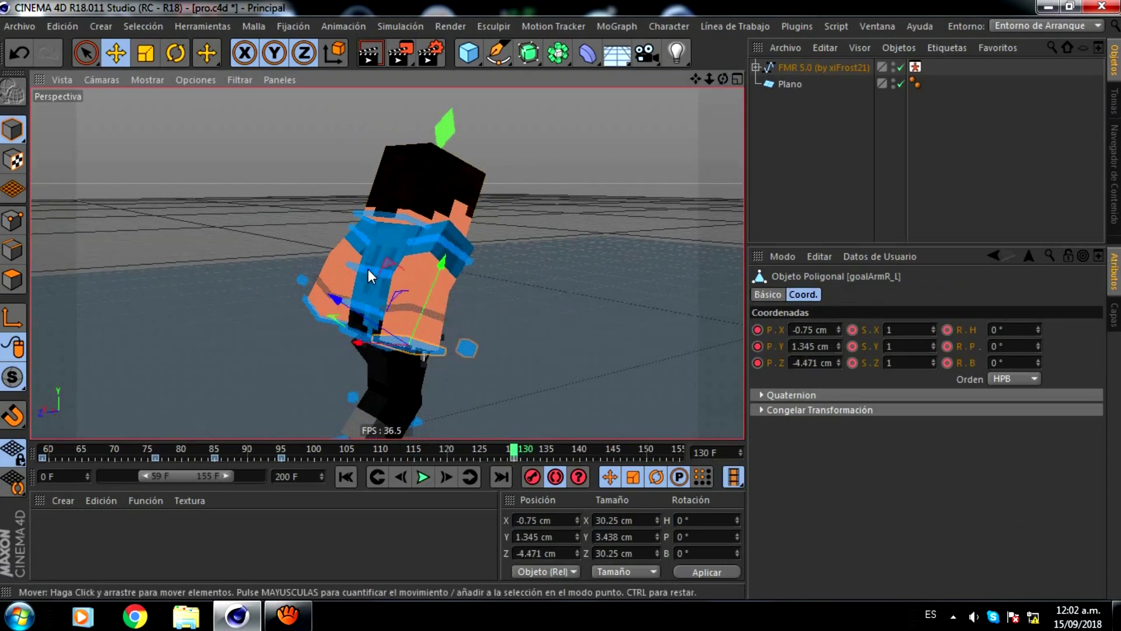
# Rotate controlBack, controlNeck and controlWaist to tilt the chest, head and waist.
pyautogui.click(368, 270)
pyautogui.click(169, 54)
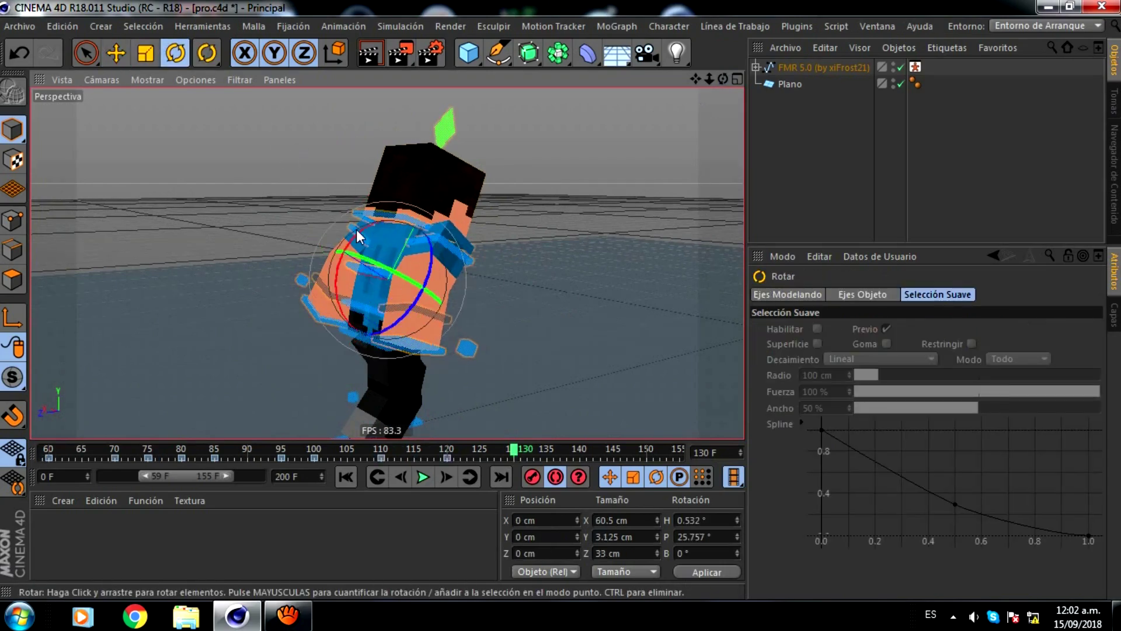
pyautogui.moveTo(352, 239); pyautogui.dragTo(387, 226)
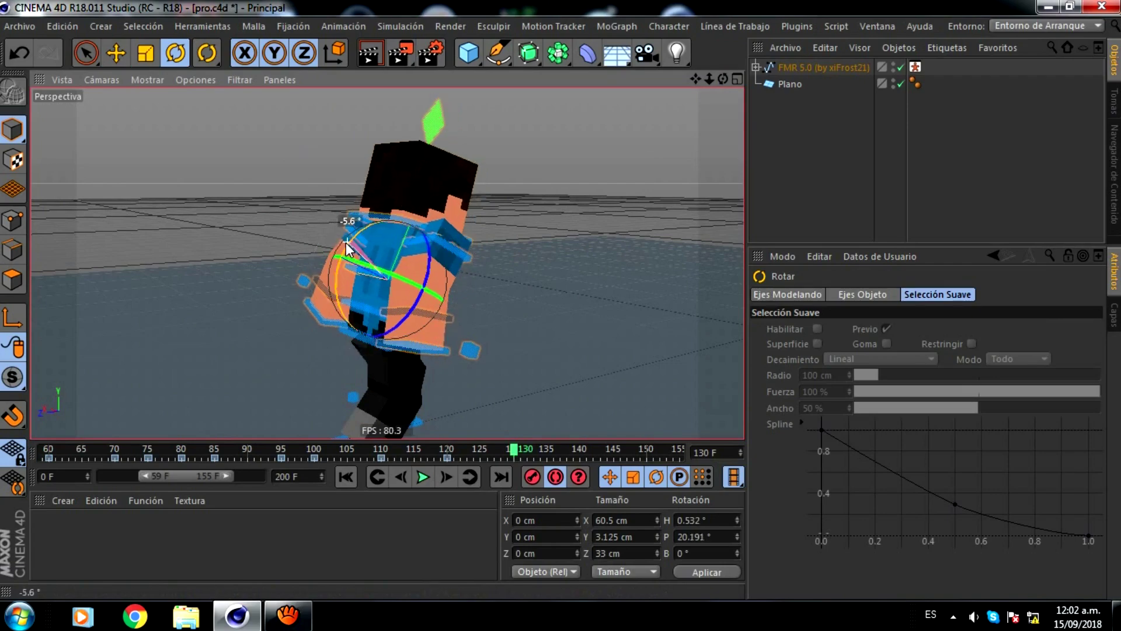
pyautogui.click(376, 215)
pyautogui.moveTo(376, 216)
pyautogui.mouseDown()
pyautogui.moveTo(382, 234)
pyautogui.moveTo(362, 264)
pyautogui.mouseUp()
pyautogui.click(362, 335)
pyautogui.moveTo(336, 319); pyautogui.dragTo(334, 326)
# Nudge controlWaist slightly with the Move tool.
pyautogui.press('e')
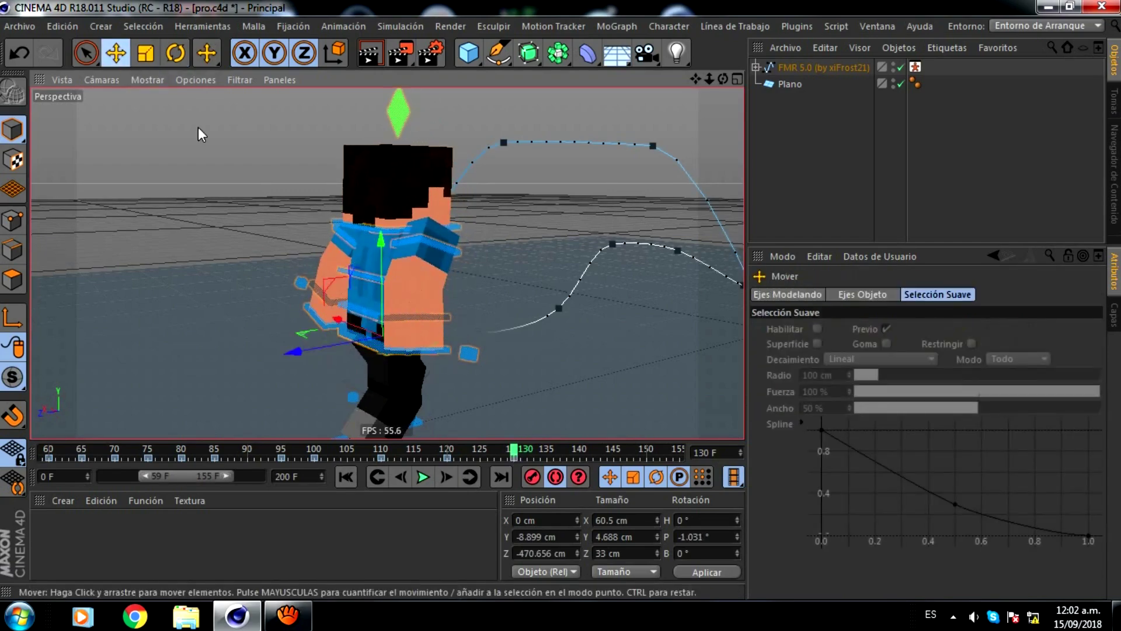
pyautogui.moveTo(338, 279); pyautogui.dragTo(328, 282)
pyautogui.scroll(-2, 416, 278)
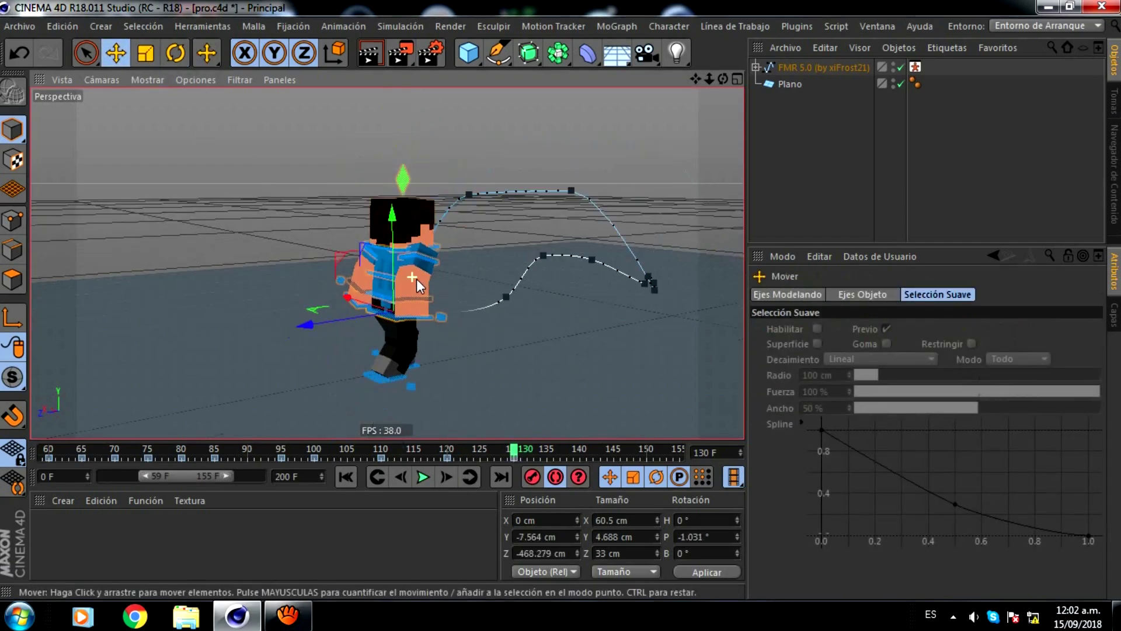
# Play the animation from frame 102, then scrub frames 124–128 to check the pose.
pyautogui.moveTo(498, 450); pyautogui.dragTo(333, 451)
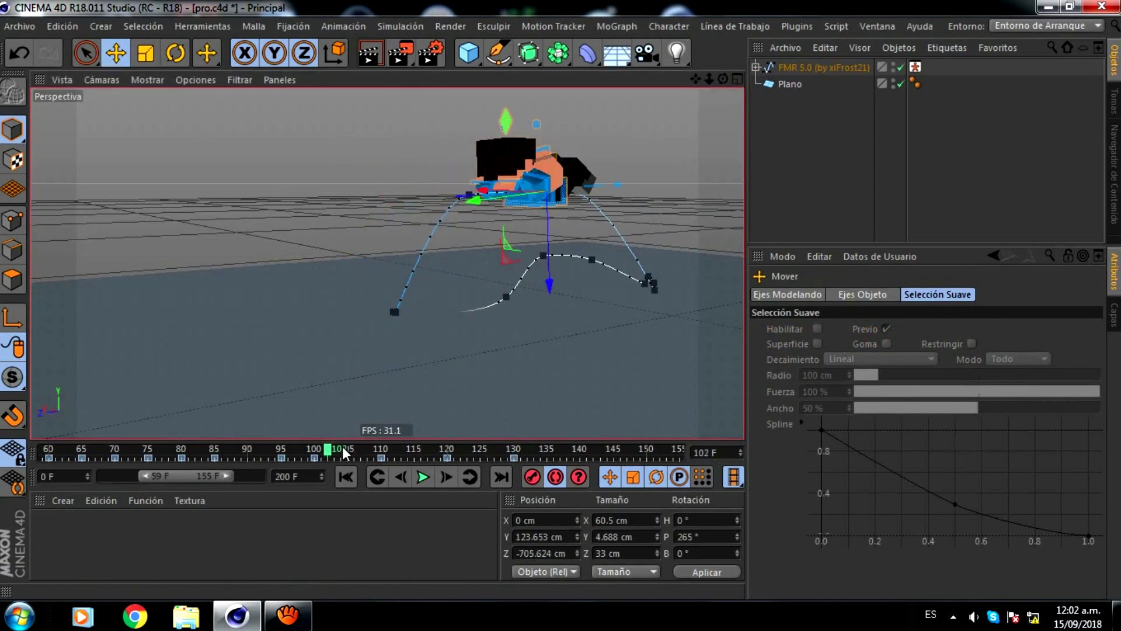
pyautogui.click(422, 477)
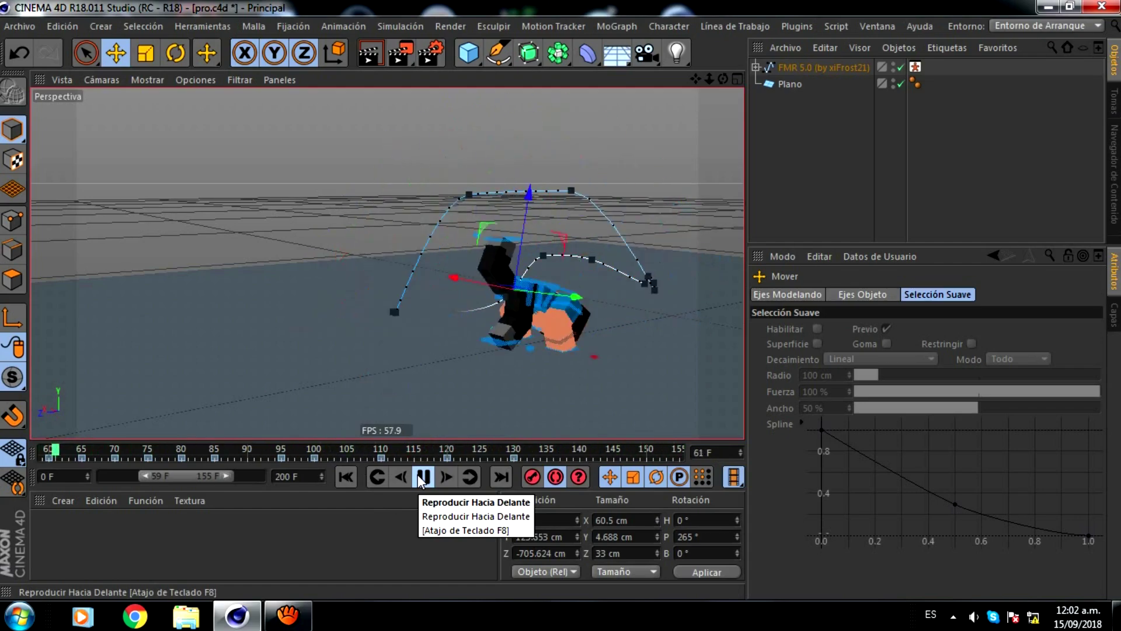
pyautogui.click(423, 477)
pyautogui.moveTo(438, 449)
pyautogui.mouseDown()
pyautogui.moveTo(503, 449)
pyautogui.moveTo(489, 449)
pyautogui.mouseUp()
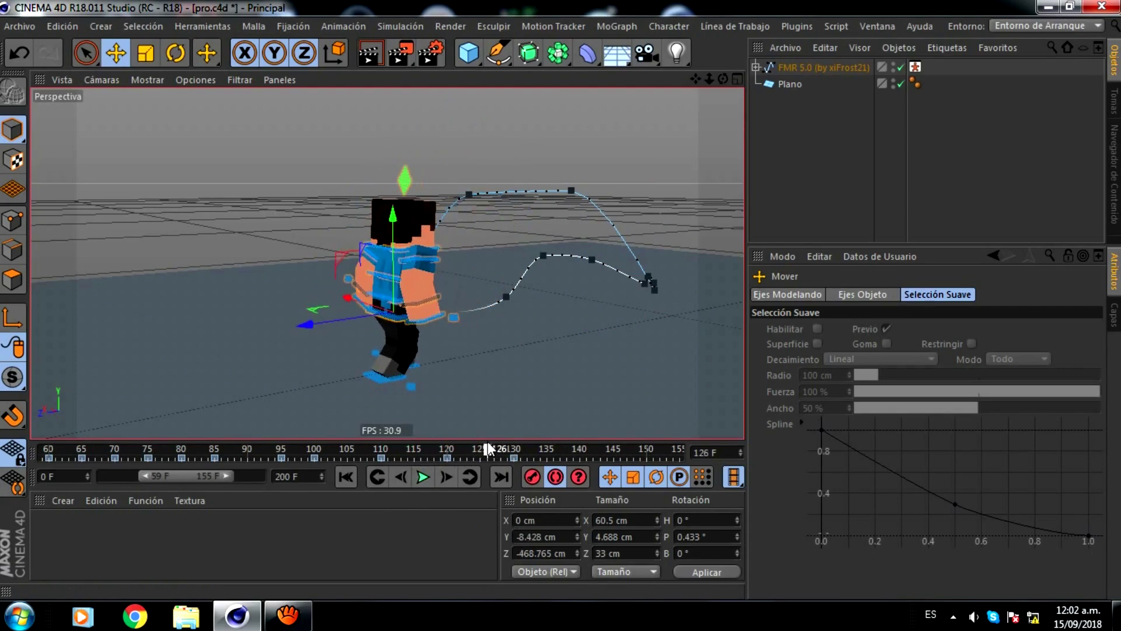
pyautogui.moveTo(488, 449); pyautogui.dragTo(501, 448)
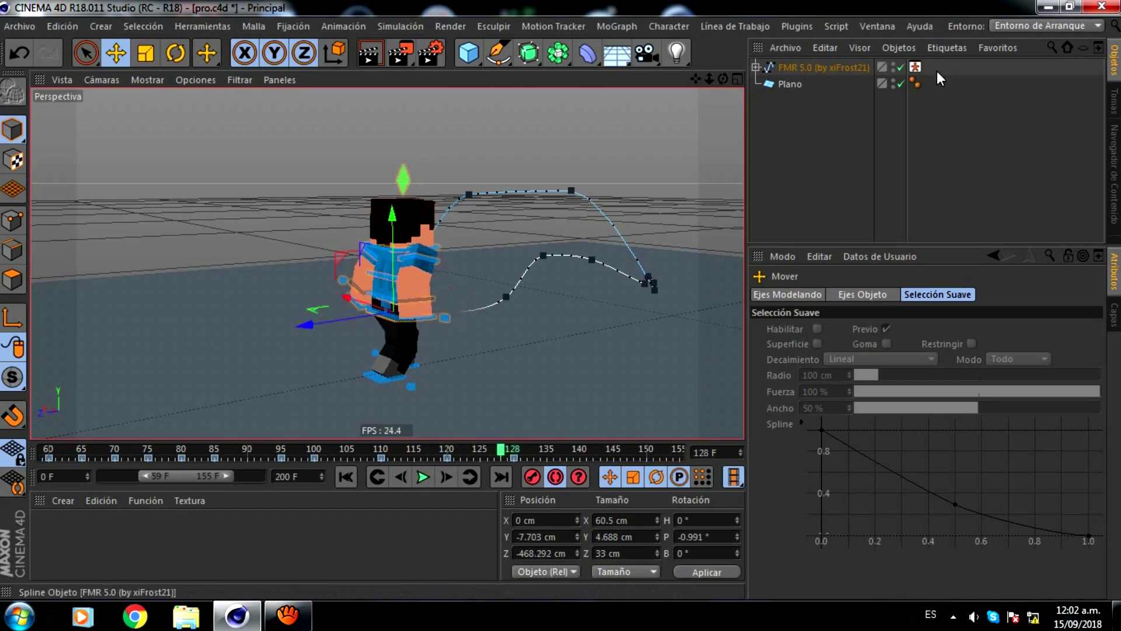
# Select both arm controls and shift their keyframe from frame 120 to 115.
pyautogui.click(422, 325)
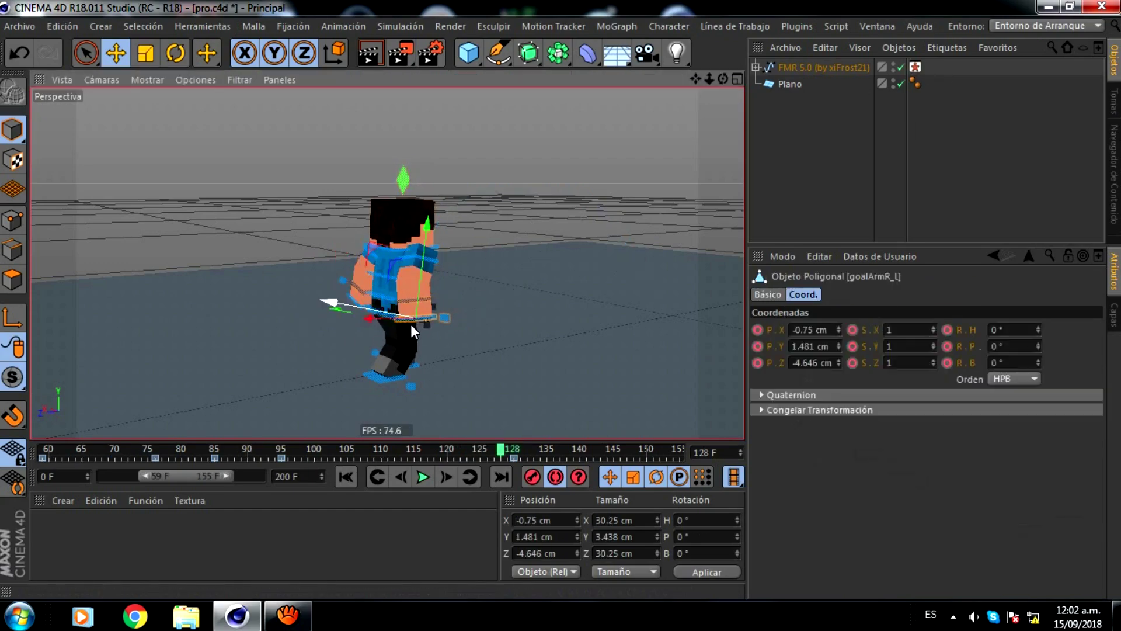
pyautogui.scroll(5, 409, 325)
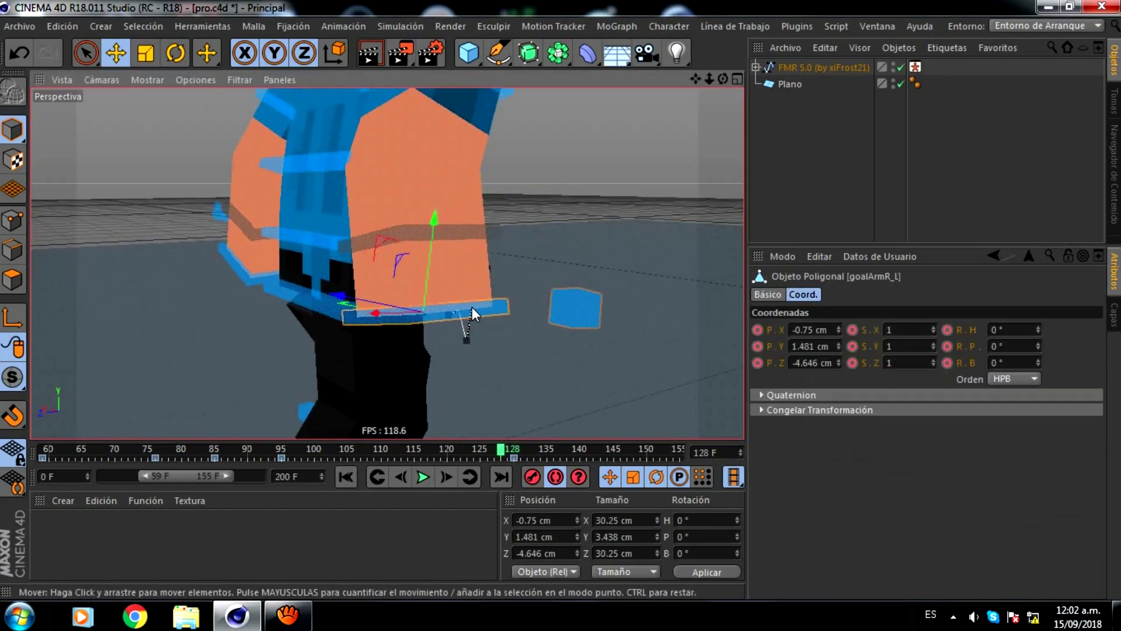
pyautogui.scroll(-5, 470, 310)
pyautogui.click(436, 215)
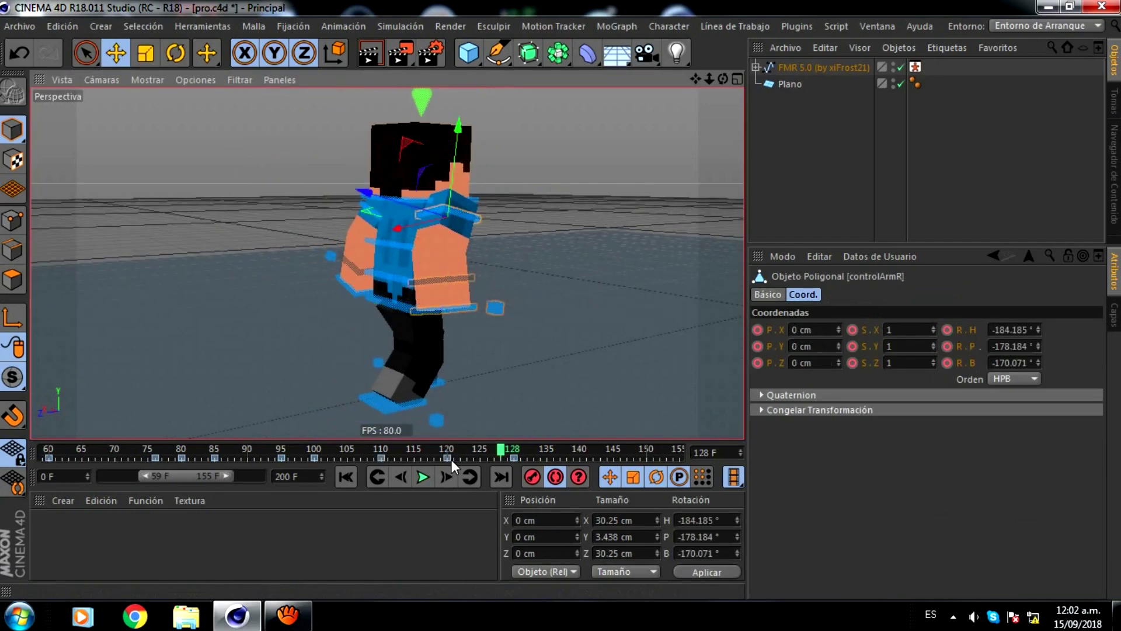
pyautogui.keyDown('shift'); pyautogui.click(362, 204); pyautogui.keyUp('shift')
pyautogui.moveTo(446, 456); pyautogui.dragTo(348, 455)
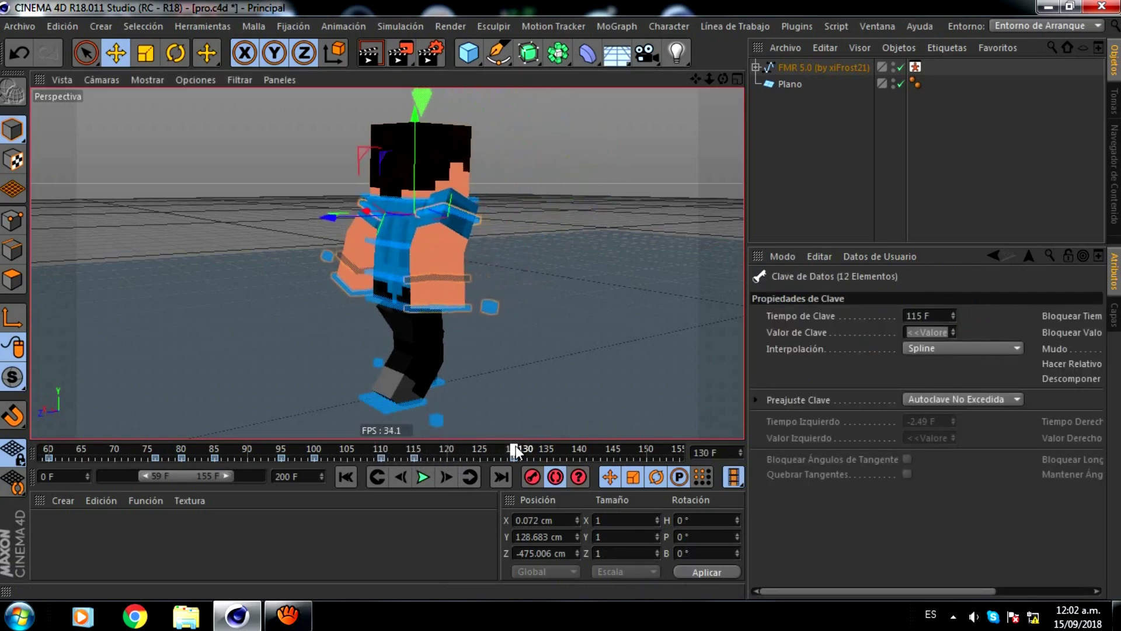
# Play the animation from frame 105, stop it, and rewind to about frame 95.
pyautogui.click(549, 388)
pyautogui.click(430, 475)
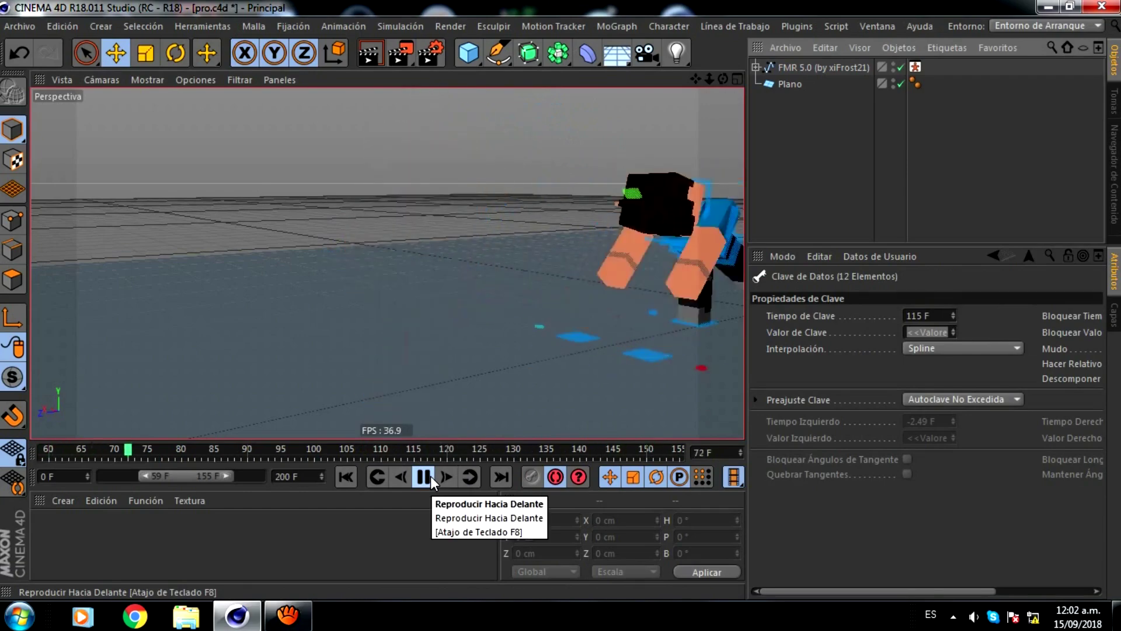
pyautogui.click(430, 475)
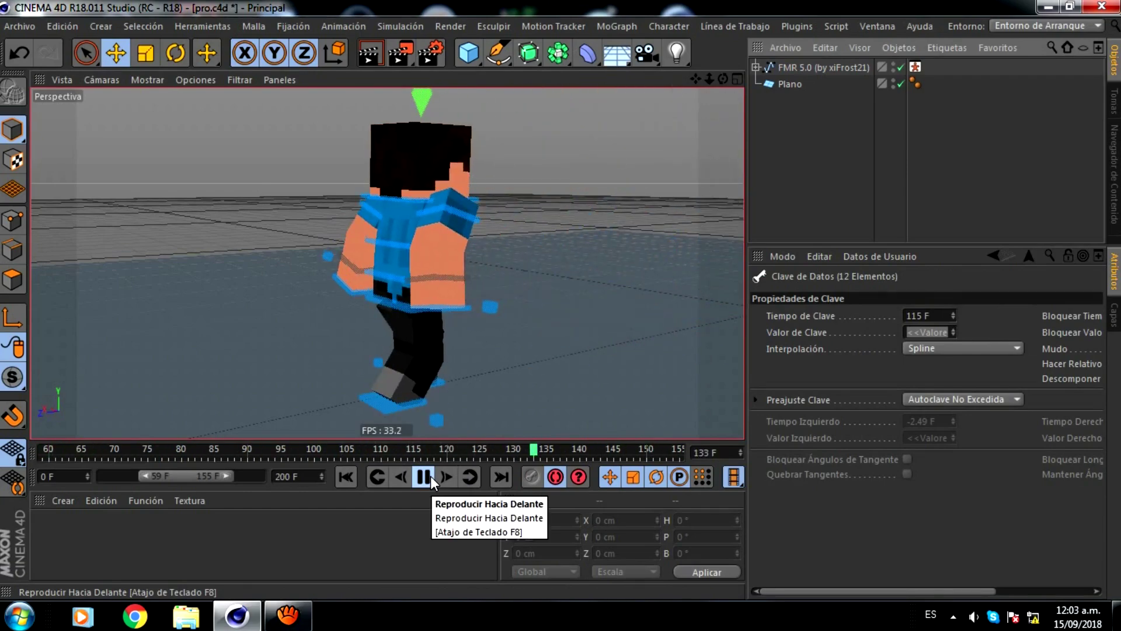
pyautogui.moveTo(496, 452)
pyautogui.mouseDown()
pyautogui.moveTo(229, 452)
pyautogui.moveTo(511, 451)
pyautogui.moveTo(280, 443)
pyautogui.mouseUp()
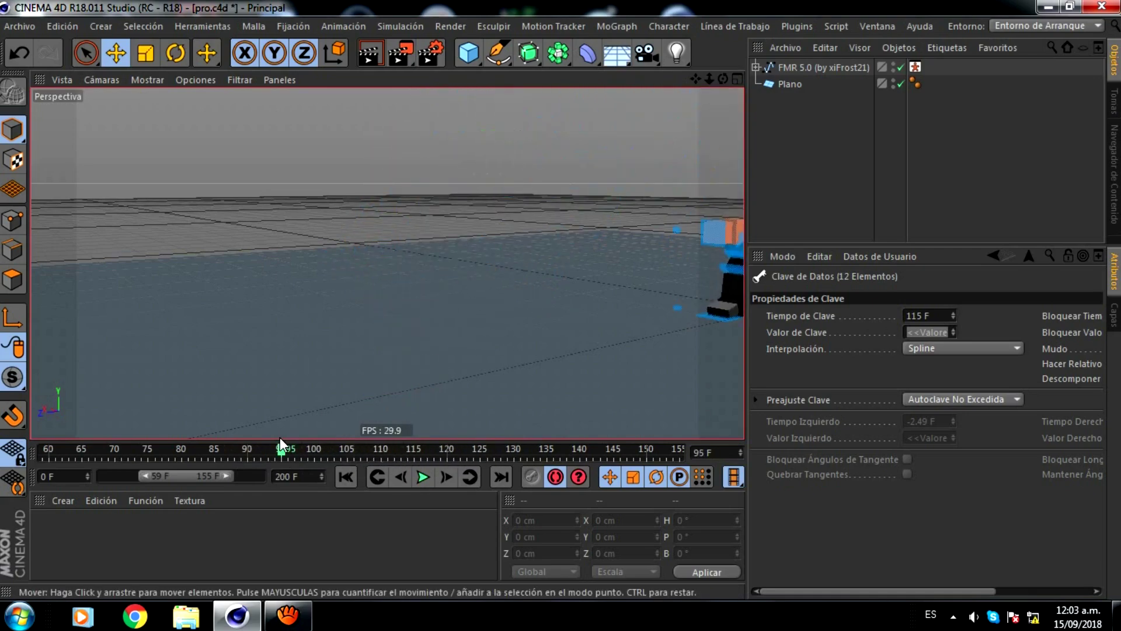
# Centre the character in view and scrub the timeline from frame 82 to about 123.
pyautogui.scroll(-5, 503, 322)
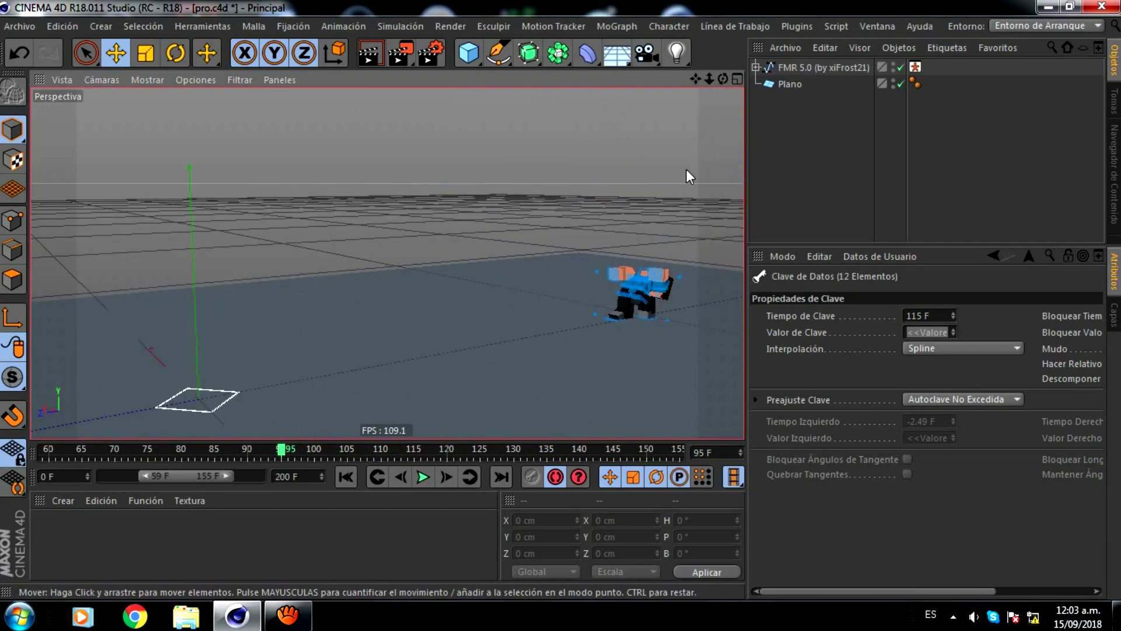
pyautogui.moveTo(692, 82); pyautogui.dragTo(560, 299)
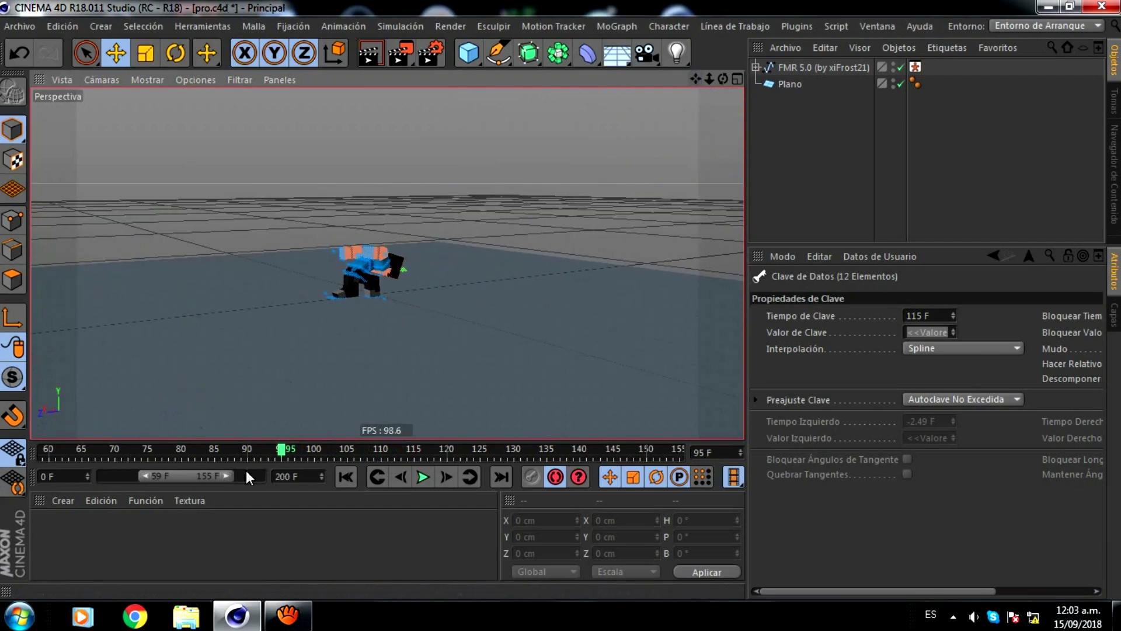
pyautogui.moveTo(242, 446)
pyautogui.mouseDown()
pyautogui.moveTo(90, 461)
pyautogui.moveTo(201, 446)
pyautogui.mouseUp()
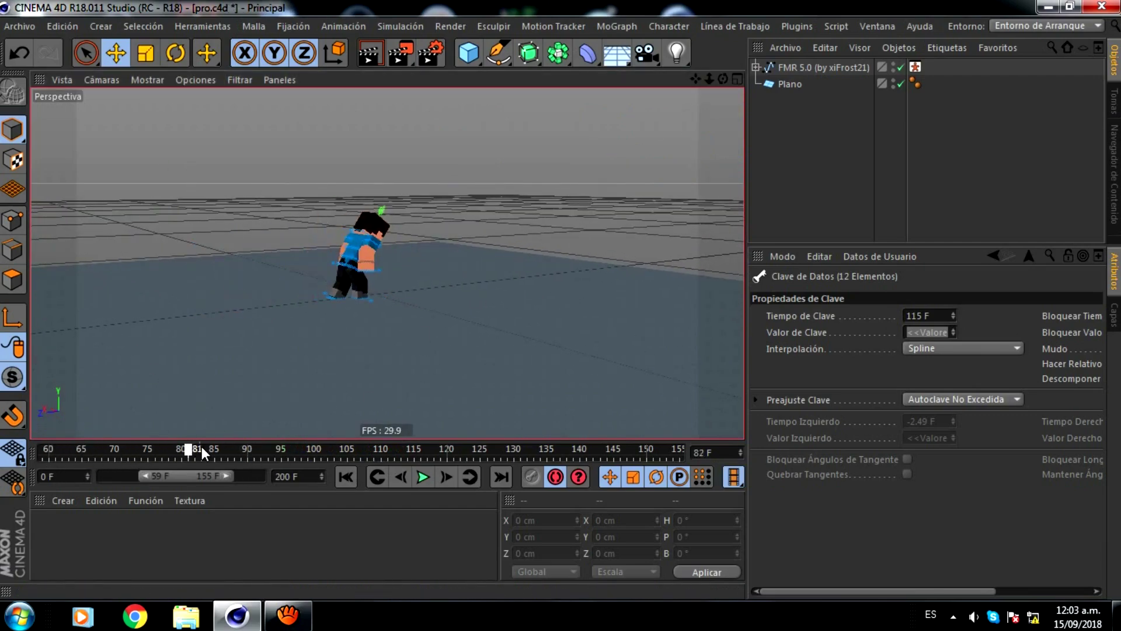
pyautogui.moveTo(292, 440)
pyautogui.mouseDown()
pyautogui.moveTo(404, 418)
pyautogui.moveTo(532, 418)
pyautogui.mouseUp()
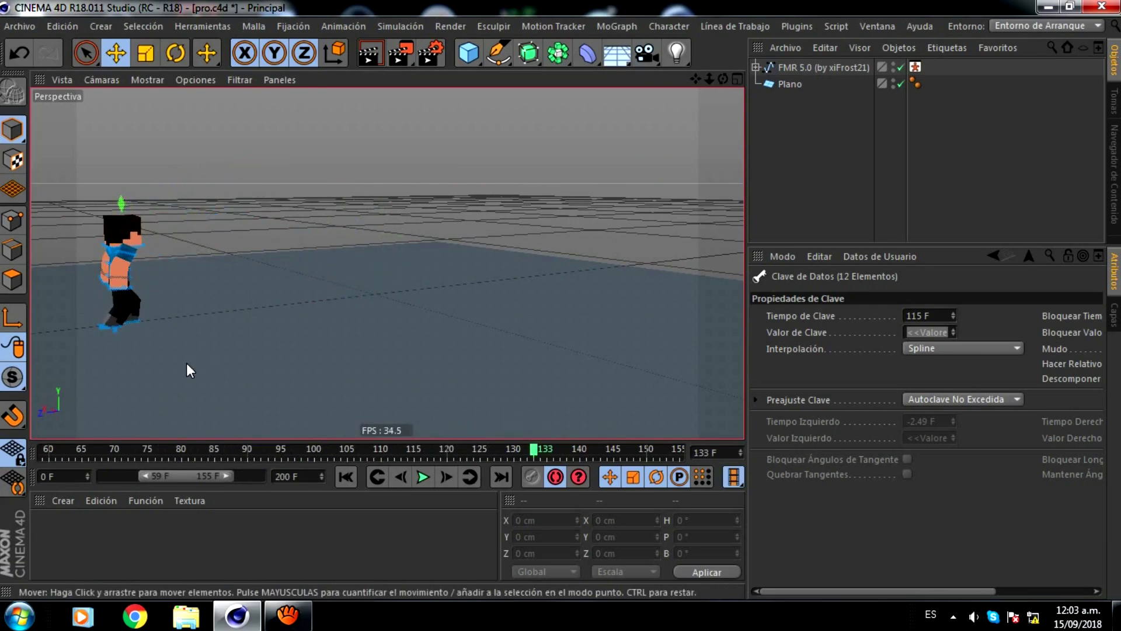
# Orbit to a side-on view of the character and toggle the screen-recorder window.
pyautogui.scroll(3, 187, 370)
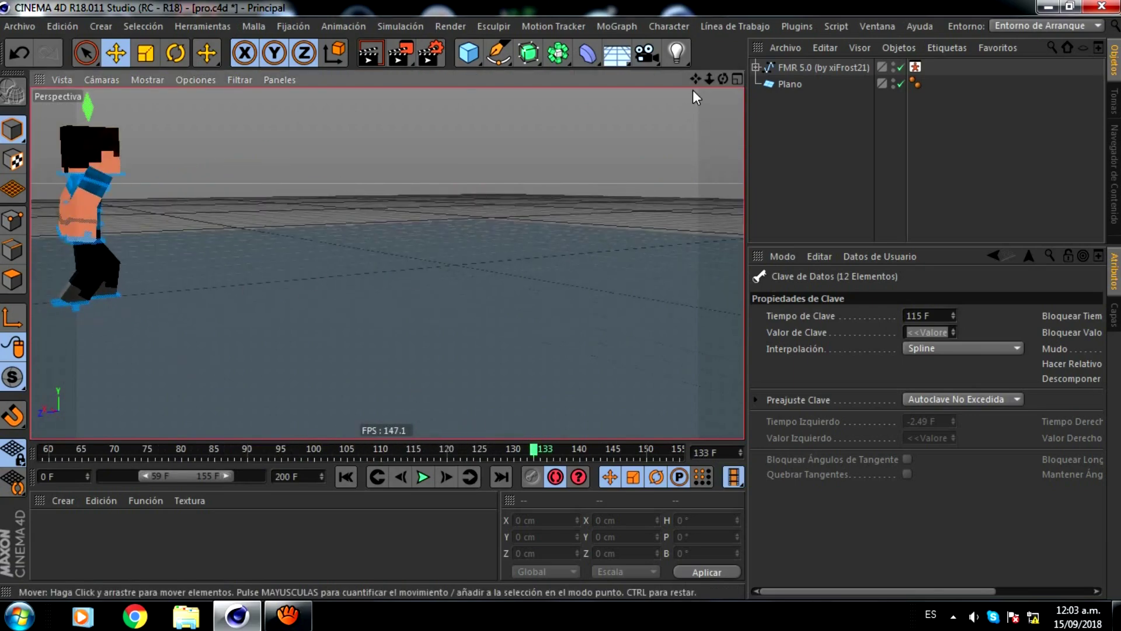
pyautogui.keyDown('alt'); pyautogui.moveTo(693, 96); pyautogui.dragTo(561, 299); pyautogui.keyUp('alt')
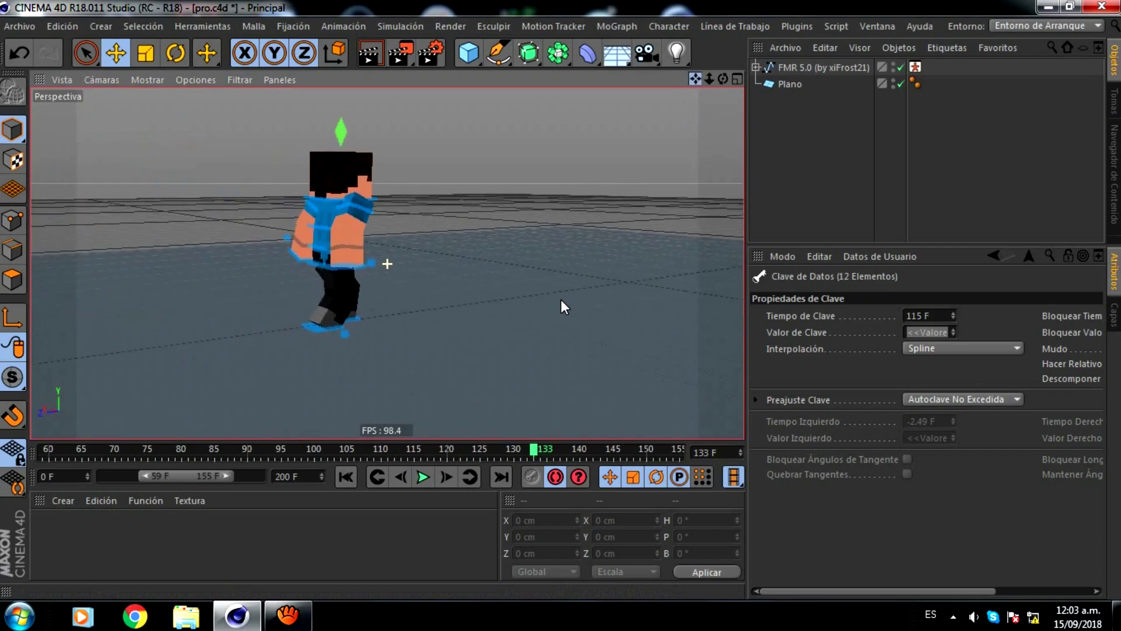
pyautogui.click(301, 614)
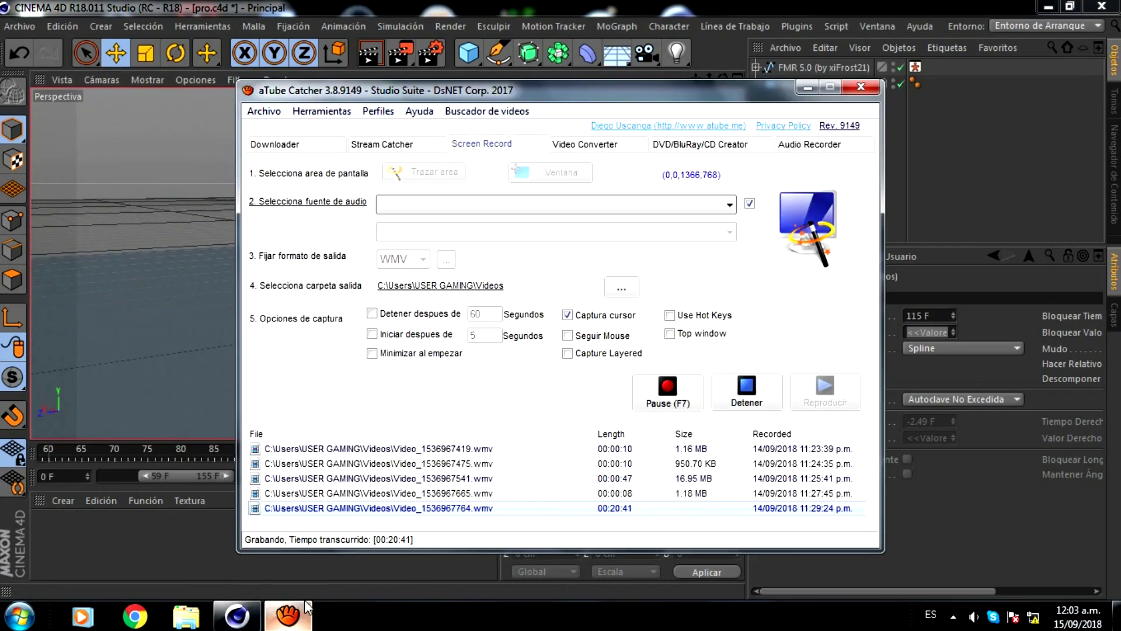
pyautogui.click(306, 607)
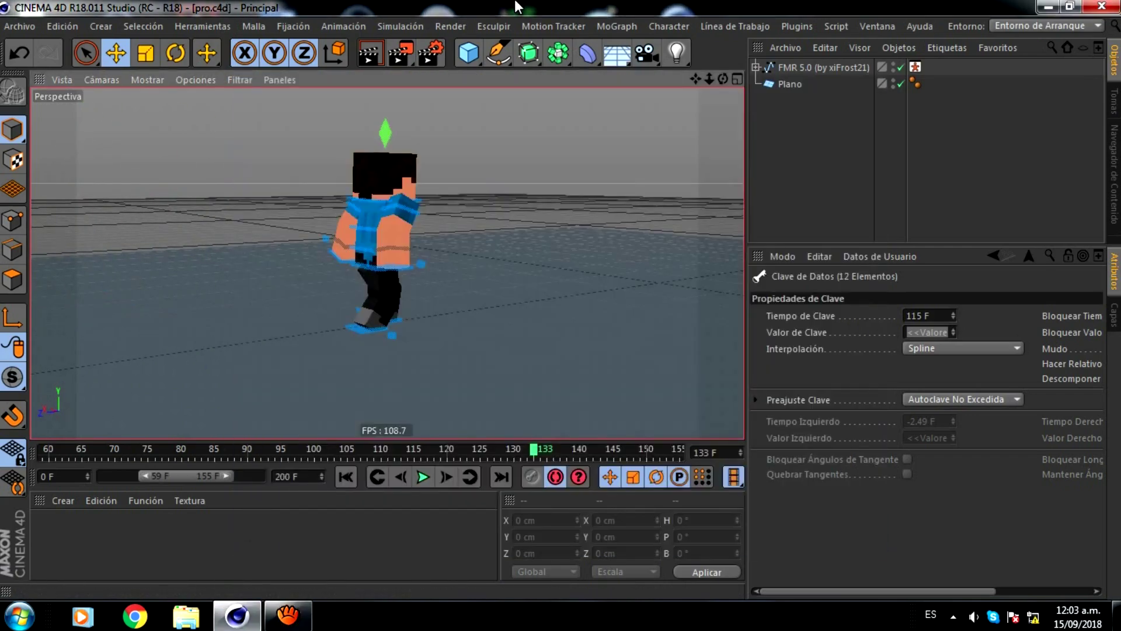
# Select the waist and right foot goal controllers and move to frame 135.
pyautogui.moveTo(721, 85); pyautogui.dragTo(560, 305)
pyautogui.scroll(5, 393, 290)
pyautogui.click(390, 280)
pyautogui.scroll(2, 403, 309)
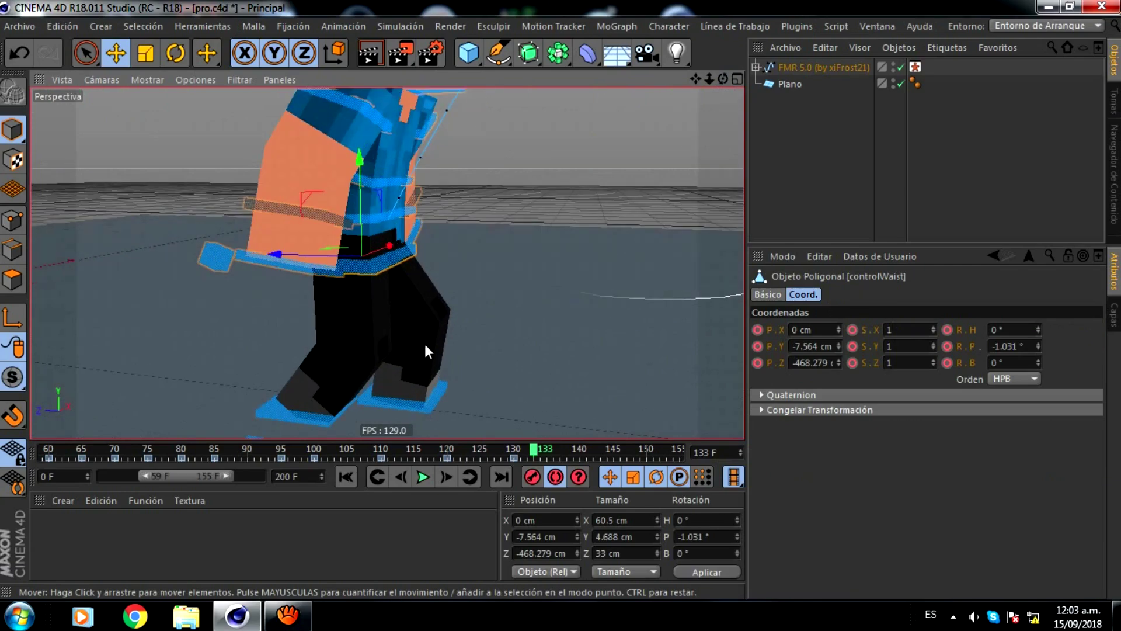
pyautogui.click(304, 409)
pyautogui.click(513, 450)
pyautogui.click(584, 449)
pyautogui.click(547, 450)
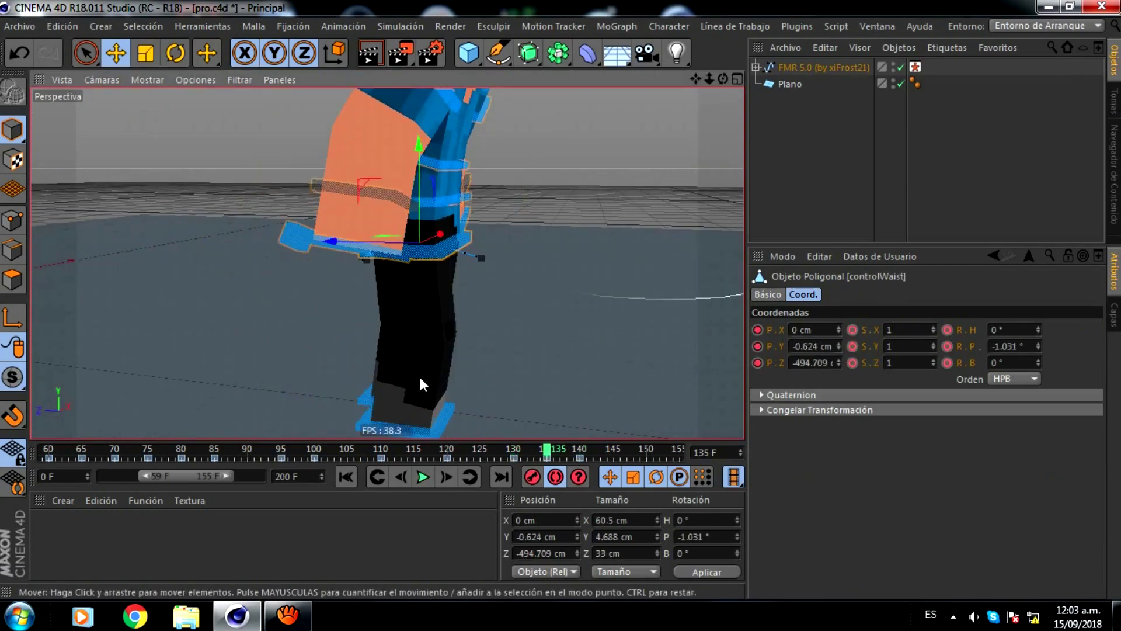
# Rotate the left and right arm controllers upward at frame 135.
pyautogui.press('r')
pyautogui.scroll(-2, 561, 299)
pyautogui.keyDown('alt'); pyautogui.moveTo(560, 299); pyautogui.dragTo(495, 250); pyautogui.keyUp('alt')
pyautogui.click(463, 209)
pyautogui.moveTo(463, 209); pyautogui.dragTo(485, 241)
pyautogui.click(358, 222)
pyautogui.moveTo(367, 216); pyautogui.dragTo(379, 205)
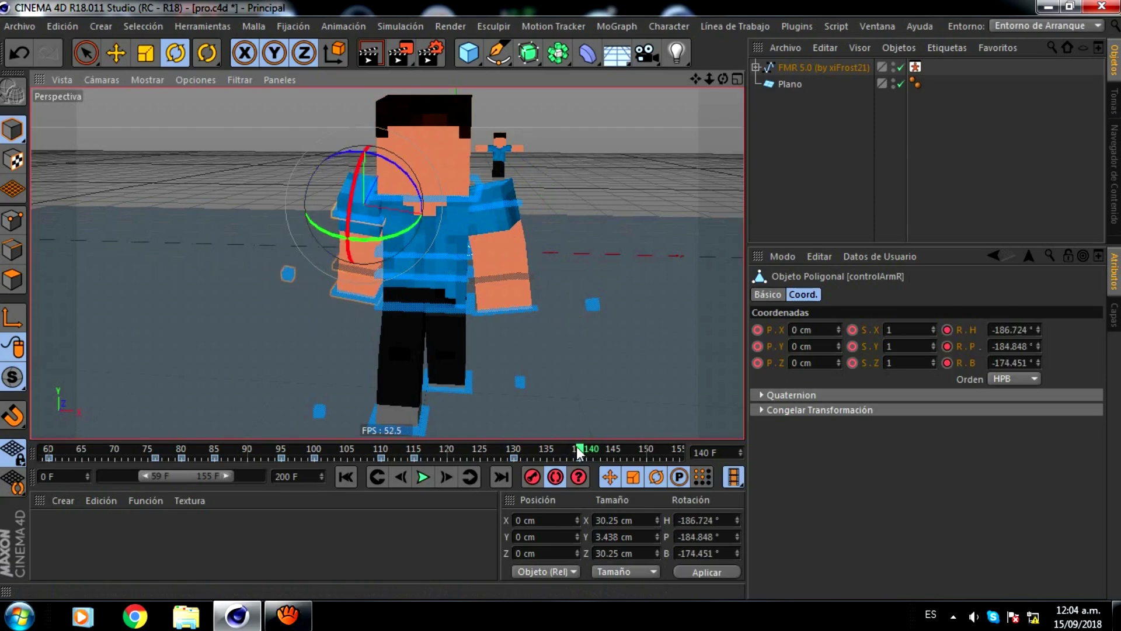
# At frame 140, rotate the neck controller to tilt the character's head.
pyautogui.click(474, 452)
pyautogui.click(580, 452)
pyautogui.click(454, 257)
pyautogui.moveTo(455, 256); pyautogui.dragTo(468, 209)
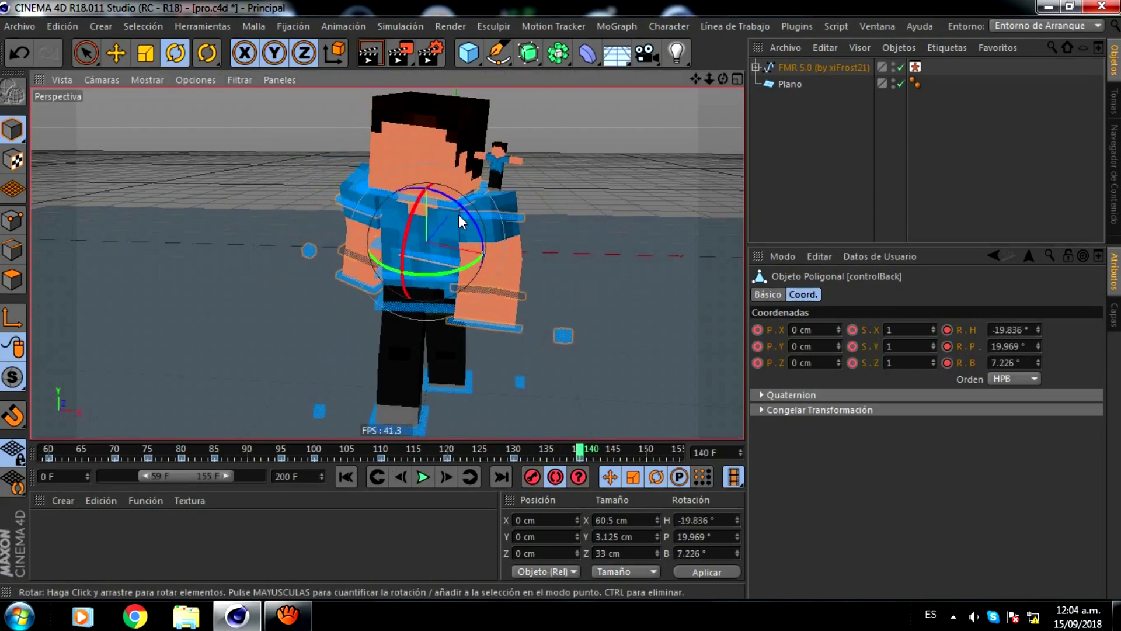
pyautogui.scroll(-2, 474, 219)
pyautogui.moveTo(723, 78); pyautogui.dragTo(695, 88)
# Play back the animation and step through the flip frames toward frame 142.
pyautogui.click(547, 452)
pyautogui.click(424, 477)
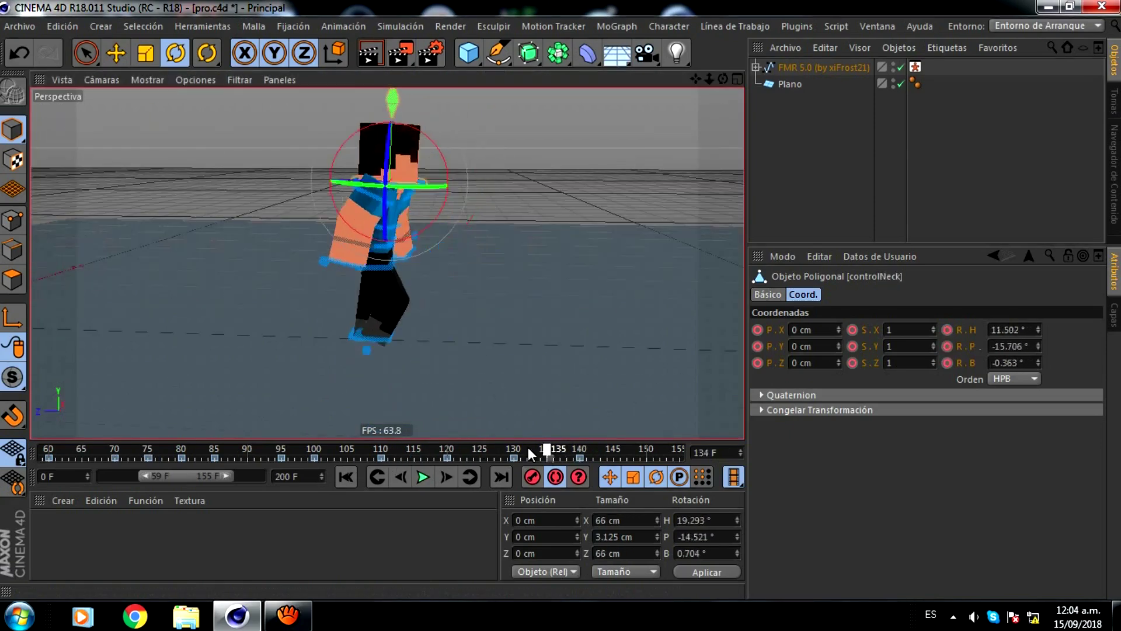
pyautogui.press('F8')
pyautogui.press('F8')
pyautogui.press('F8')
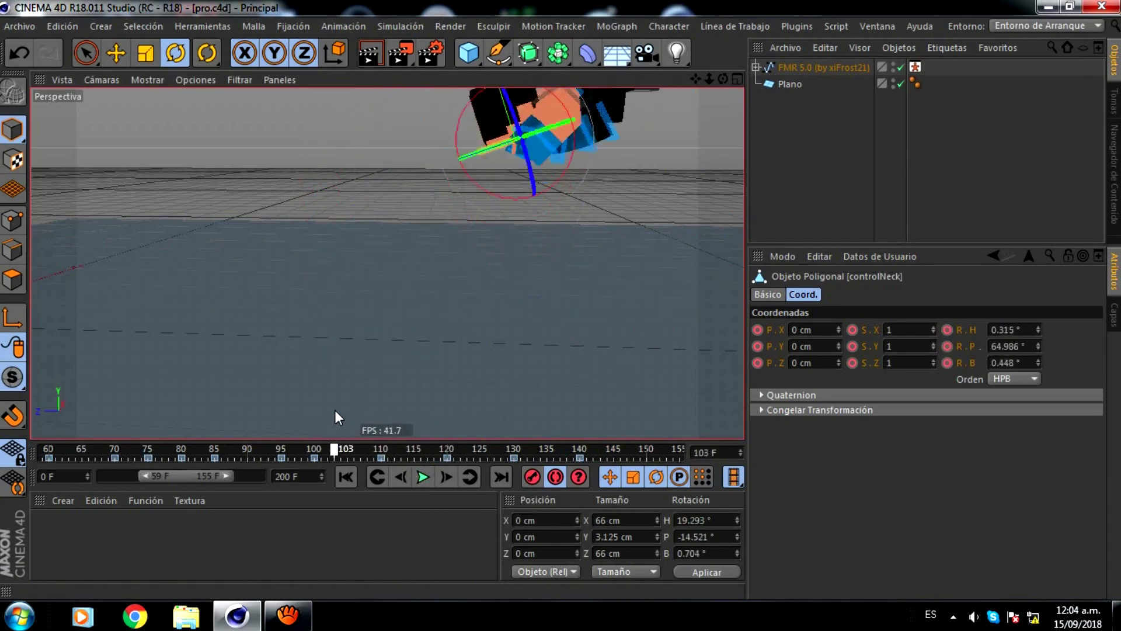
pyautogui.moveTo(350, 453); pyautogui.dragTo(591, 451)
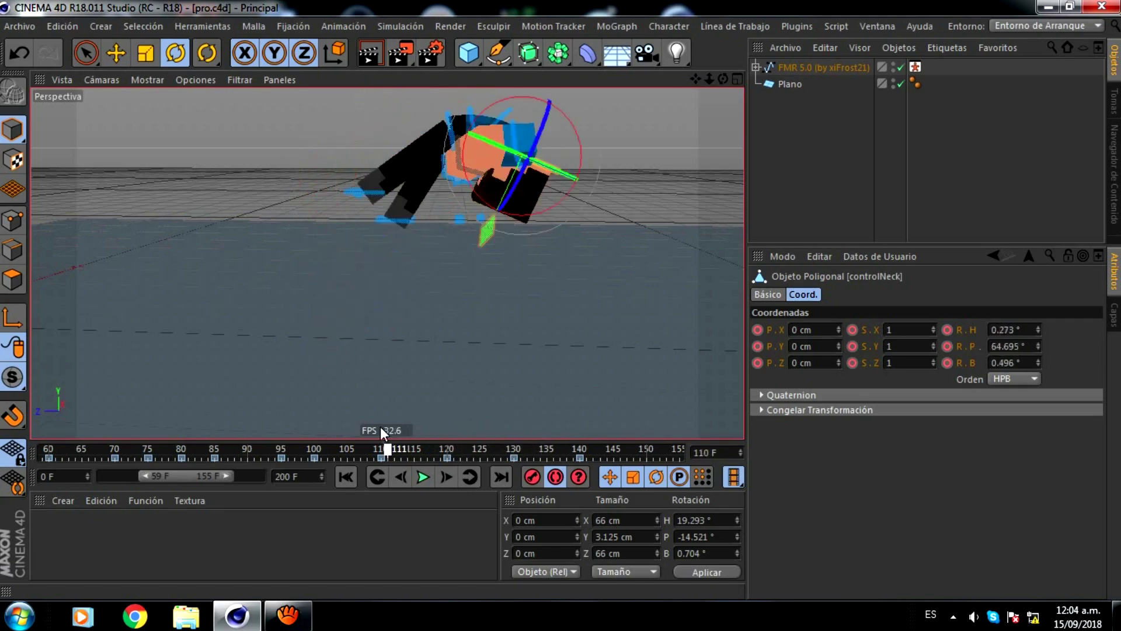
pyautogui.click(418, 275)
# Move goalLegL to reposition the left foot, then step back to frame 145.
pyautogui.press('e')
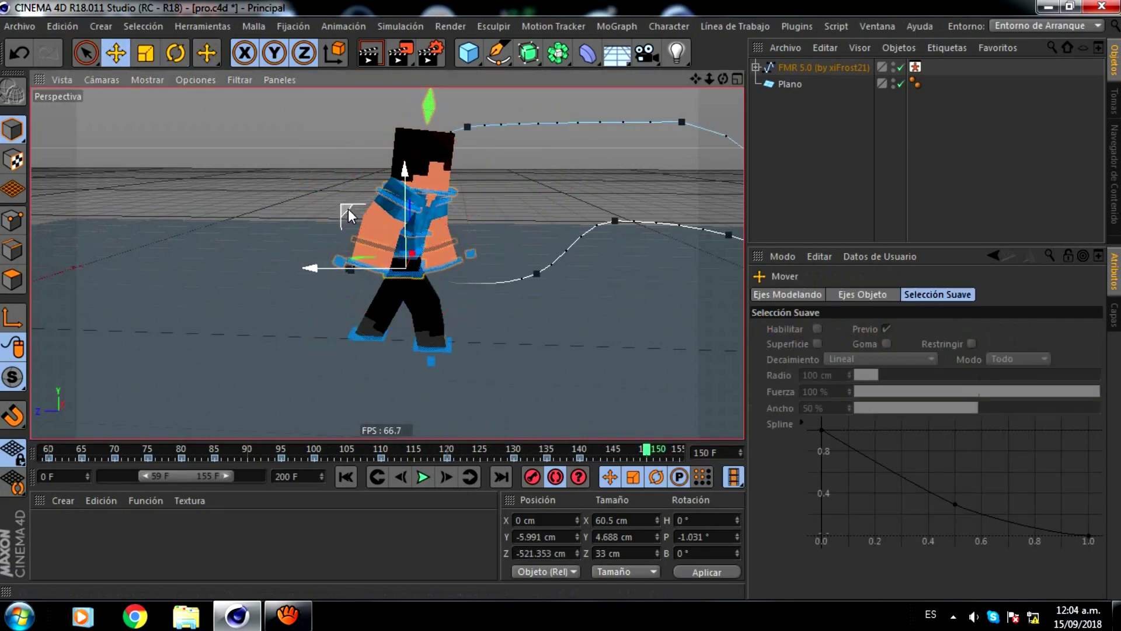
pyautogui.moveTo(348, 208); pyautogui.dragTo(404, 212)
pyautogui.click(342, 328)
pyautogui.press('f')
pyautogui.press('f')
pyautogui.press('f')
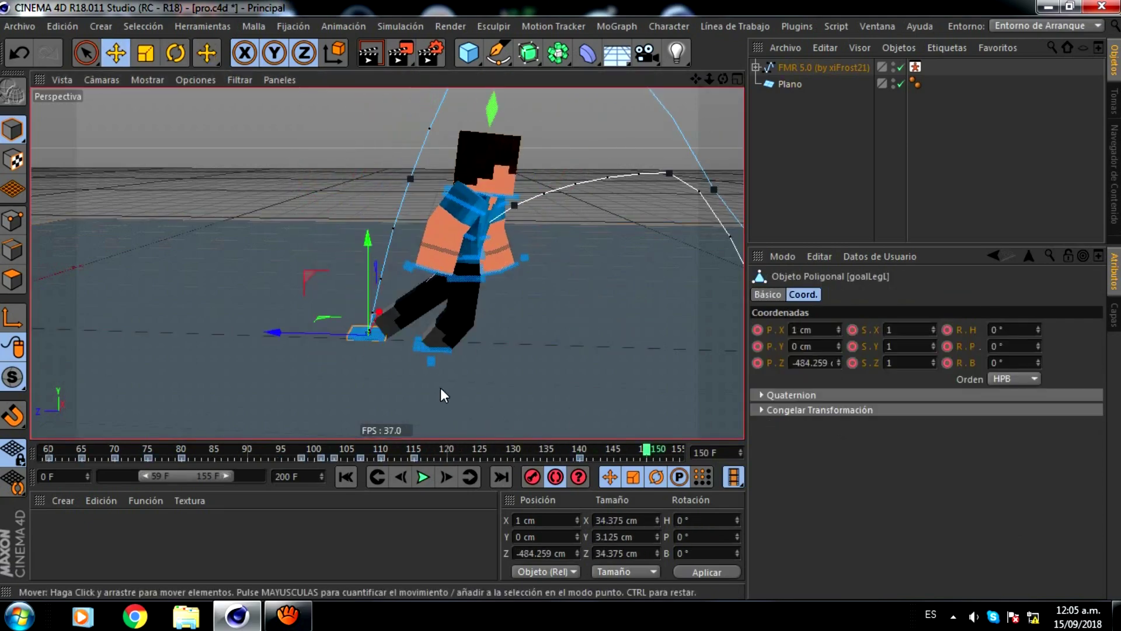
pyautogui.press('f')
pyautogui.press('f')
# At frame 150, rotate the torso and select controlArmR and controlArmL for posing.
pyautogui.click(449, 236)
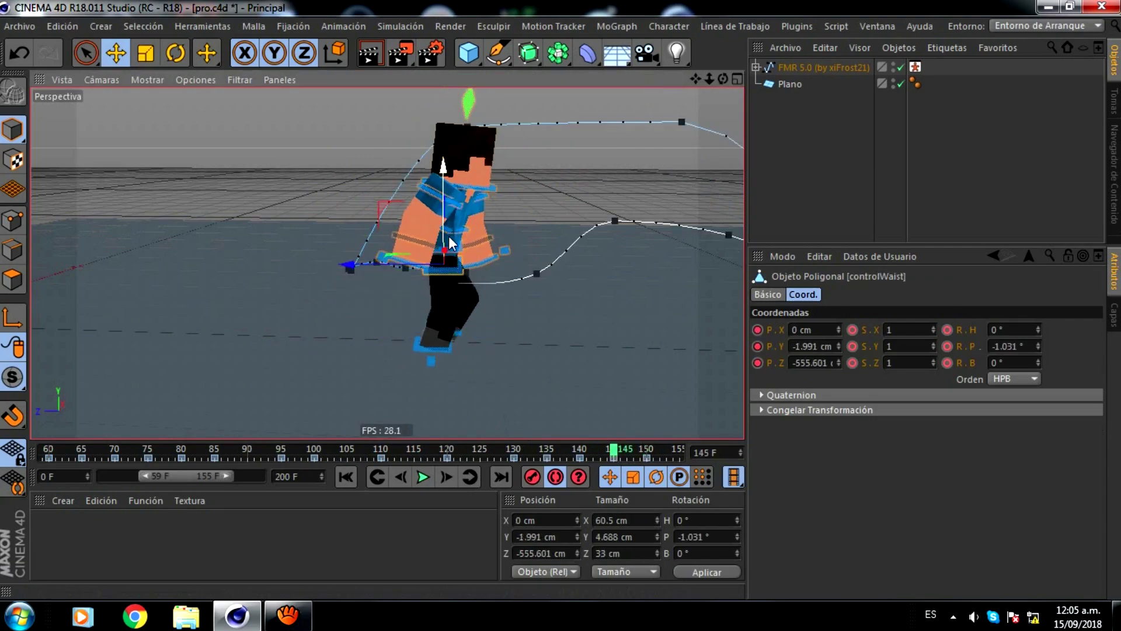
pyautogui.press('g')
pyautogui.press('g')
pyautogui.press('g')
pyautogui.press('r')
pyautogui.keyDown('alt'); pyautogui.moveTo(733, 91); pyautogui.dragTo(561, 299); pyautogui.keyUp('alt')
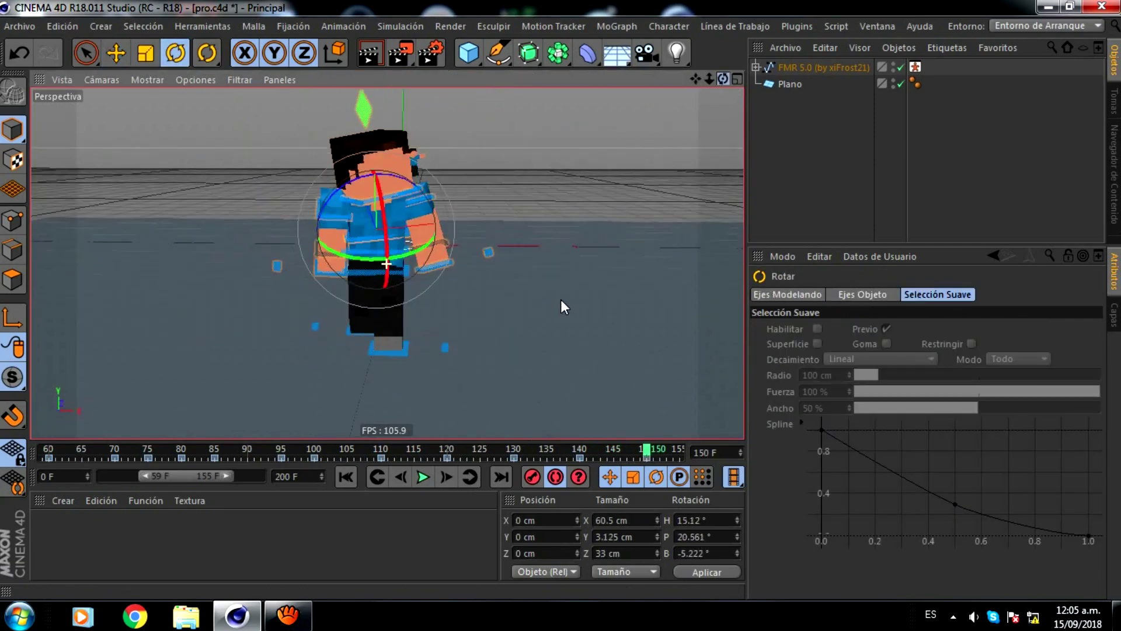
pyautogui.scroll(5, 366, 184)
pyautogui.click(368, 187)
pyautogui.scroll(2, 276, 266)
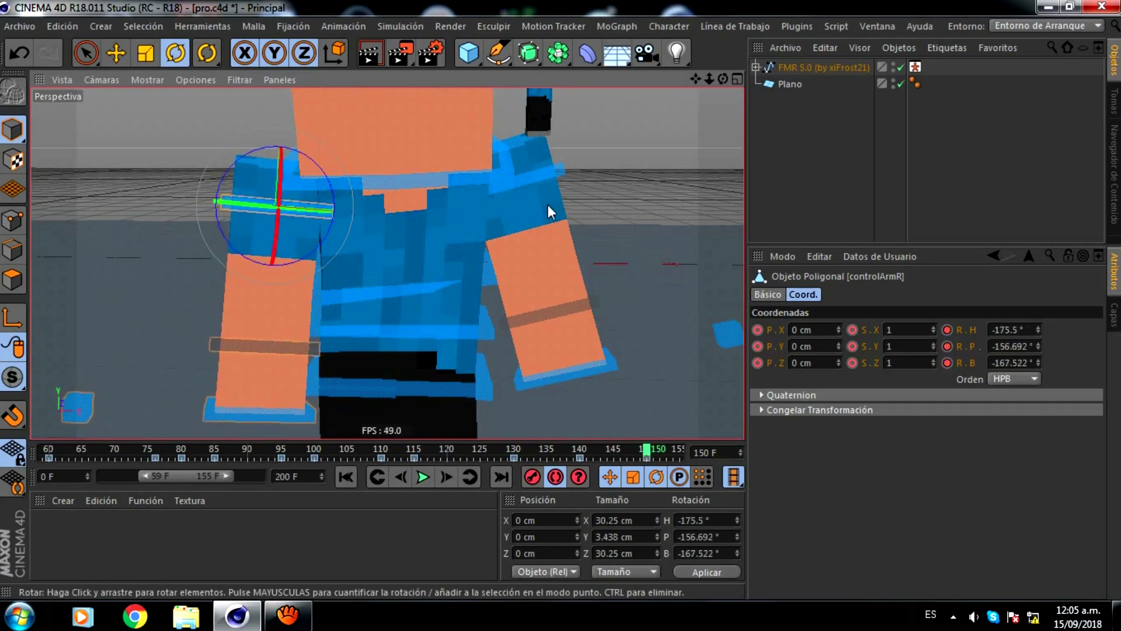
pyautogui.scroll(-5, 548, 204)
pyautogui.click(471, 240)
pyautogui.click(578, 454)
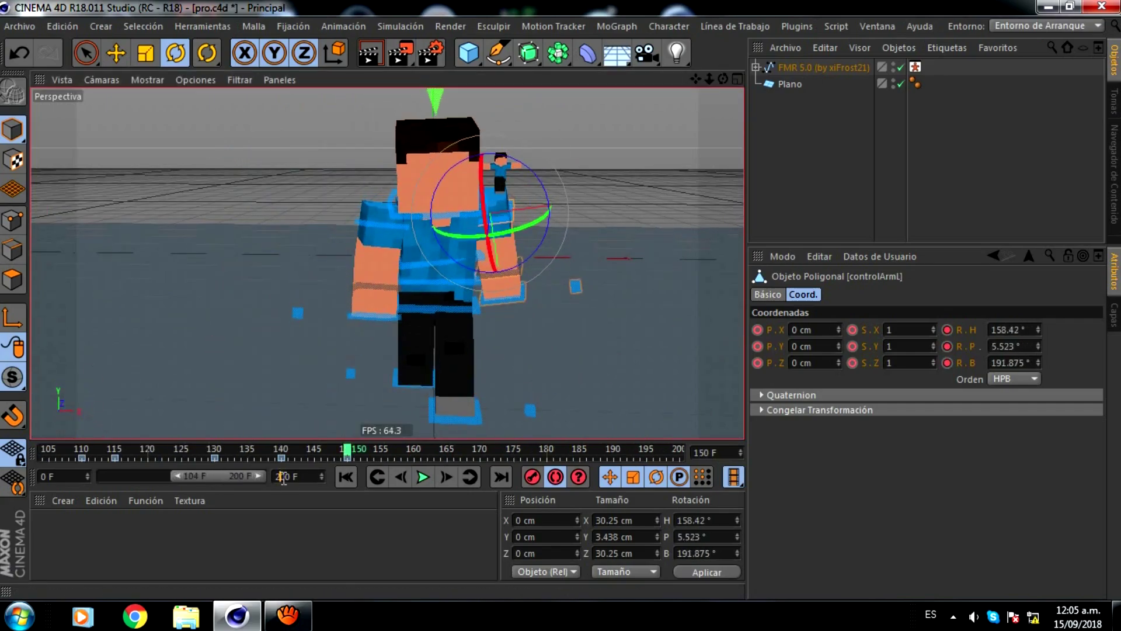
# At frame 160, move the waist controller down into a landing crouch.
pyautogui.keyDown('alt'); pyautogui.moveTo(561, 299); pyautogui.dragTo(699, 79); pyautogui.keyUp('alt')
pyautogui.click(368, 292)
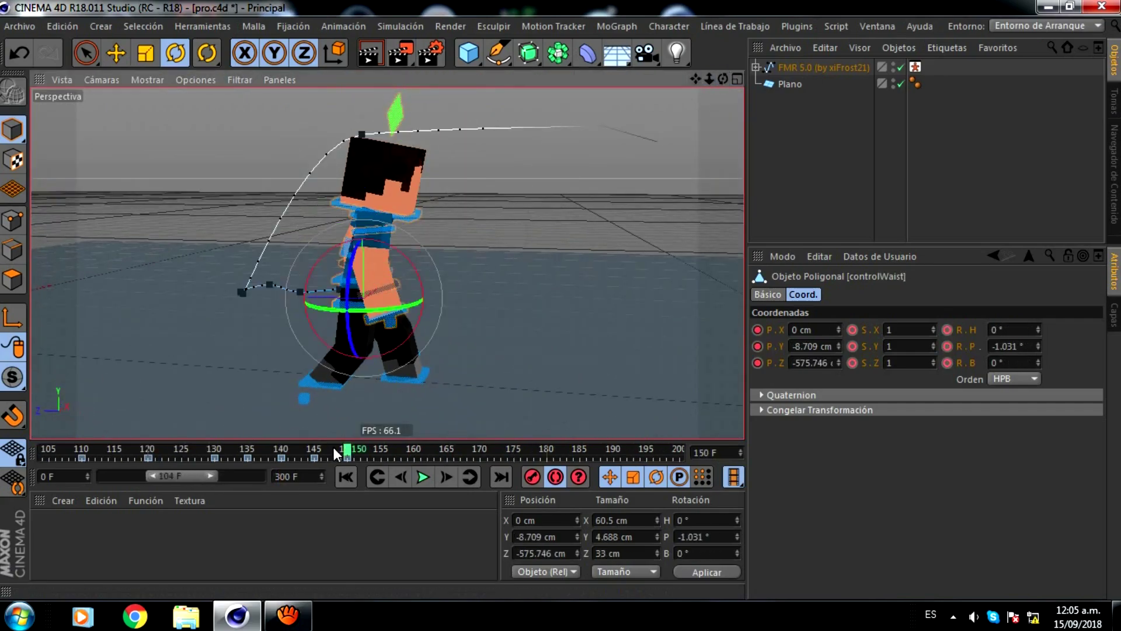
pyautogui.moveTo(336, 451); pyautogui.dragTo(413, 451)
pyautogui.click(347, 451)
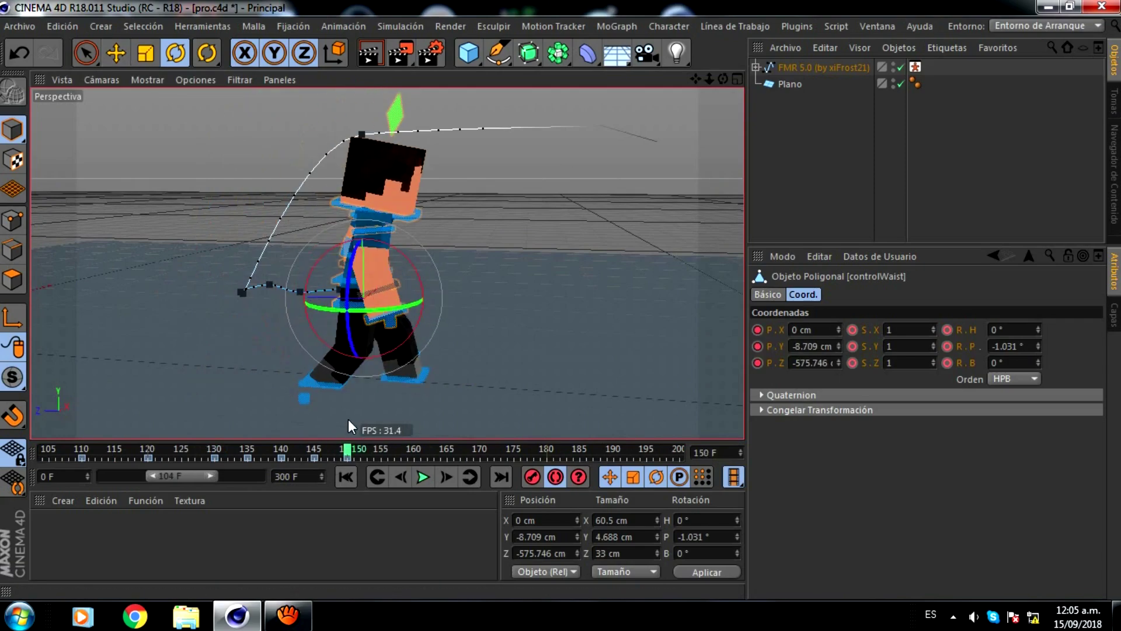
pyautogui.click(415, 450)
pyautogui.click(120, 53)
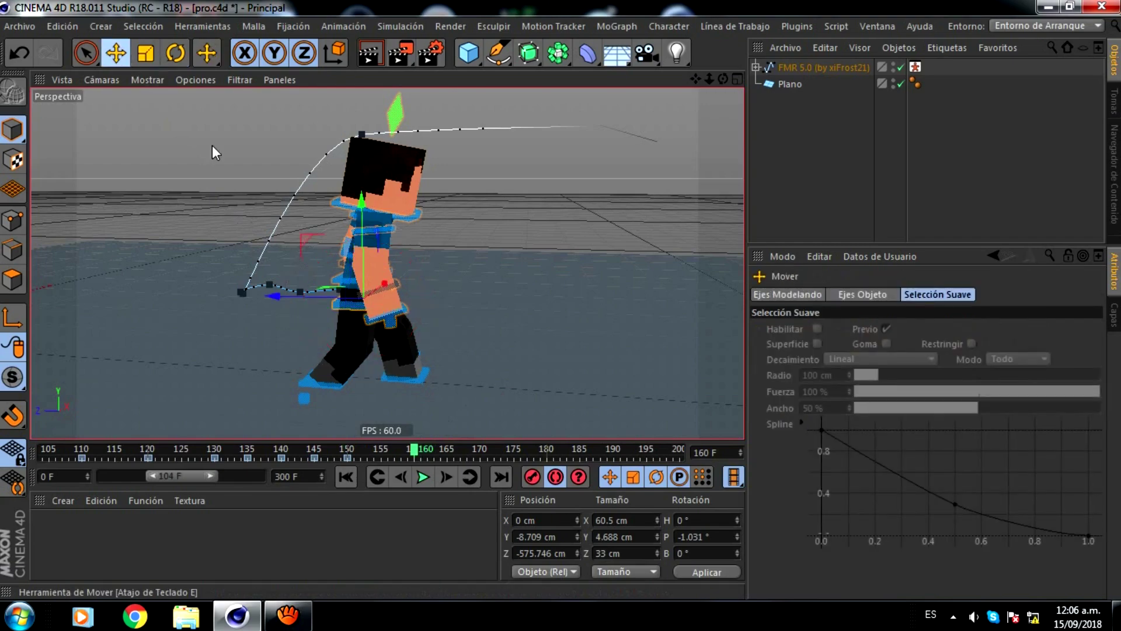
pyautogui.click(382, 451)
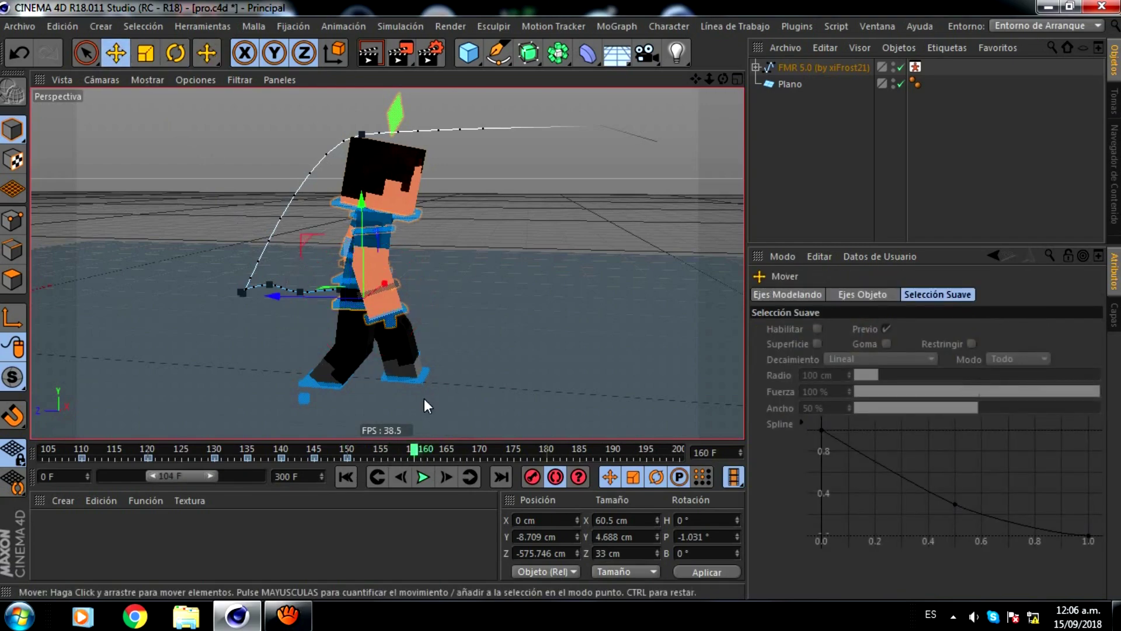
pyautogui.moveTo(305, 239); pyautogui.dragTo(321, 263)
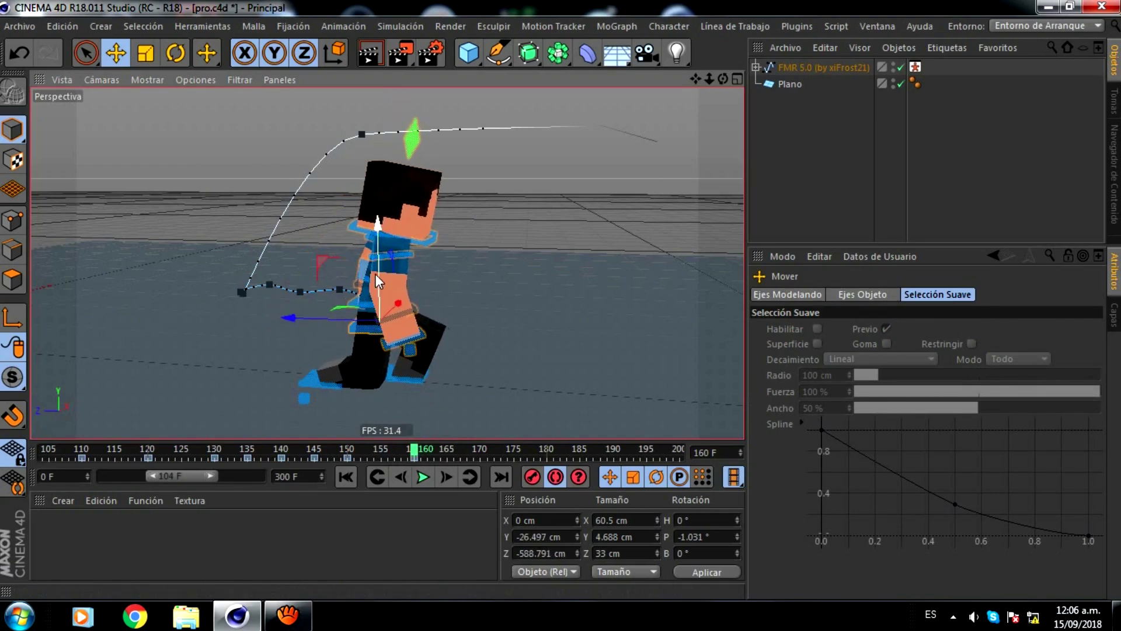
# Rotate the back controller to bend the body forward.
pyautogui.click(363, 288)
pyautogui.click(176, 53)
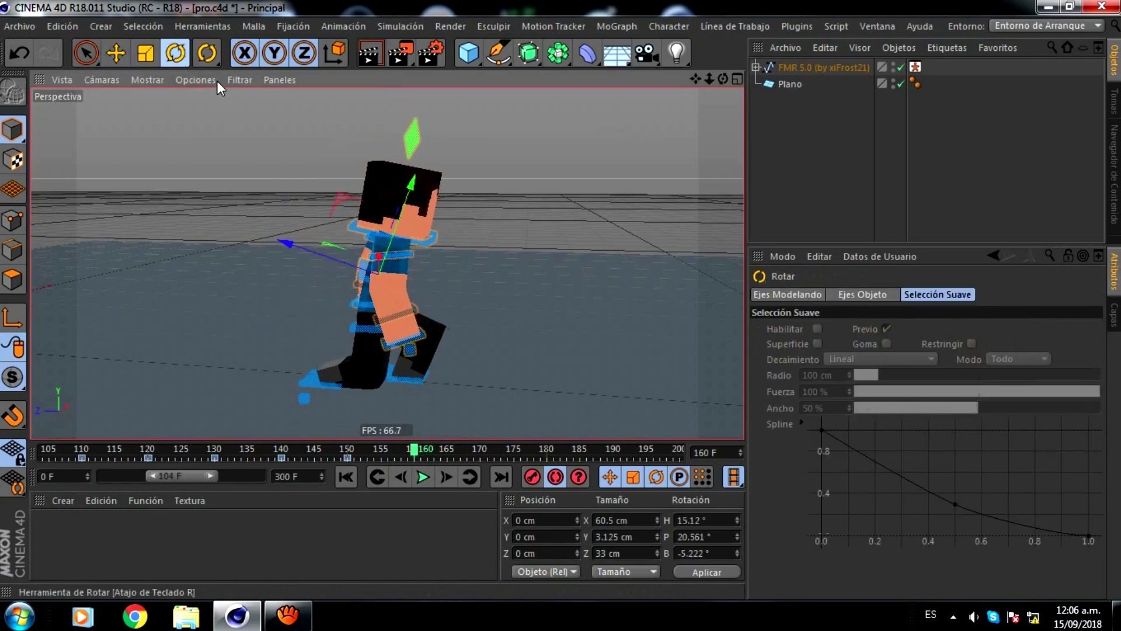
pyautogui.moveTo(402, 299); pyautogui.dragTo(388, 295)
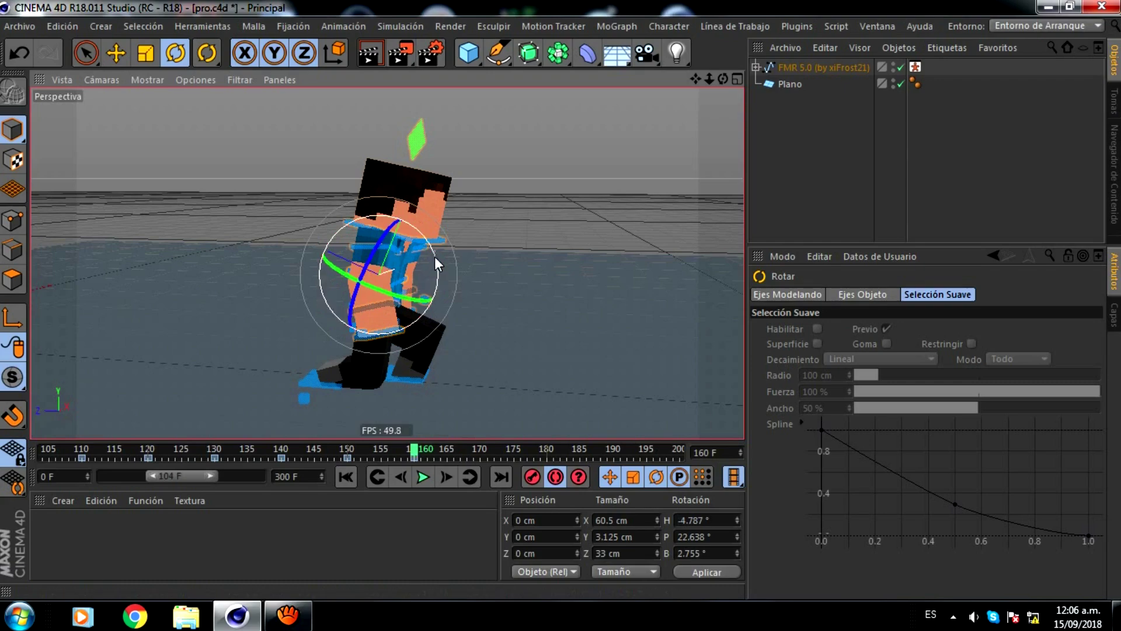
pyautogui.moveTo(435, 255); pyautogui.dragTo(432, 301)
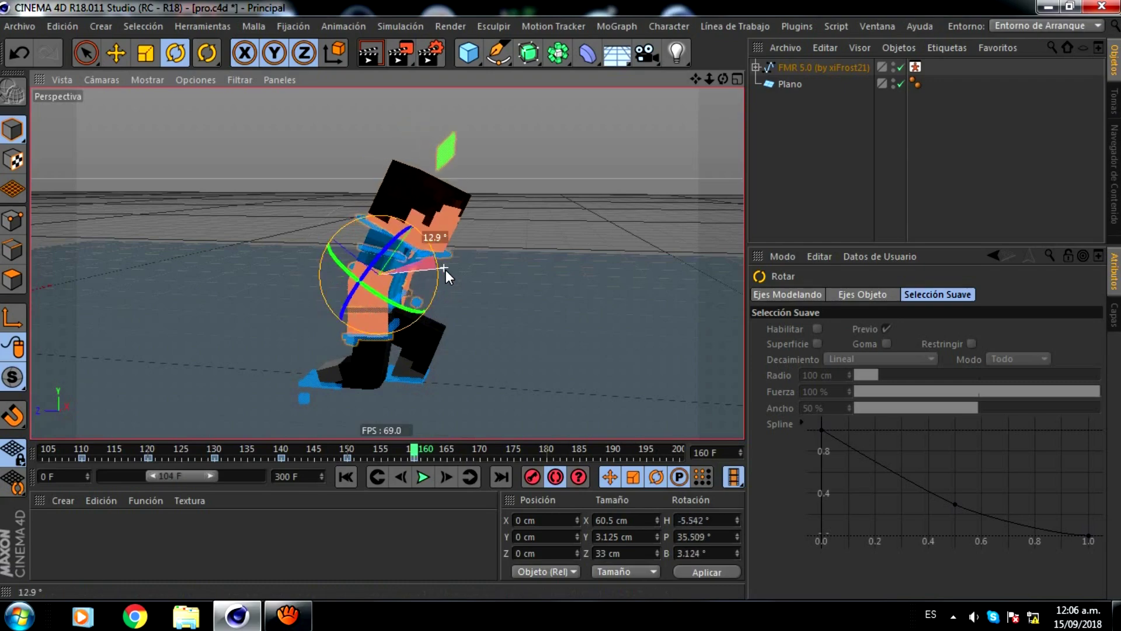
# Push the left foot controller back along Z and adjust the torso's lean.
pyautogui.click(402, 379)
pyautogui.click(117, 53)
pyautogui.moveTo(376, 371); pyautogui.dragTo(395, 370)
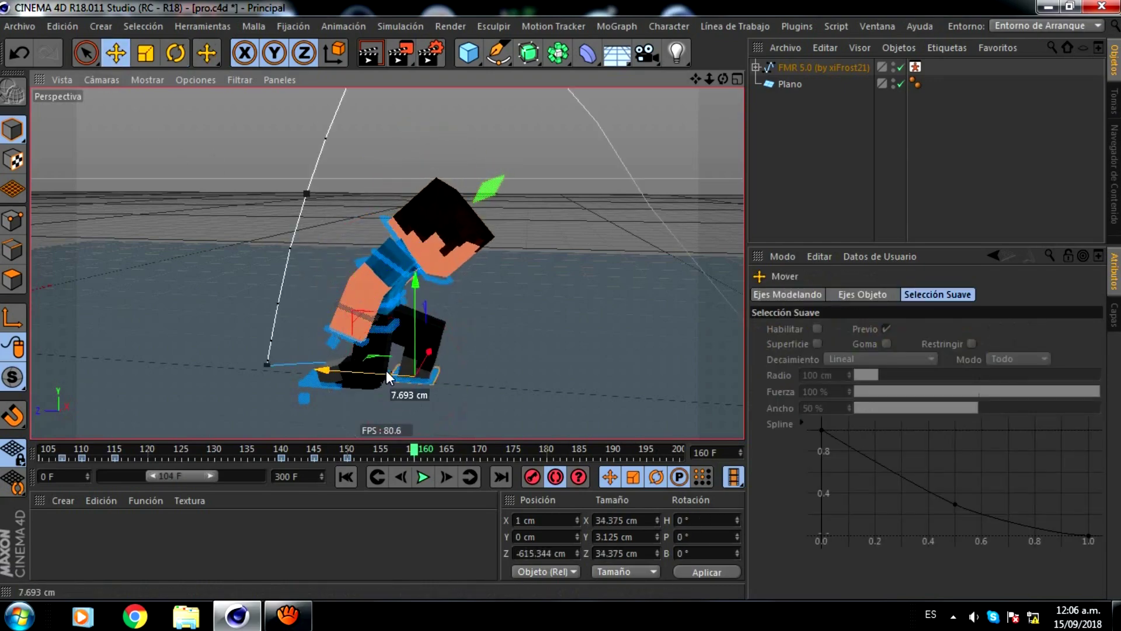
pyautogui.click(418, 267)
pyautogui.press('r')
pyautogui.moveTo(425, 280); pyautogui.dragTo(435, 289)
pyautogui.moveTo(468, 246); pyautogui.dragTo(478, 258)
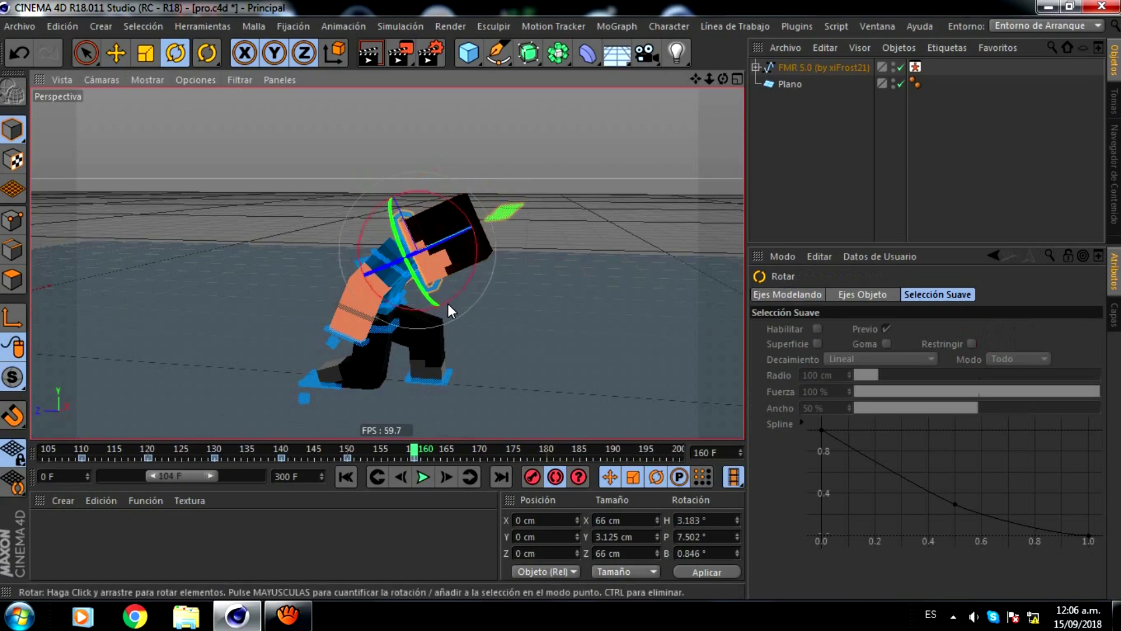
# Swing the right arm backward and rotate the left arm into position.
pyautogui.click(401, 270)
pyautogui.moveTo(441, 258); pyautogui.dragTo(413, 270)
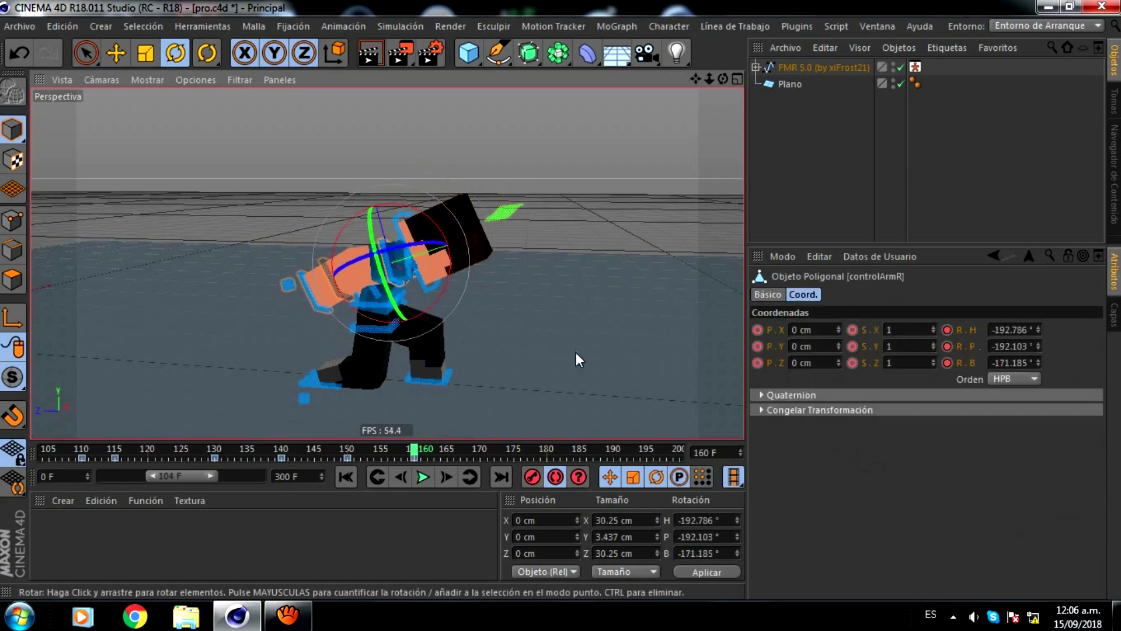
pyautogui.keyDown('alt'); pyautogui.moveTo(560, 299); pyautogui.dragTo(619, 209); pyautogui.keyUp('alt')
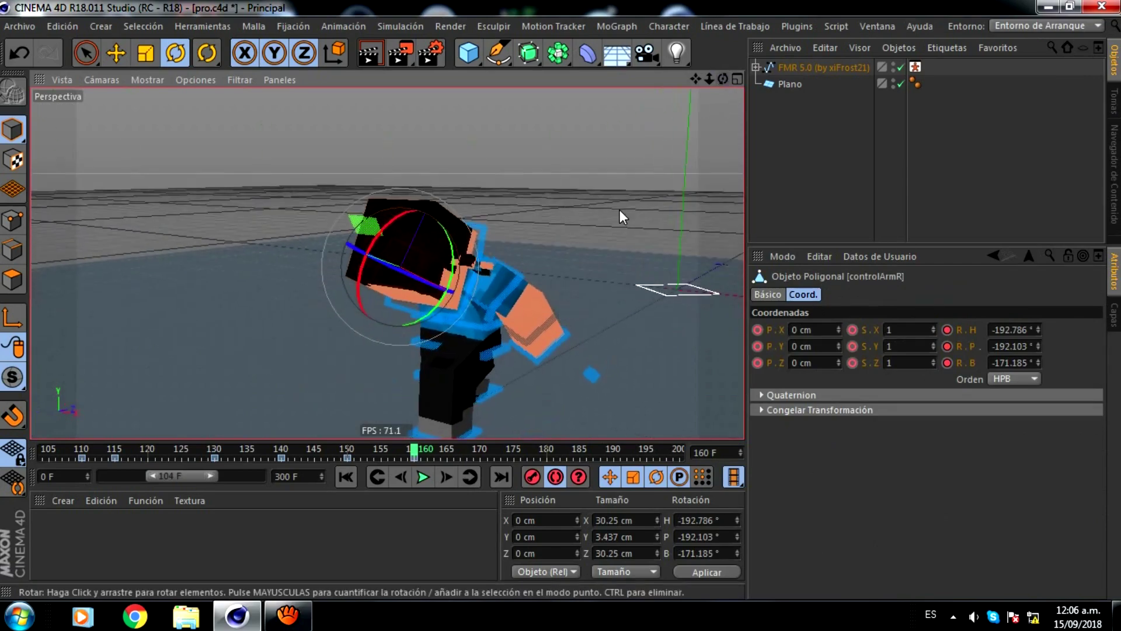
pyautogui.click(517, 283)
pyautogui.moveTo(519, 284); pyautogui.dragTo(507, 263)
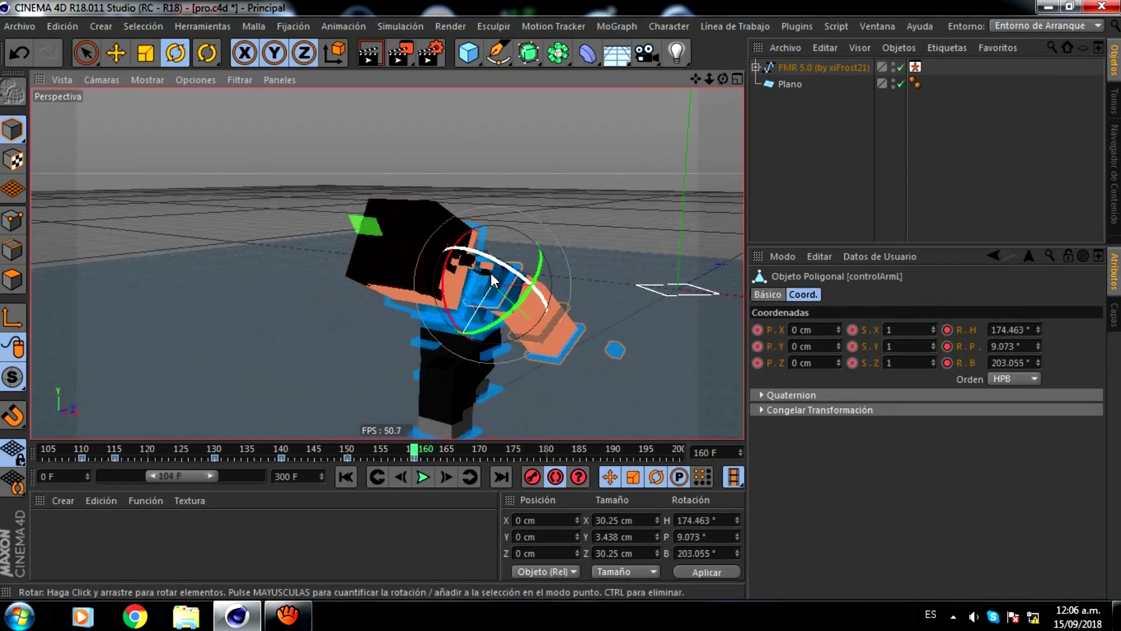
pyautogui.moveTo(450, 288)
pyautogui.mouseDown()
pyautogui.moveTo(479, 326)
pyautogui.moveTo(470, 339)
pyautogui.moveTo(433, 339)
pyautogui.mouseUp()
# Widen the preview range to frames 92–200 and jump back to an earlier frame.
pyautogui.click(468, 342)
pyautogui.moveTo(723, 78)
pyautogui.mouseDown()
pyautogui.moveTo(561, 299)
pyautogui.moveTo(499, 237)
pyautogui.mouseUp()
pyautogui.moveTo(149, 476); pyautogui.dragTo(17, 473)
pyautogui.click(148, 463)
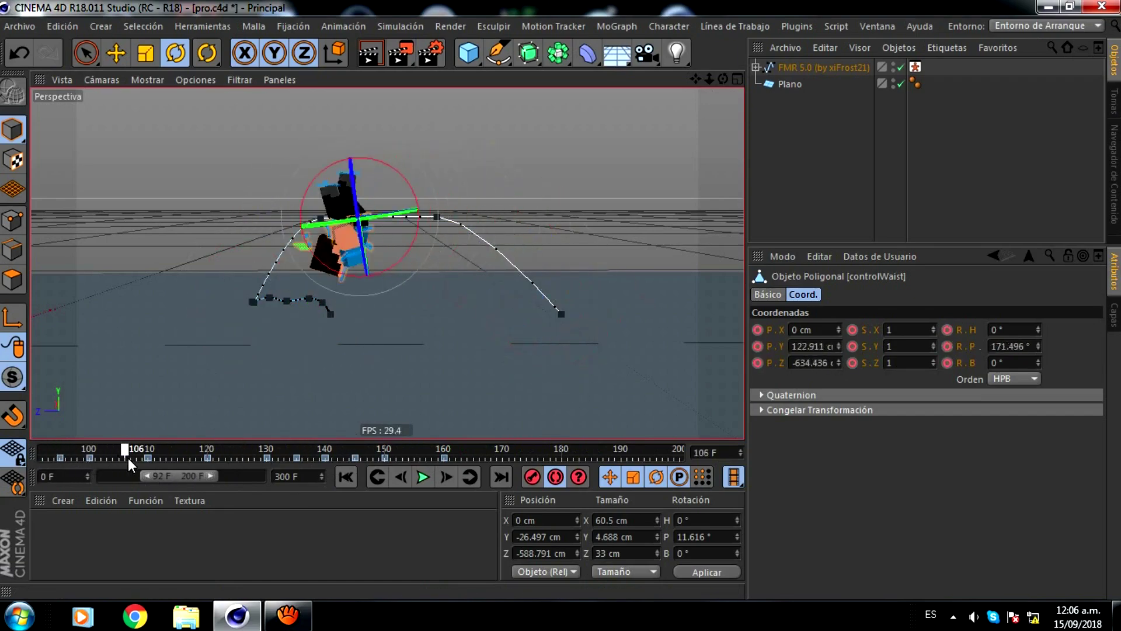
# Delete the stray goalLegL key at frame 151 and save the scene.
pyautogui.moveTo(526, 449); pyautogui.dragTo(354, 449)
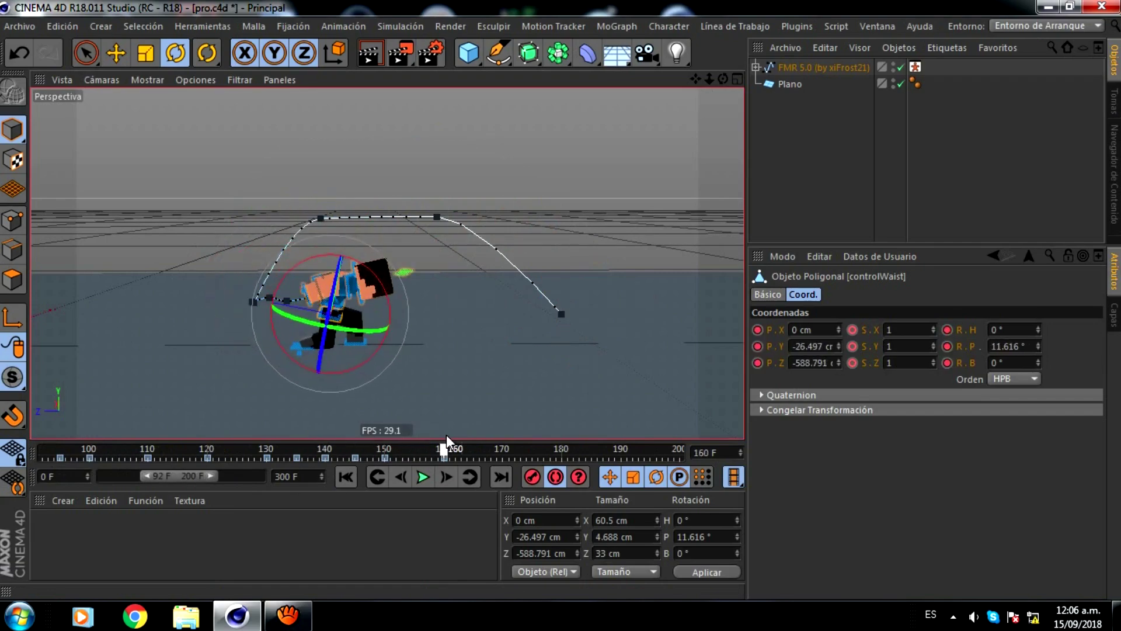
pyautogui.moveTo(353, 449); pyautogui.dragTo(449, 449)
pyautogui.click(362, 351)
pyautogui.scroll(2, 362, 350)
pyautogui.scroll(3, 362, 350)
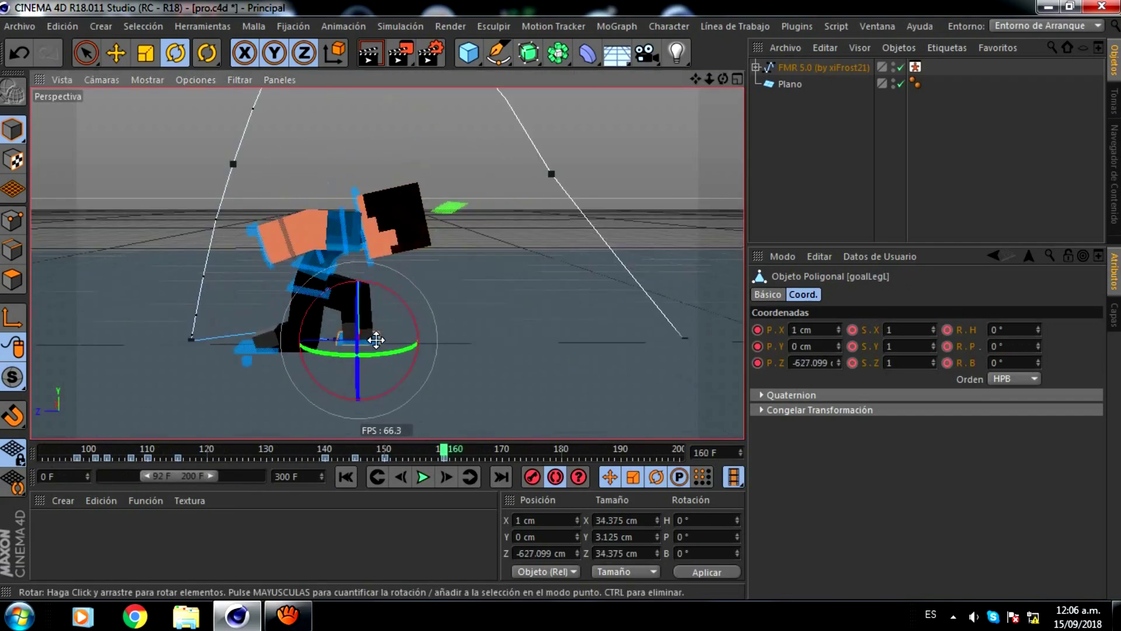
pyautogui.moveTo(342, 451)
pyautogui.mouseDown()
pyautogui.moveTo(400, 448)
pyautogui.moveTo(387, 449)
pyautogui.mouseUp()
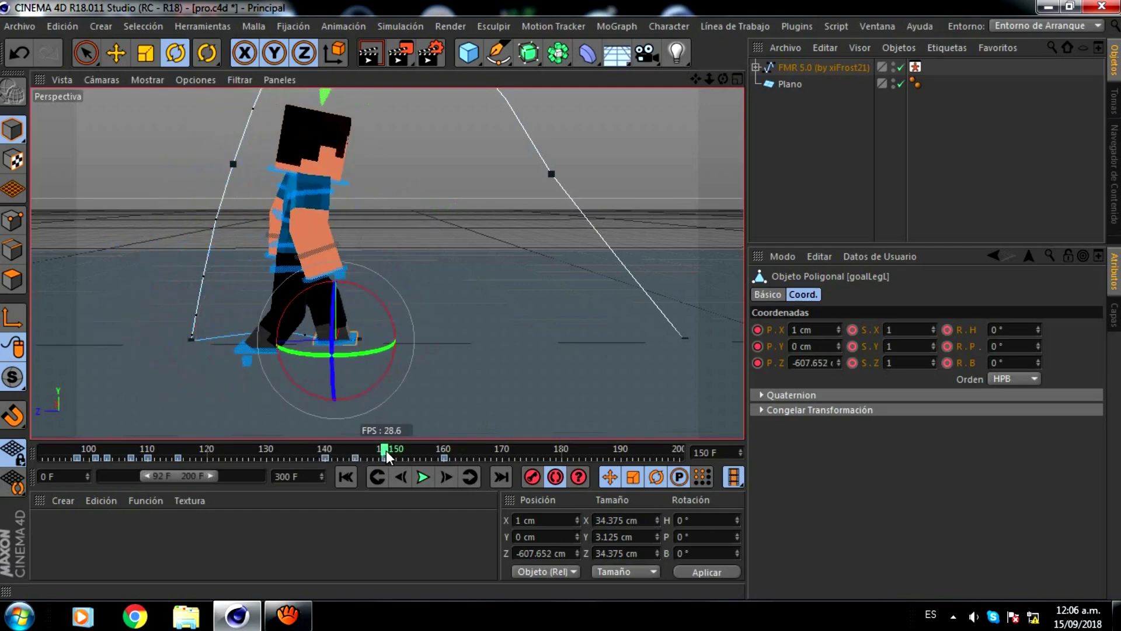
pyautogui.click(390, 458)
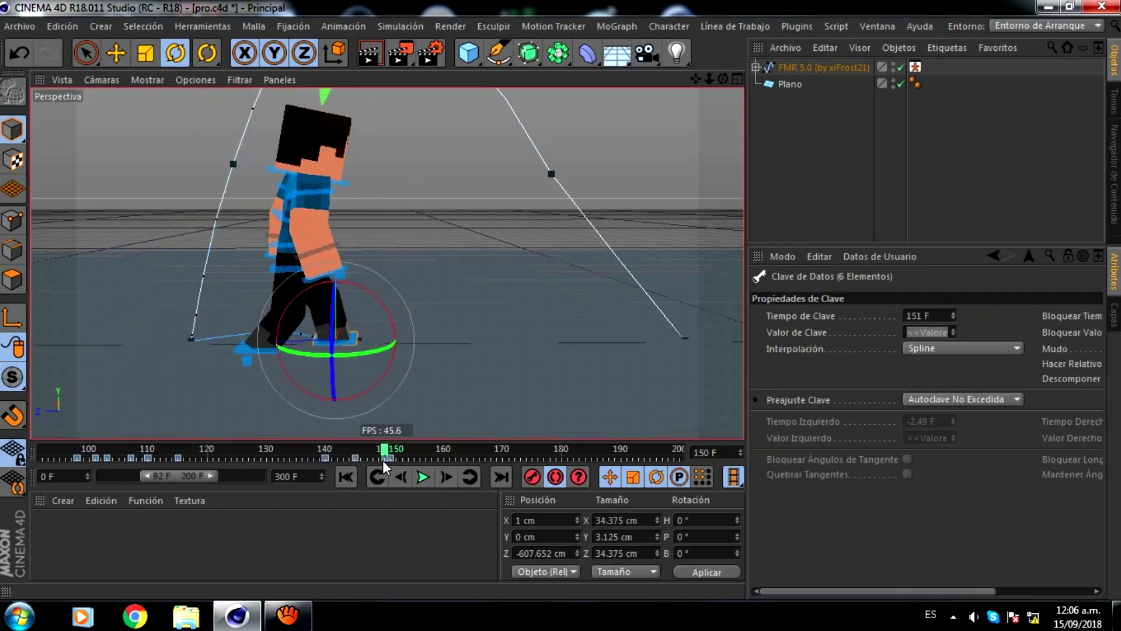
pyautogui.press('Delete')
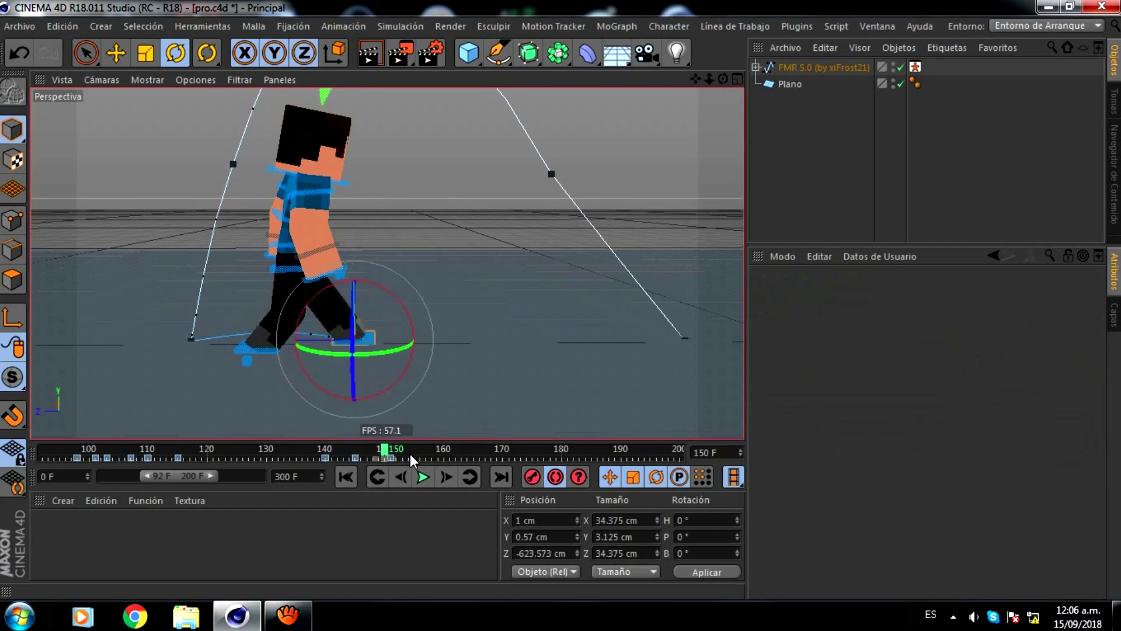
pyautogui.click(390, 459)
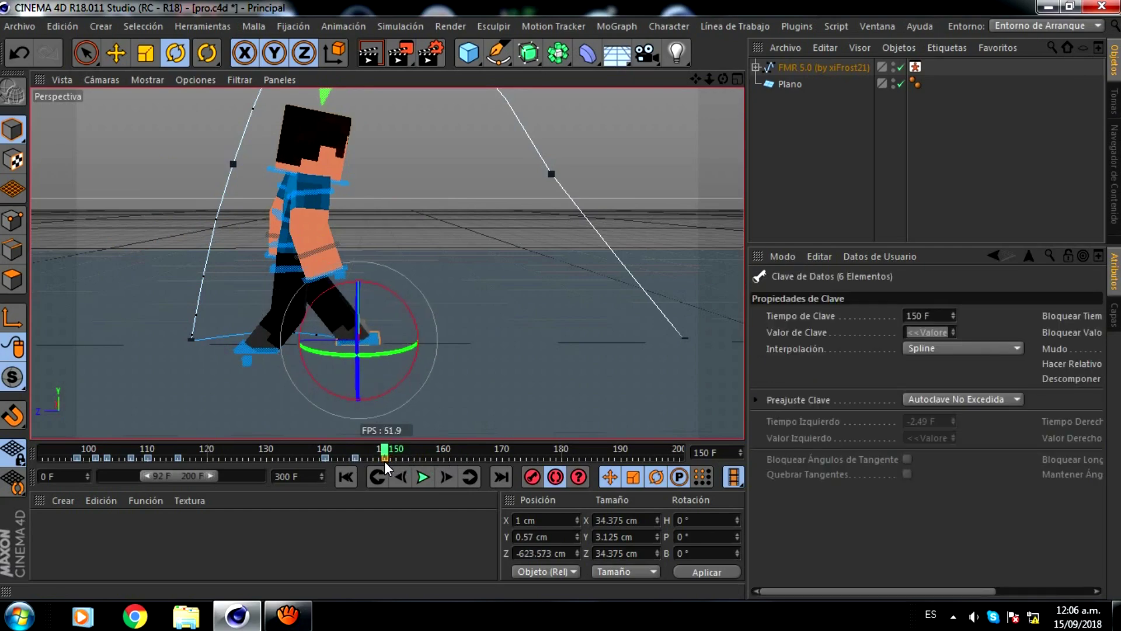
pyautogui.moveTo(382, 446)
pyautogui.mouseDown()
pyautogui.moveTo(287, 450)
pyautogui.moveTo(446, 444)
pyautogui.mouseUp()
pyautogui.hotkey('ctrl', 's')
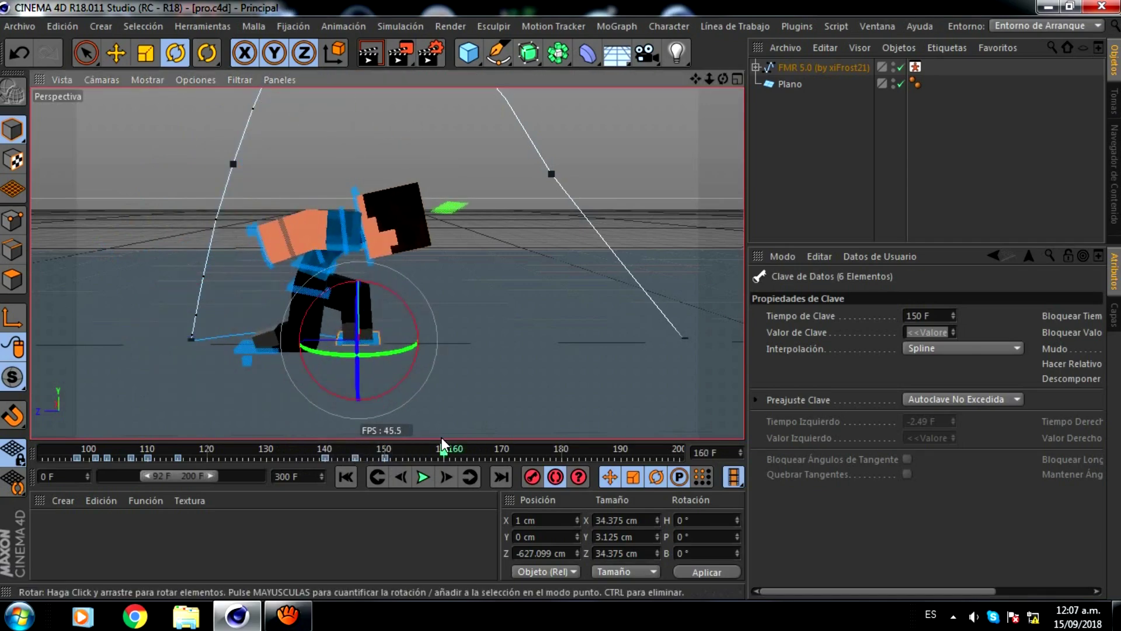
# Slide the left foot forward on Z at frame 150, then review frames 140–165.
pyautogui.click(386, 450)
pyautogui.press('e')
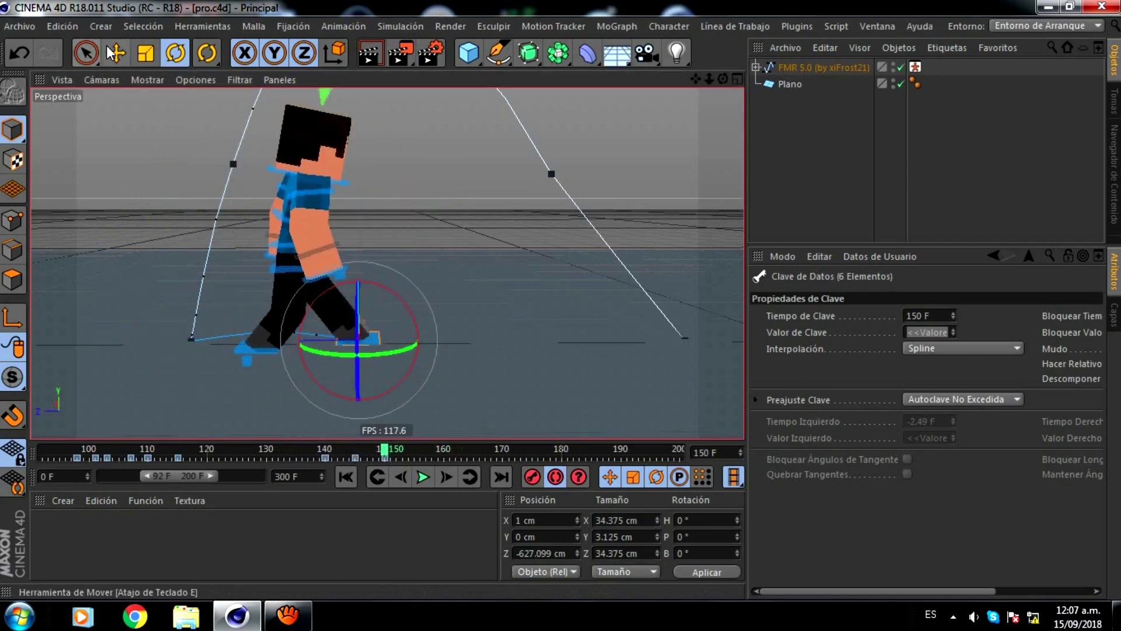
pyautogui.moveTo(285, 344); pyautogui.dragTo(273, 341)
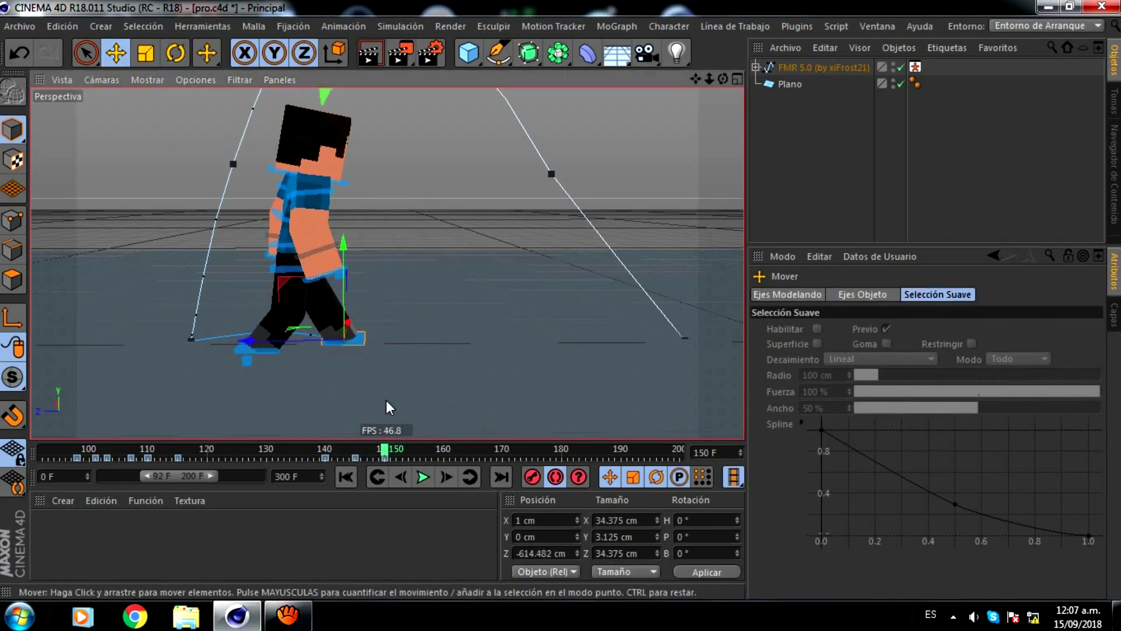
pyautogui.click(456, 448)
pyautogui.moveTo(456, 448); pyautogui.dragTo(443, 448)
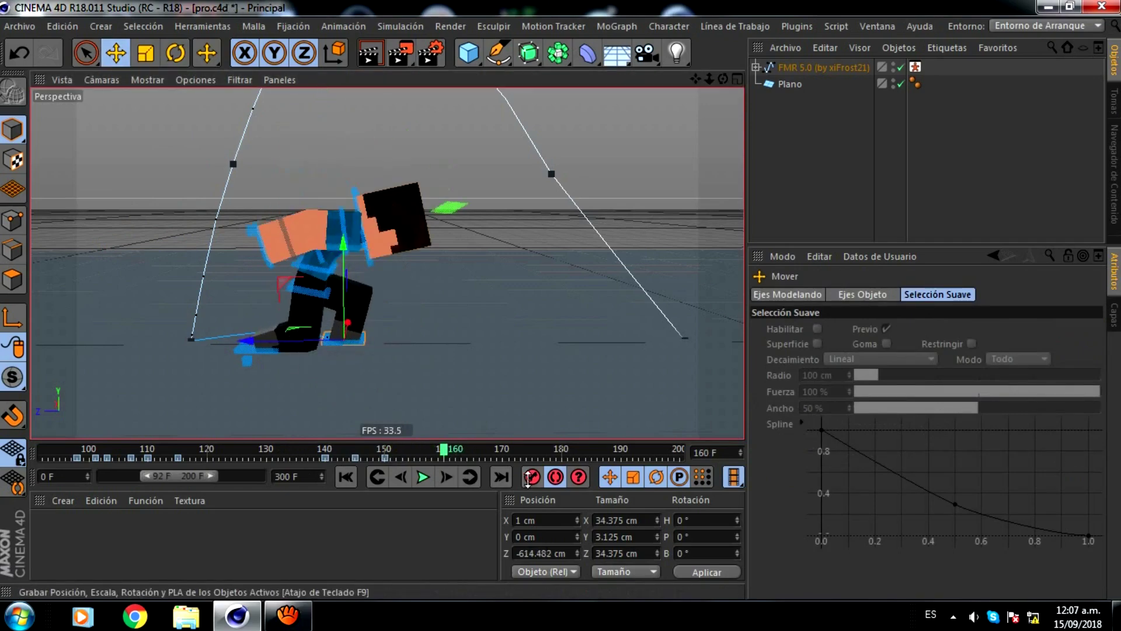
pyautogui.moveTo(443, 449); pyautogui.dragTo(324, 457)
pyautogui.click(473, 450)
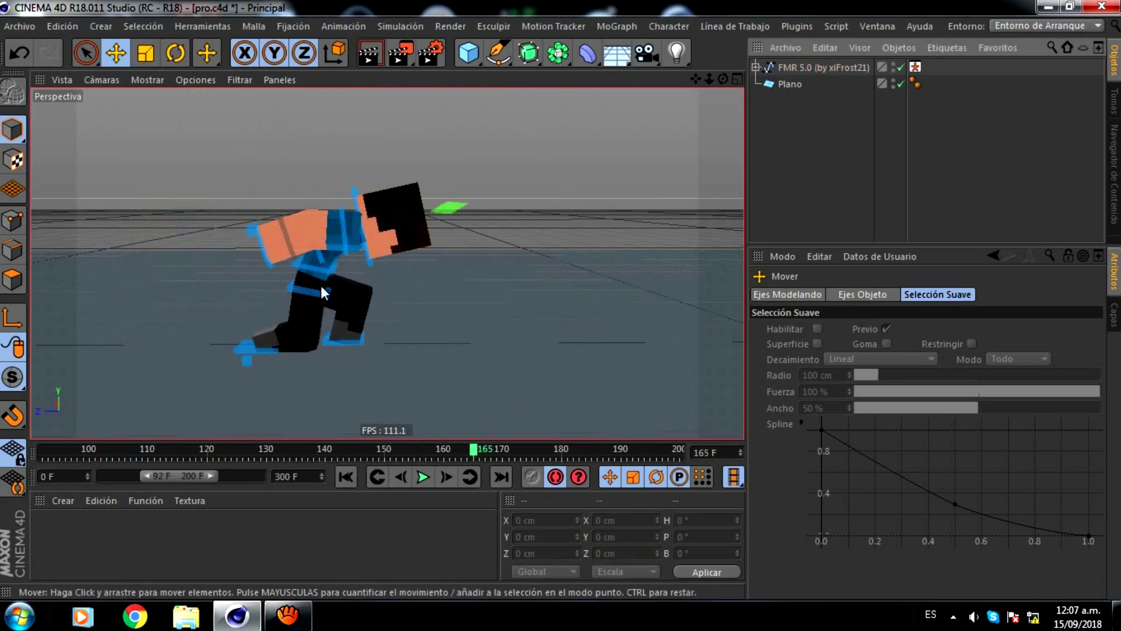
# Lift controlWaist up and back into the air and tip the body backward.
pyautogui.click(295, 274)
pyautogui.moveTo(265, 219); pyautogui.dragTo(404, 124)
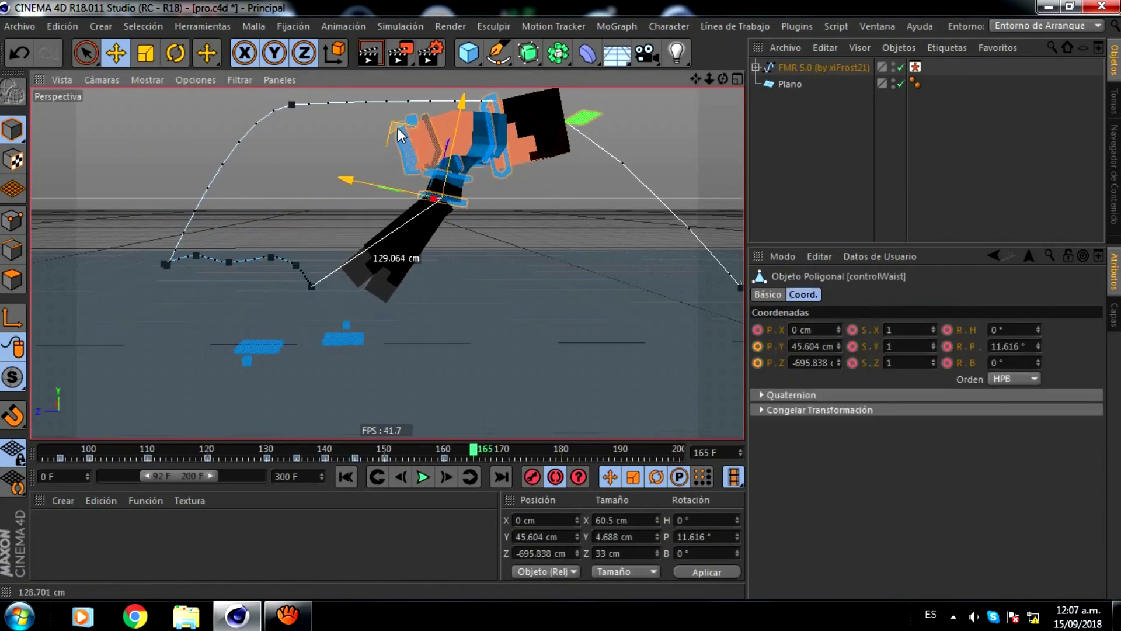
pyautogui.moveTo(404, 125)
pyautogui.mouseDown()
pyautogui.moveTo(429, 125)
pyautogui.moveTo(377, 98)
pyautogui.mouseUp()
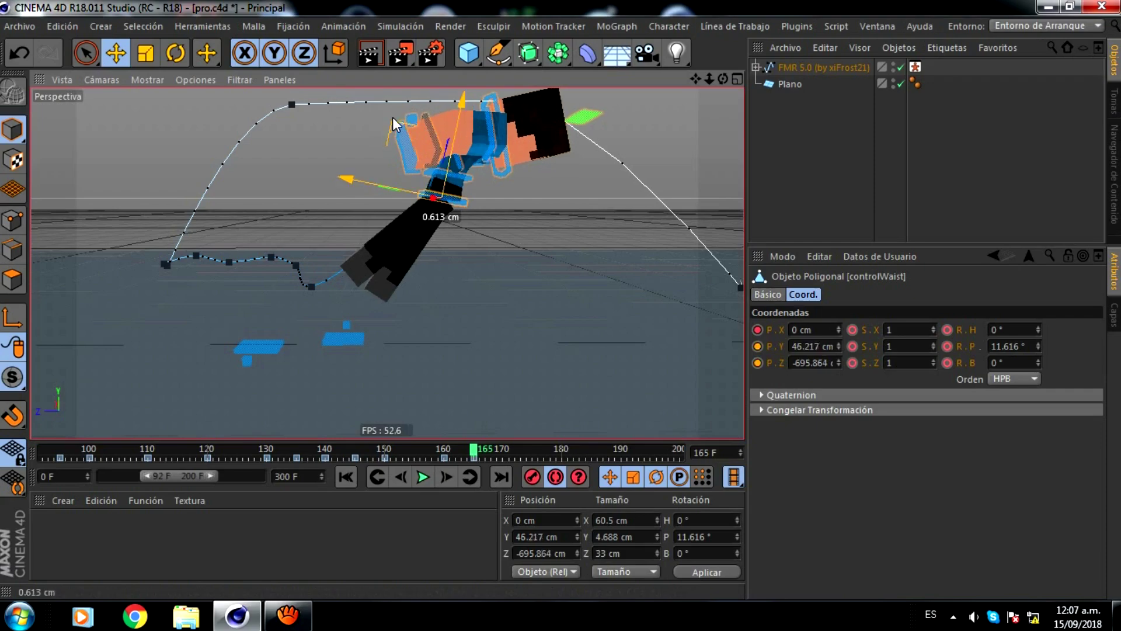
pyautogui.click(186, 52)
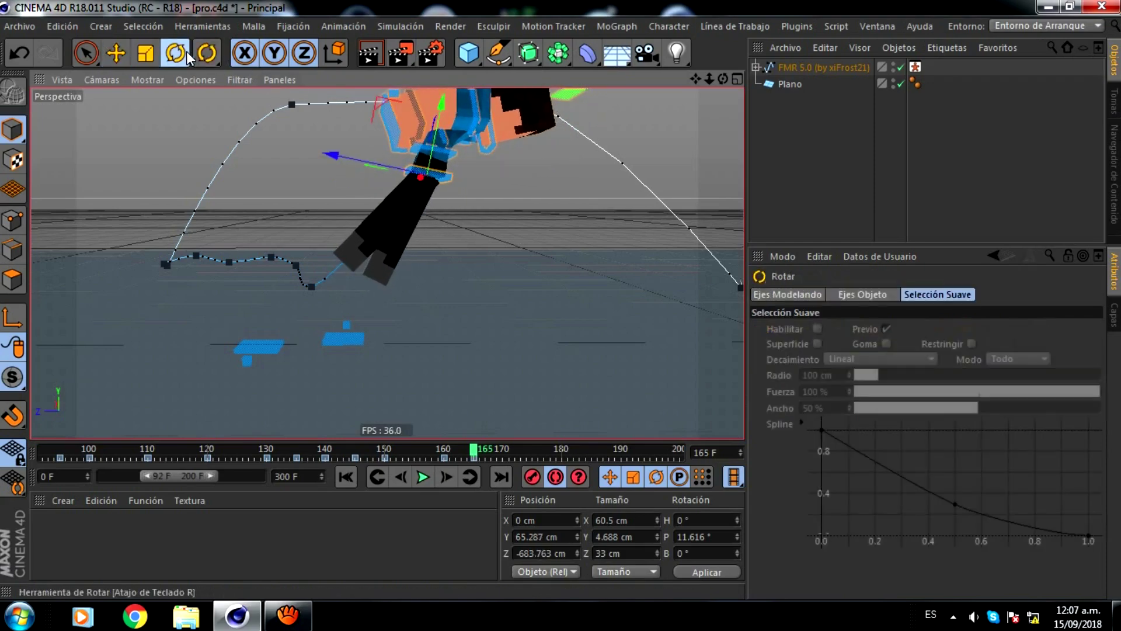
pyautogui.moveTo(468, 135)
pyautogui.mouseDown()
pyautogui.moveTo(482, 152)
pyautogui.moveTo(468, 146)
pyautogui.mouseUp()
pyautogui.scroll(-1, 461, 146)
pyautogui.scroll(1, 462, 144)
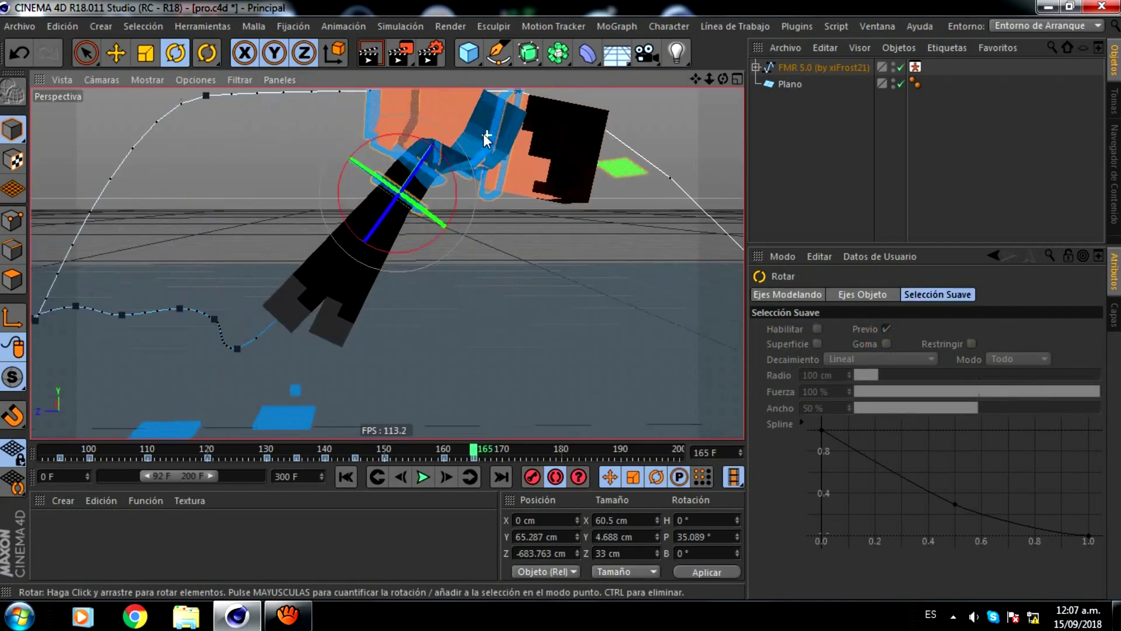
pyautogui.scroll(1, 483, 135)
# Ease back the controlBack bend and raise the right arm goal upward.
pyautogui.click(432, 153)
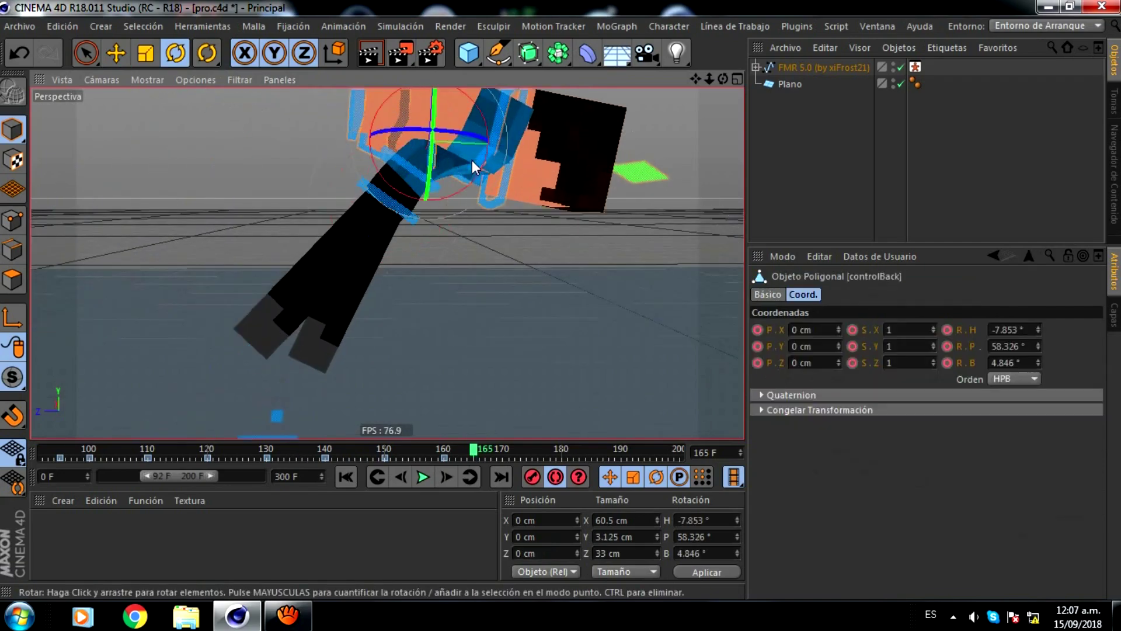
pyautogui.moveTo(471, 183); pyautogui.dragTo(516, 132)
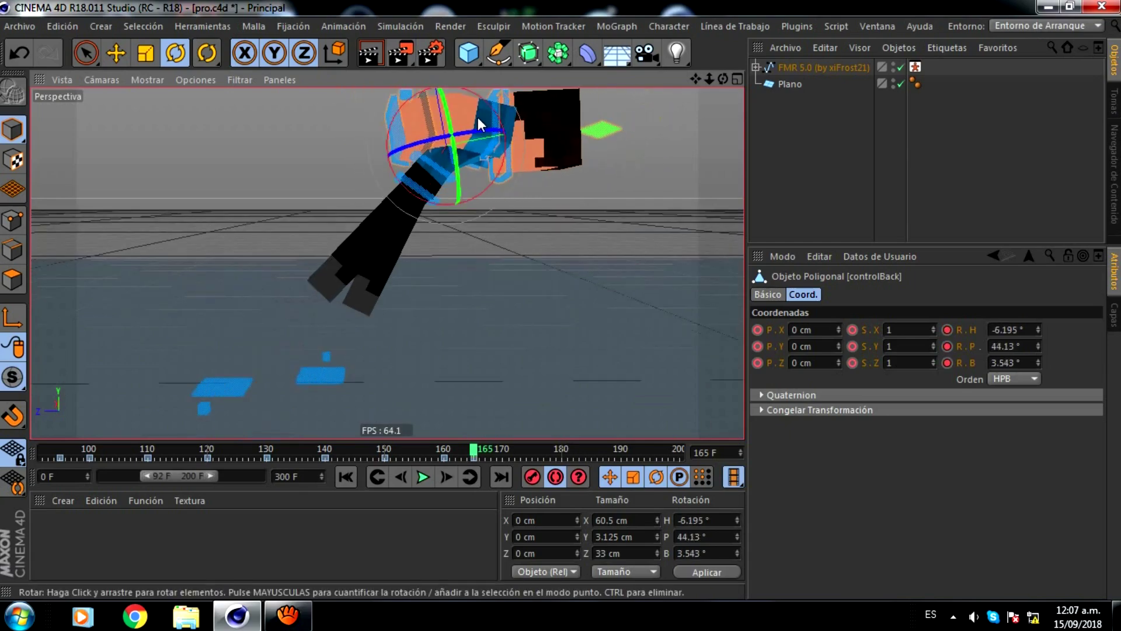
pyautogui.click(399, 120)
pyautogui.click(121, 53)
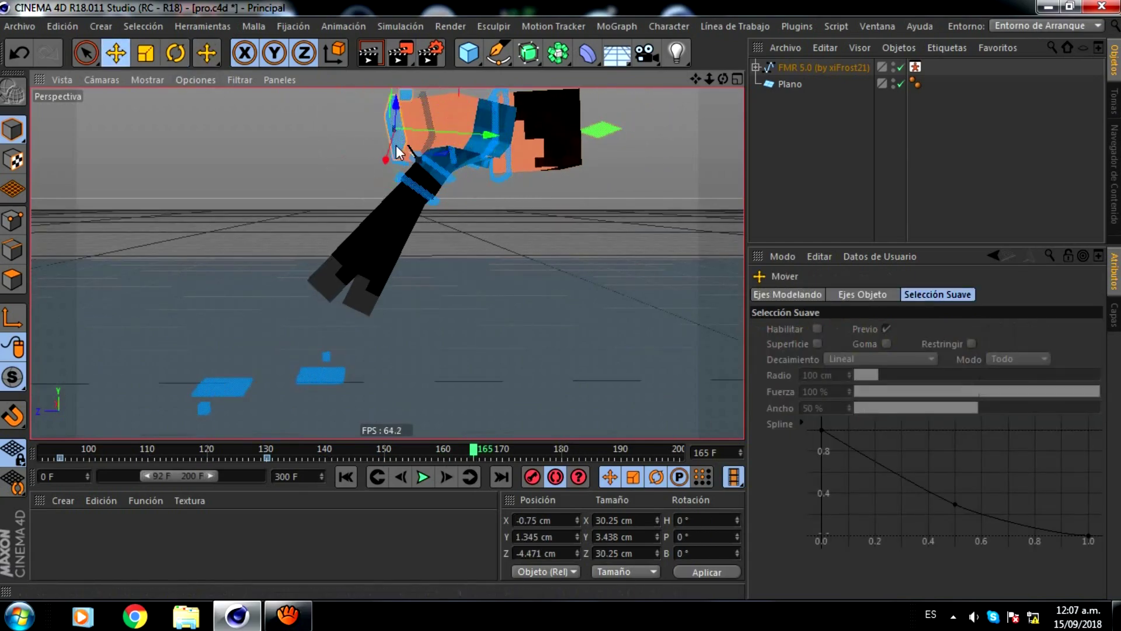
pyautogui.moveTo(699, 79); pyautogui.dragTo(688, 82)
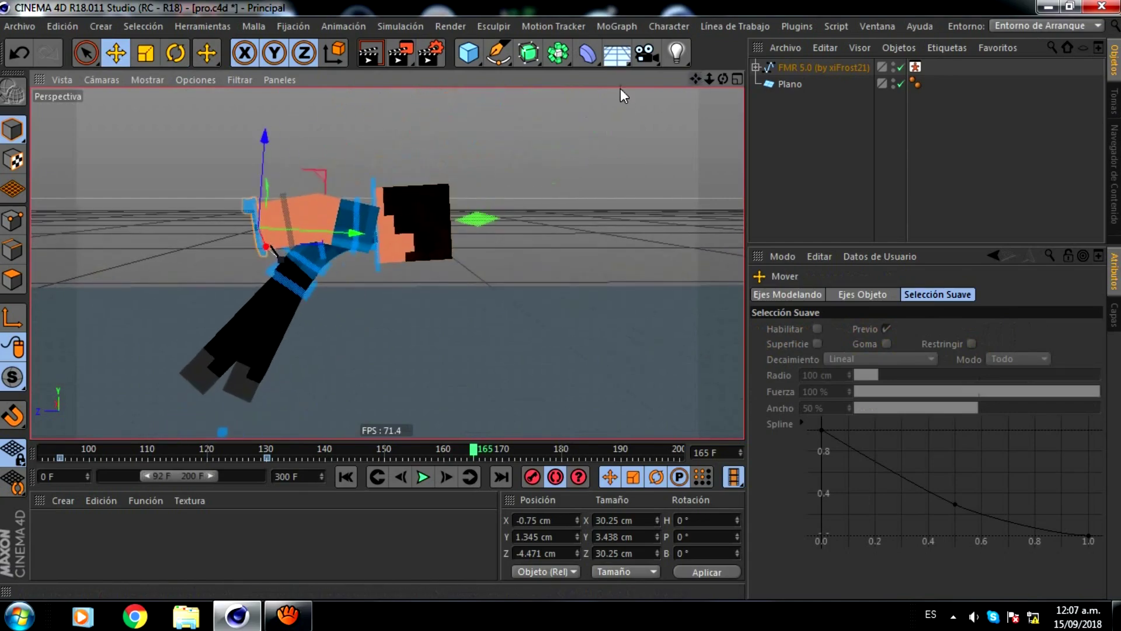
pyautogui.moveTo(296, 186)
pyautogui.mouseDown()
pyautogui.moveTo(320, 177)
pyautogui.moveTo(345, 211)
pyautogui.moveTo(336, 217)
pyautogui.mouseUp()
pyautogui.moveTo(723, 78); pyautogui.dragTo(711, 96)
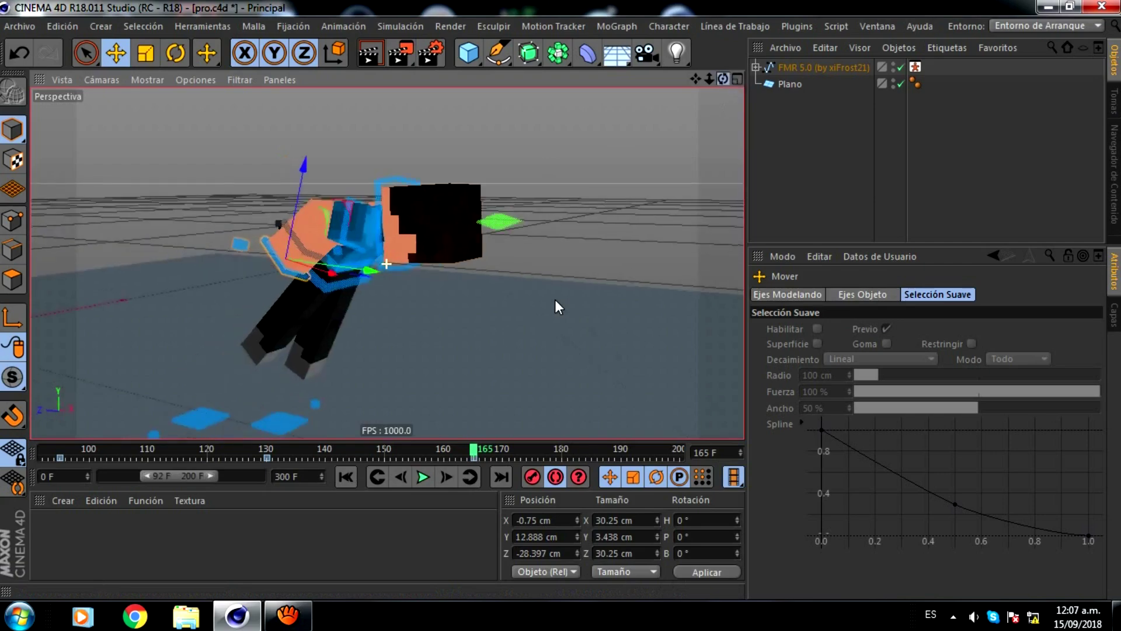
# Pull the left hand goal down and back, and twist controlArmL into the tuck.
pyautogui.click(527, 243)
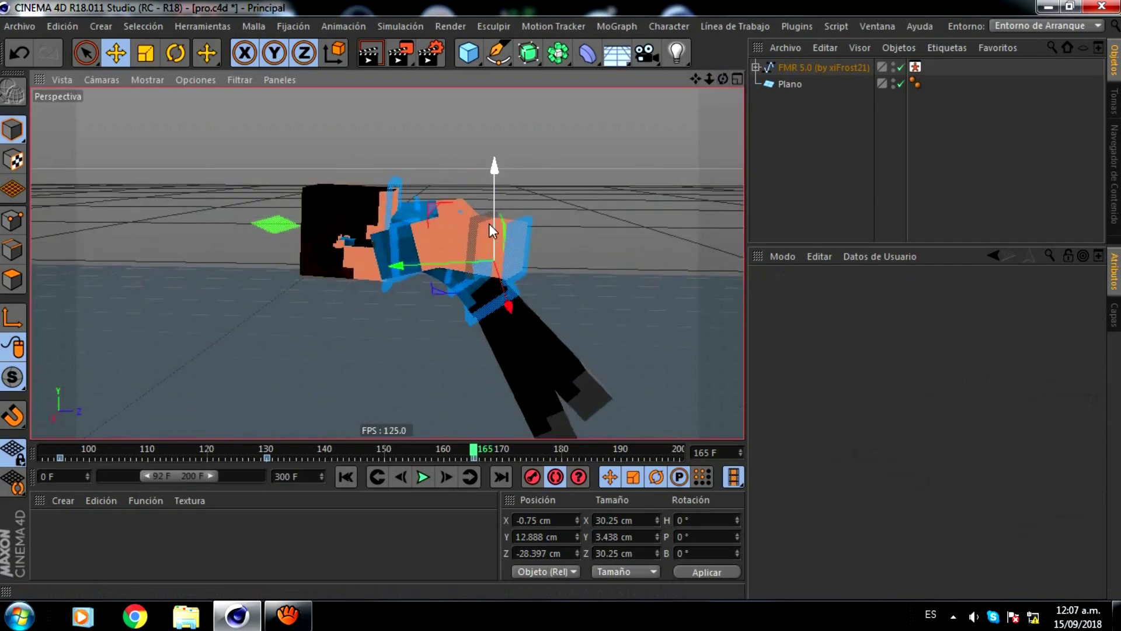
pyautogui.scroll(3, 561, 299)
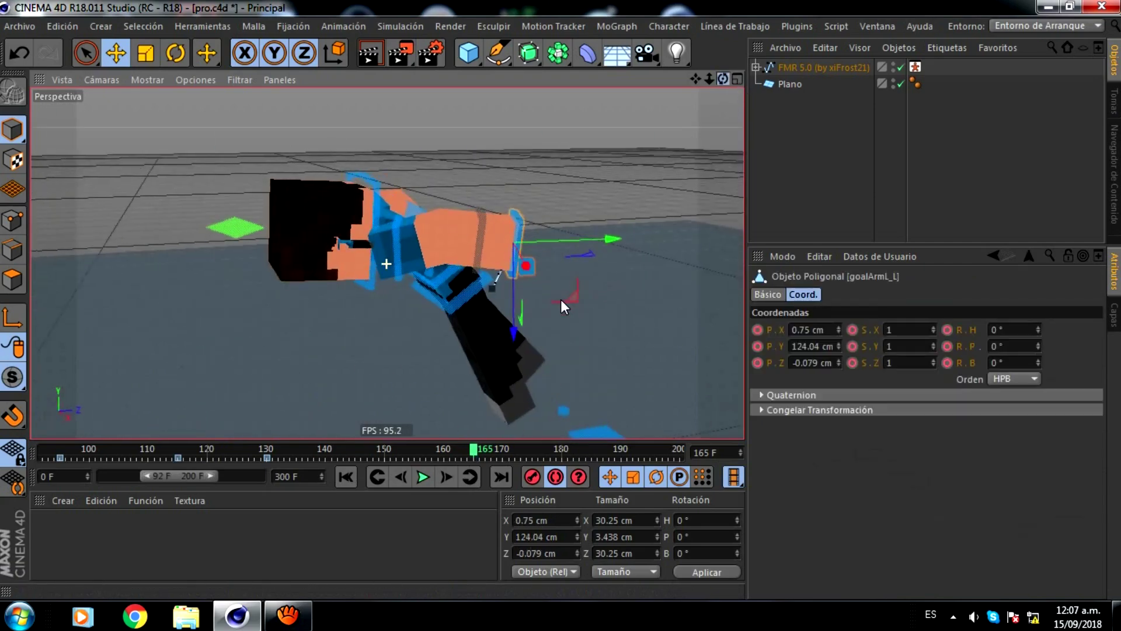
pyautogui.moveTo(566, 290); pyautogui.dragTo(401, 254)
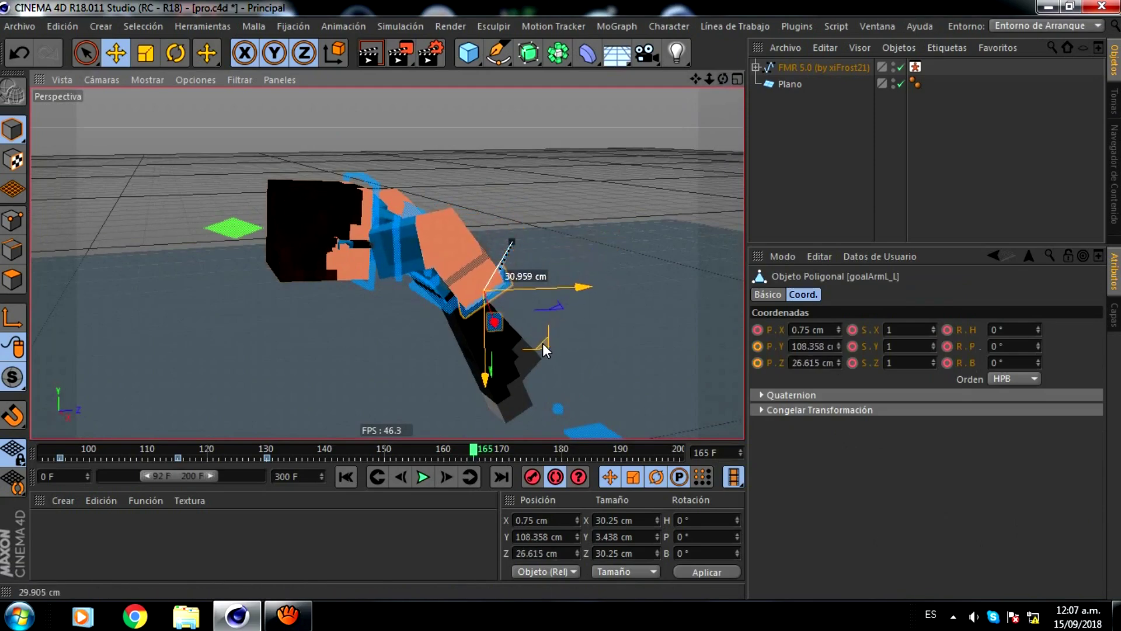
pyautogui.click(400, 253)
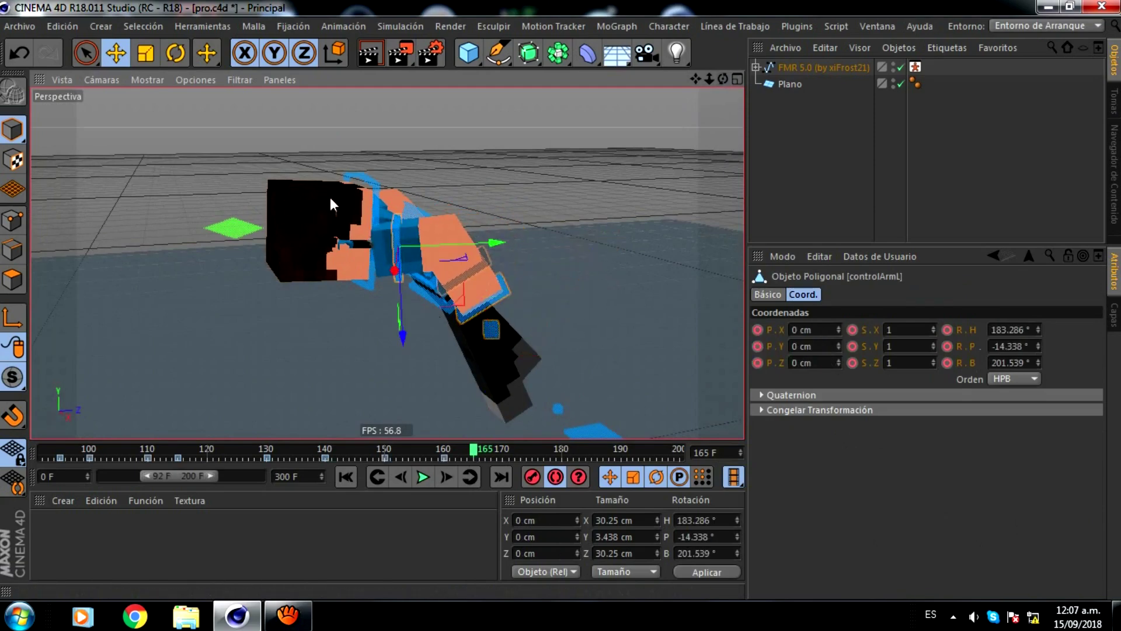
pyautogui.click(175, 53)
pyautogui.moveTo(384, 272); pyautogui.dragTo(377, 191)
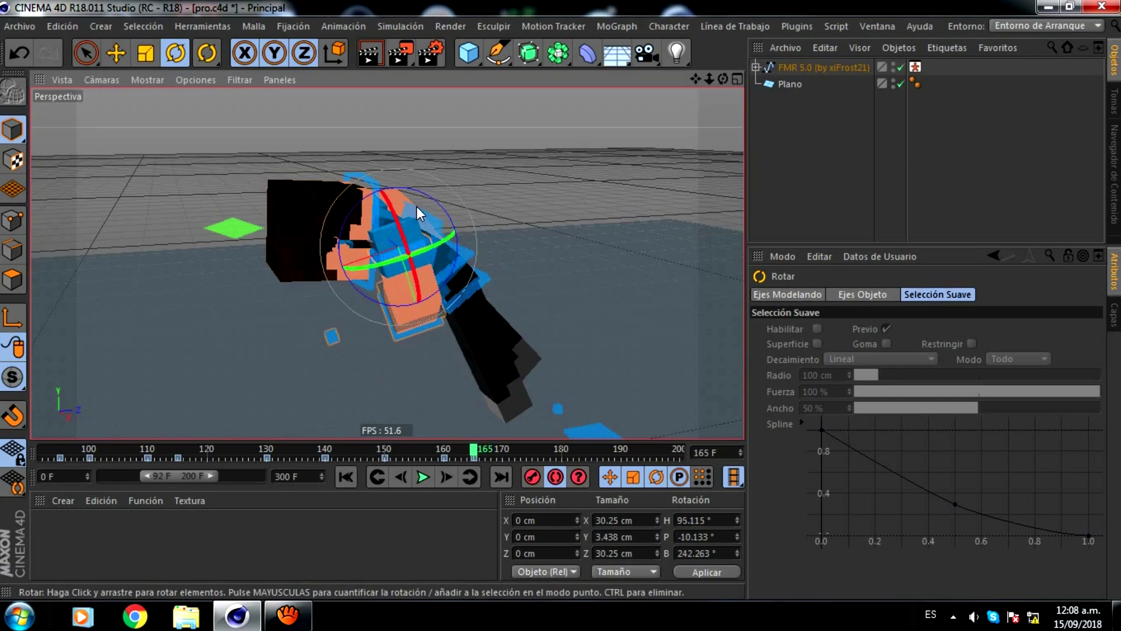
# Tilt the head forward about 53° and rotate controlArmR into the tuck.
pyautogui.click(372, 177)
pyautogui.moveTo(348, 178)
pyautogui.mouseDown()
pyautogui.moveTo(289, 228)
pyautogui.moveTo(304, 218)
pyautogui.mouseUp()
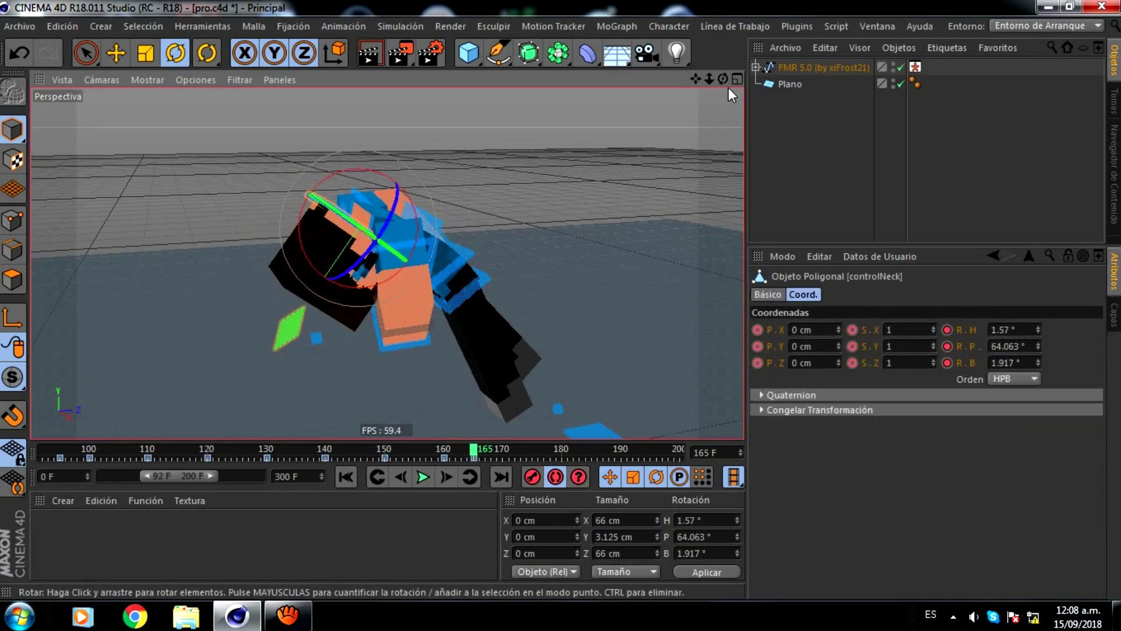
pyautogui.moveTo(723, 79); pyautogui.dragTo(556, 162)
pyautogui.click(218, 262)
pyautogui.moveTo(219, 262)
pyautogui.mouseDown()
pyautogui.moveTo(314, 250)
pyautogui.moveTo(236, 327)
pyautogui.mouseUp()
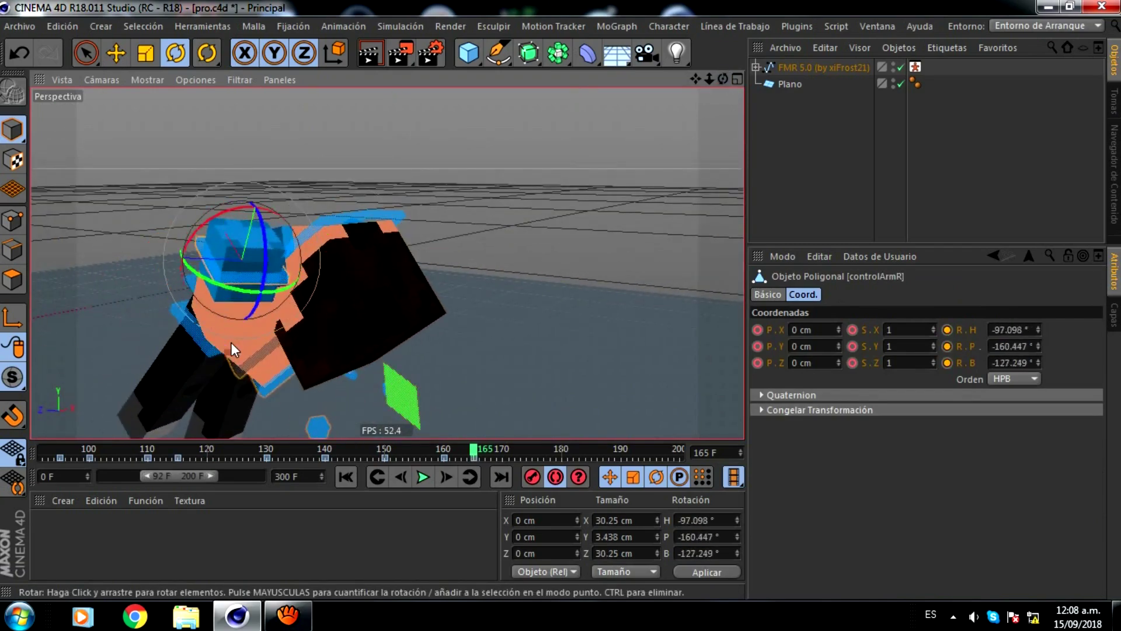
pyautogui.moveTo(723, 79); pyautogui.dragTo(561, 299)
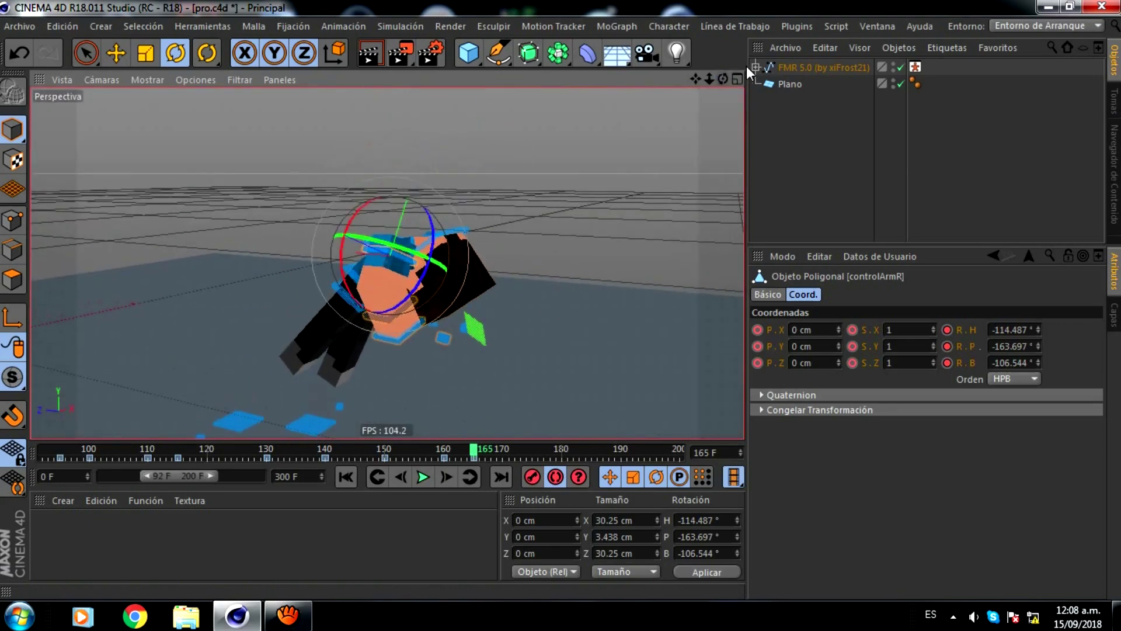
pyautogui.moveTo(723, 79)
pyautogui.mouseDown()
pyautogui.moveTo(561, 299)
pyautogui.moveTo(723, 80)
pyautogui.mouseUp()
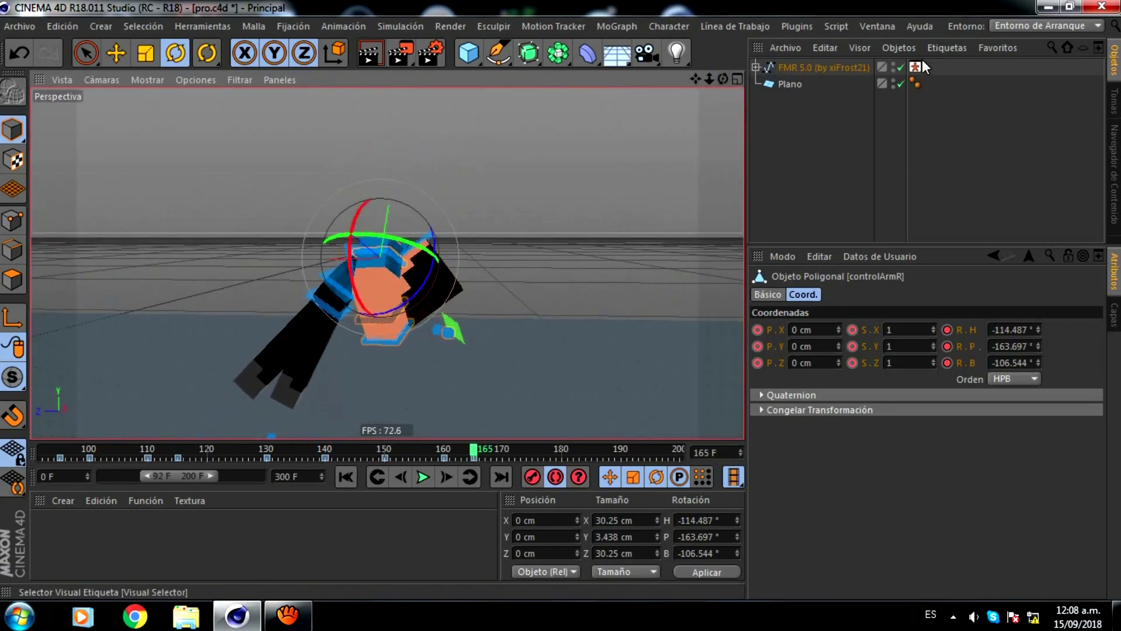
# Tilt the head back about 41° and preview the flip animation at frame 165.
pyautogui.click(915, 66)
pyautogui.click(906, 344)
pyautogui.moveTo(463, 258)
pyautogui.mouseDown()
pyautogui.moveTo(450, 216)
pyautogui.moveTo(446, 237)
pyautogui.mouseUp()
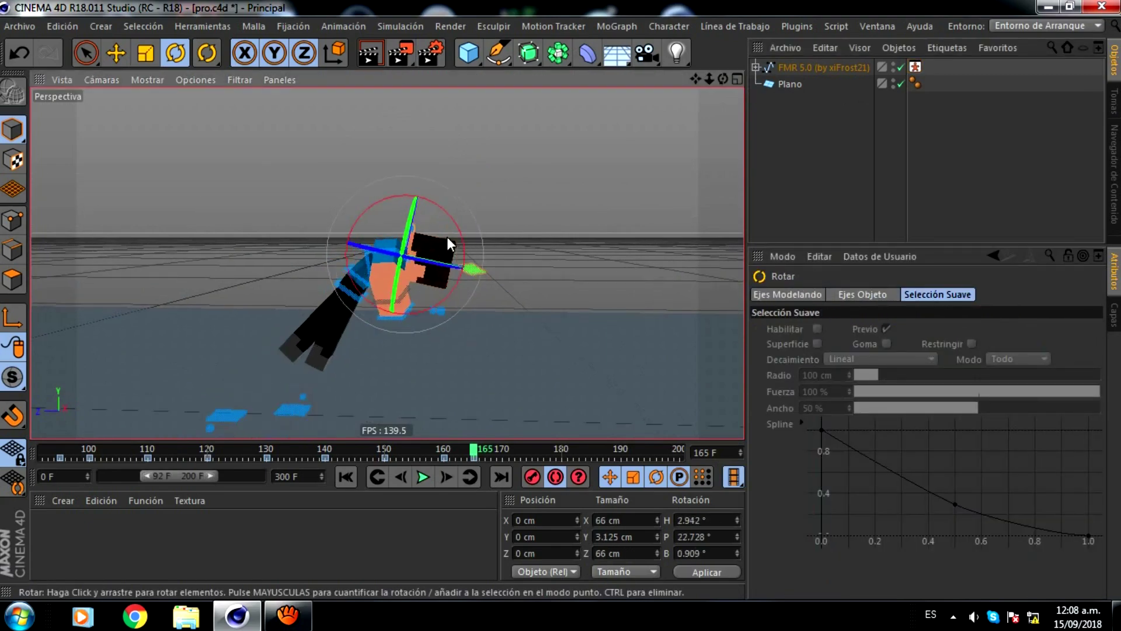
pyautogui.moveTo(461, 456)
pyautogui.mouseDown()
pyautogui.moveTo(453, 430)
pyautogui.moveTo(471, 426)
pyautogui.moveTo(320, 426)
pyautogui.mouseUp()
pyautogui.click(422, 477)
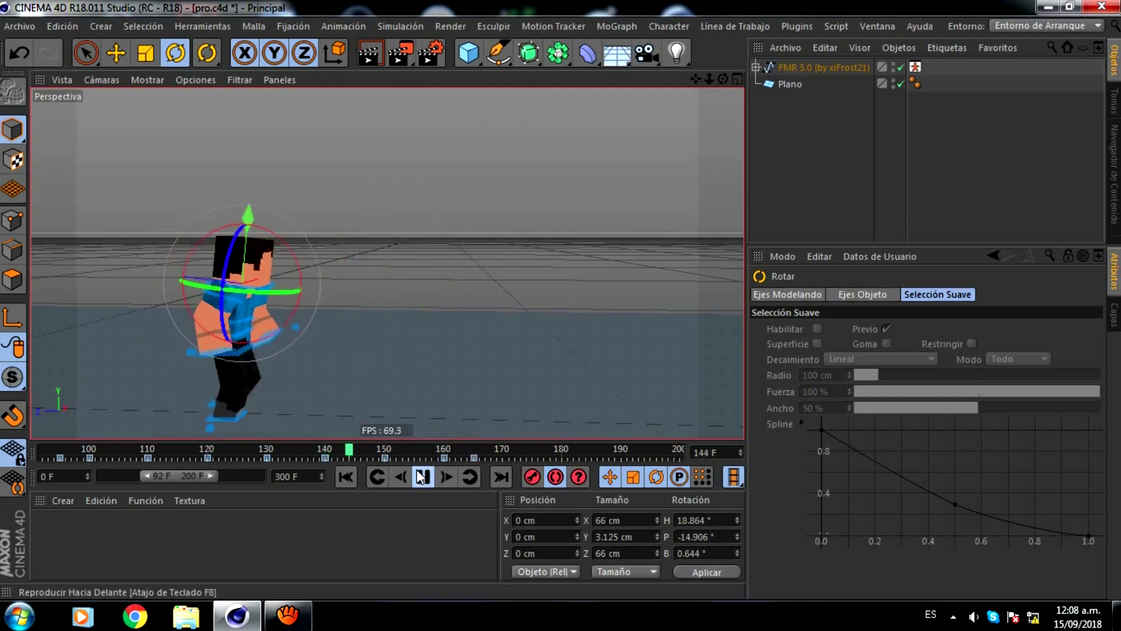
pyautogui.click(421, 476)
pyautogui.click(475, 449)
# Select the rig root and record a keyframe of the frame 165 pose.
pyautogui.scroll(5, 381, 296)
pyautogui.scroll(-3, 374, 282)
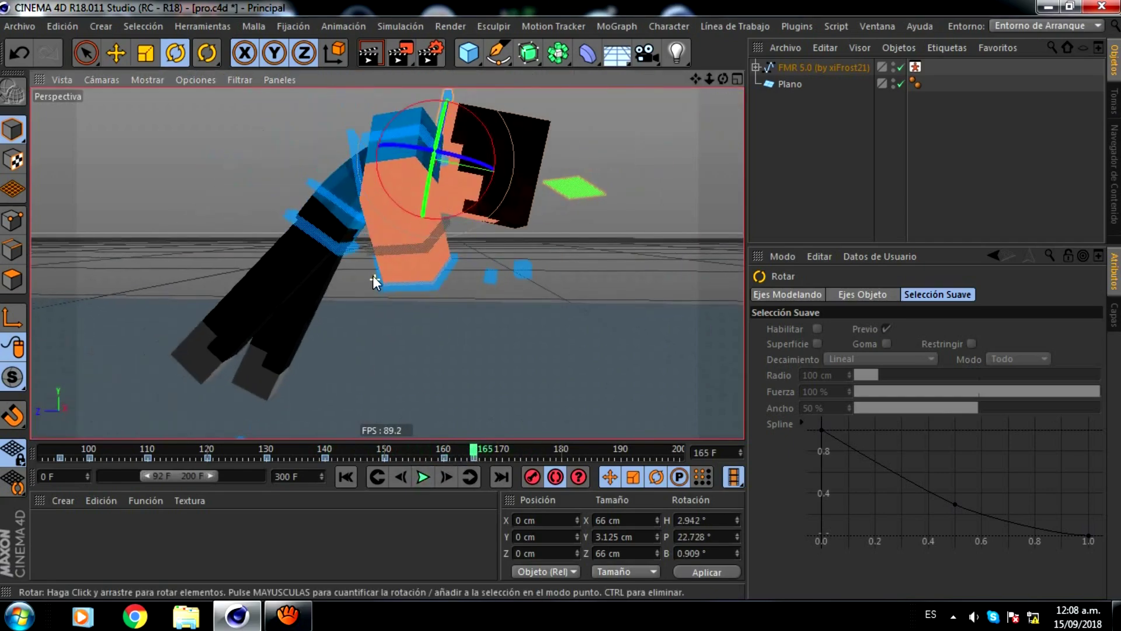
pyautogui.scroll(-2, 374, 283)
pyautogui.click(915, 67)
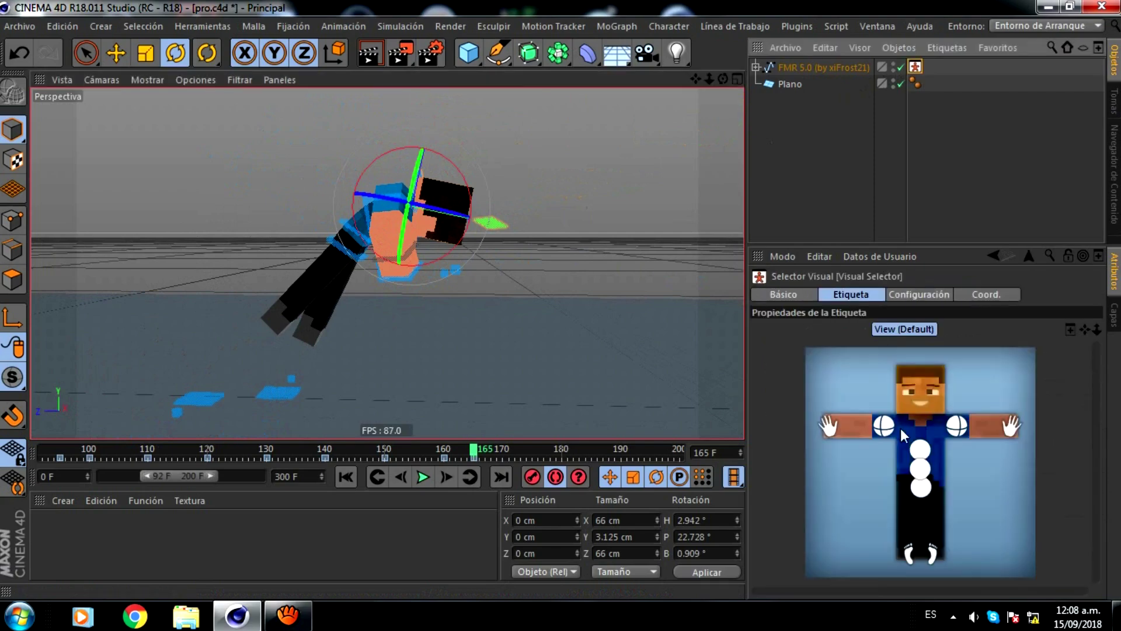
pyautogui.click(922, 552)
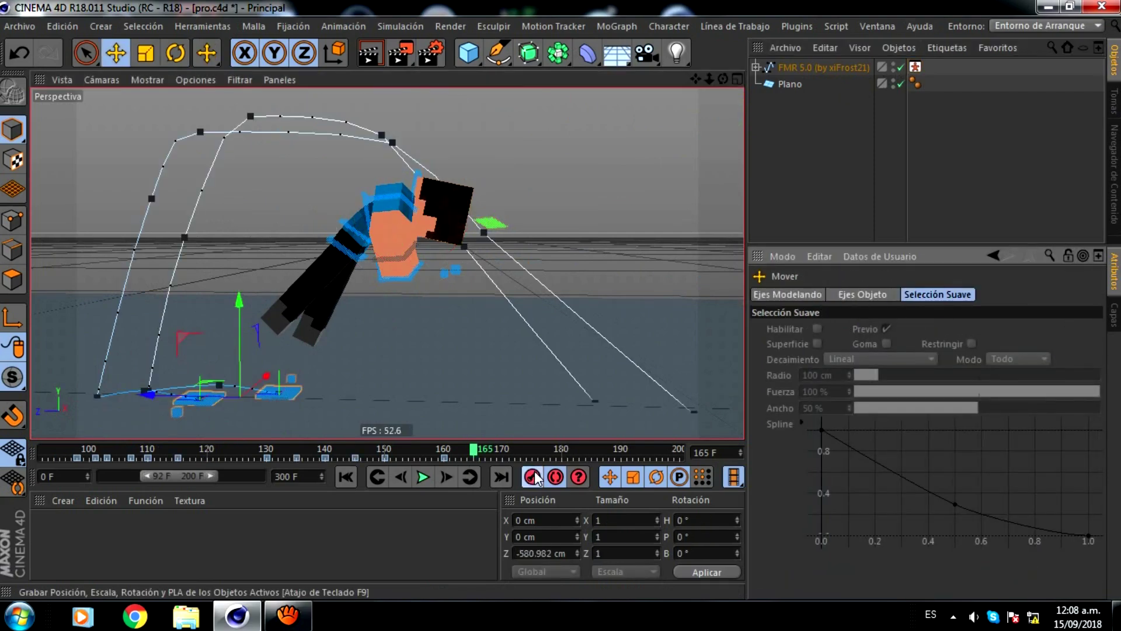
pyautogui.click(533, 478)
# At frame 170, raise controlWaist up and forward and rotate it further through the flip.
pyautogui.click(502, 448)
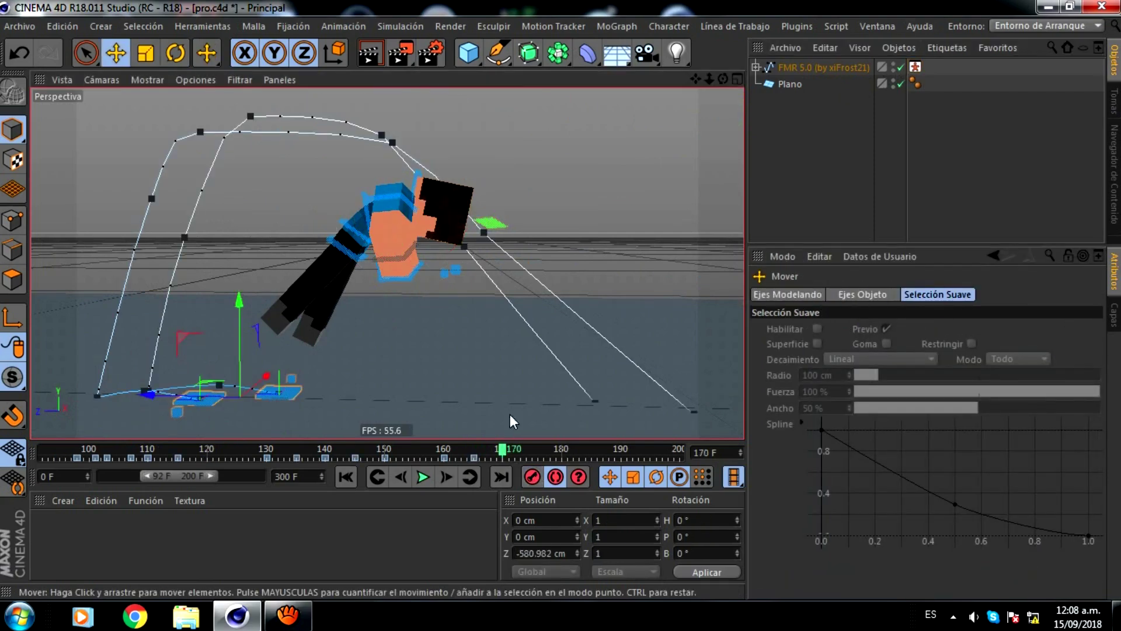
pyautogui.click(348, 252)
pyautogui.moveTo(341, 174)
pyautogui.mouseDown()
pyautogui.moveTo(429, 133)
pyautogui.moveTo(546, 110)
pyautogui.mouseUp()
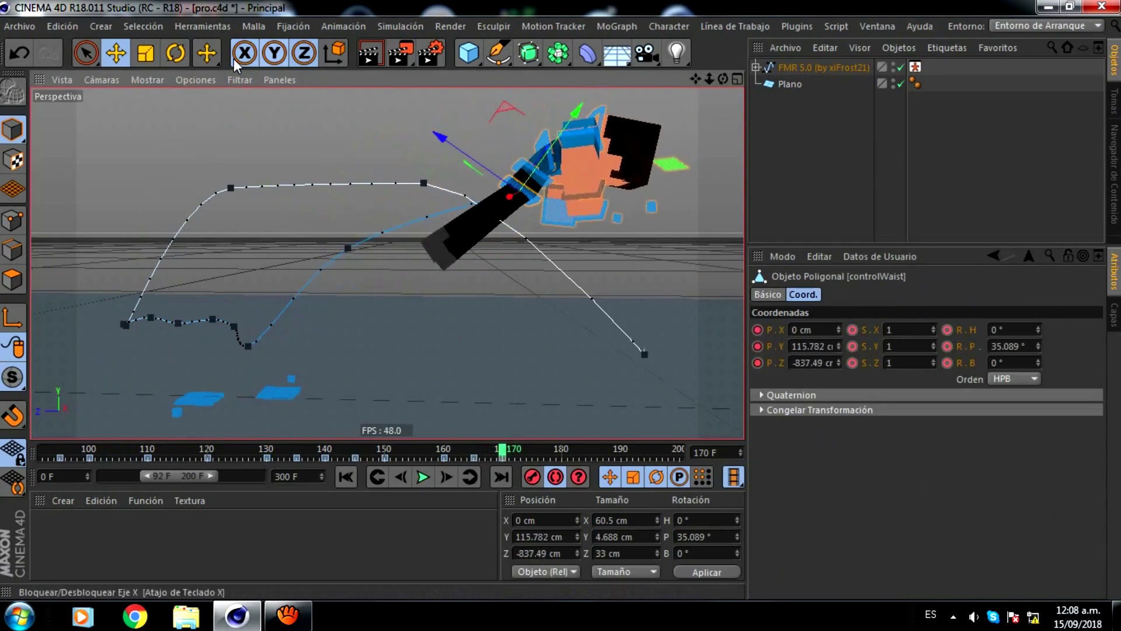
pyautogui.click(175, 53)
pyautogui.moveTo(577, 175)
pyautogui.mouseDown()
pyautogui.moveTo(557, 295)
pyautogui.moveTo(521, 303)
pyautogui.mouseUp()
pyautogui.scroll(2, 554, 278)
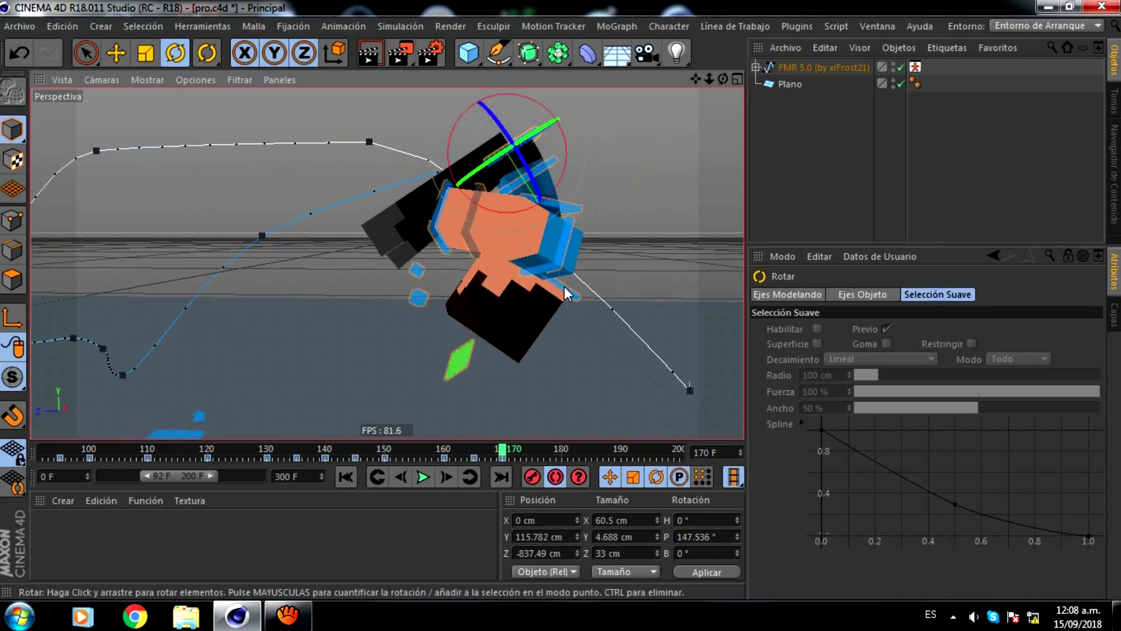
# Tilt the head and rotate the right arm and back controls into the flip pose.
pyautogui.click(558, 286)
pyautogui.moveTo(584, 263)
pyautogui.mouseDown()
pyautogui.moveTo(502, 217)
pyautogui.moveTo(488, 216)
pyautogui.moveTo(490, 240)
pyautogui.moveTo(481, 229)
pyautogui.moveTo(500, 201)
pyautogui.moveTo(439, 224)
pyautogui.moveTo(478, 233)
pyautogui.mouseUp()
pyautogui.click(527, 222)
pyautogui.click(538, 201)
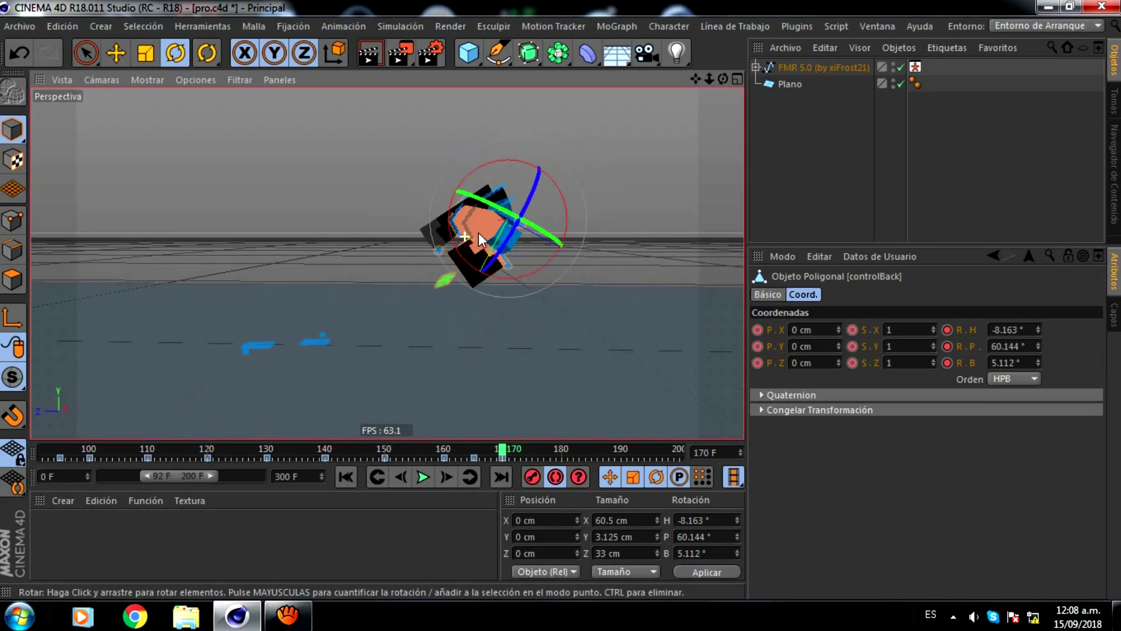
# Lift the whole character higher along the arc via the rig root and nudge the hand control.
pyautogui.click(915, 66)
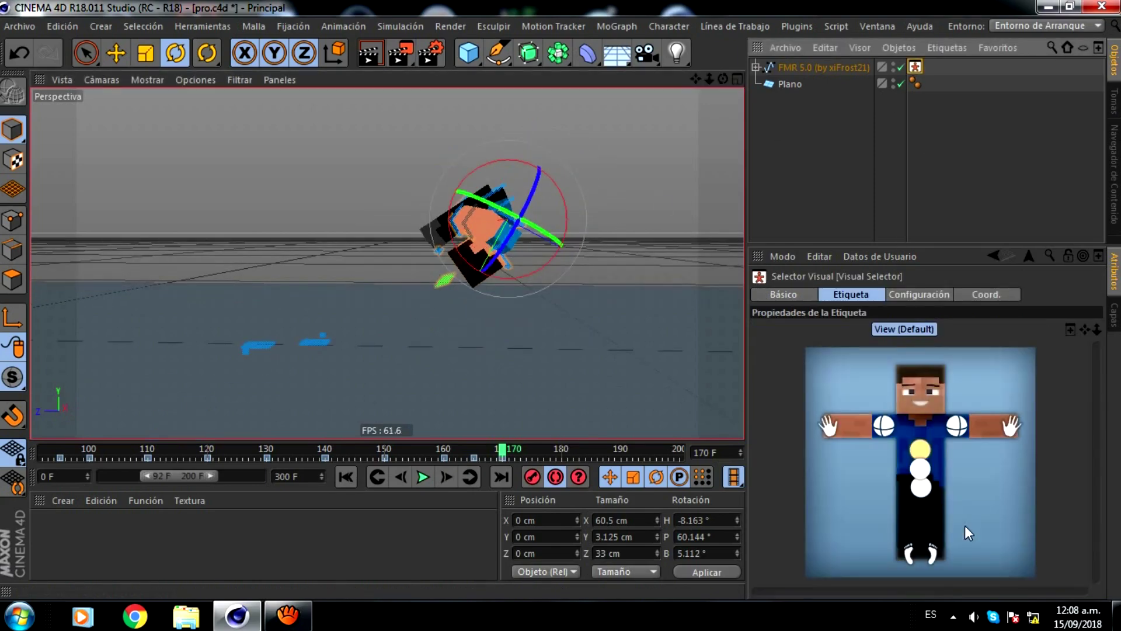
pyautogui.click(993, 561)
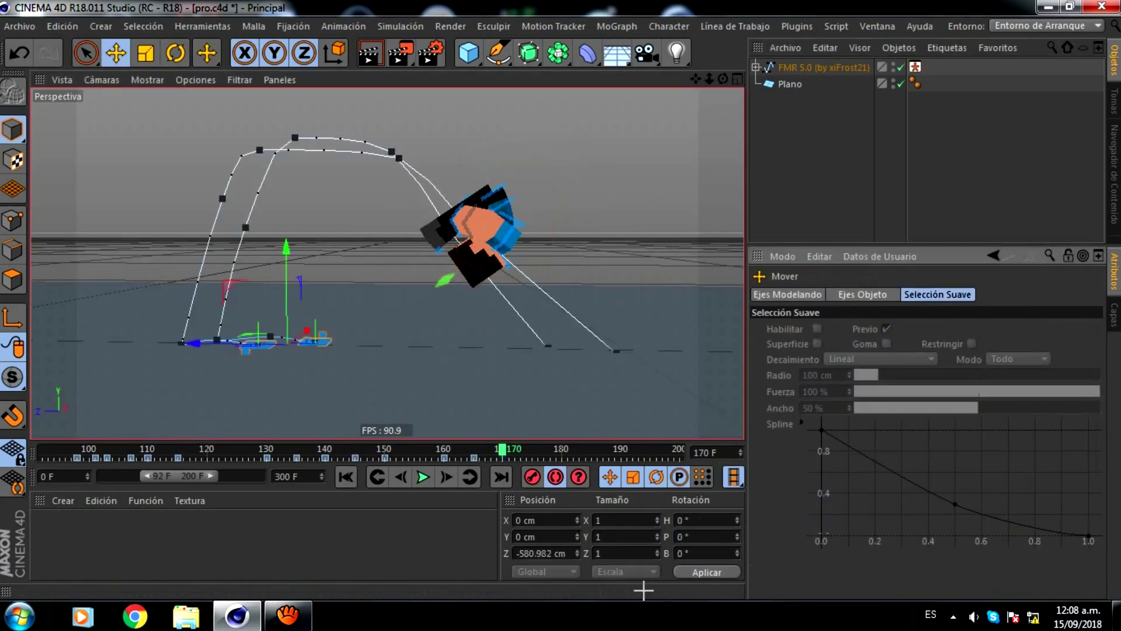
pyautogui.moveTo(262, 289); pyautogui.dragTo(561, 300)
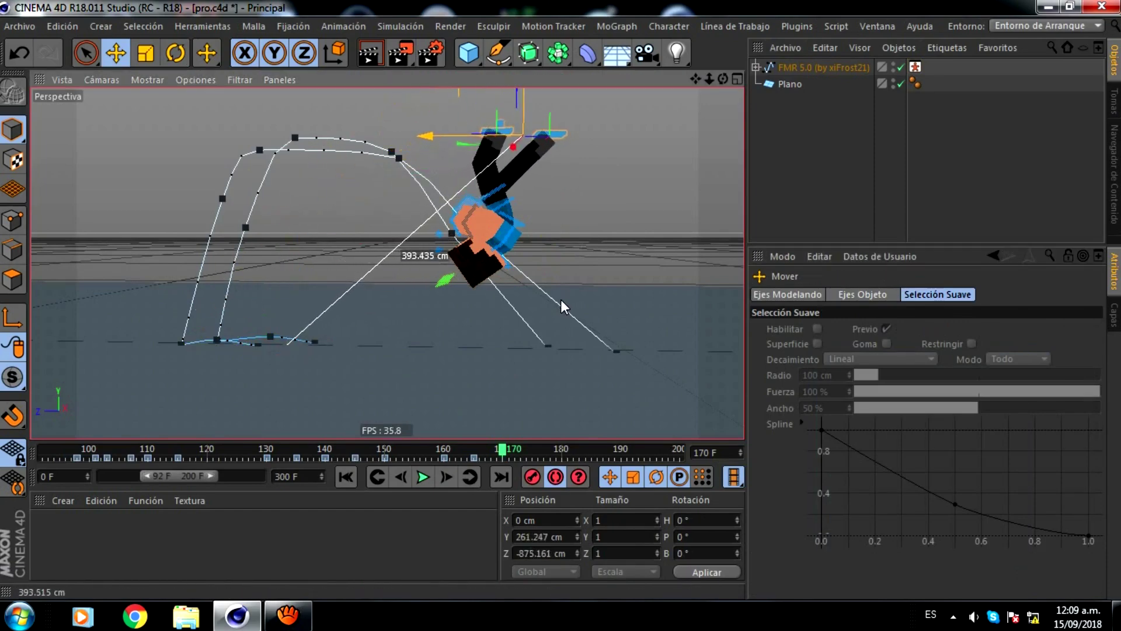
pyautogui.moveTo(561, 299); pyautogui.dragTo(562, 300)
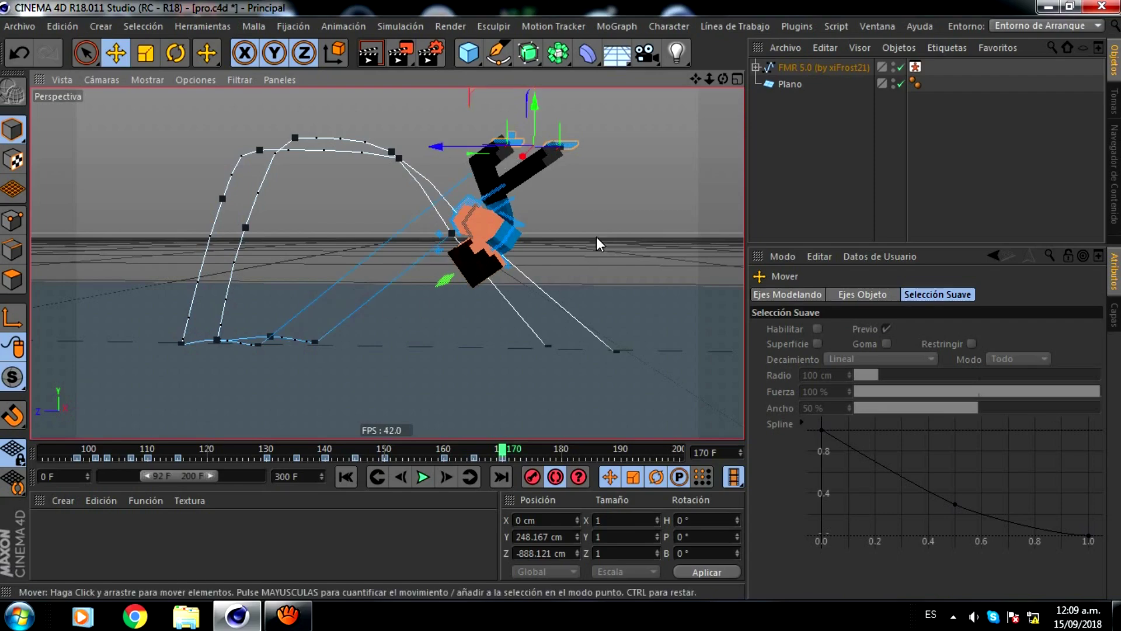
pyautogui.click(588, 250)
pyautogui.click(566, 146)
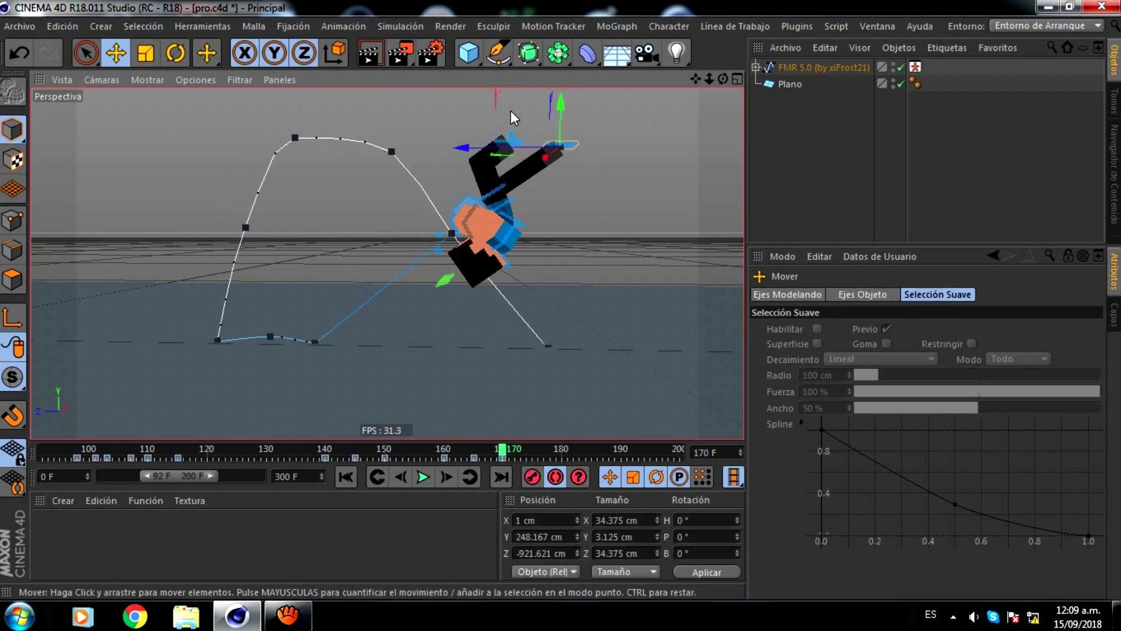
pyautogui.moveTo(498, 96); pyautogui.dragTo(461, 107)
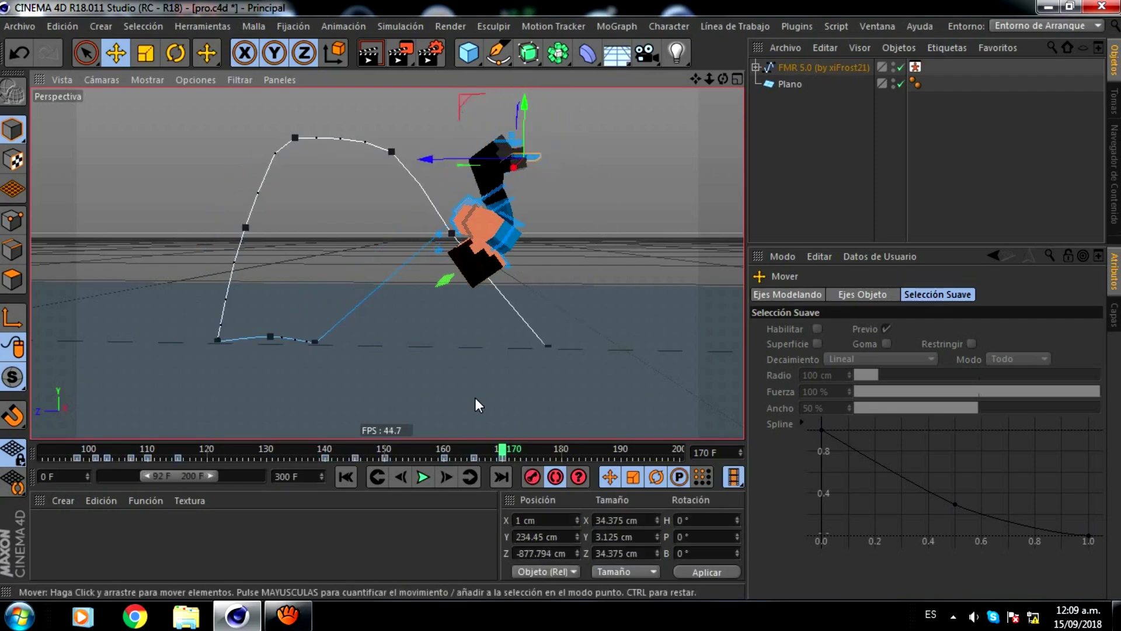
# Raise a limb control and the goalLegR control overhead around frame 168.
pyautogui.moveTo(467, 452)
pyautogui.mouseDown()
pyautogui.moveTo(442, 451)
pyautogui.moveTo(494, 447)
pyautogui.mouseUp()
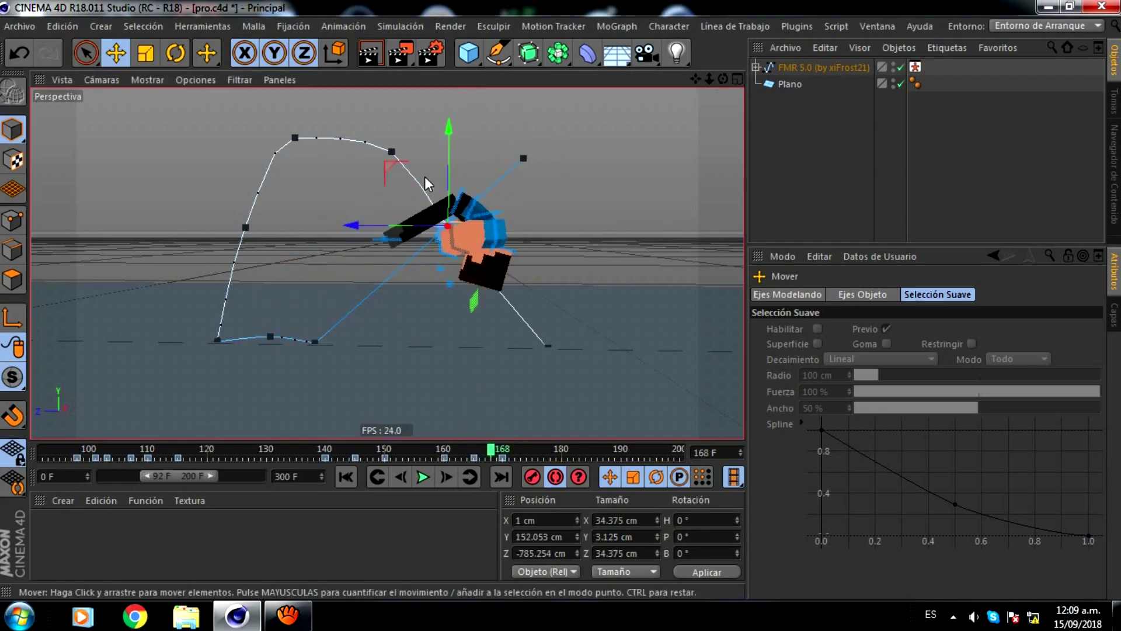
pyautogui.moveTo(426, 175)
pyautogui.mouseDown()
pyautogui.moveTo(356, 97)
pyautogui.moveTo(349, 122)
pyautogui.mouseUp()
pyautogui.click(376, 238)
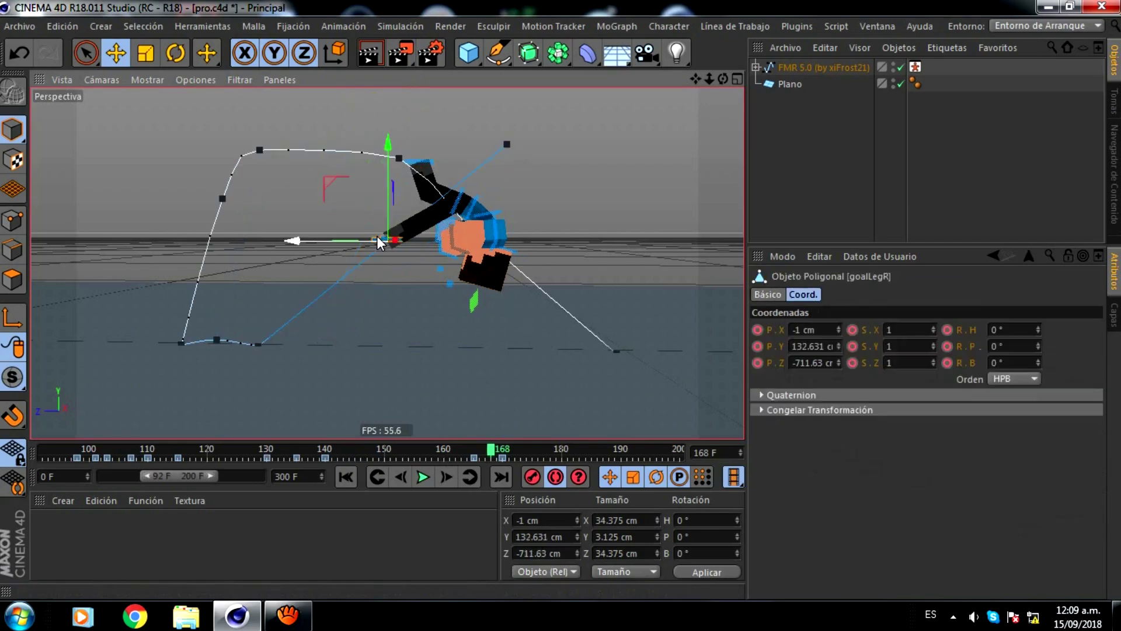
pyautogui.moveTo(334, 177); pyautogui.dragTo(340, 121)
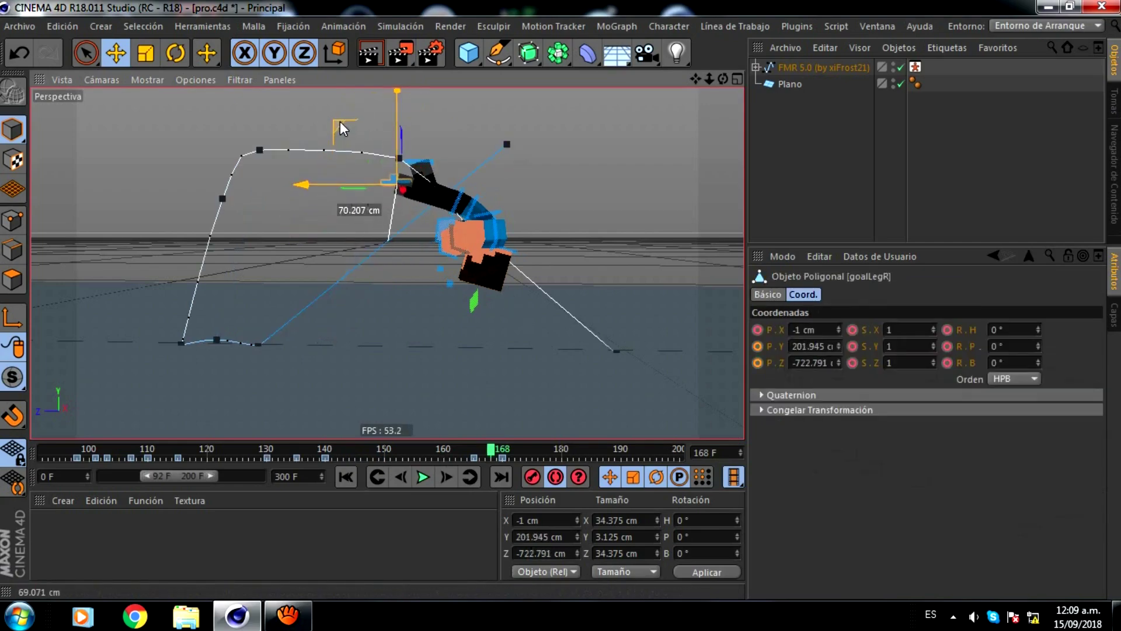
pyautogui.moveTo(485, 439)
pyautogui.mouseDown()
pyautogui.moveTo(440, 444)
pyautogui.moveTo(509, 429)
pyautogui.moveTo(531, 437)
pyautogui.mouseUp()
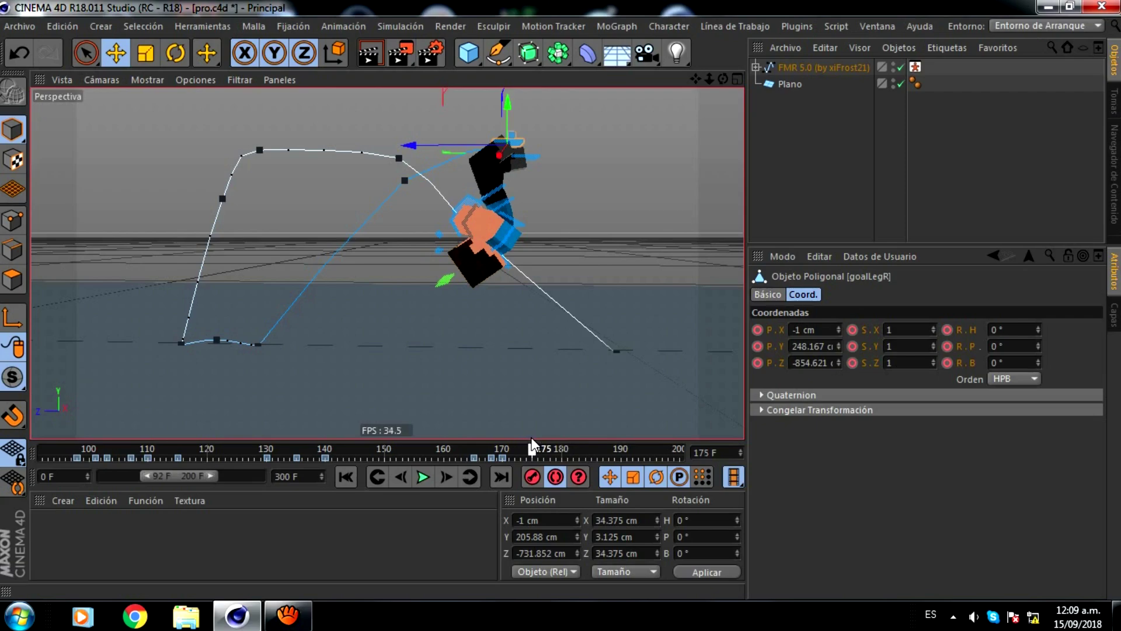
# Lower controlWaist down and forward and spin it further into the flip.
pyautogui.click(488, 202)
pyautogui.moveTo(577, 213); pyautogui.dragTo(672, 291)
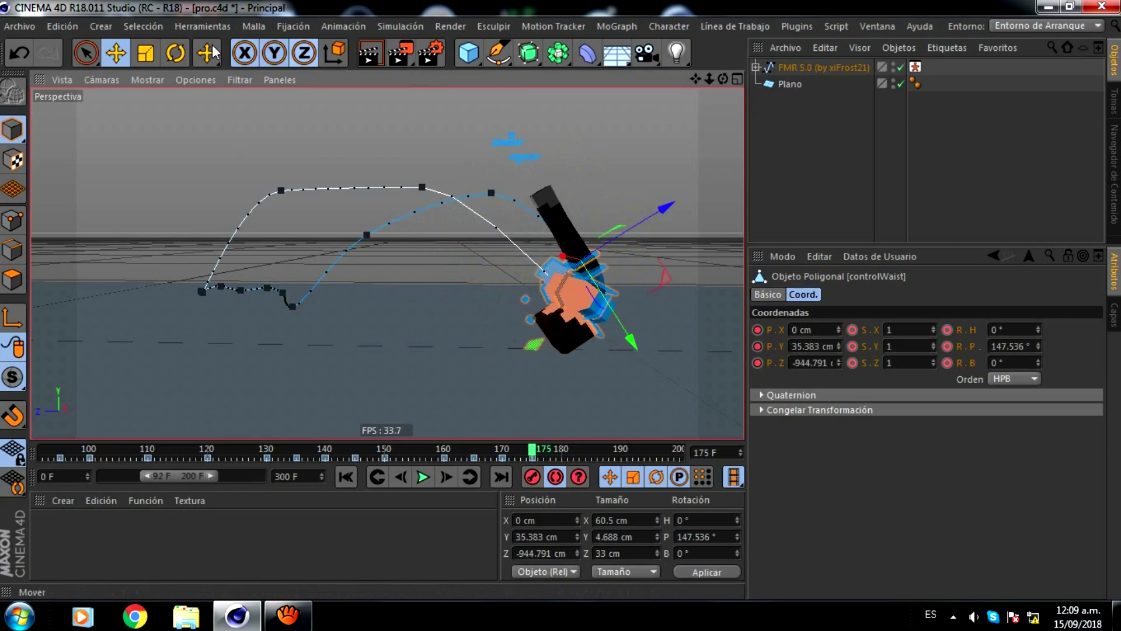
pyautogui.press('r')
pyautogui.moveTo(619, 219)
pyautogui.mouseDown()
pyautogui.moveTo(645, 308)
pyautogui.moveTo(616, 341)
pyautogui.mouseUp()
pyautogui.moveTo(696, 80); pyautogui.dragTo(582, 82)
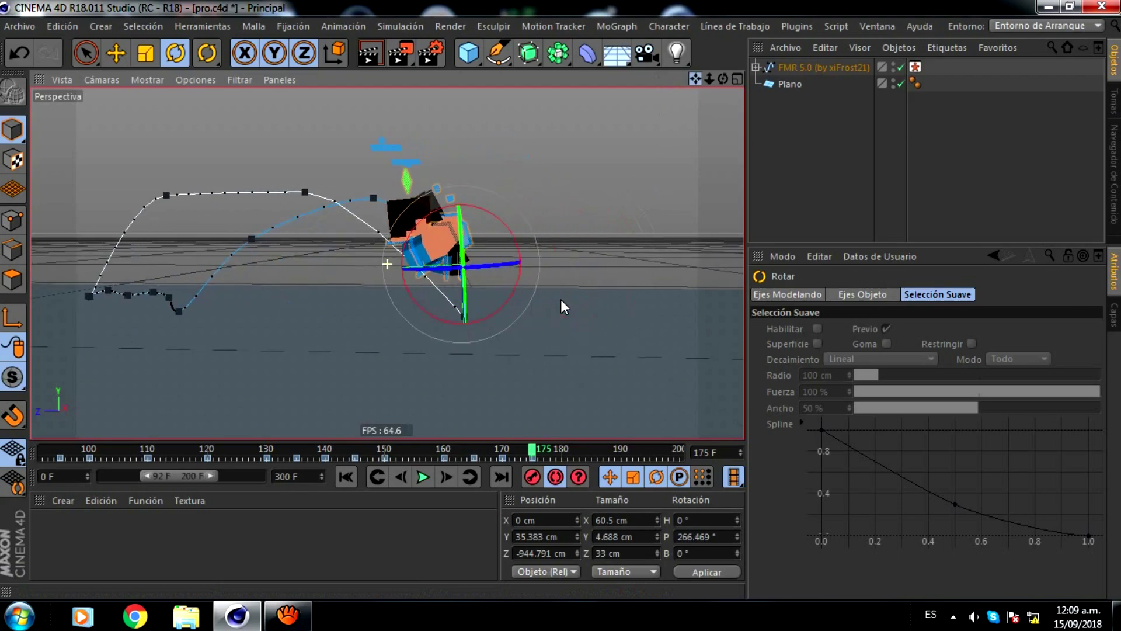
# Pull the right foot goal down and set its Y position to 0.
pyautogui.click(915, 66)
pyautogui.click(972, 533)
pyautogui.press('e')
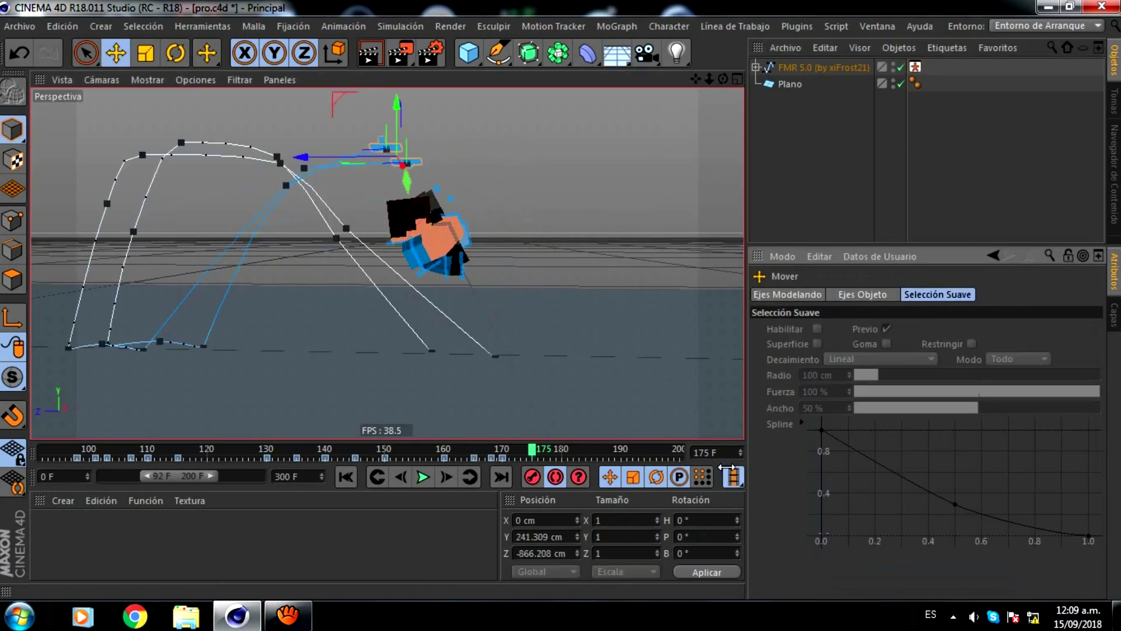
pyautogui.moveTo(321, 93)
pyautogui.mouseDown()
pyautogui.moveTo(461, 303)
pyautogui.moveTo(480, 298)
pyautogui.mouseUp()
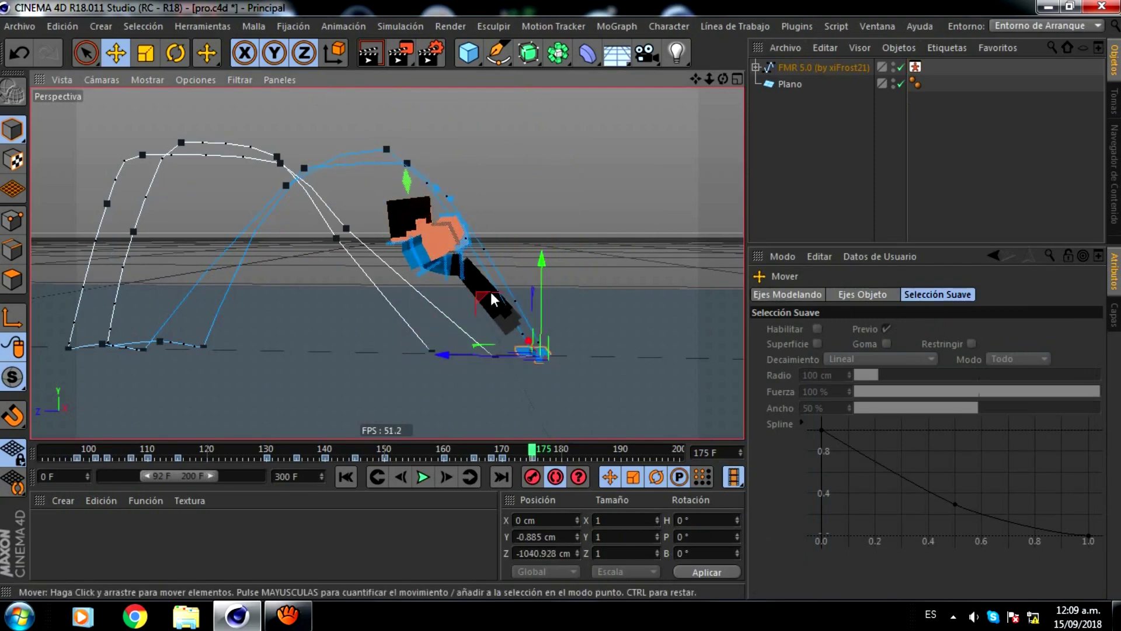
pyautogui.scroll(3, 625, 346)
pyautogui.click(490, 349)
pyautogui.click(446, 350)
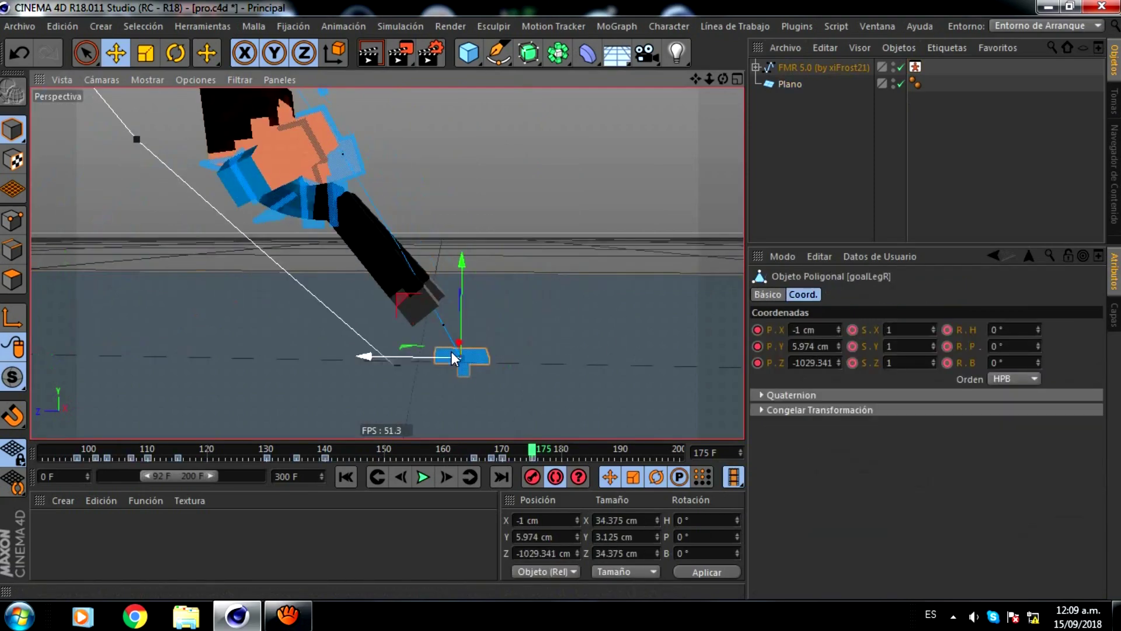
pyautogui.doubleClick(529, 536)
pyautogui.write('0')
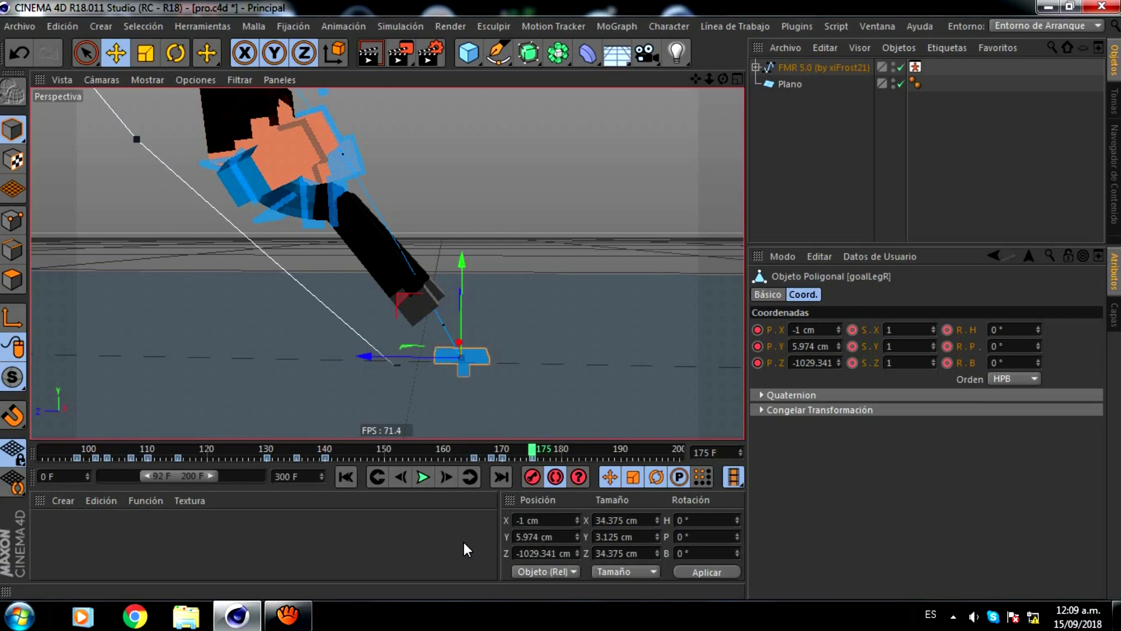
pyautogui.press('Return')
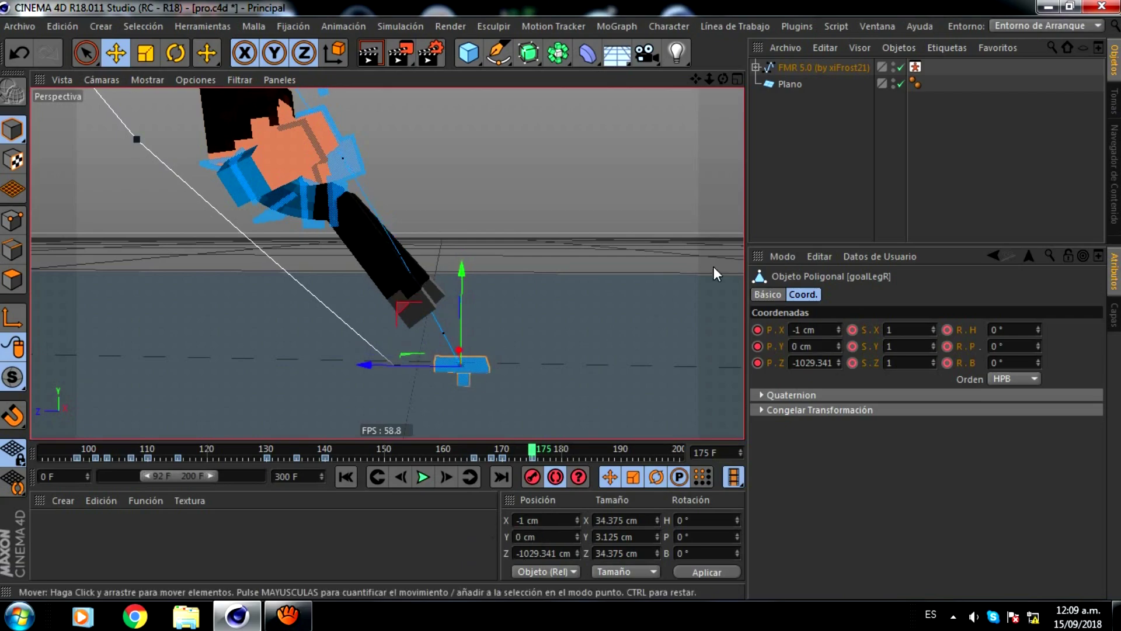
pyautogui.click(915, 67)
pyautogui.click(933, 560)
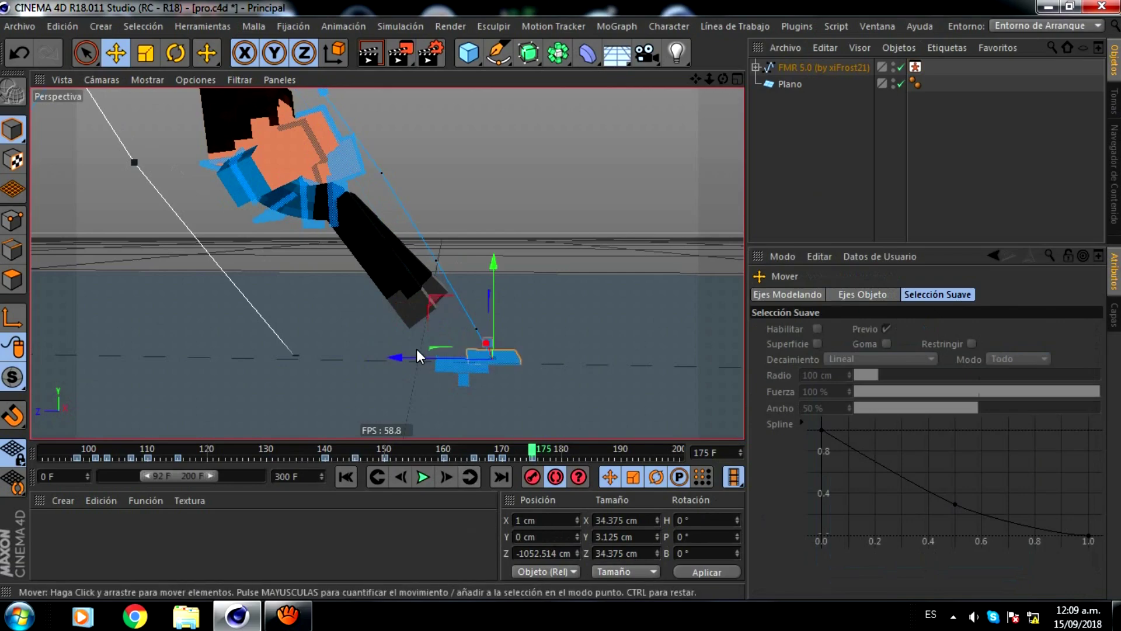
# At frame 180, rotate the waist to finish the flip and lower it onto the plane.
pyautogui.click(330, 198)
pyautogui.click(561, 451)
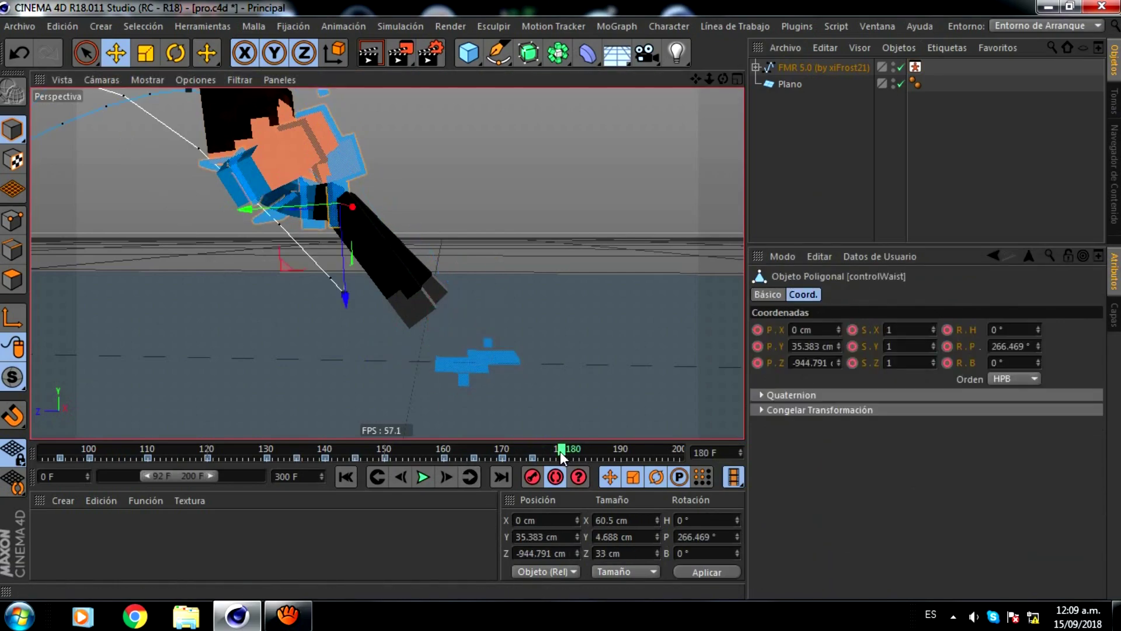
pyautogui.click(175, 53)
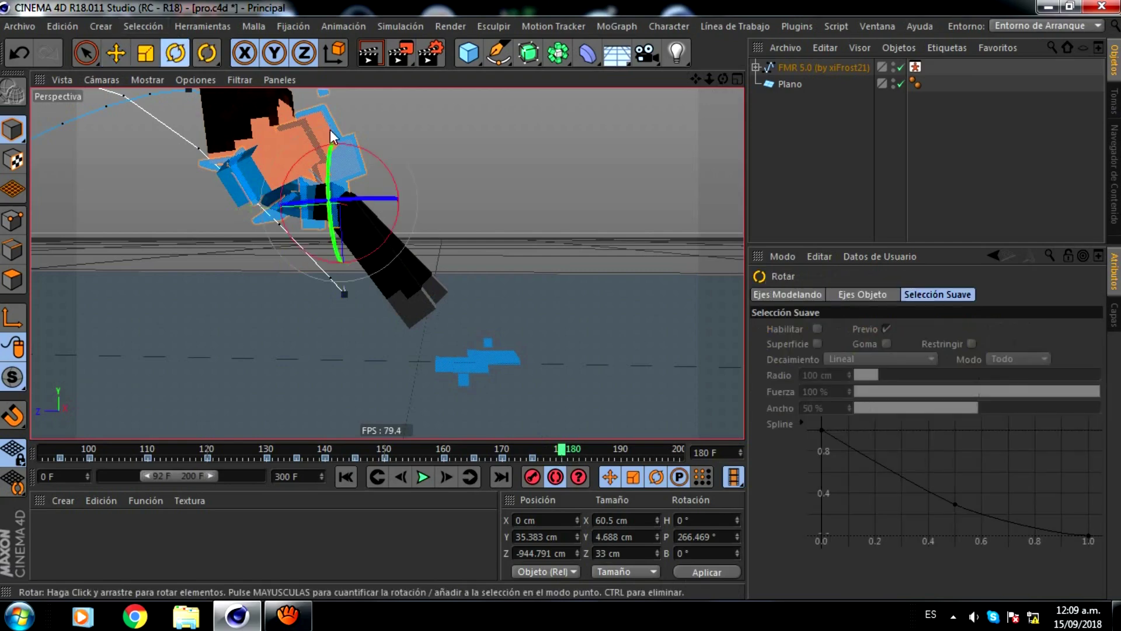
pyautogui.moveTo(384, 163); pyautogui.dragTo(408, 227)
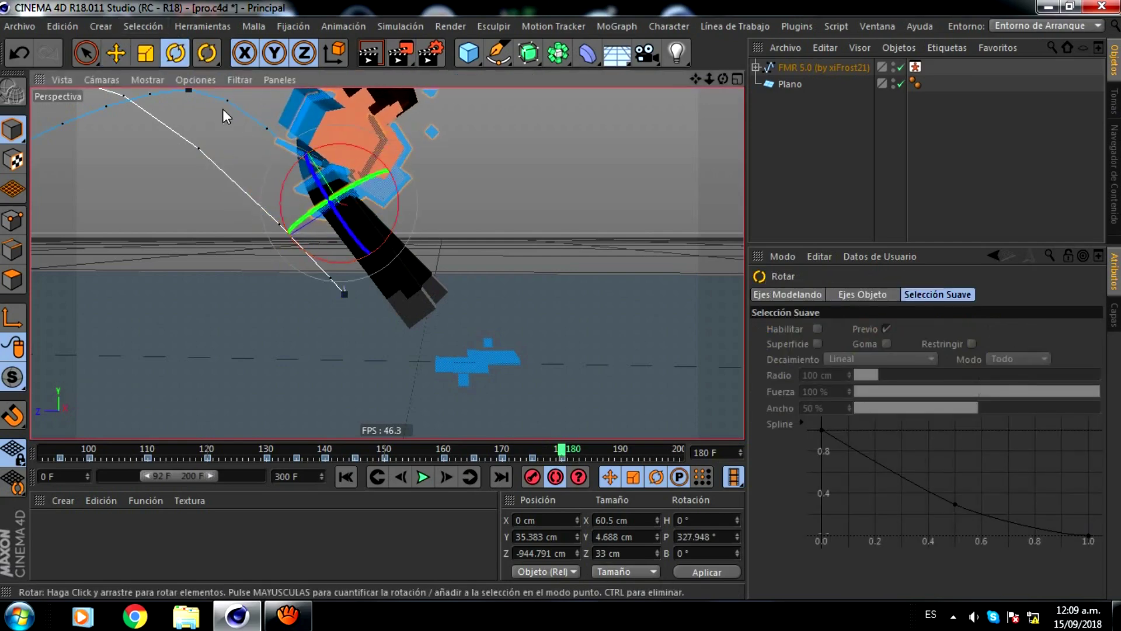
pyautogui.click(116, 52)
pyautogui.moveTo(260, 190); pyautogui.dragTo(394, 249)
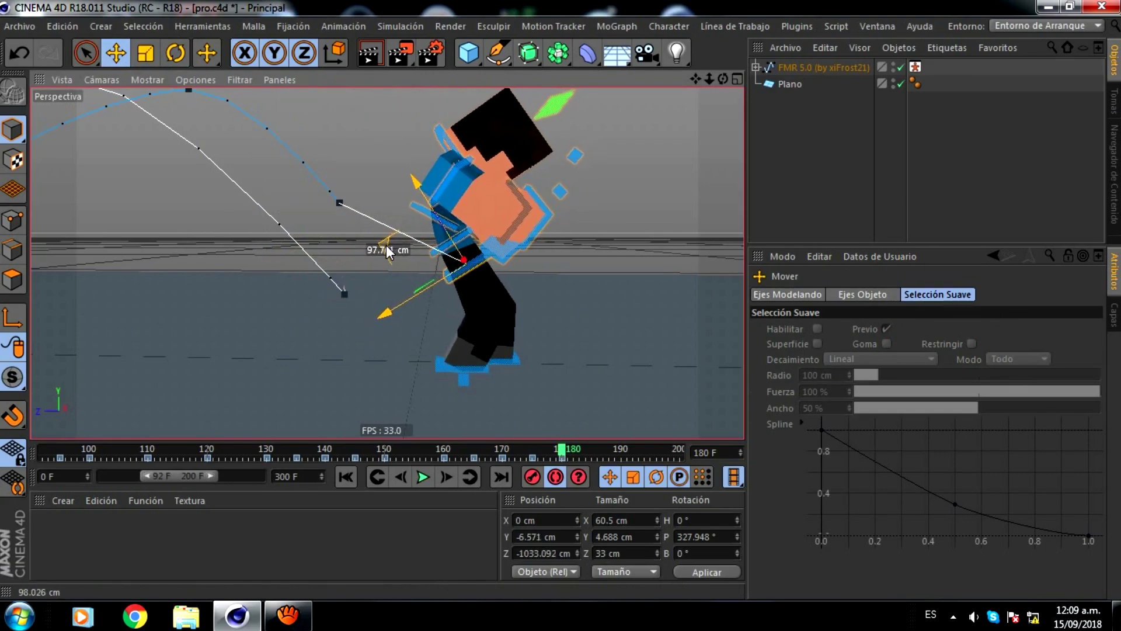
pyautogui.moveTo(394, 248); pyautogui.dragTo(410, 221)
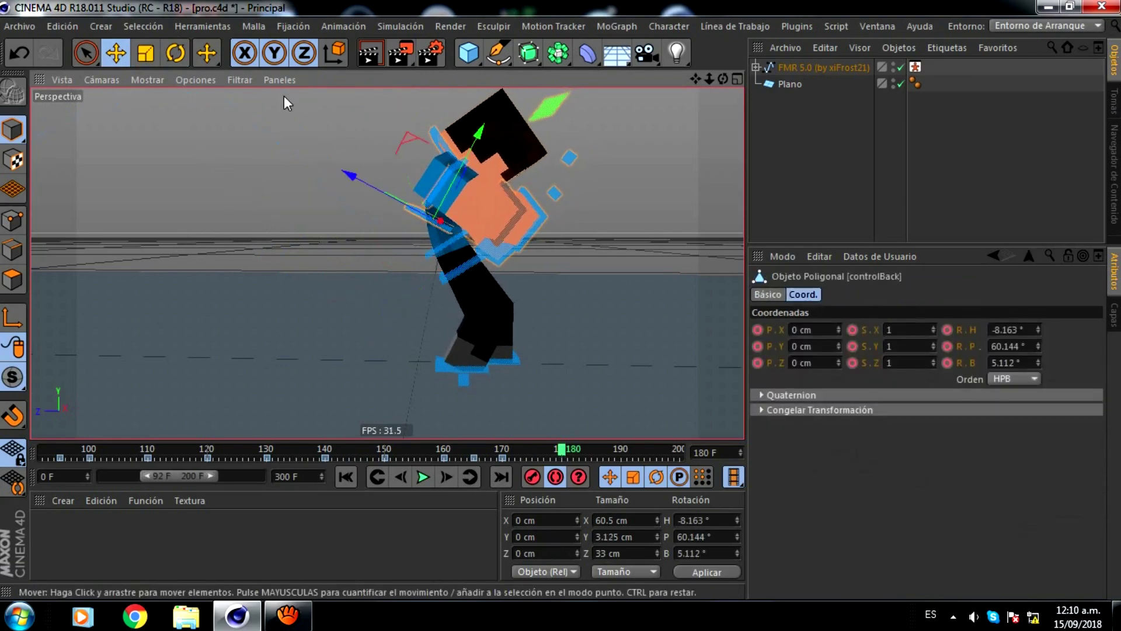
pyautogui.click(175, 52)
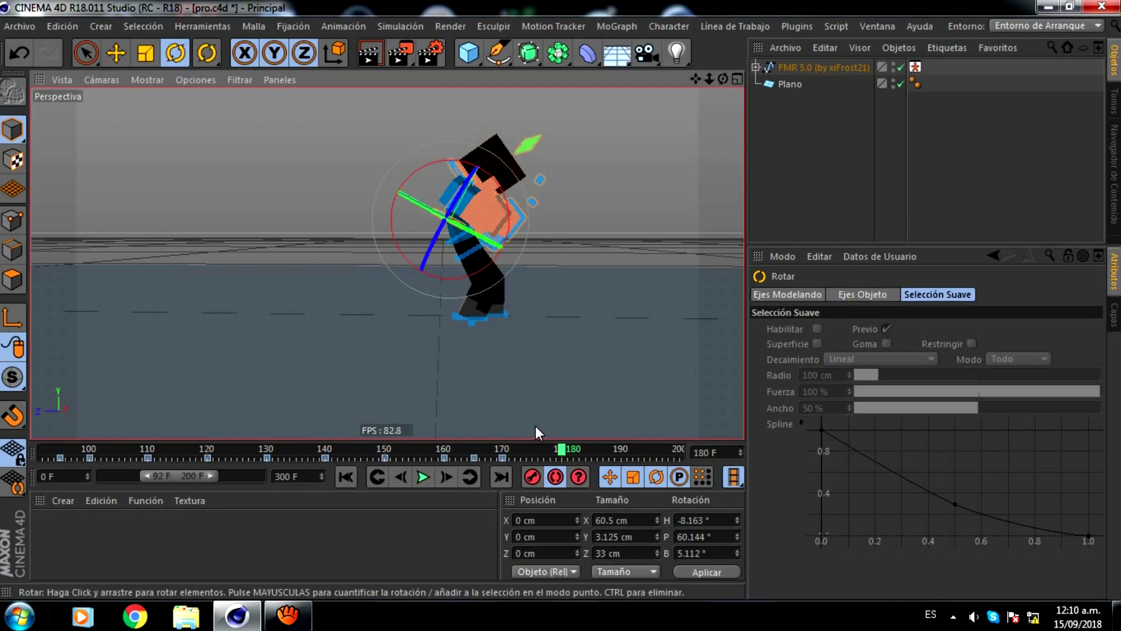
# At frame 175, rotate the body further into the flip and swing the right arm.
pyautogui.moveTo(542, 450)
pyautogui.mouseDown()
pyautogui.moveTo(439, 447)
pyautogui.moveTo(527, 428)
pyautogui.mouseUp()
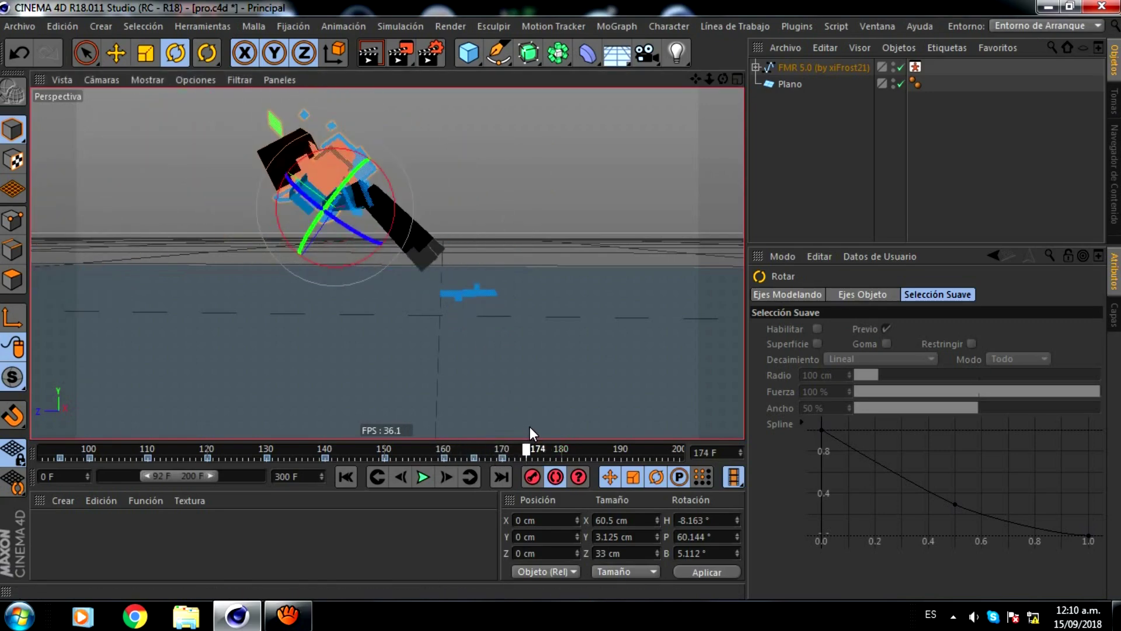
pyautogui.moveTo(530, 432); pyautogui.dragTo(534, 432)
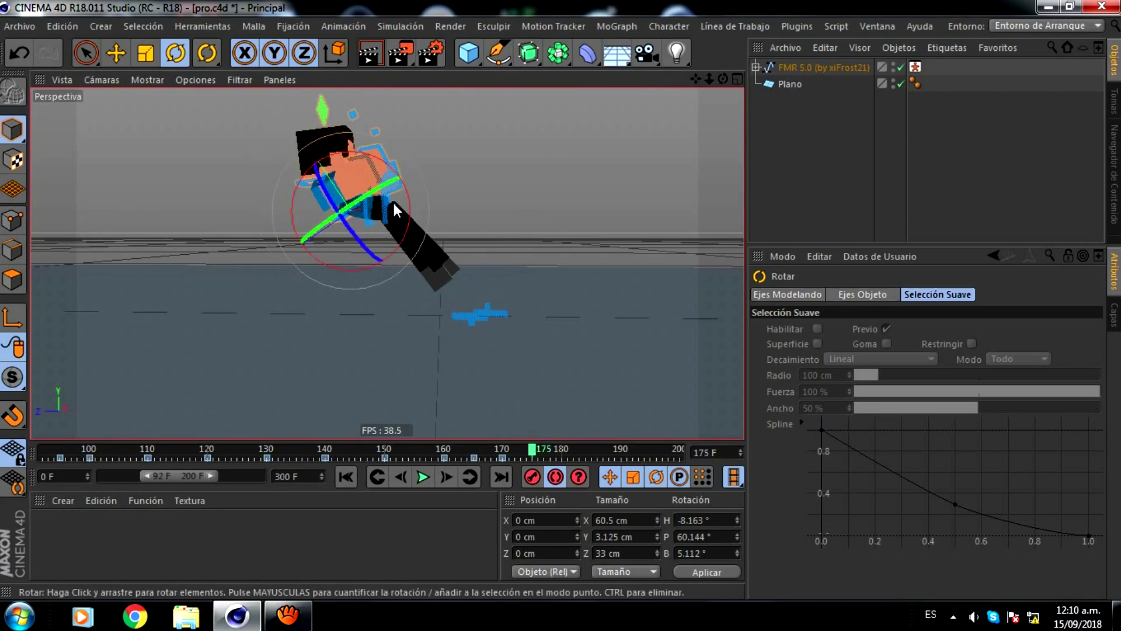
pyautogui.scroll(3, 391, 204)
pyautogui.moveTo(390, 205); pyautogui.dragTo(370, 131)
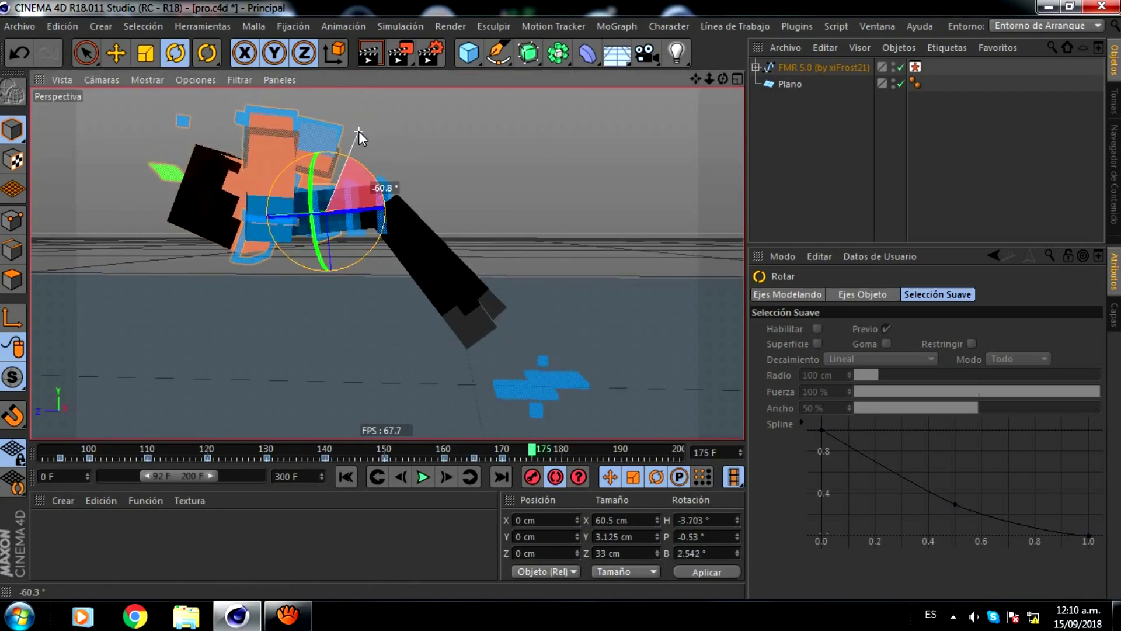
pyautogui.click(255, 211)
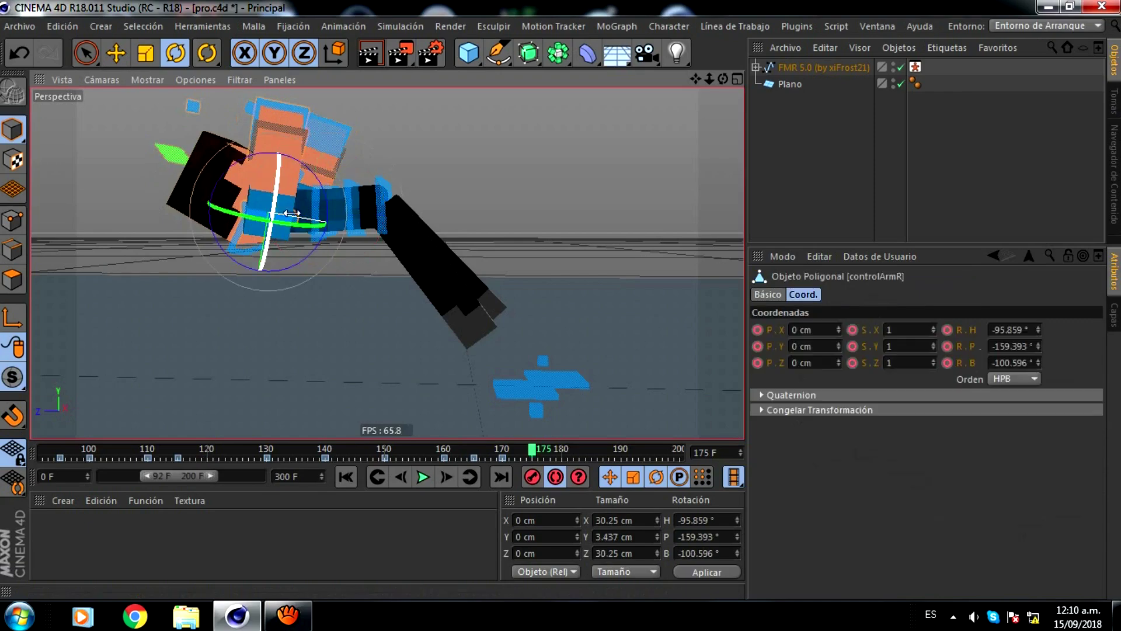
pyautogui.moveTo(312, 191); pyautogui.dragTo(306, 266)
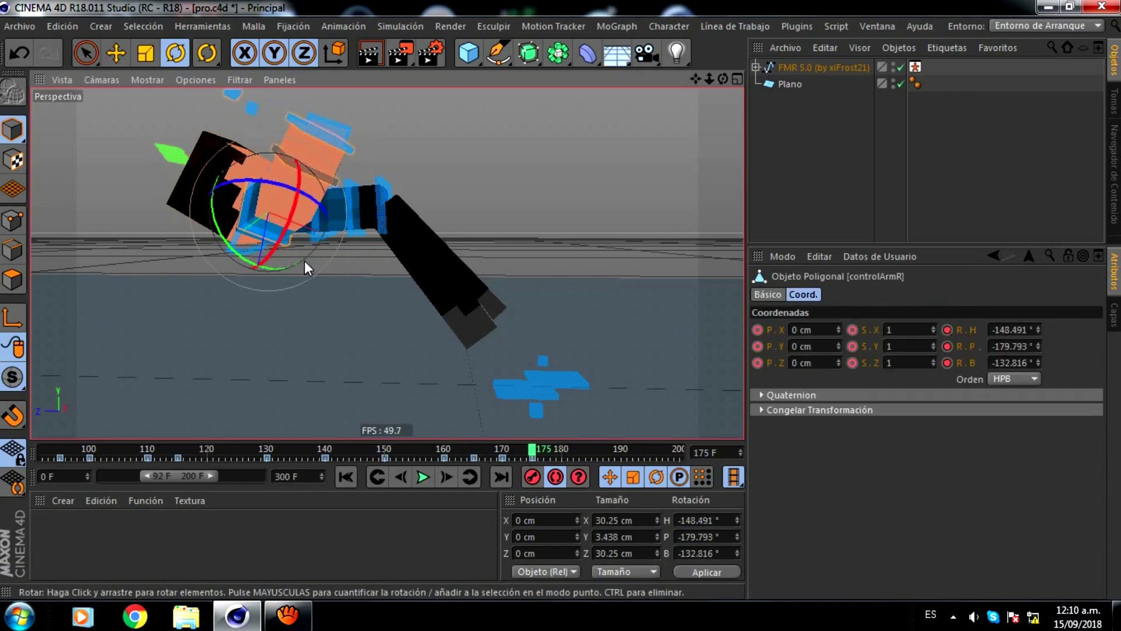
# Tilt the neck slightly and adjust the left arm angle, ending at frame 180.
pyautogui.scroll(3, 246, 236)
pyautogui.click(236, 248)
pyautogui.moveTo(344, 194)
pyautogui.mouseDown()
pyautogui.moveTo(353, 174)
pyautogui.moveTo(372, 176)
pyautogui.mouseUp()
pyautogui.scroll(-3, 373, 176)
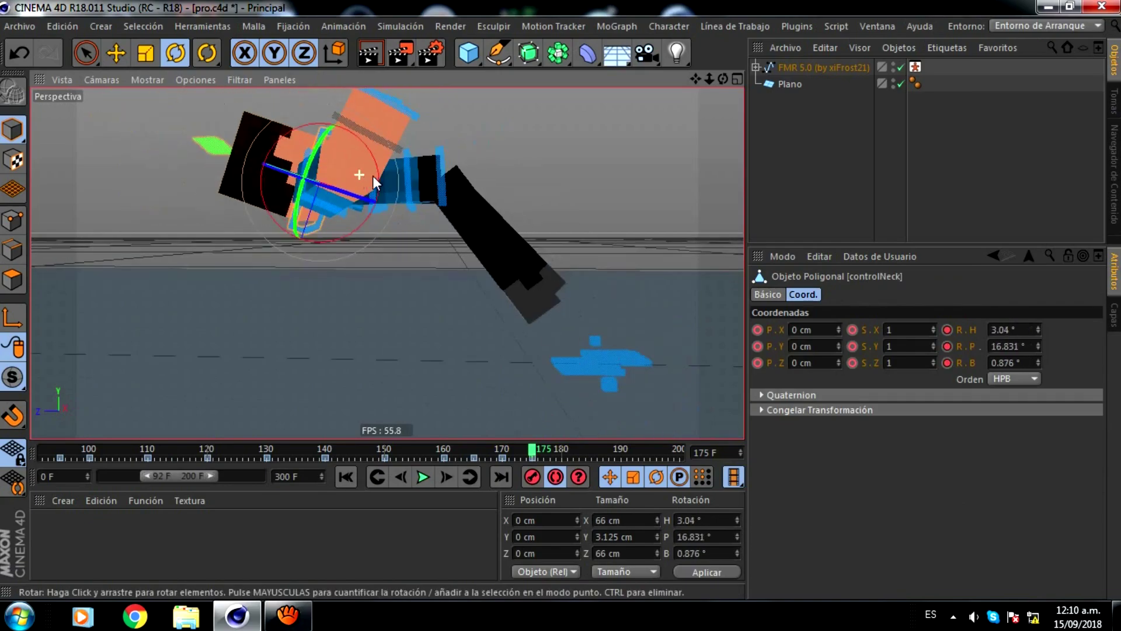
pyautogui.moveTo(724, 80)
pyautogui.mouseDown()
pyautogui.moveTo(573, 309)
pyautogui.moveTo(559, 297)
pyautogui.moveTo(354, 320)
pyautogui.moveTo(465, 262)
pyautogui.mouseUp()
pyautogui.click(366, 301)
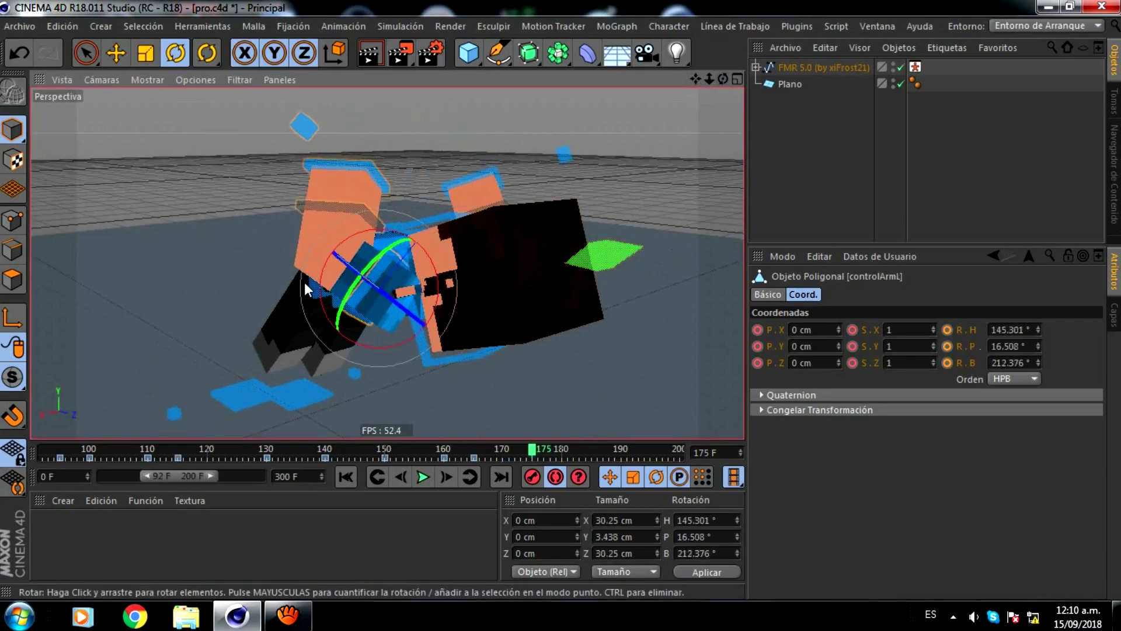
pyautogui.click(561, 451)
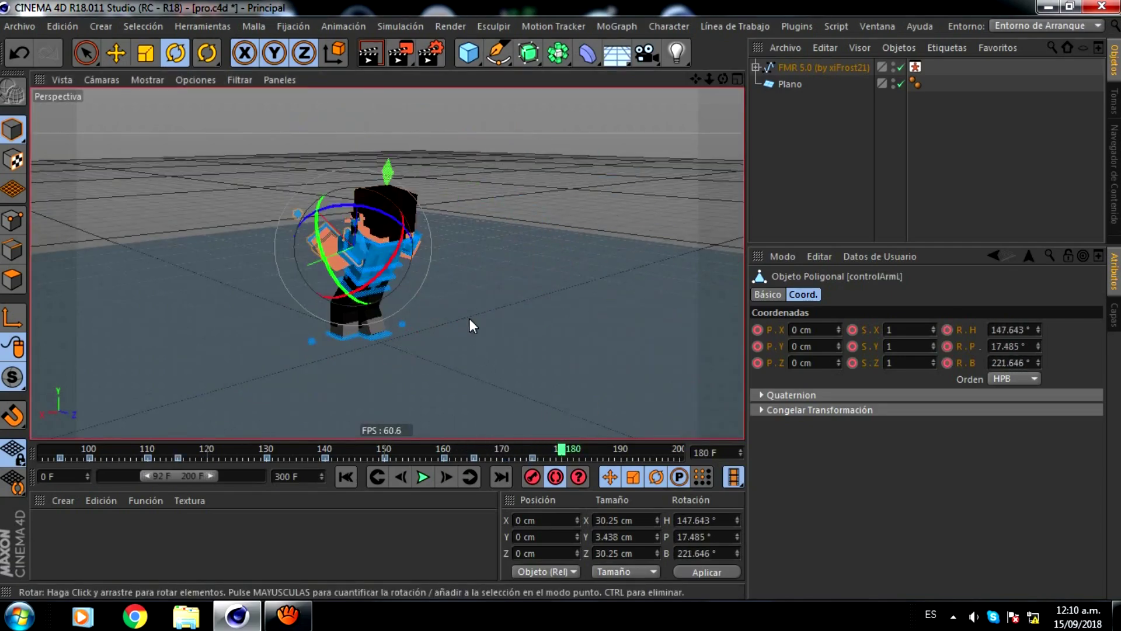
# At frame 190, tilt the torso more upright and straighten the back.
pyautogui.click(620, 449)
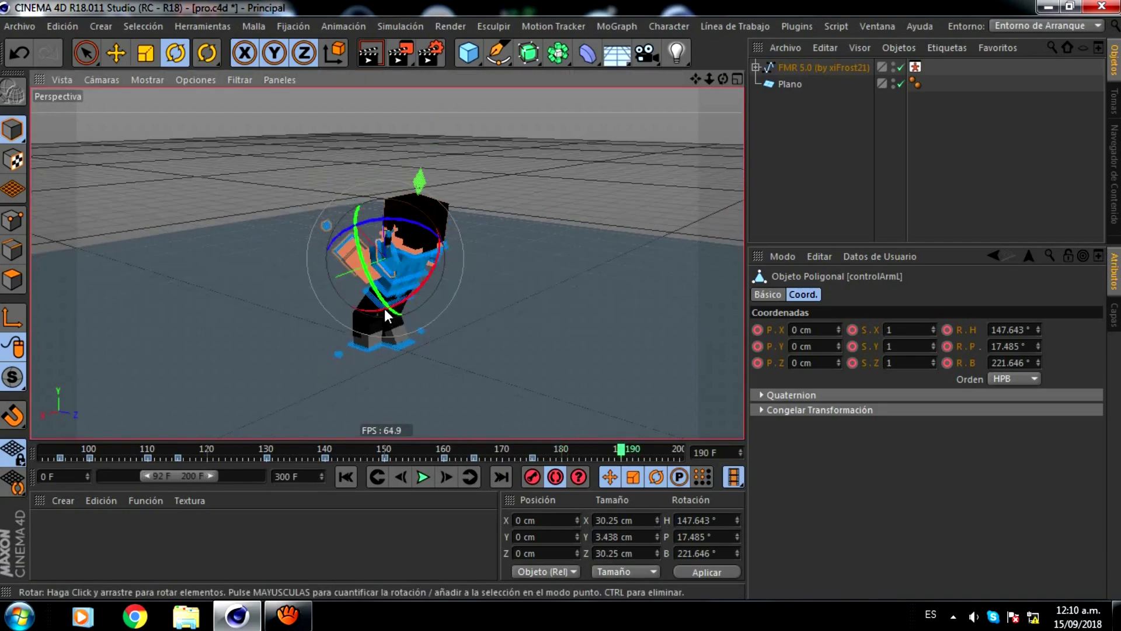
pyautogui.click(384, 286)
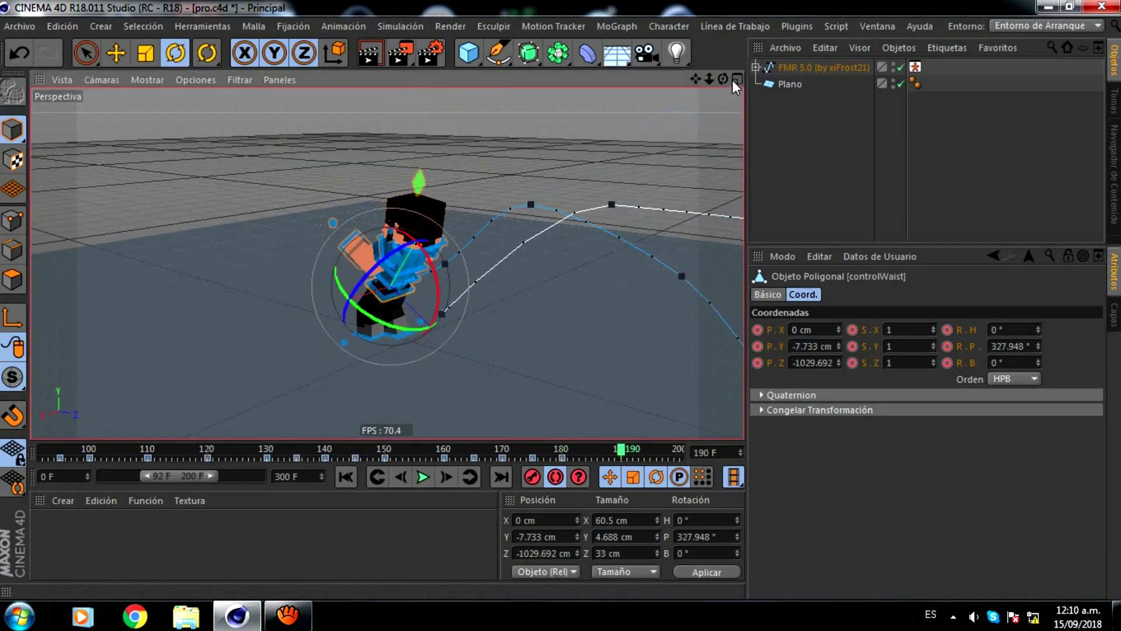
pyautogui.moveTo(723, 78); pyautogui.dragTo(724, 78)
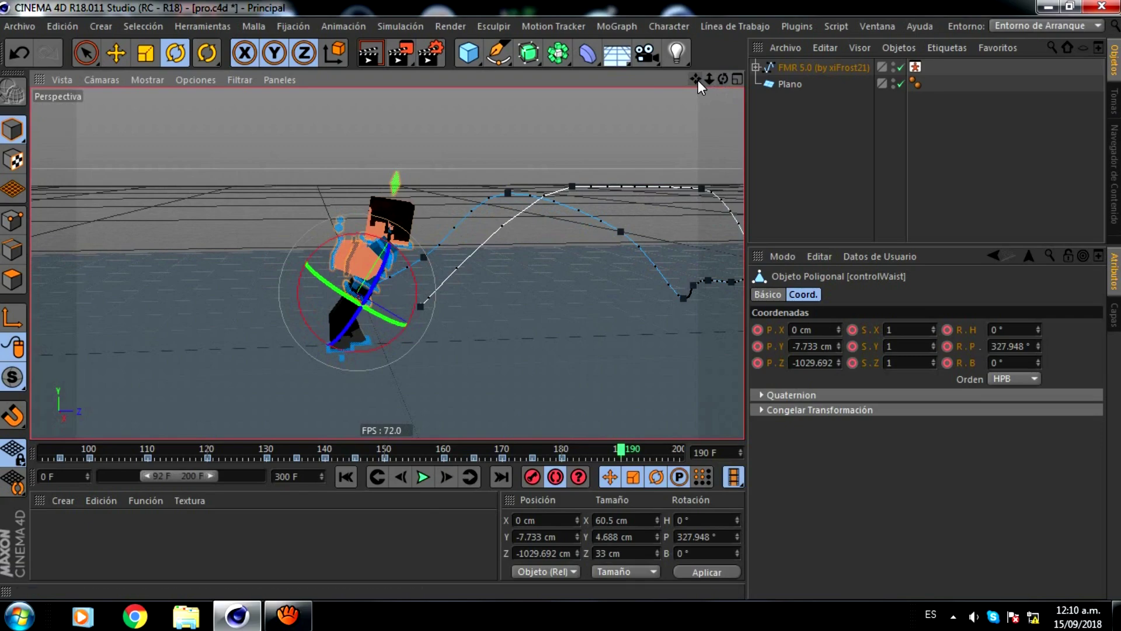
pyautogui.moveTo(409, 262)
pyautogui.mouseDown()
pyautogui.moveTo(389, 236)
pyautogui.moveTo(398, 233)
pyautogui.mouseUp()
pyautogui.press('e')
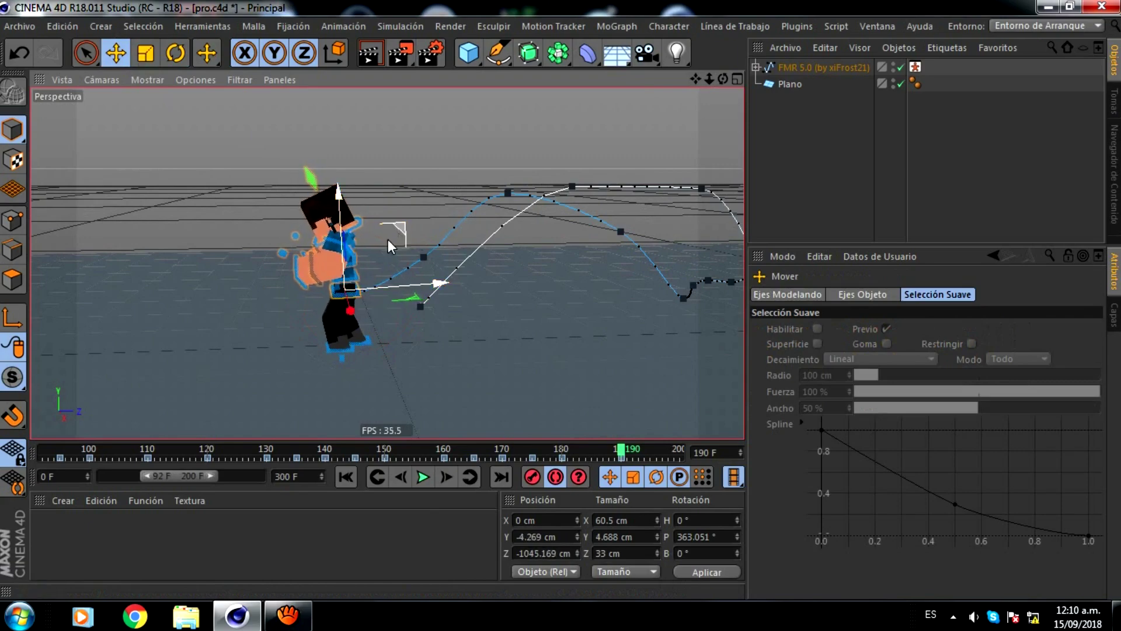
pyautogui.scroll(5, 345, 286)
pyautogui.click(388, 202)
pyautogui.scroll(-3, 374, 204)
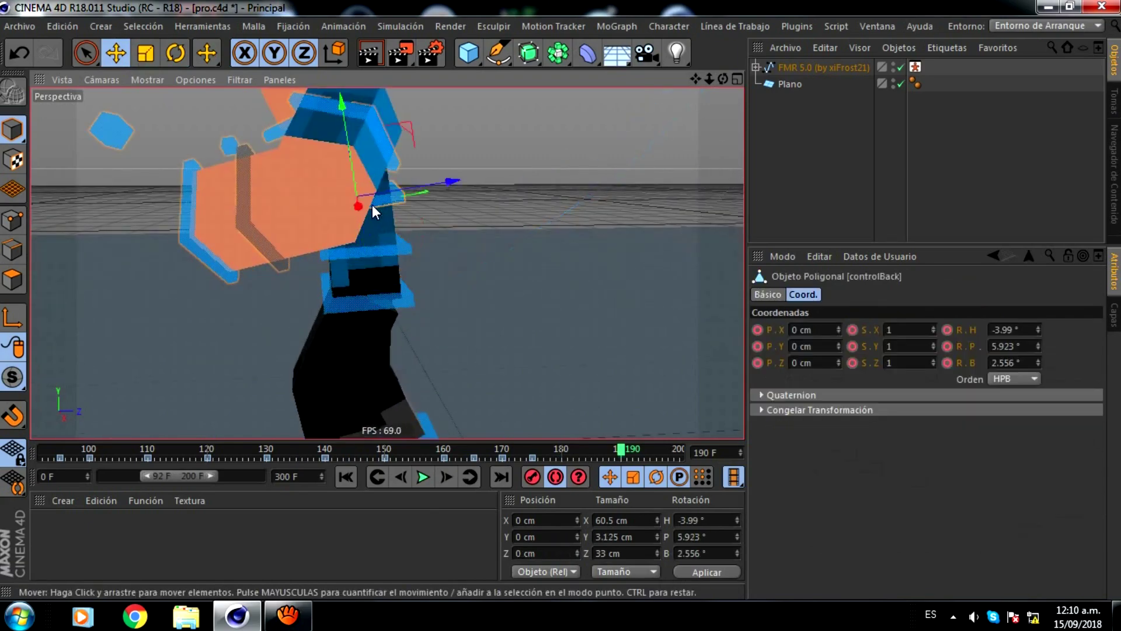
pyautogui.click(176, 56)
pyautogui.moveTo(321, 164); pyautogui.dragTo(368, 166)
# Lower the left arm, raise the left hand goal forward, and tilt the head upright.
pyautogui.click(370, 186)
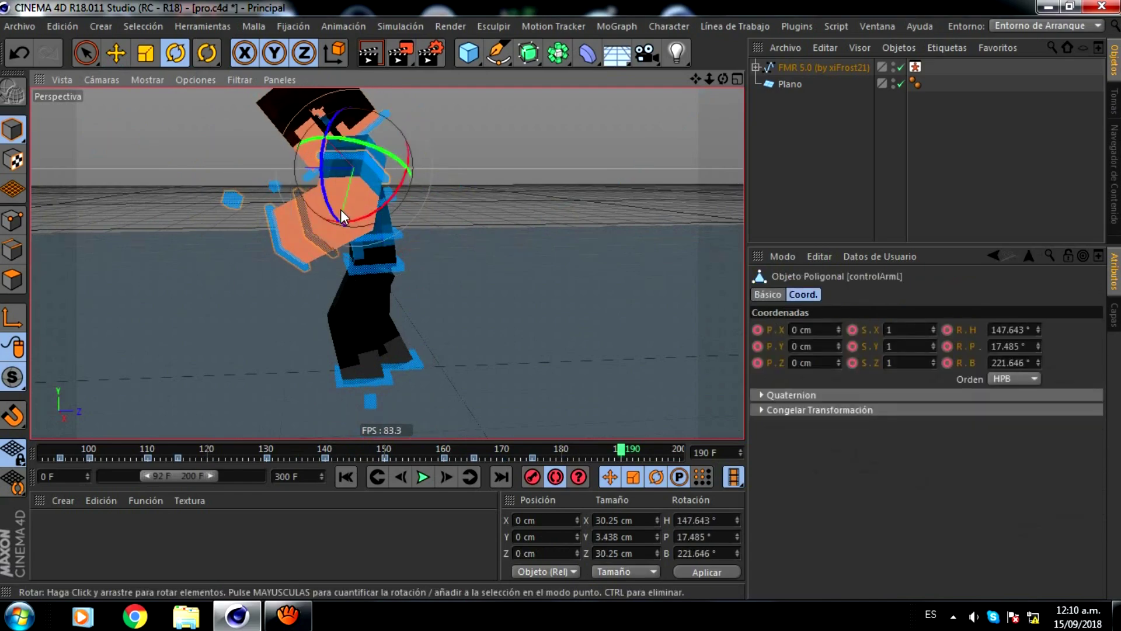
pyautogui.moveTo(340, 210); pyautogui.dragTo(404, 192)
pyautogui.moveTo(325, 207); pyautogui.dragTo(365, 227)
pyautogui.click(358, 266)
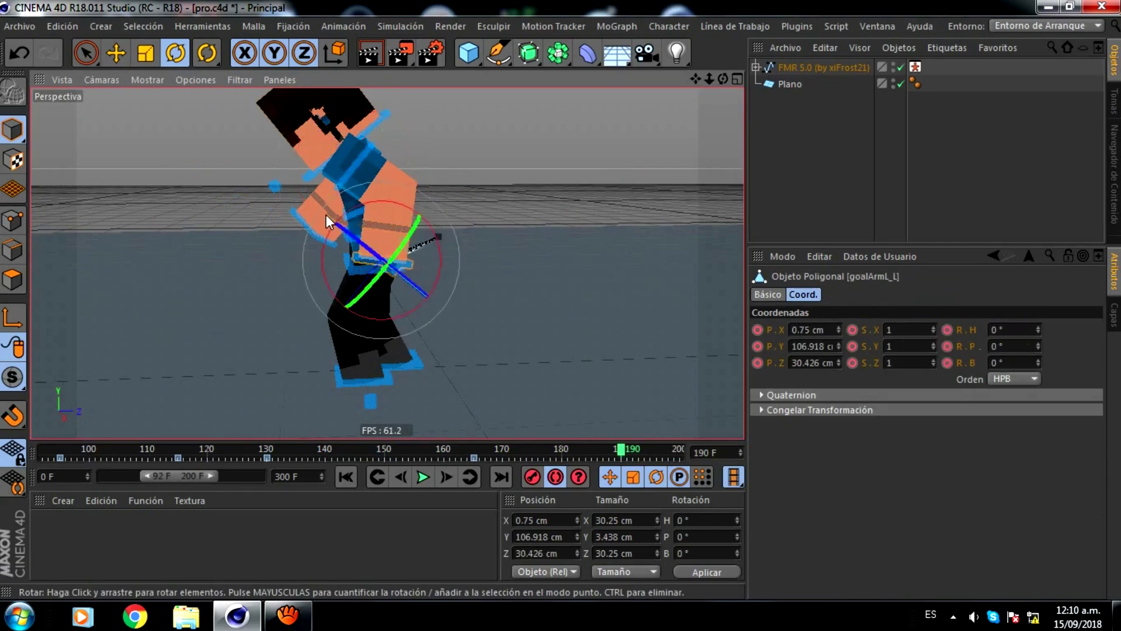
pyautogui.click(116, 55)
pyautogui.moveTo(380, 341); pyautogui.dragTo(426, 335)
pyautogui.click(372, 128)
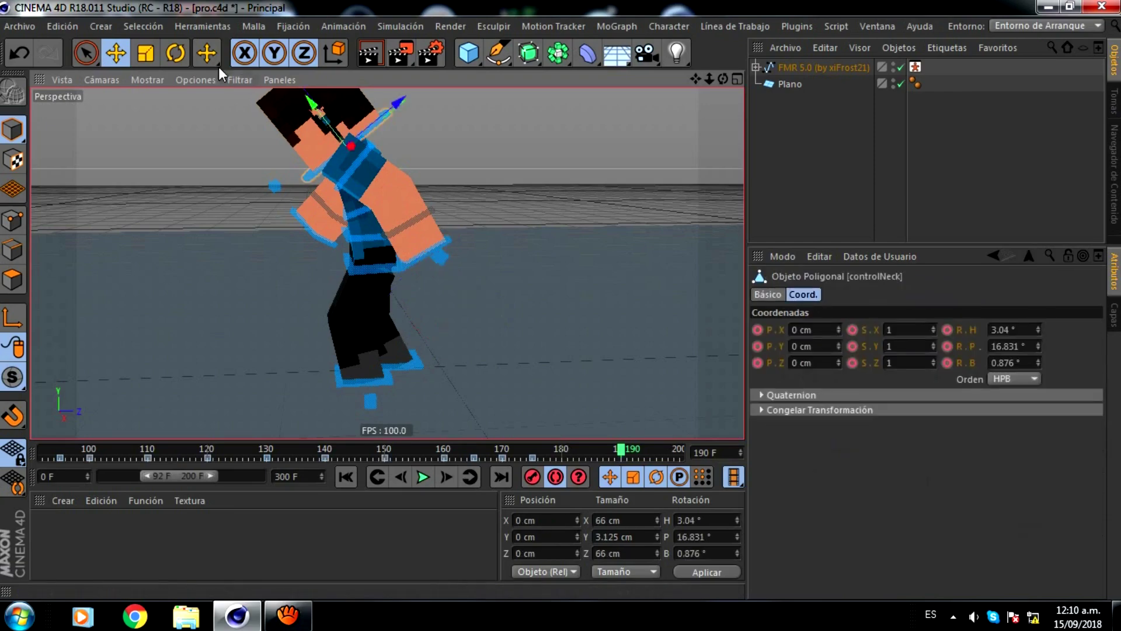
pyautogui.click(175, 52)
pyautogui.moveTo(407, 130); pyautogui.dragTo(414, 146)
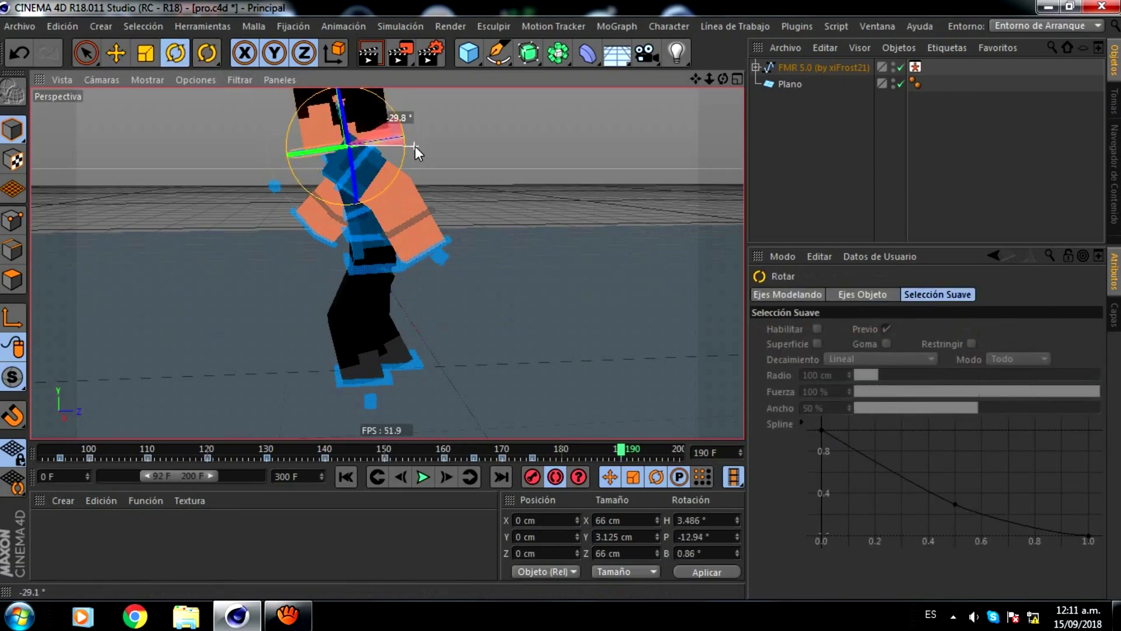
# Rotate the right arm upward and pull the right hand goal toward the chest.
pyautogui.moveTo(723, 79)
pyautogui.mouseDown()
pyautogui.moveTo(561, 307)
pyautogui.moveTo(302, 142)
pyautogui.mouseUp()
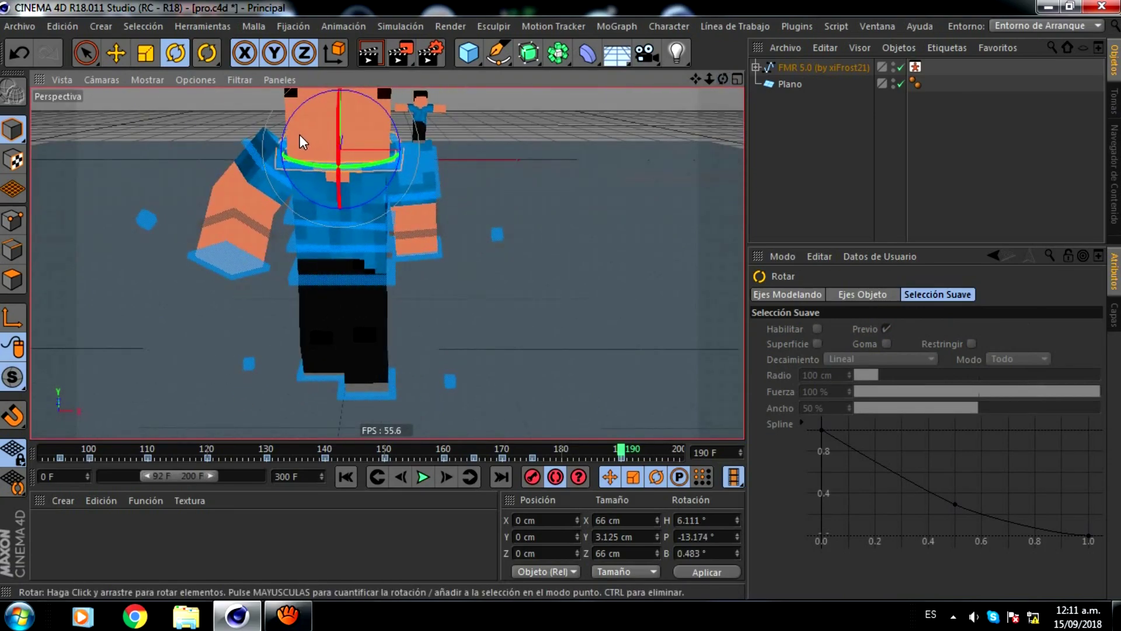
pyautogui.moveTo(274, 172)
pyautogui.mouseDown()
pyautogui.moveTo(232, 171)
pyautogui.moveTo(279, 178)
pyautogui.mouseUp()
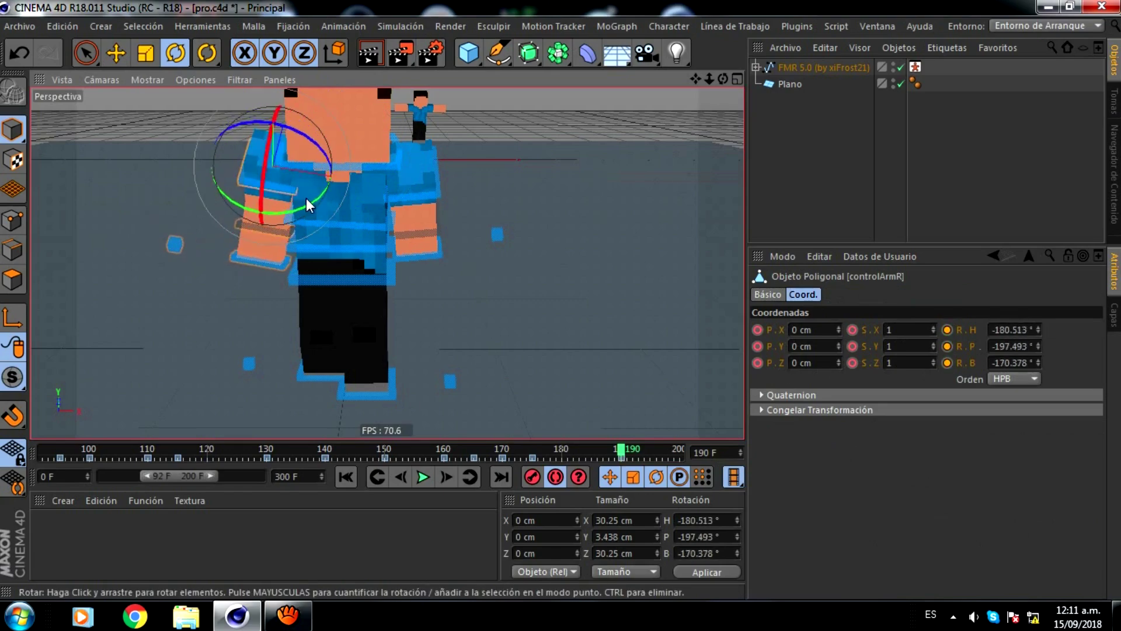
pyautogui.moveTo(279, 178); pyautogui.dragTo(318, 200)
pyautogui.keyDown('alt'); pyautogui.moveTo(563, 306); pyautogui.dragTo(419, 288); pyautogui.keyUp('alt')
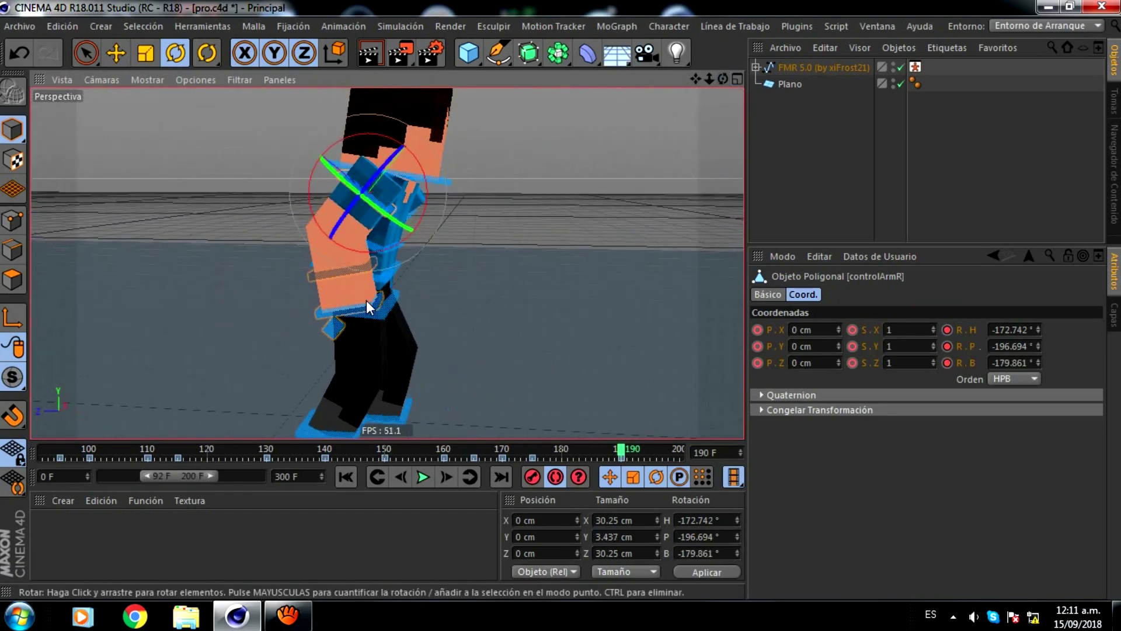
pyautogui.click(366, 300)
pyautogui.click(117, 52)
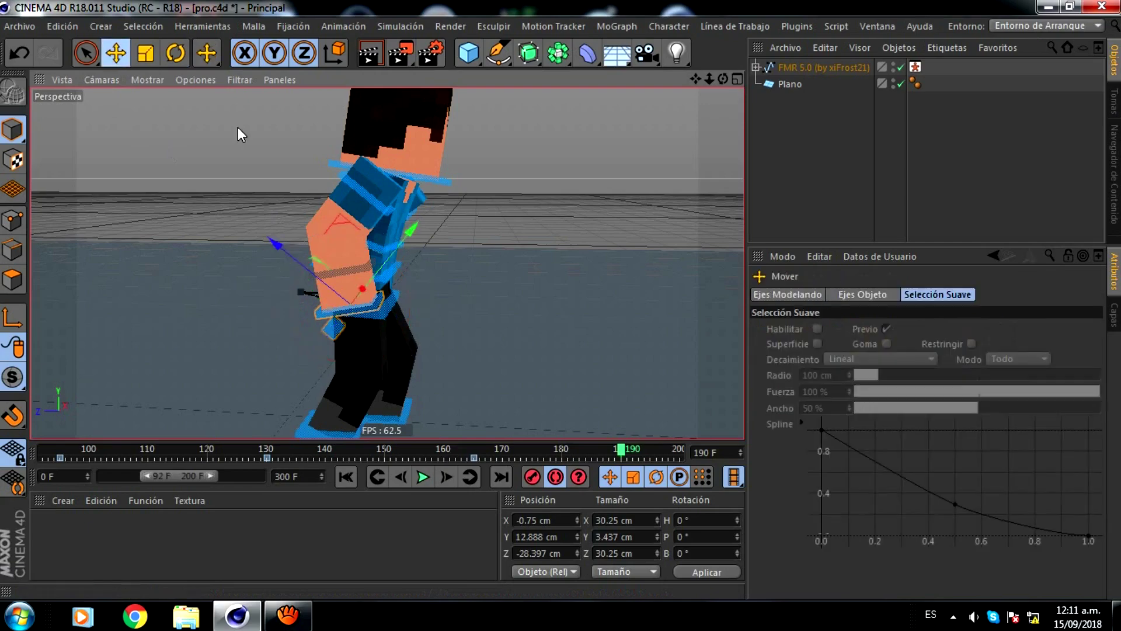
pyautogui.moveTo(360, 237); pyautogui.dragTo(312, 216)
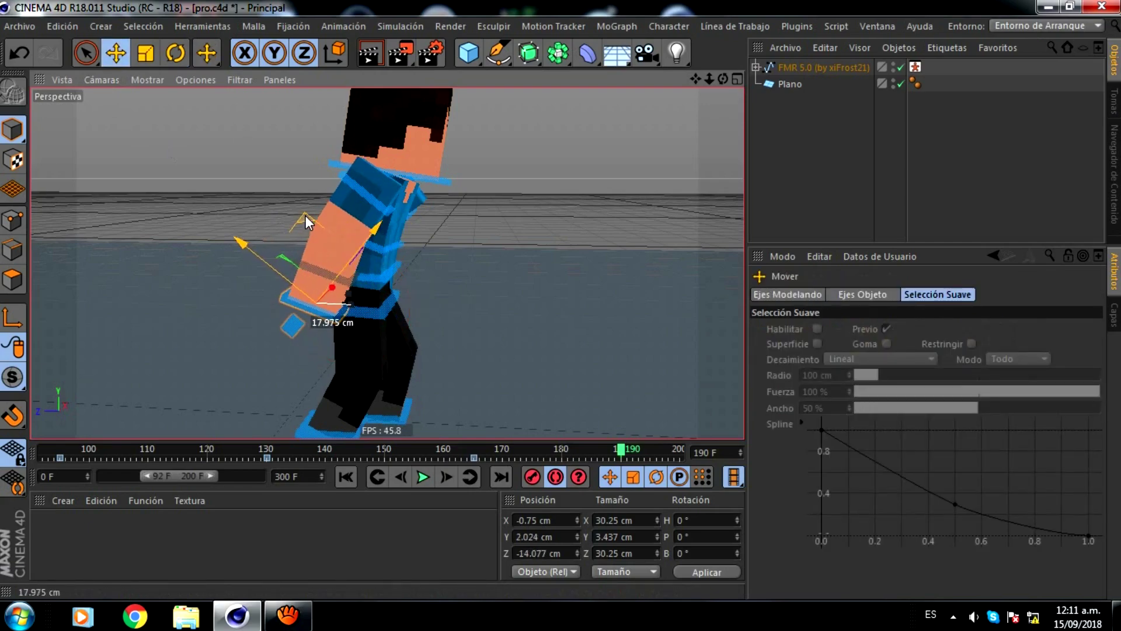
# Push the left foot goal further along Z and scrub forward to check the pose.
pyautogui.click(411, 425)
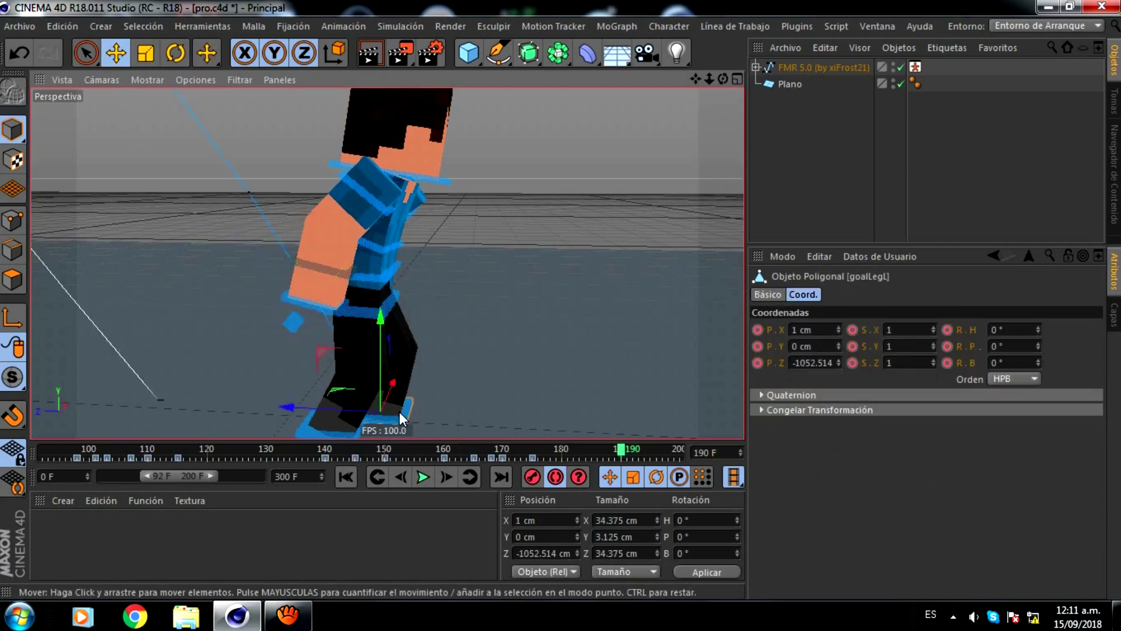
pyautogui.scroll(-3, 448, 421)
pyautogui.scroll(2, 447, 420)
pyautogui.click(531, 455)
pyautogui.moveTo(356, 403); pyautogui.dragTo(377, 412)
pyautogui.moveTo(508, 454); pyautogui.dragTo(602, 430)
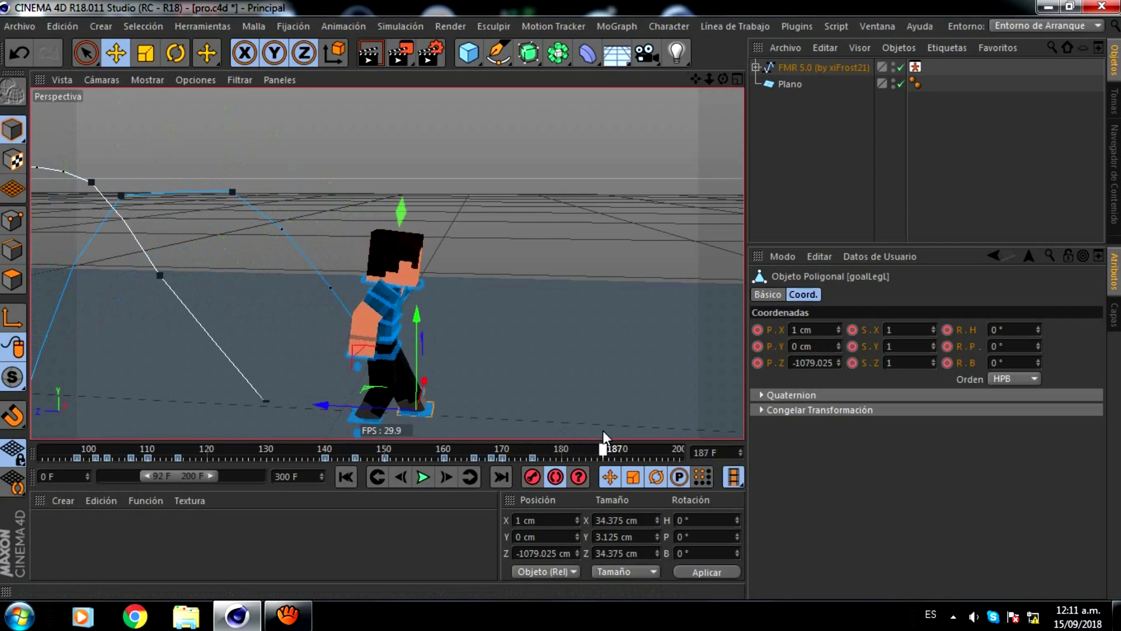
# Shift the waist controller slightly at frame 190 and play the animation.
pyautogui.click(397, 357)
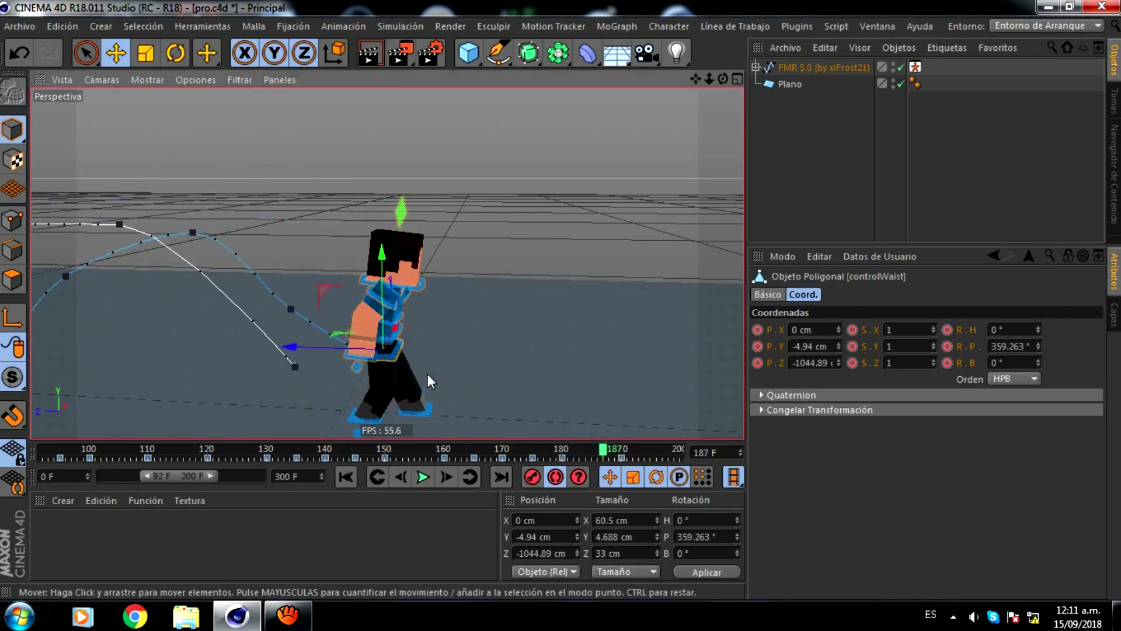
pyautogui.click(626, 456)
pyautogui.moveTo(331, 286); pyautogui.dragTo(338, 291)
pyautogui.scroll(-3, 338, 291)
pyautogui.click(902, 187)
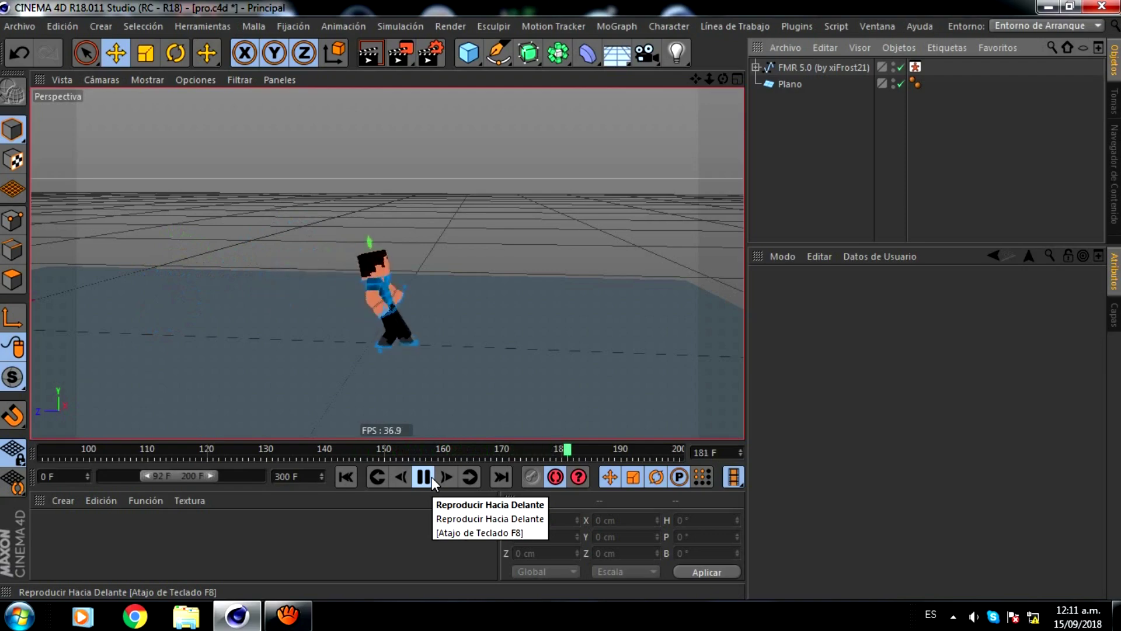
# Extend the preview range to start at frame 0 and play back the run.
pyautogui.click(432, 476)
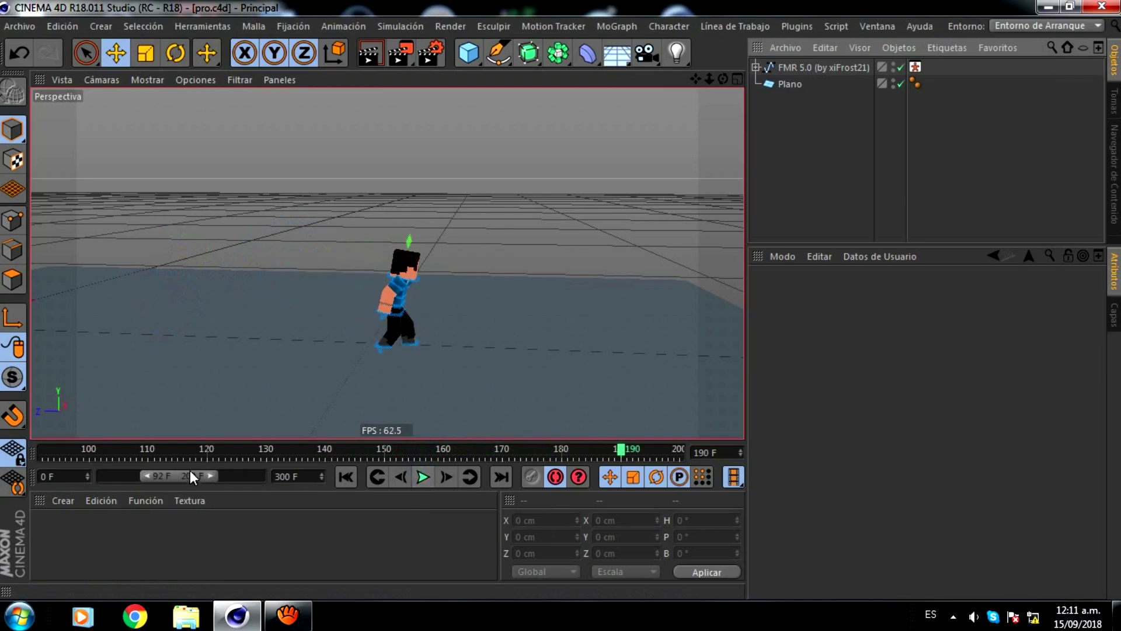
pyautogui.moveTo(149, 478); pyautogui.dragTo(64, 479)
pyautogui.click(422, 476)
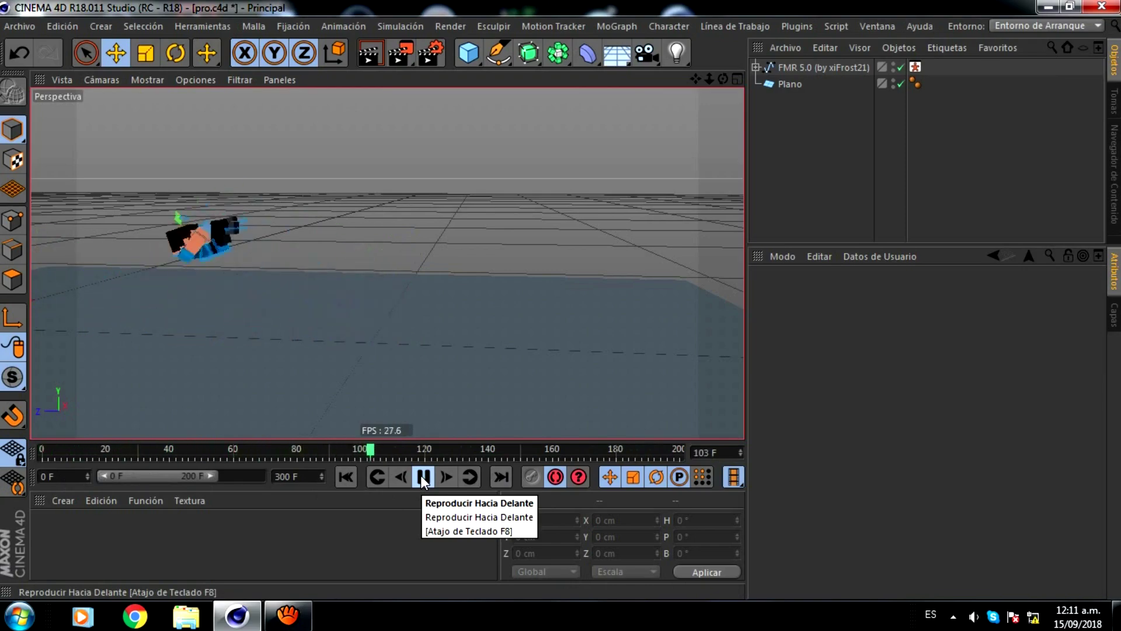
pyautogui.click(423, 476)
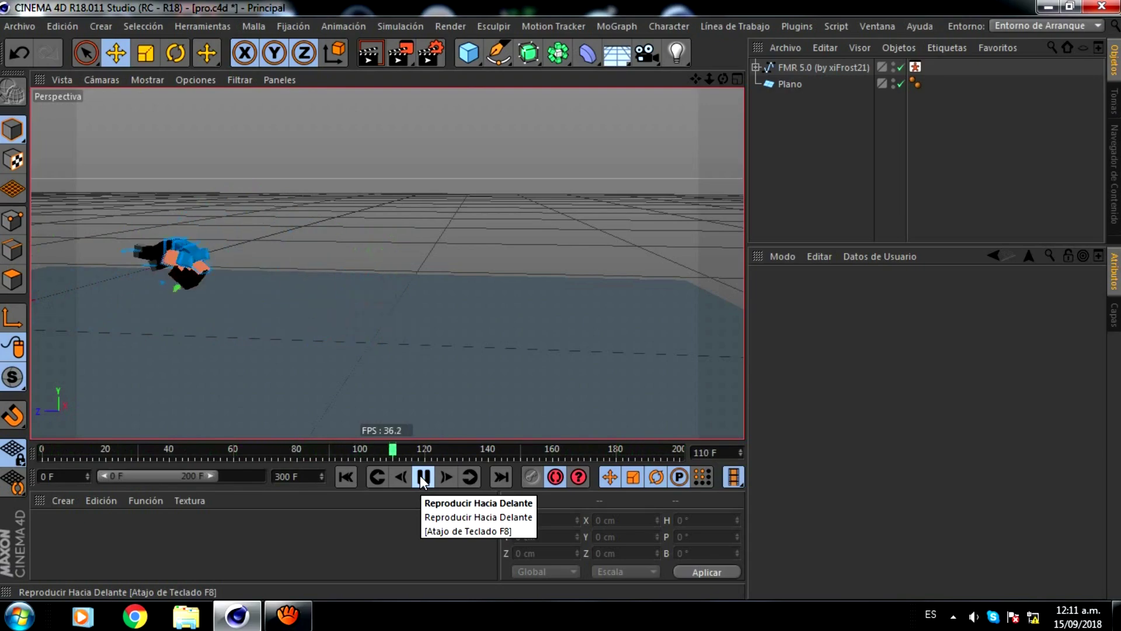
pyautogui.click(422, 477)
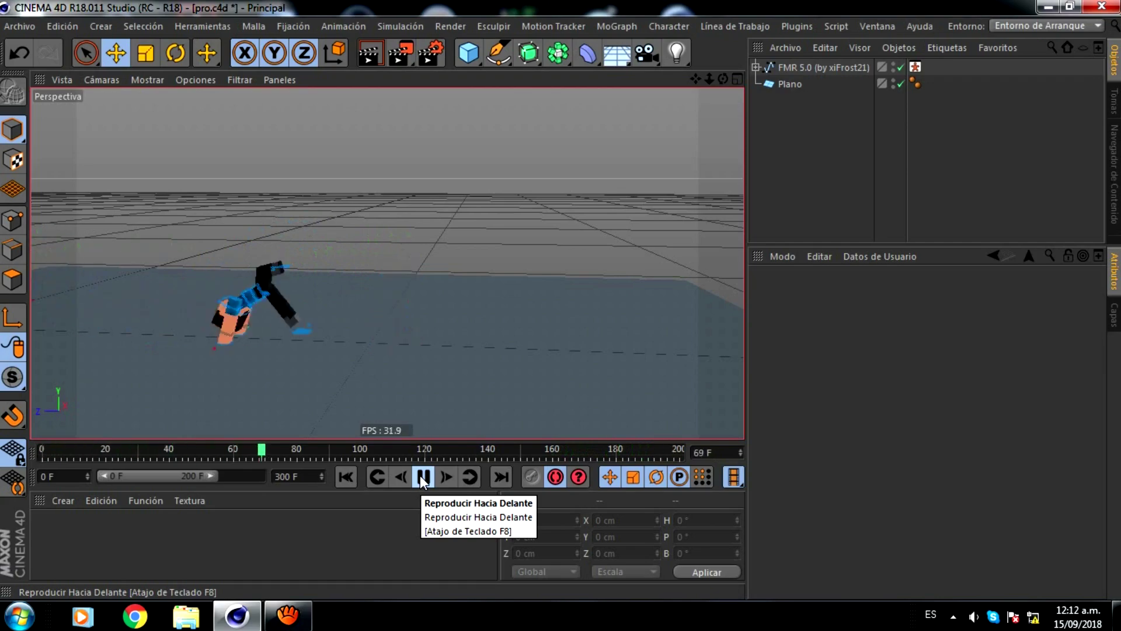
pyautogui.click(422, 476)
# Reframe the character, replay the full animation, then minimize to the desktop.
pyautogui.moveTo(695, 78); pyautogui.dragTo(654, 82)
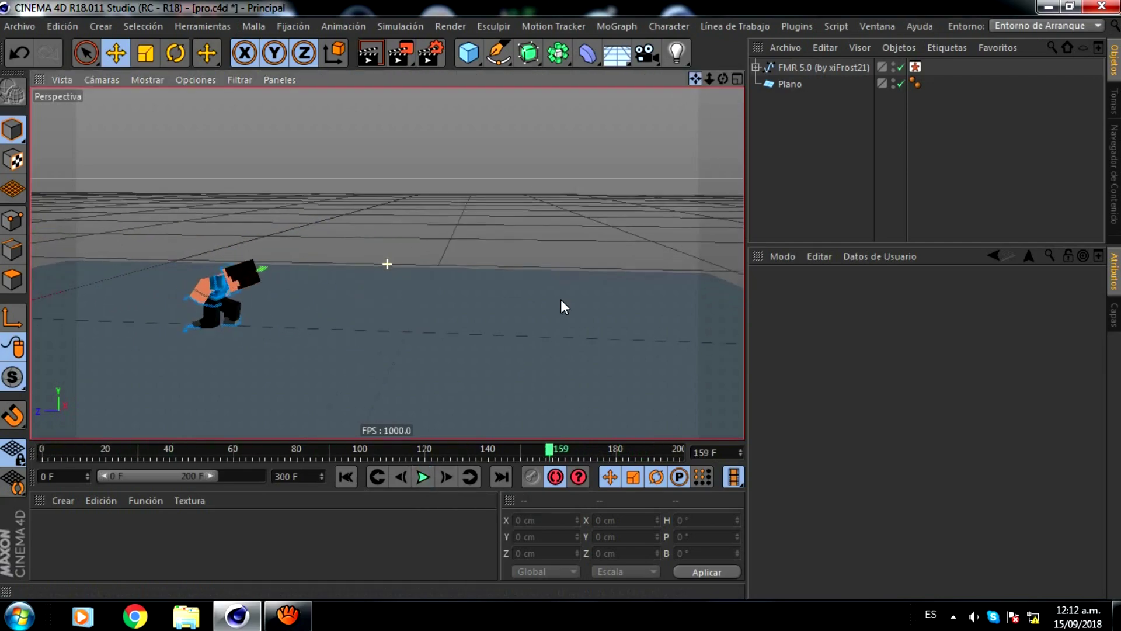
pyautogui.click(423, 476)
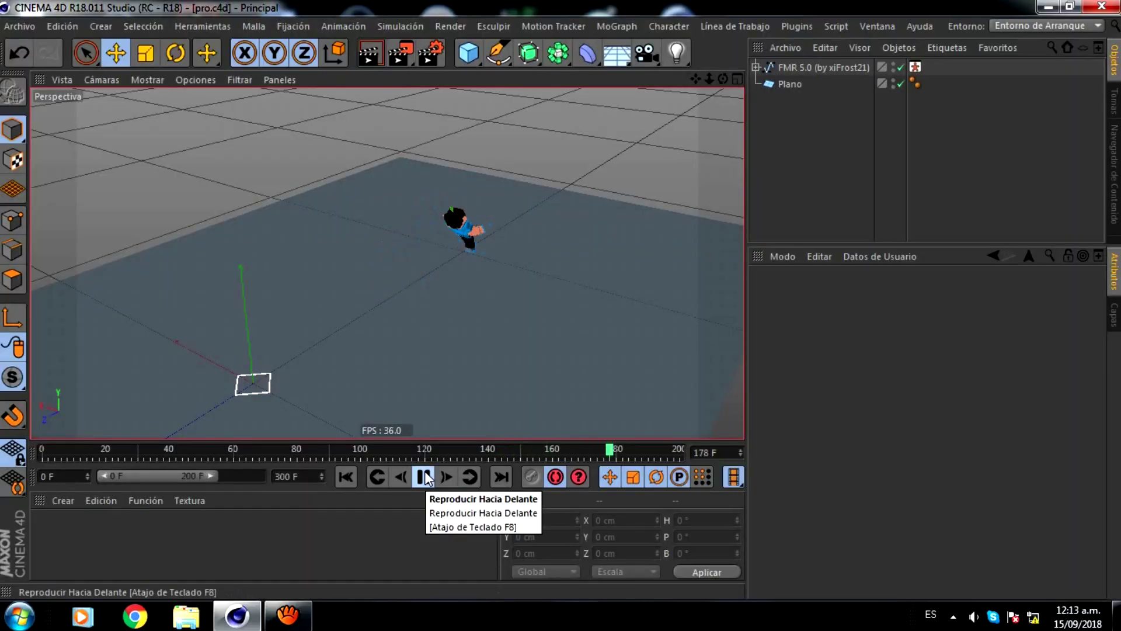
pyautogui.press('super+d')
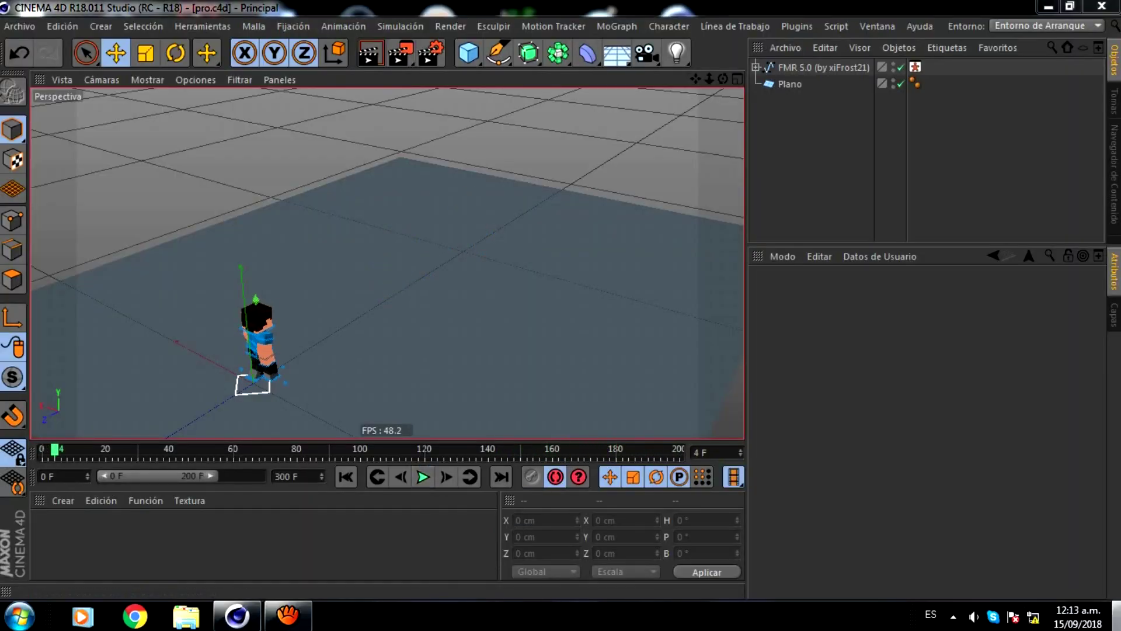
pyautogui.rightClick(789, 251)
pyautogui.click(852, 298)
pyautogui.rightClick(859, 303)
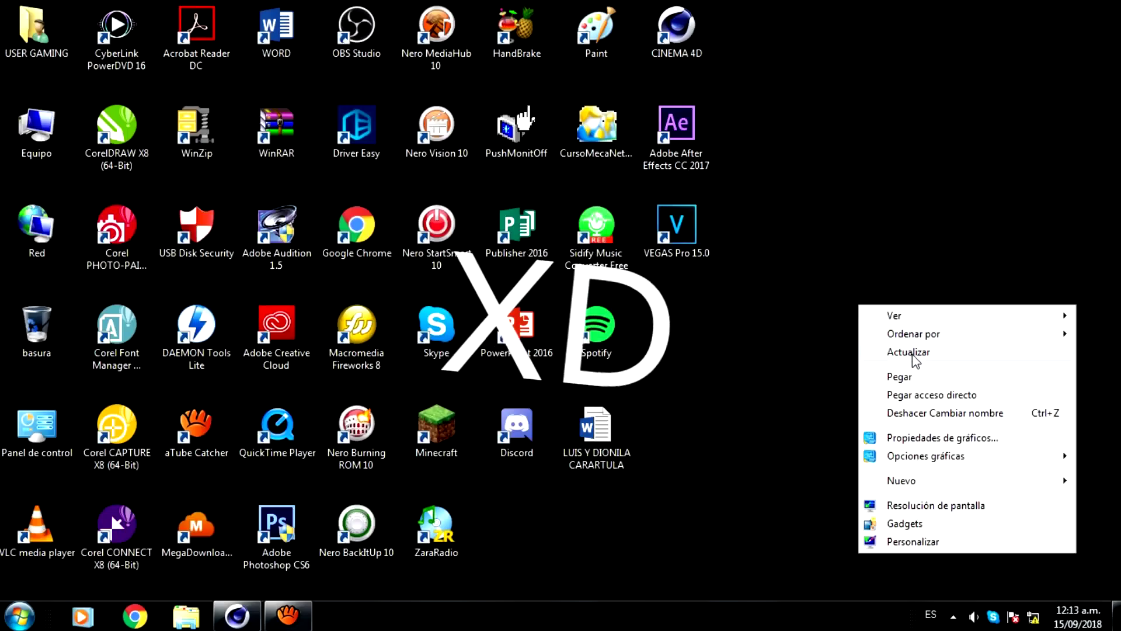
pyautogui.click(893, 351)
pyautogui.rightClick(849, 332)
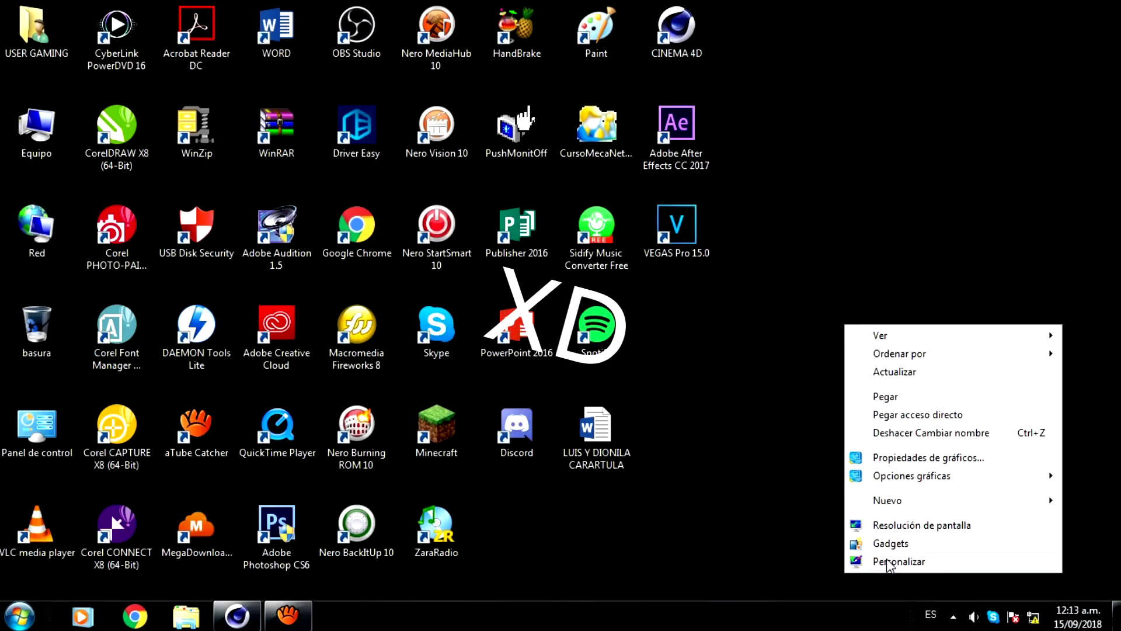
pyautogui.click(822, 245)
pyautogui.rightClick(834, 215)
pyautogui.click(849, 260)
pyautogui.rightClick(849, 264)
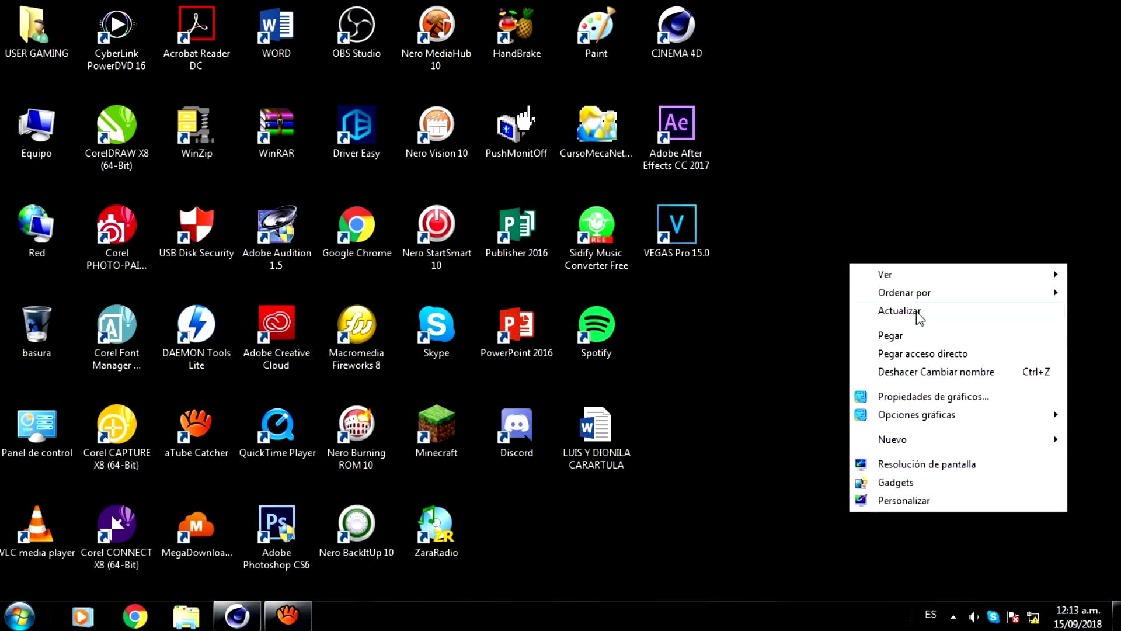
pyautogui.click(916, 319)
pyautogui.rightClick(917, 311)
pyautogui.click(800, 405)
pyautogui.click(295, 616)
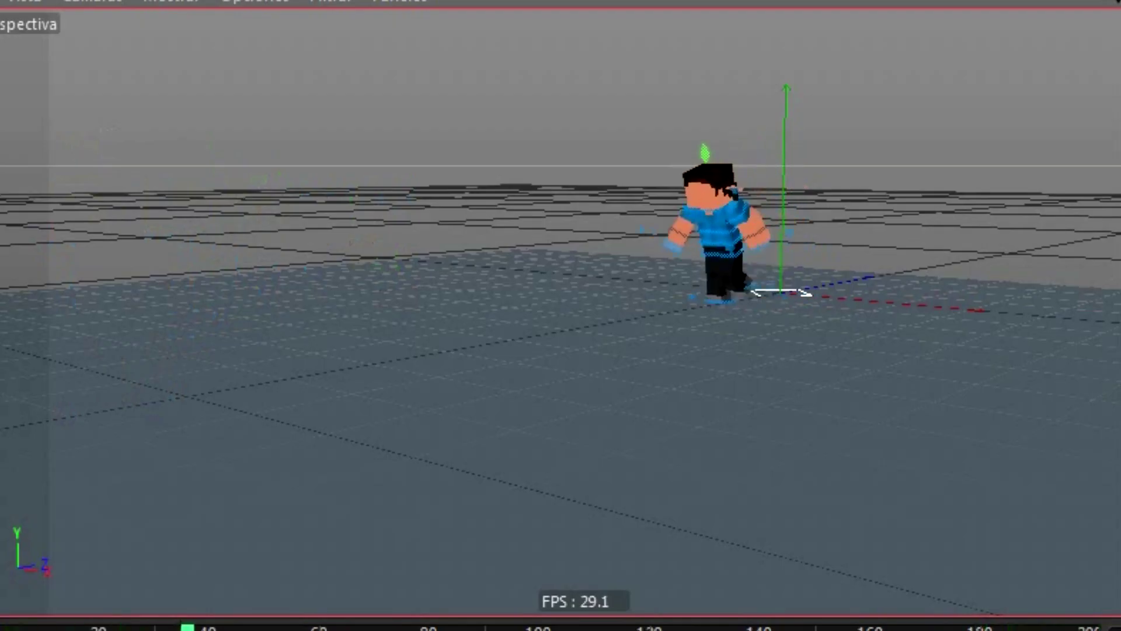